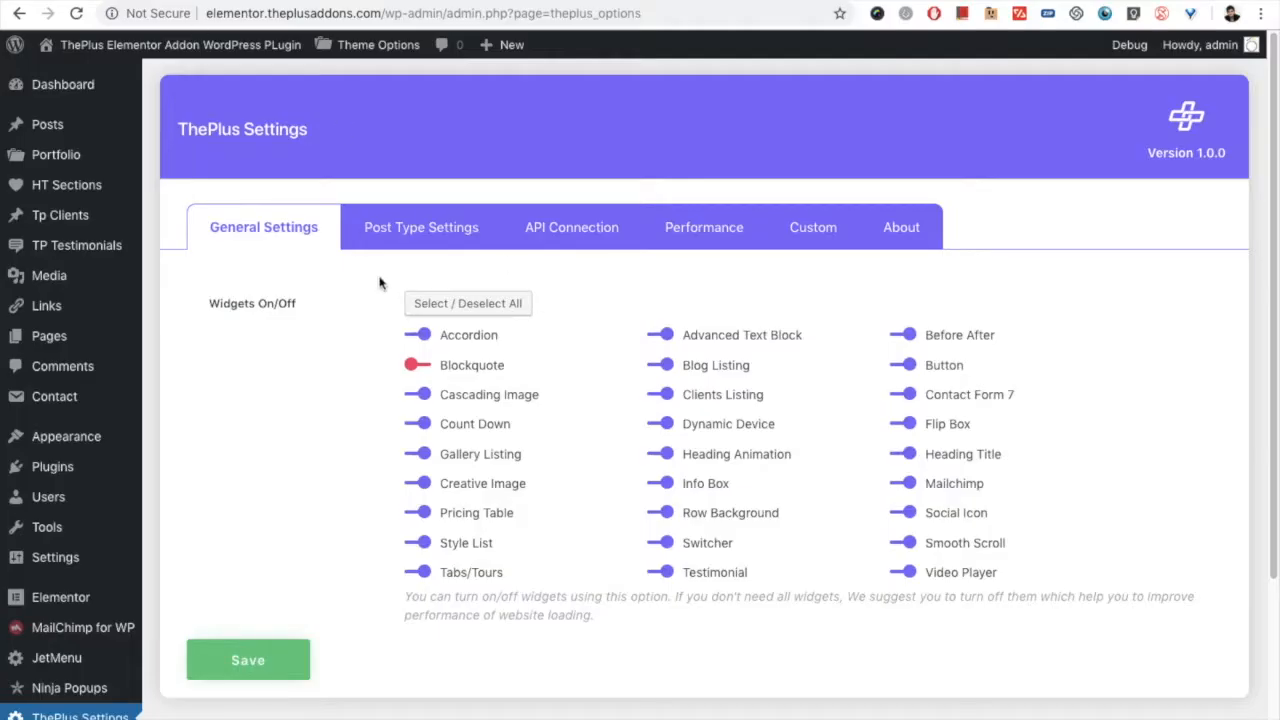
Step: Open the Post Type Settings and check the available options for the Clients post type, leaving ThePlus Post Type selected
{"action": "scroll", "coordinate": [365, 330], "scroll_direction": "down", "scroll_amount": 2}
{"action": "scroll", "coordinate": [357, 355], "scroll_direction": "up", "scroll_amount": 2}
{"action": "left_click", "coordinate": [398, 244]}
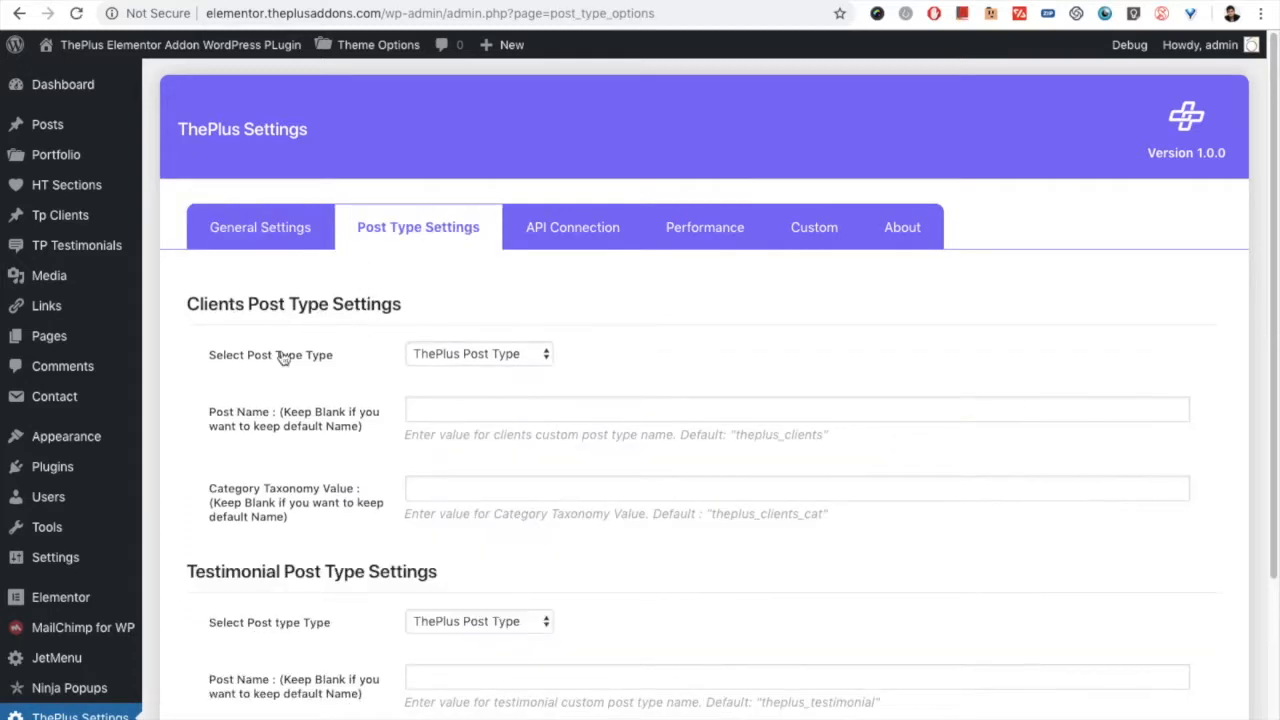
{"action": "left_click", "coordinate": [488, 358]}
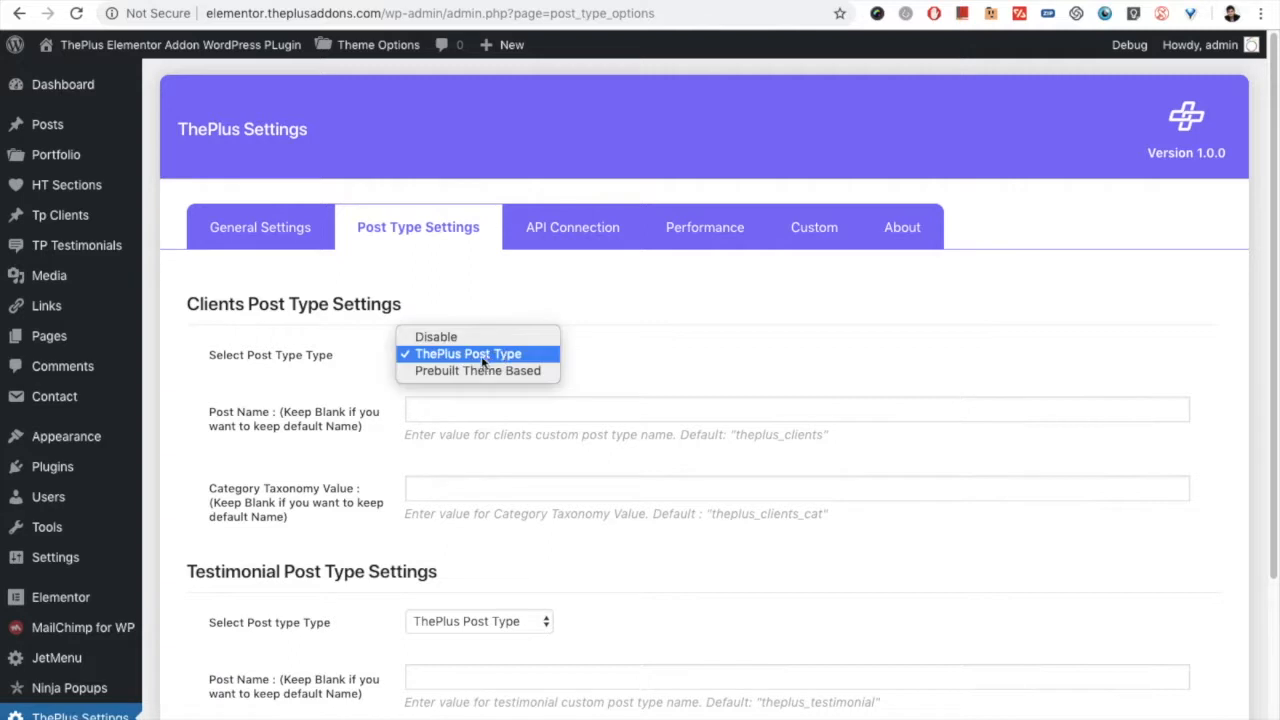
{"action": "left_click", "coordinate": [497, 356]}
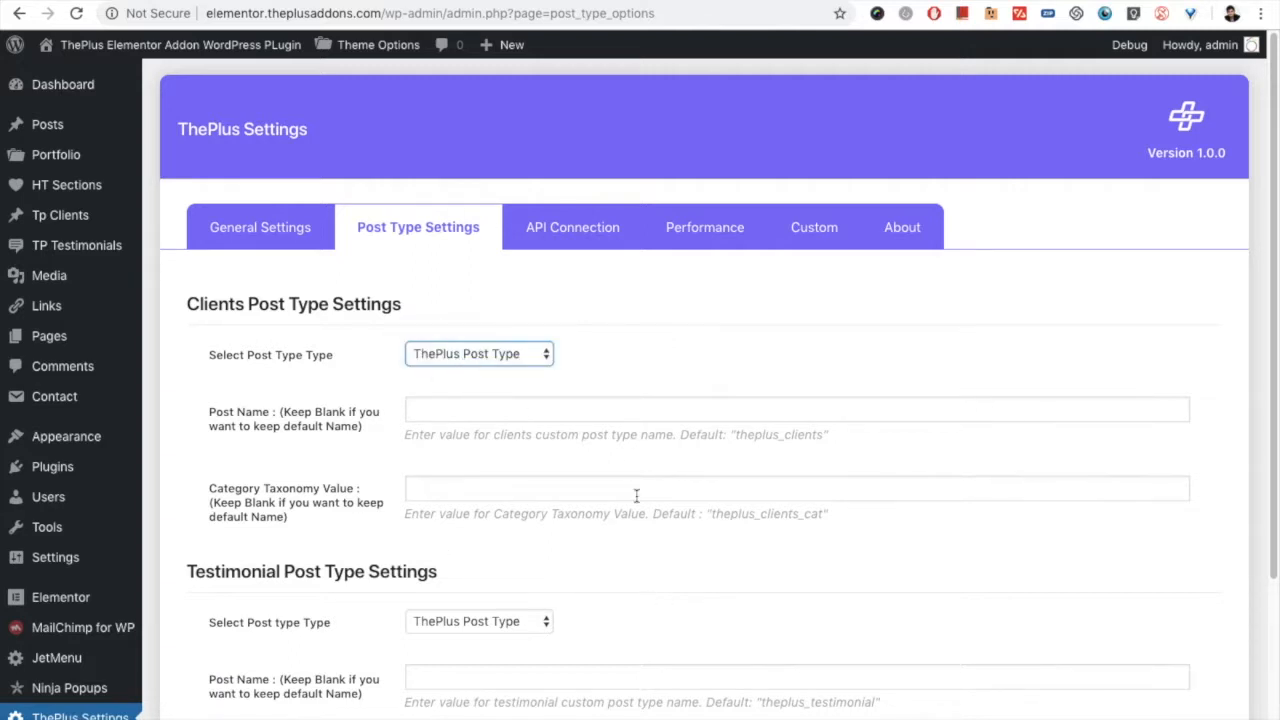
Step: Set the Clients post type to Prebuilt Theme Based and view the example screenshots for the post name and category taxonomy value
{"action": "left_click", "coordinate": [464, 352]}
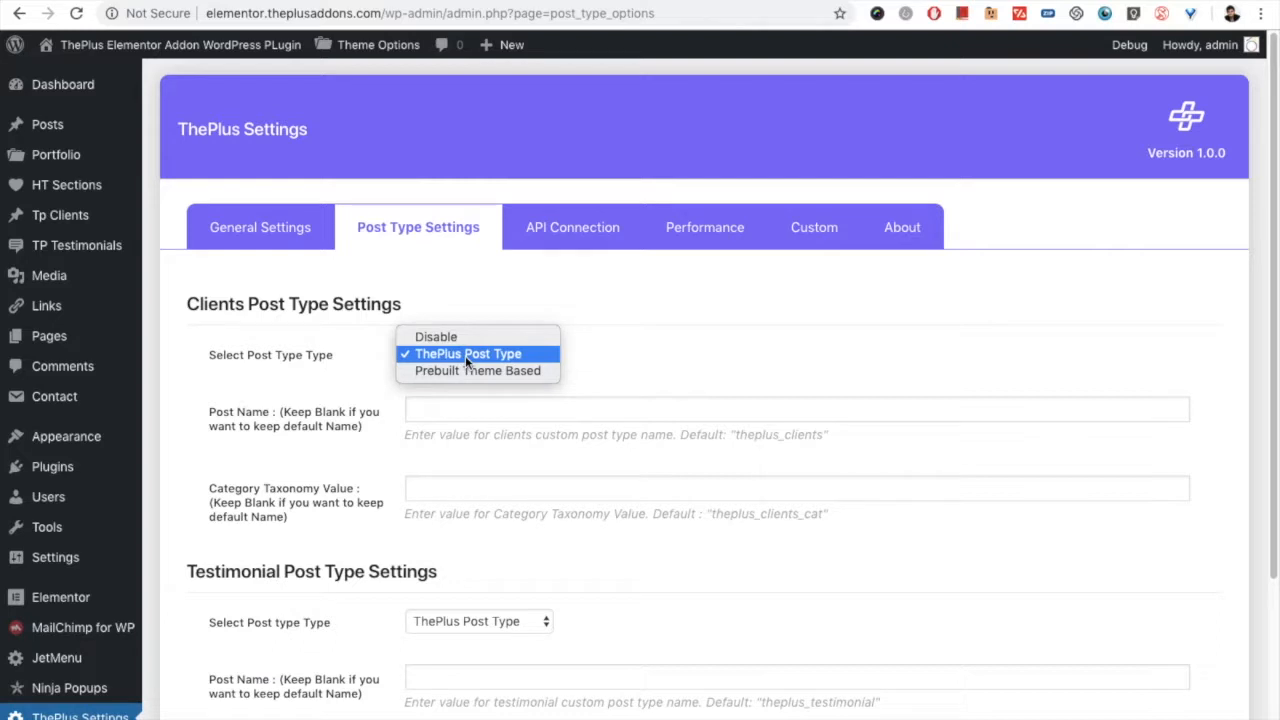
{"action": "left_click", "coordinate": [455, 371]}
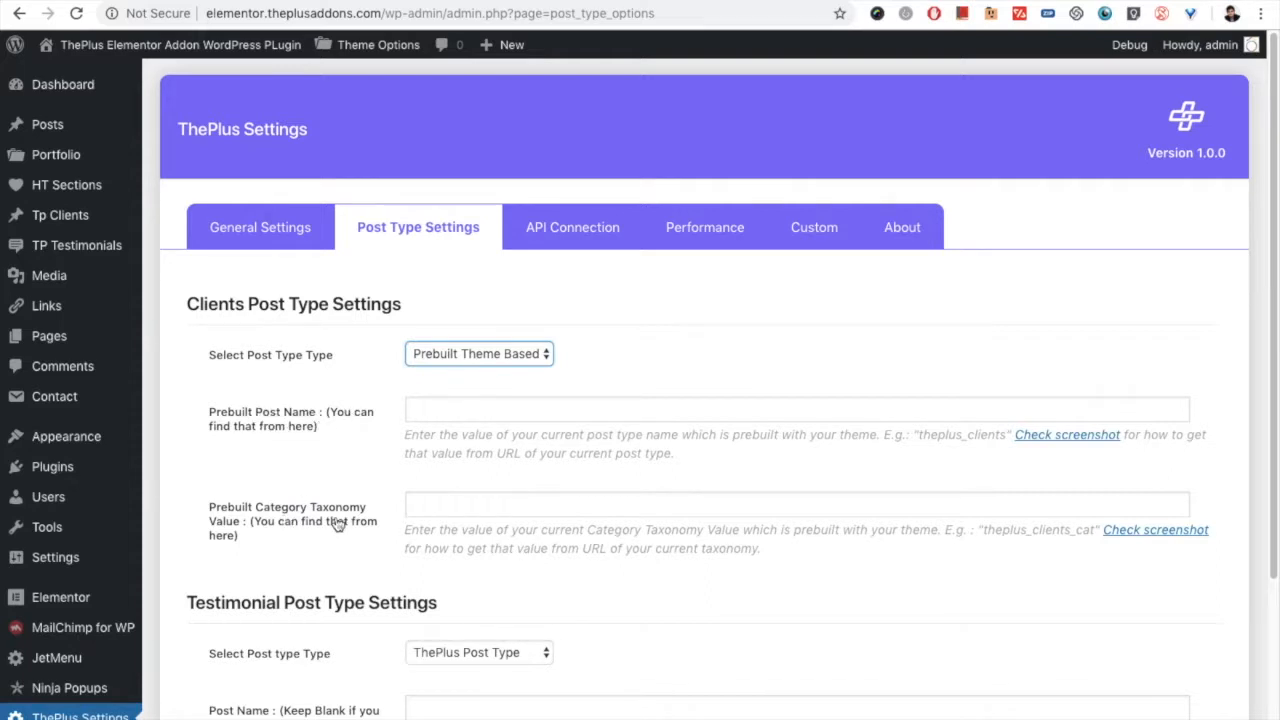
{"action": "left_click", "coordinate": [1058, 435]}
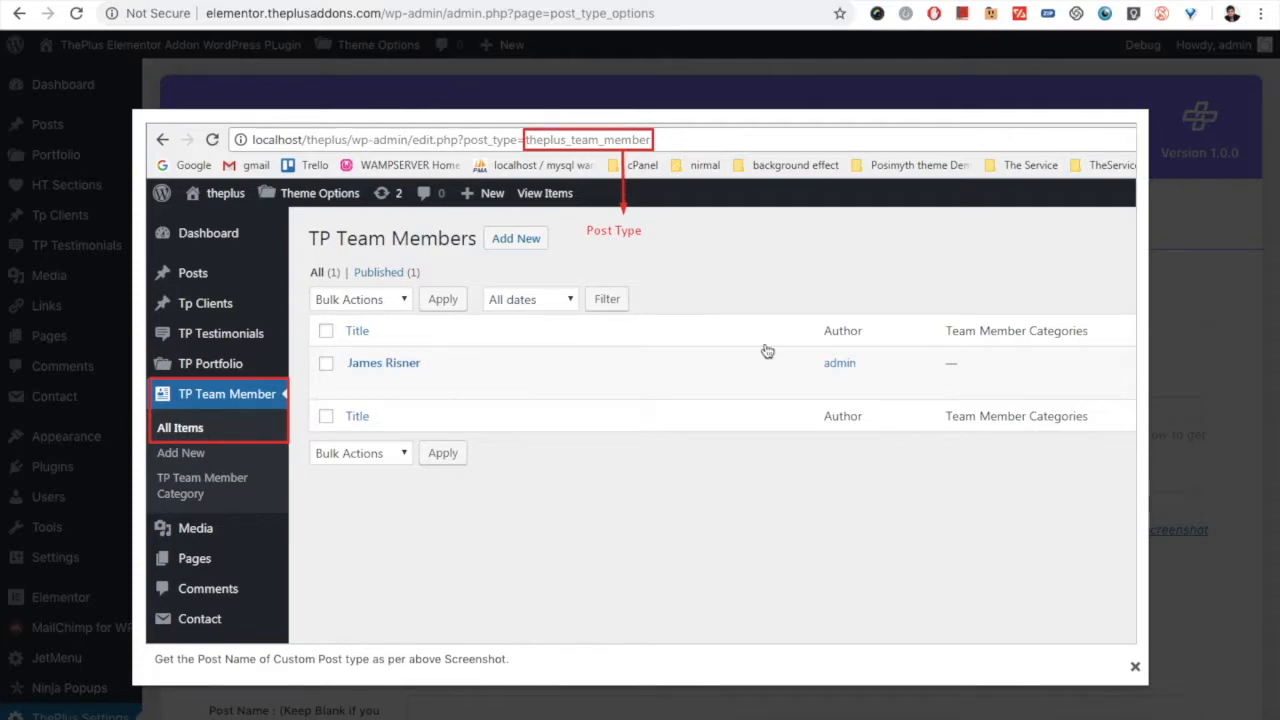
{"action": "left_click", "coordinate": [1177, 341]}
{"action": "left_click", "coordinate": [1131, 531]}
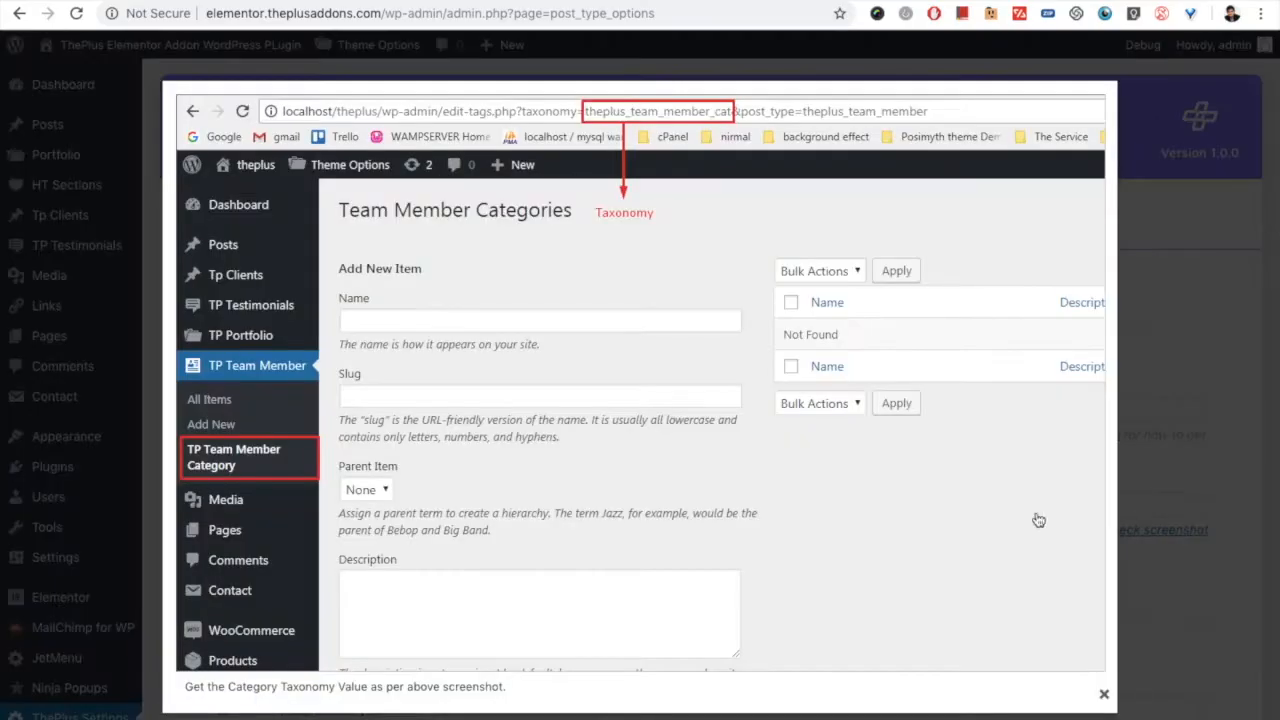
{"action": "left_click", "coordinate": [1217, 400]}
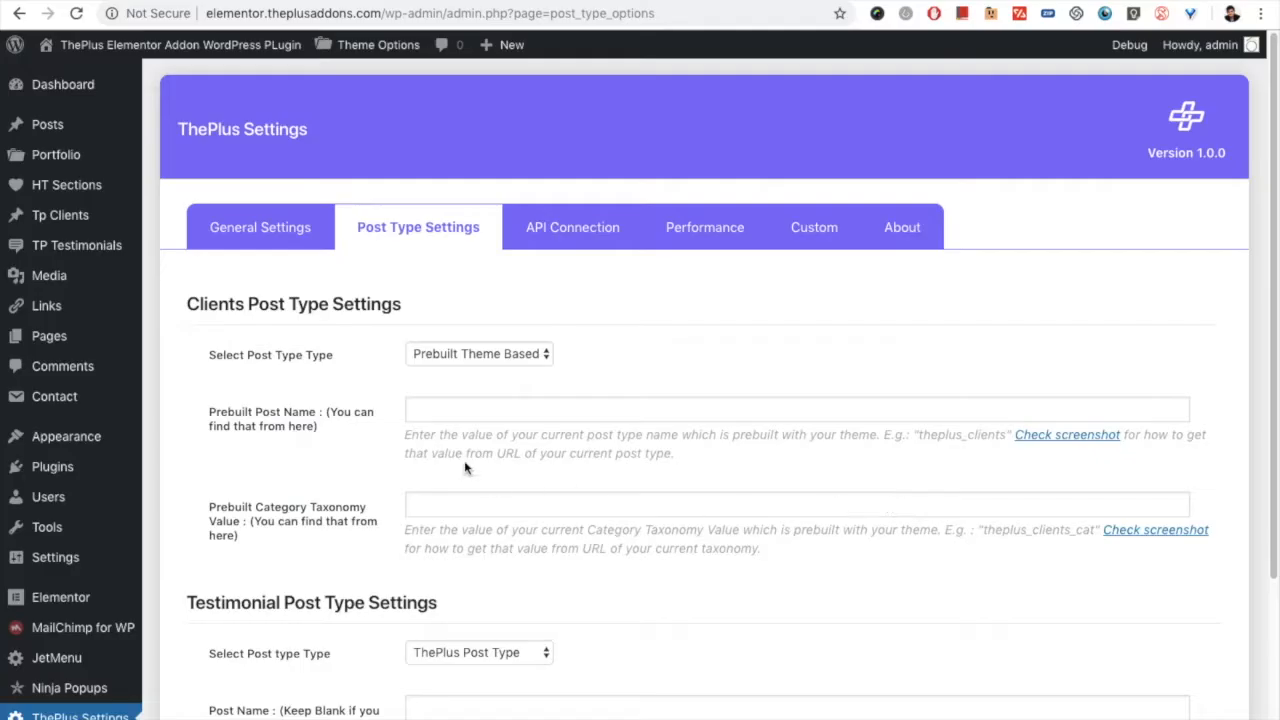
Step: Set the Clients post type back to ThePlus Post Type
{"action": "left_click", "coordinate": [490, 354]}
{"action": "left_click", "coordinate": [489, 338]}
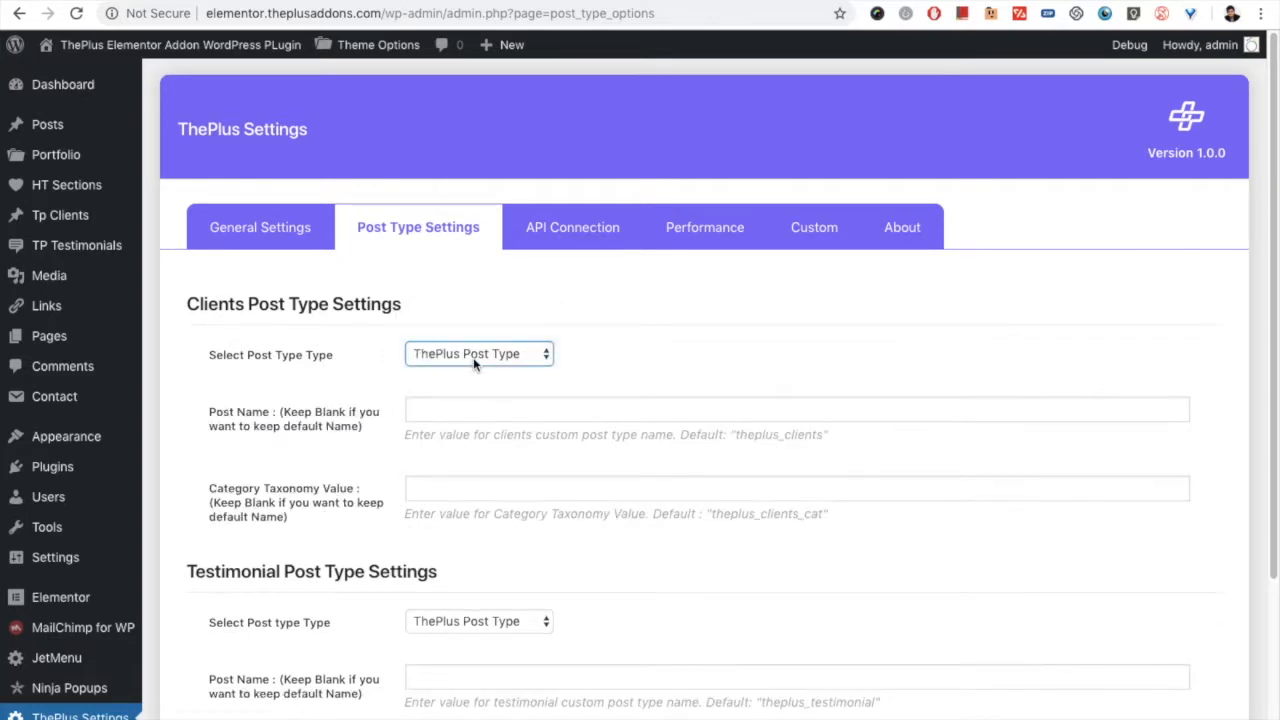
{"action": "left_click", "coordinate": [473, 356]}
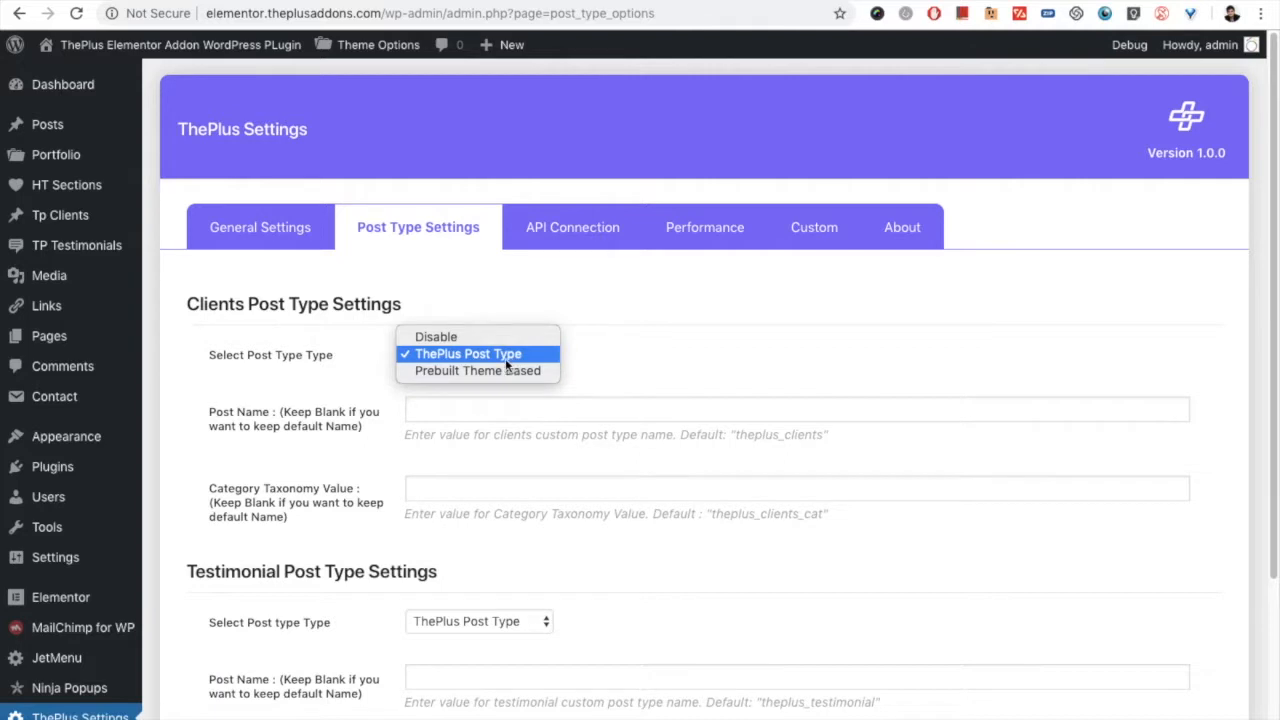
{"action": "left_click", "coordinate": [508, 363]}
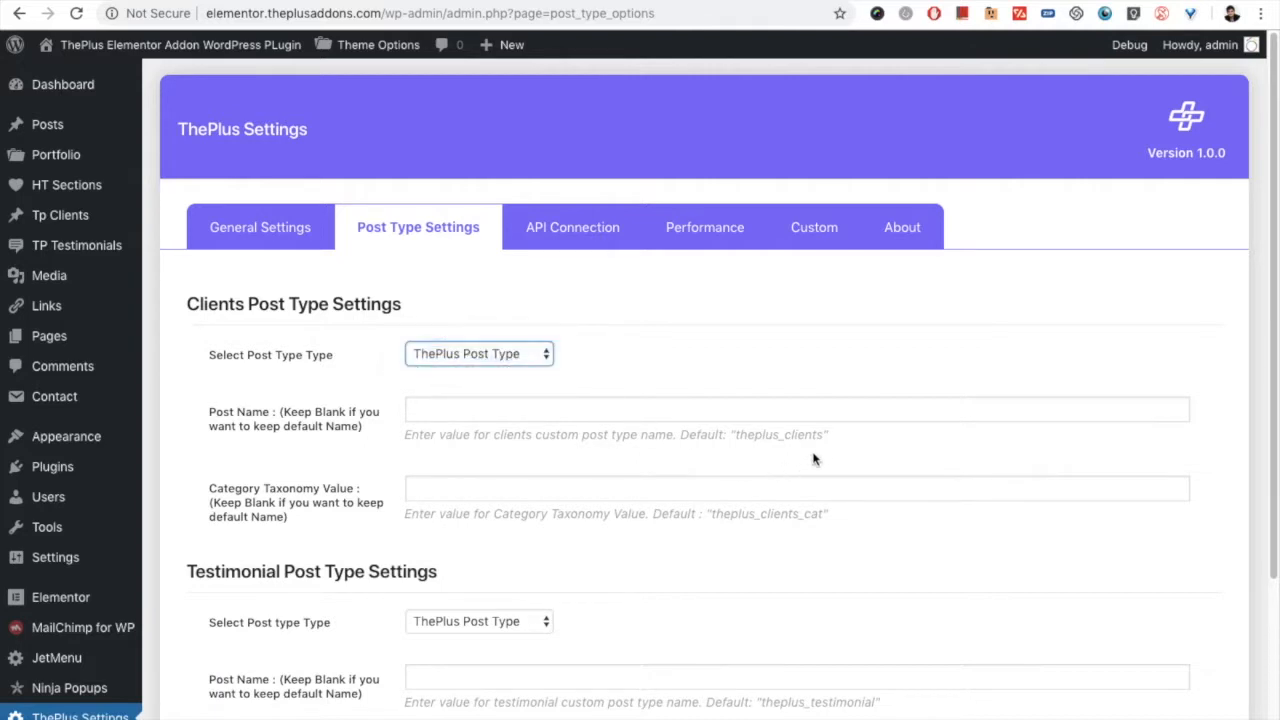
Step: Examine the Post Name and Category Taxonomy Value fields with their defaults in the Clients settings, down to the Testimonial settings
{"action": "scroll", "coordinate": [500, 526], "scroll_direction": "down", "scroll_amount": 1}
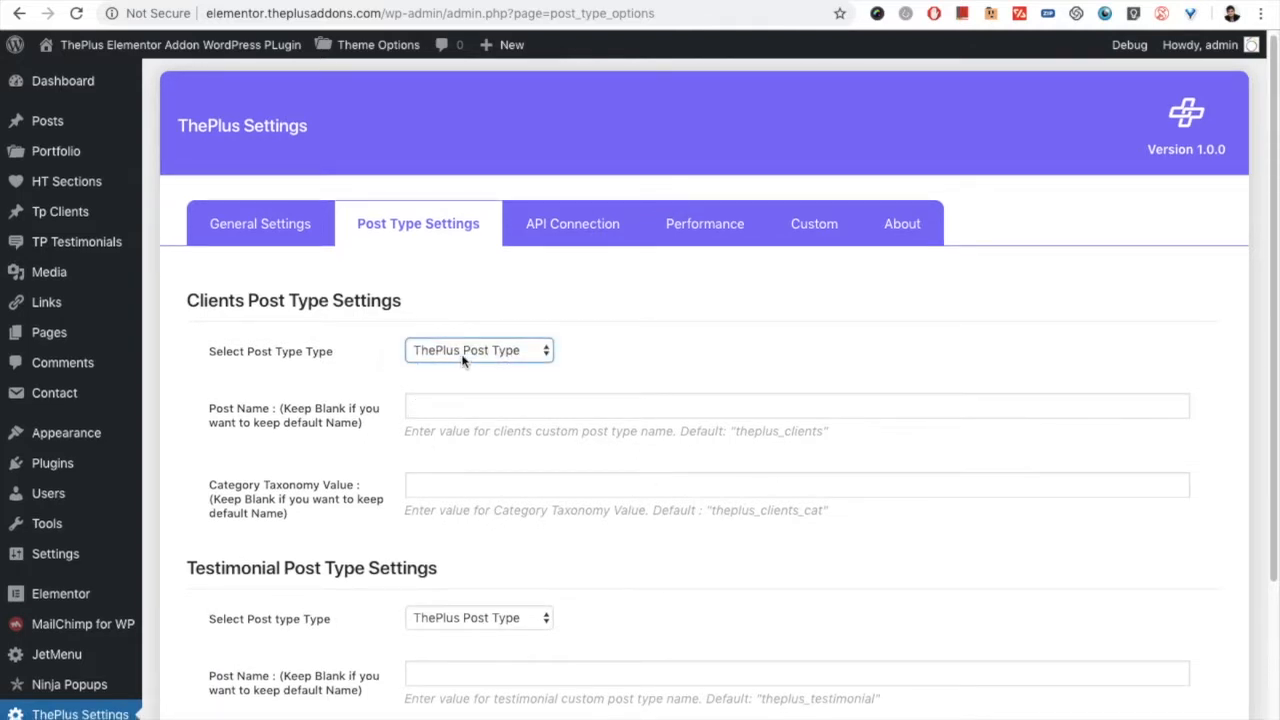
{"action": "left_click", "coordinate": [433, 412]}
{"action": "left_click", "coordinate": [444, 490]}
{"action": "left_click", "coordinate": [430, 404]}
{"action": "left_click", "coordinate": [448, 490]}
{"action": "left_click_drag", "start_coordinate": [716, 512], "coordinate": [775, 533]}
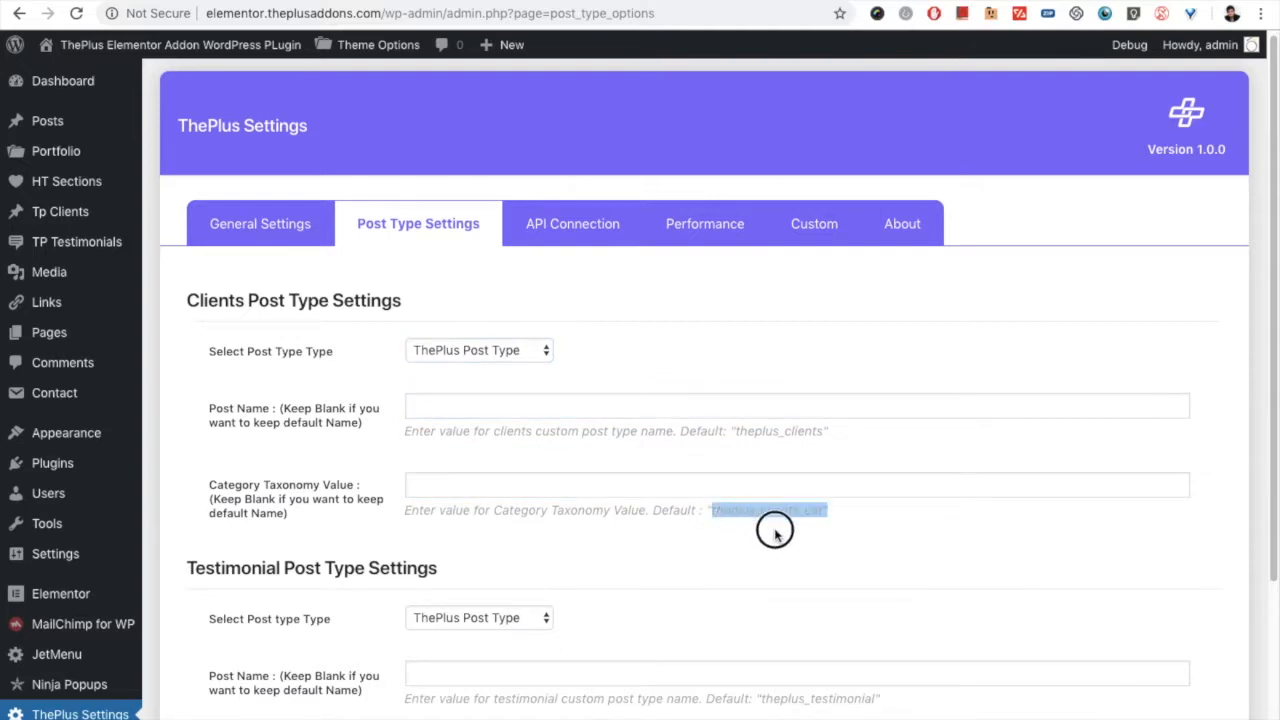
{"action": "left_click", "coordinate": [740, 430]}
{"action": "left_click_drag", "start_coordinate": [740, 430], "coordinate": [821, 431]}
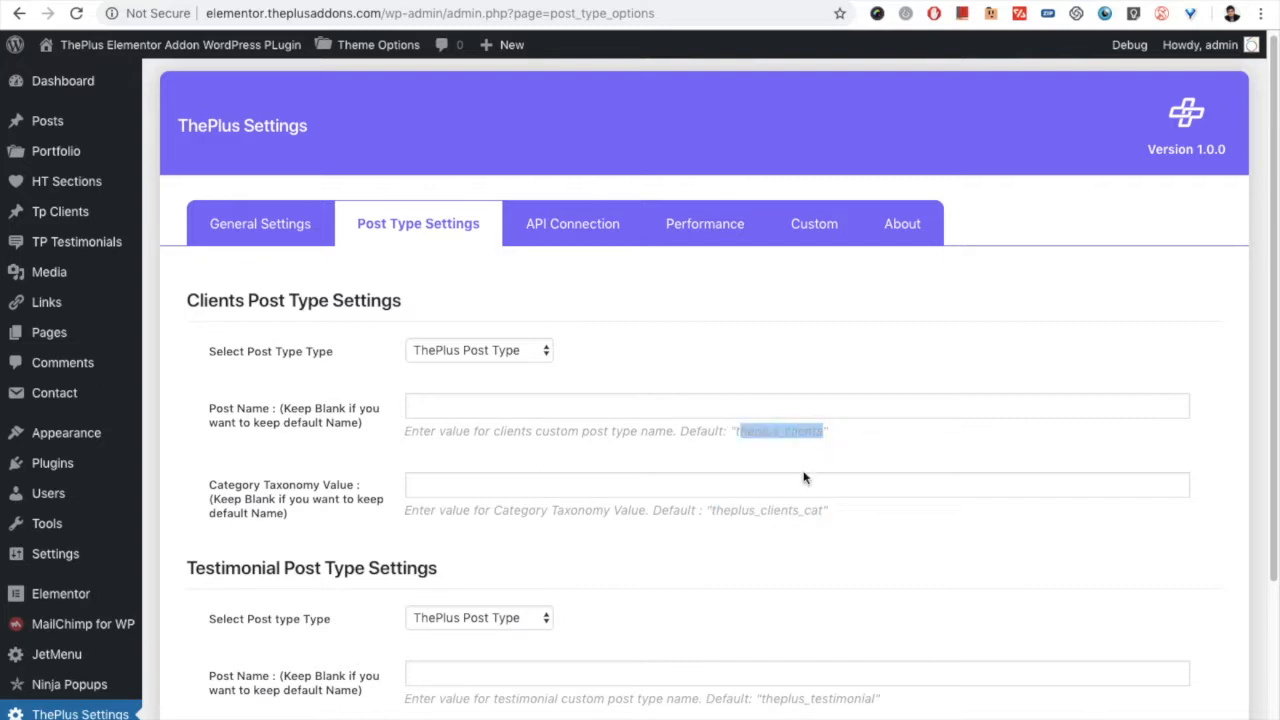
{"action": "scroll", "coordinate": [676, 460], "scroll_direction": "down", "scroll_amount": 2}
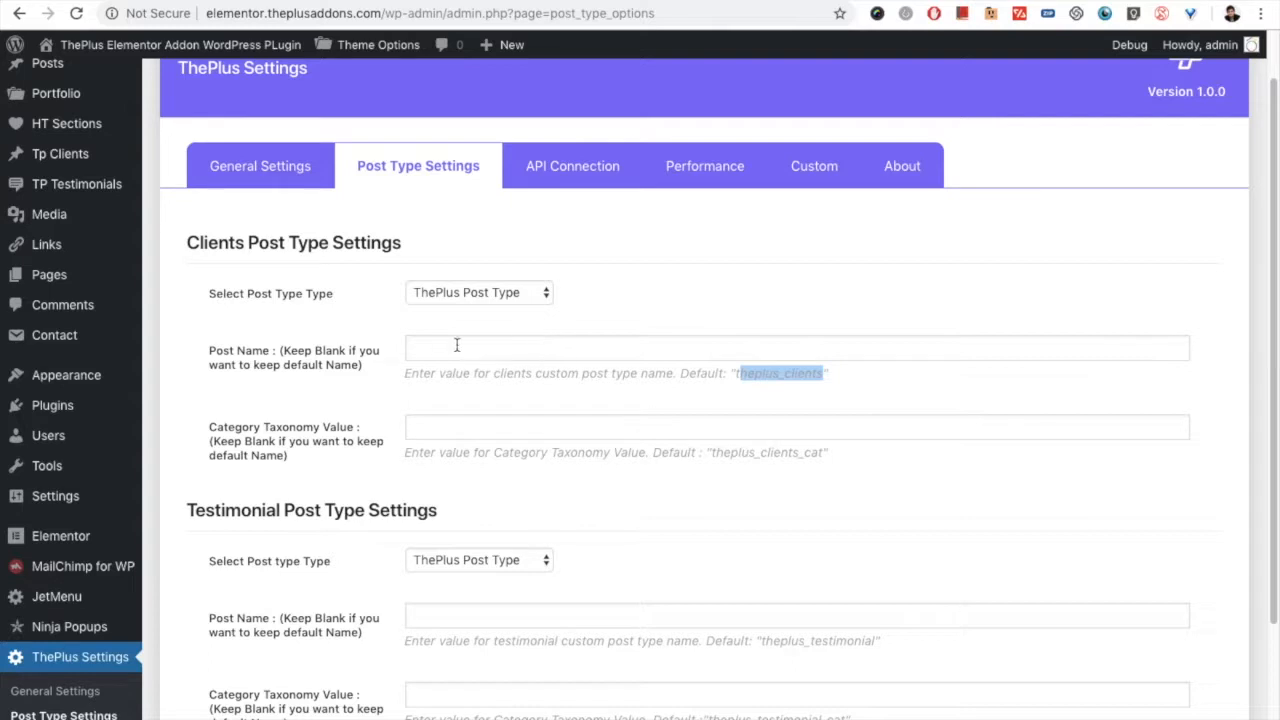
{"action": "scroll", "coordinate": [425, 380], "scroll_direction": "down", "scroll_amount": 3}
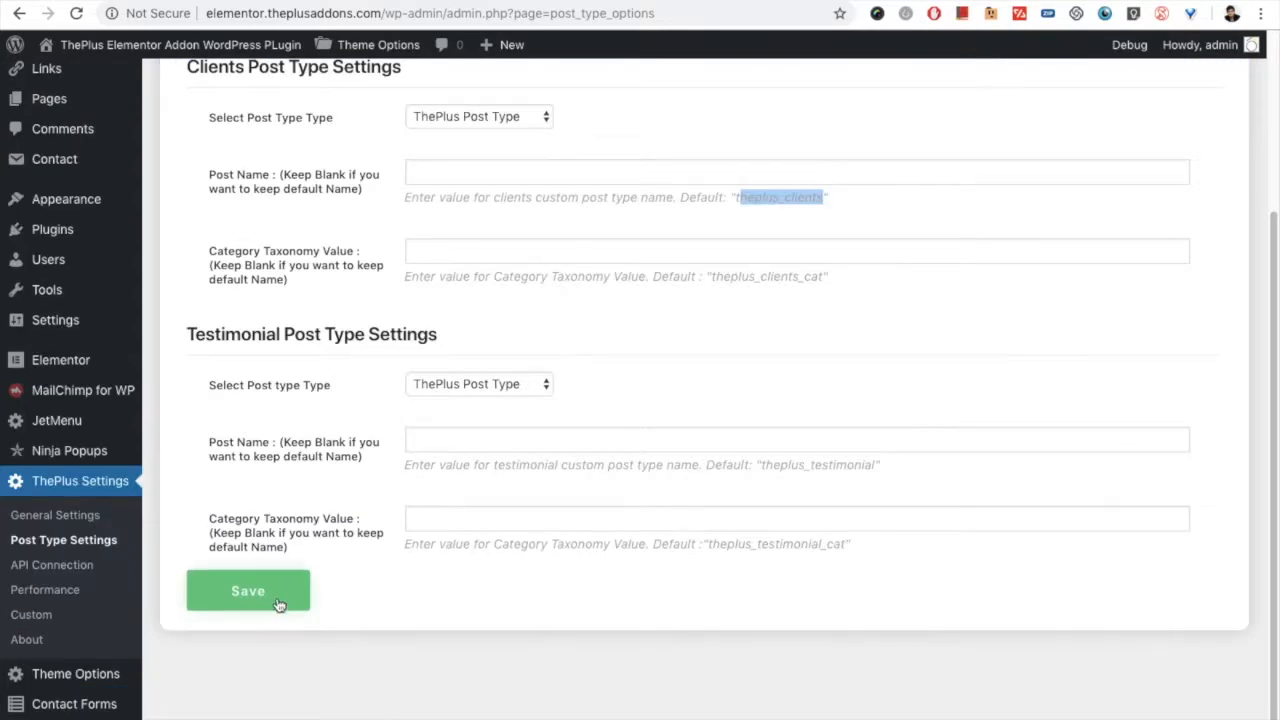
{"action": "scroll", "coordinate": [372, 415], "scroll_direction": "up", "scroll_amount": 4}
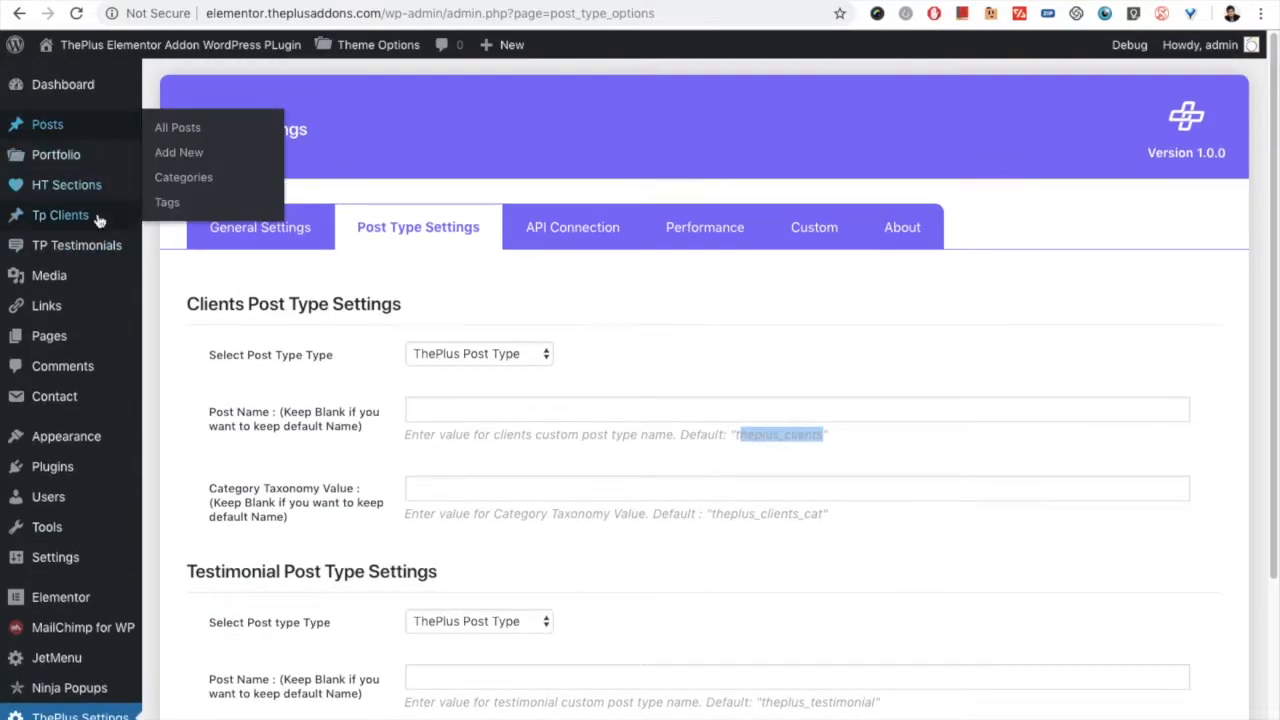
Step: Open the Tp Clients list and open its WP Tavern item for editing
{"action": "mouse_move", "coordinate": [97, 252]}
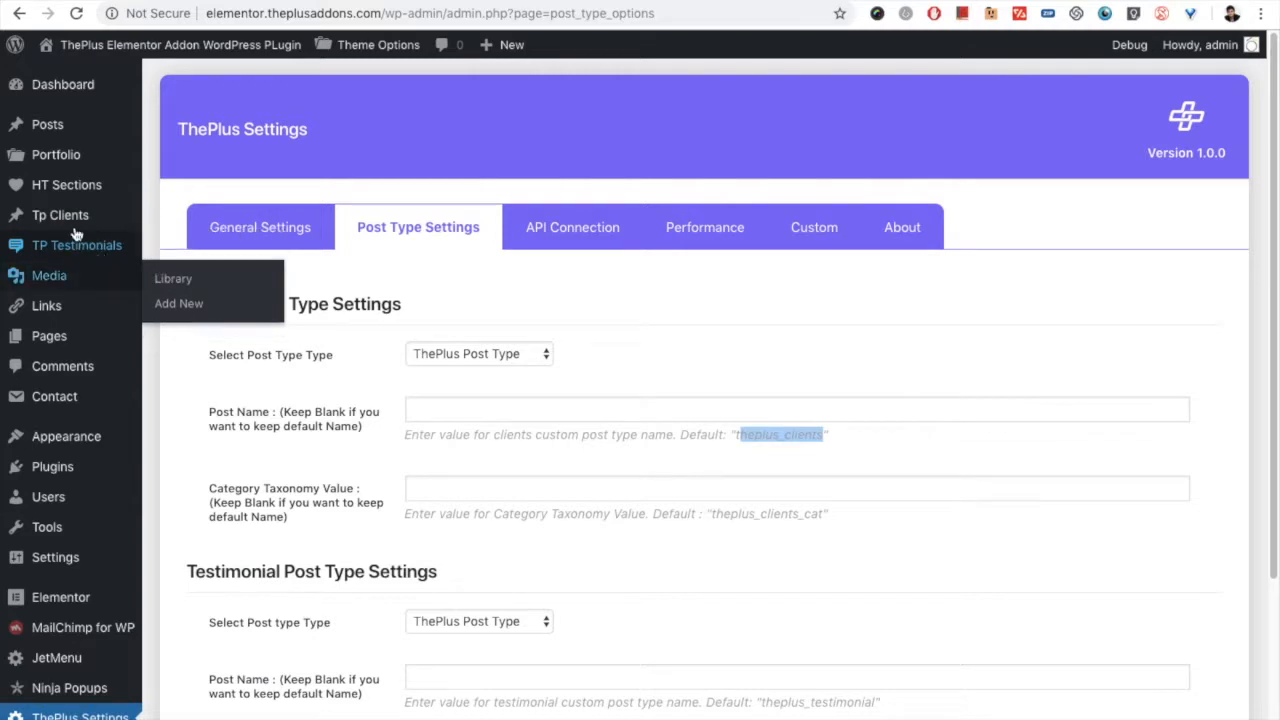
{"action": "mouse_move", "coordinate": [75, 220]}
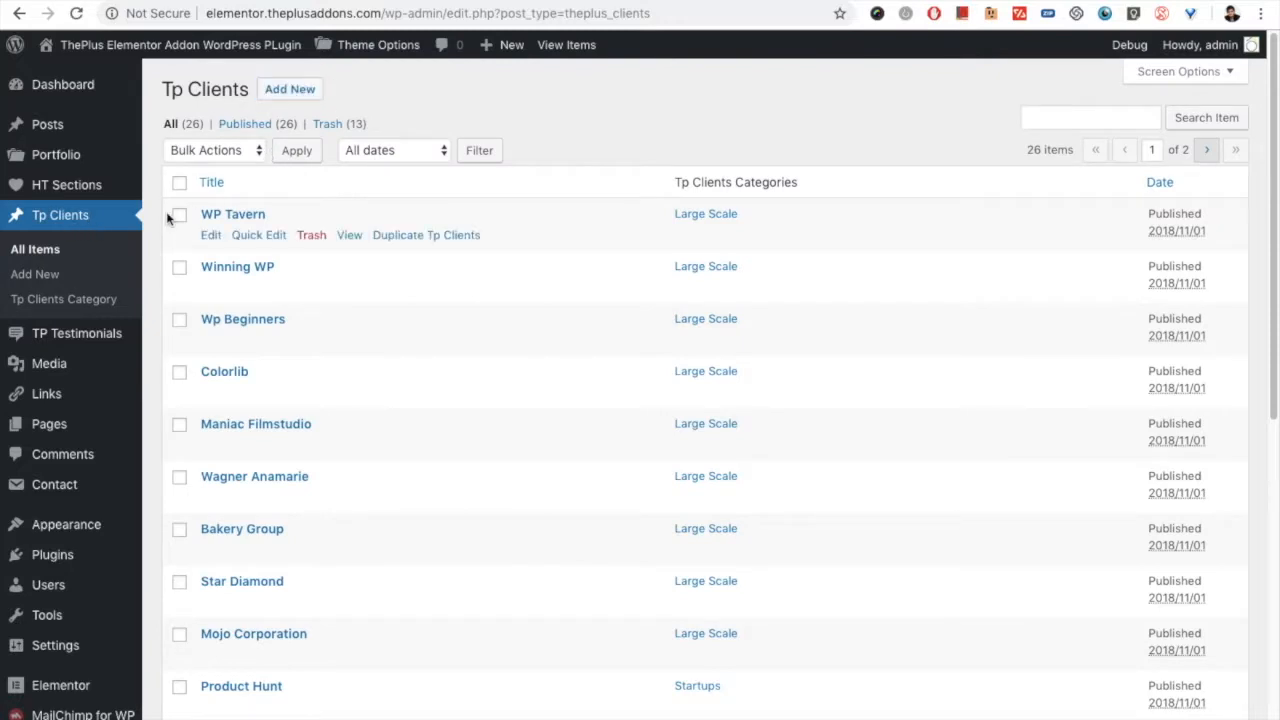
{"action": "left_click", "coordinate": [212, 235]}
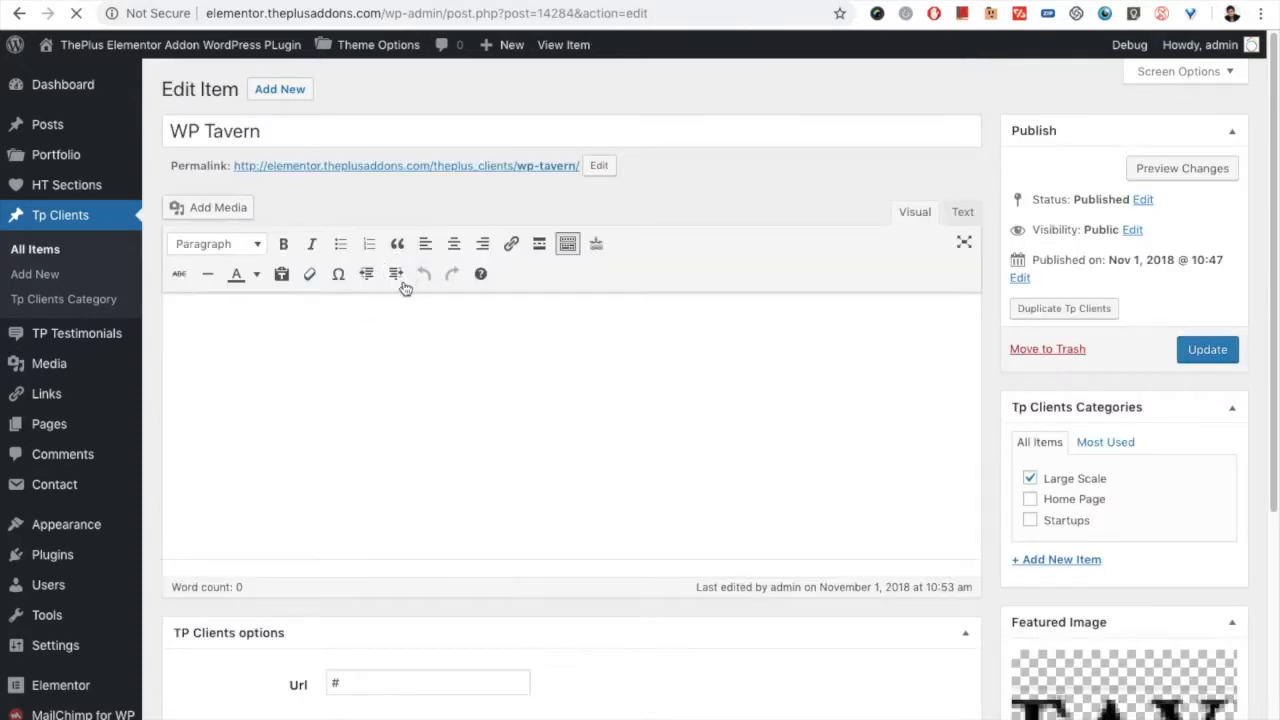
Step: Review the WP Tavern item's title, client categories, featured image and Url option
{"action": "triple_click", "coordinate": [352, 131]}
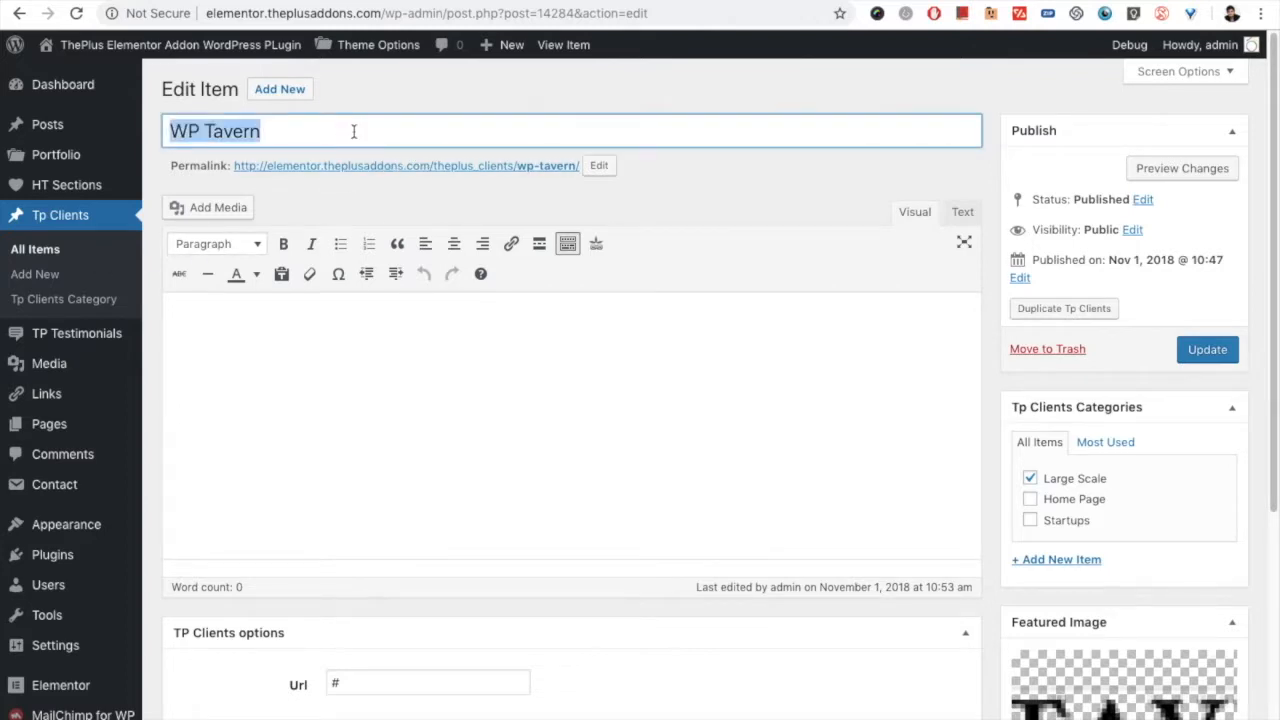
{"action": "scroll", "coordinate": [903, 326], "scroll_direction": "down", "scroll_amount": 4}
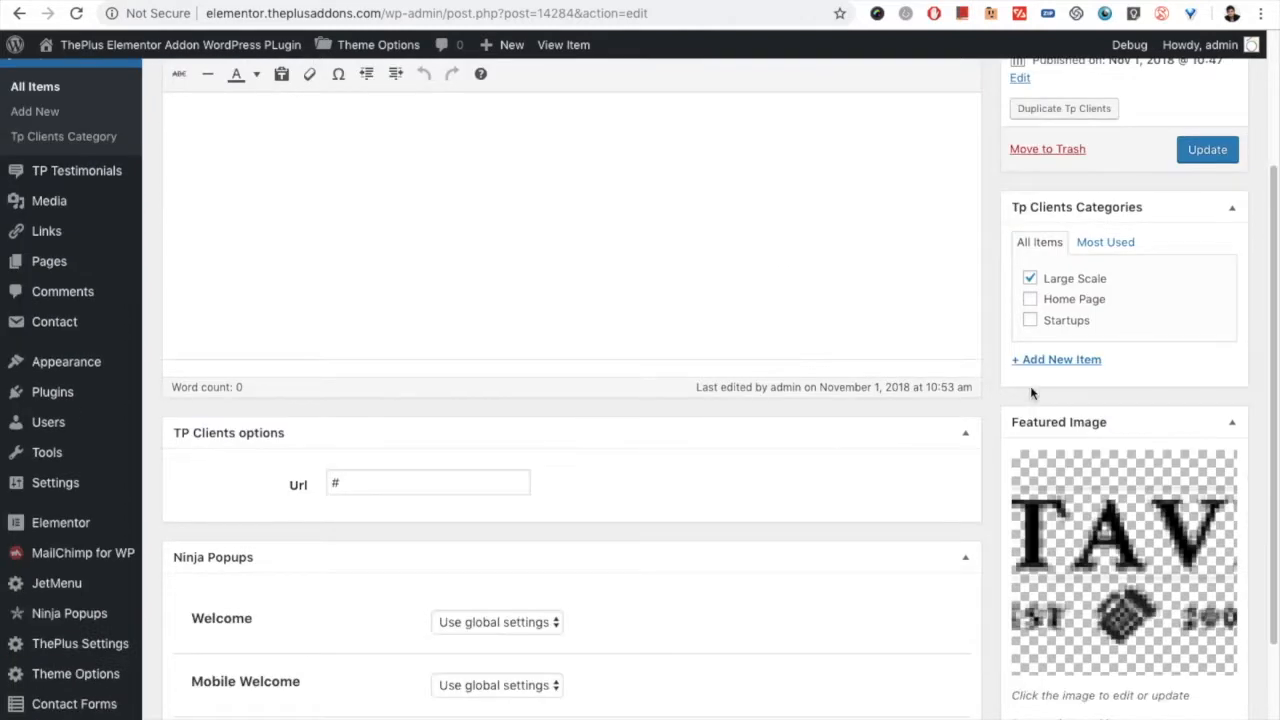
{"action": "scroll", "coordinate": [1095, 352], "scroll_direction": "down", "scroll_amount": 3}
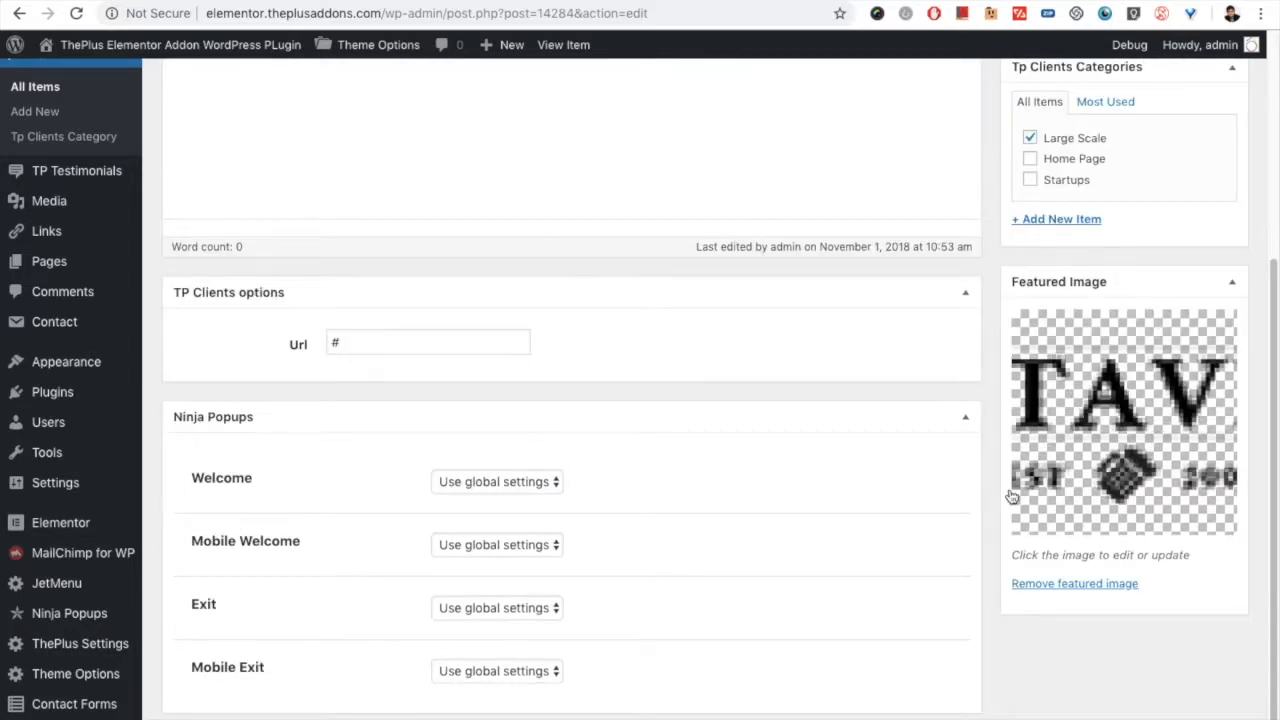
{"action": "scroll", "coordinate": [785, 407], "scroll_direction": "down", "scroll_amount": 1}
{"action": "double_click", "coordinate": [457, 323]}
{"action": "scroll", "coordinate": [820, 394], "scroll_direction": "up", "scroll_amount": 5}
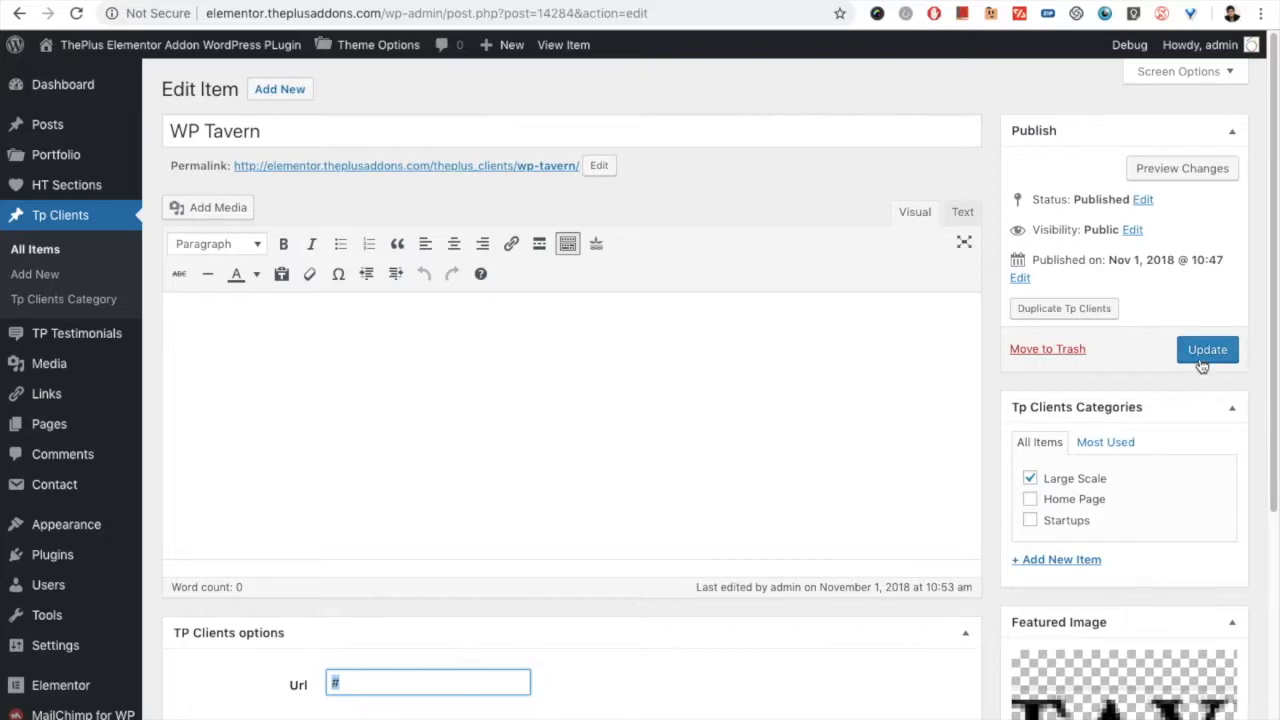
Step: Return to the list of all Tp Clients items and look through its entries
{"action": "left_click", "coordinate": [49, 251]}
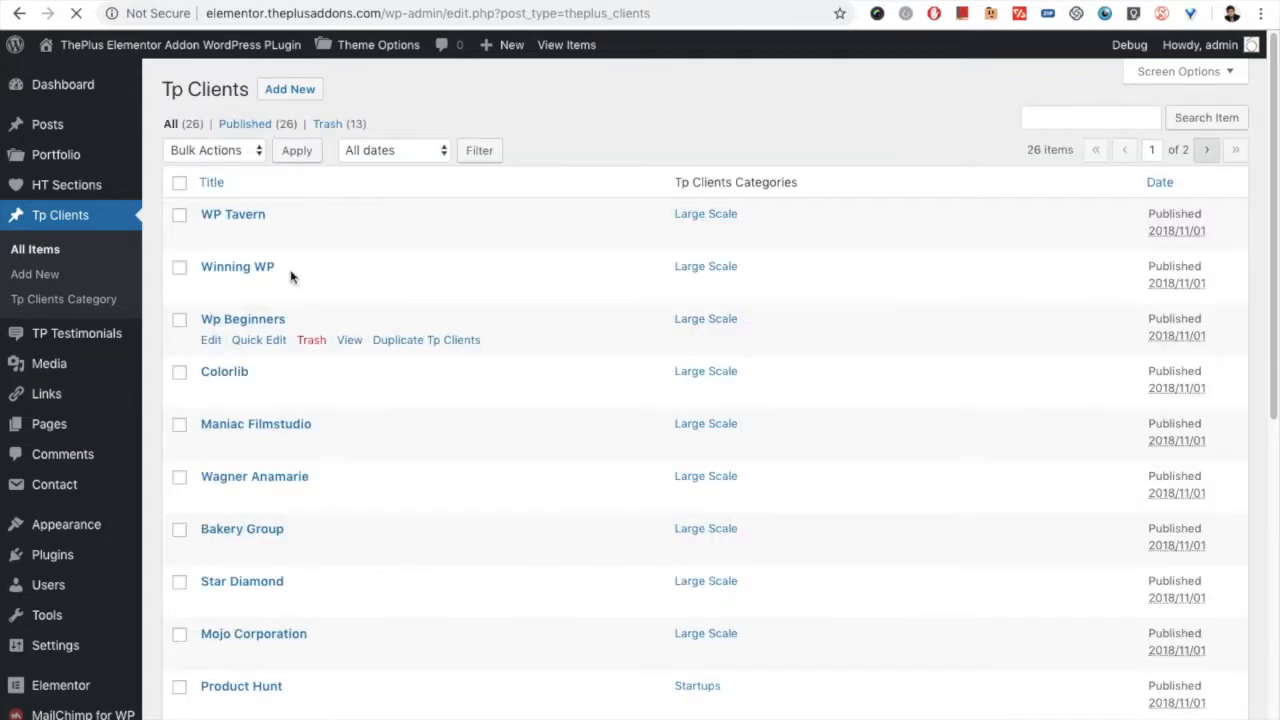
{"action": "scroll", "coordinate": [560, 610], "scroll_direction": "down", "scroll_amount": 3}
{"action": "scroll", "coordinate": [671, 289], "scroll_direction": "up", "scroll_amount": 3}
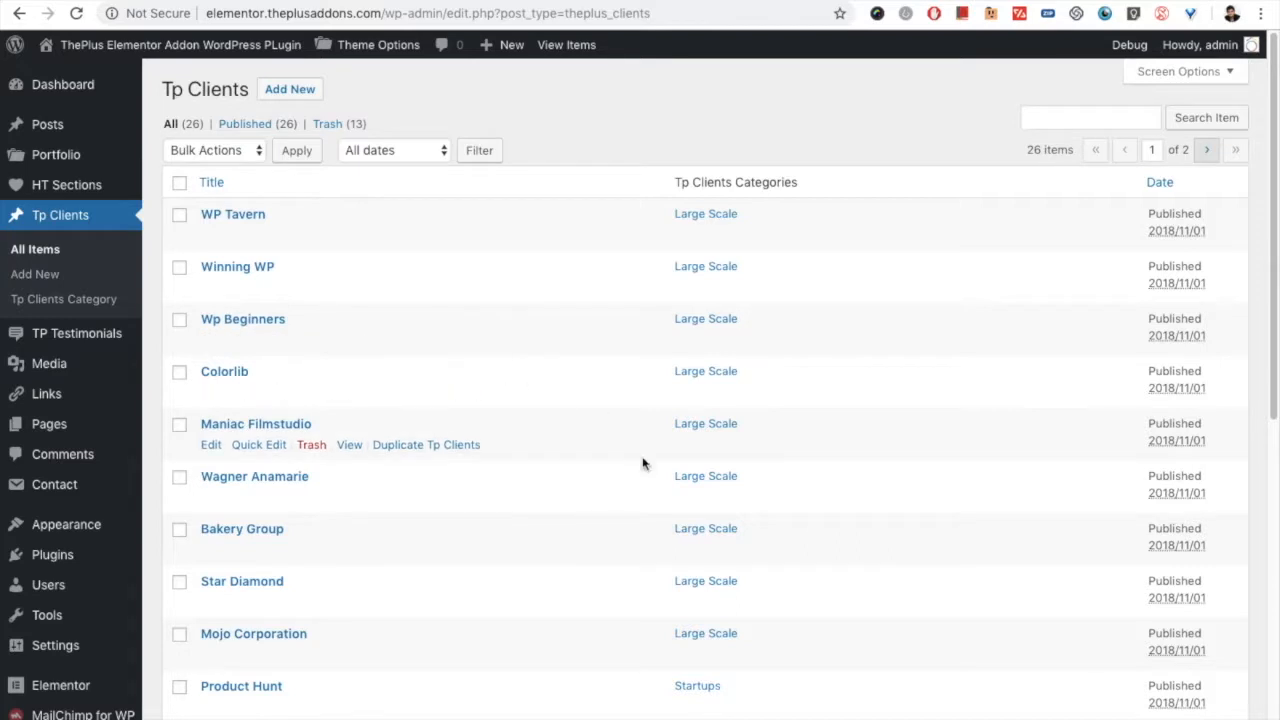
{"action": "scroll", "coordinate": [634, 443], "scroll_direction": "down", "scroll_amount": 6}
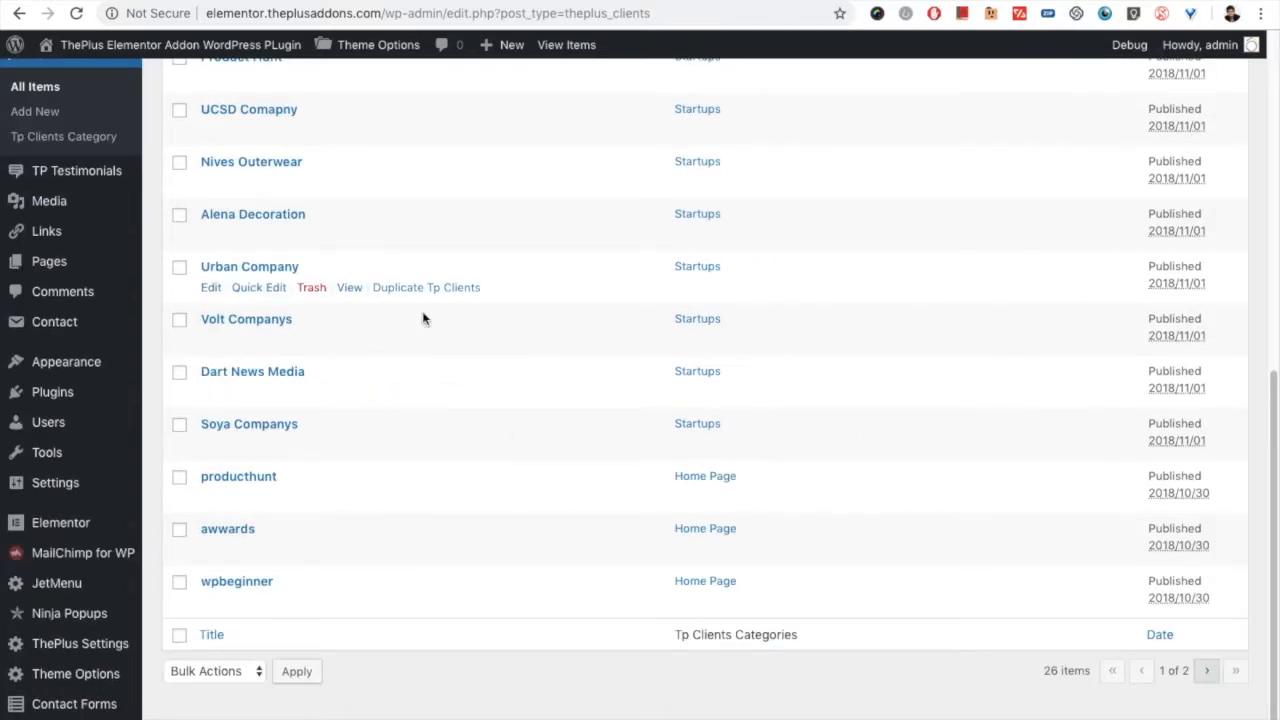
{"action": "scroll", "coordinate": [360, 290], "scroll_direction": "up", "scroll_amount": 6}
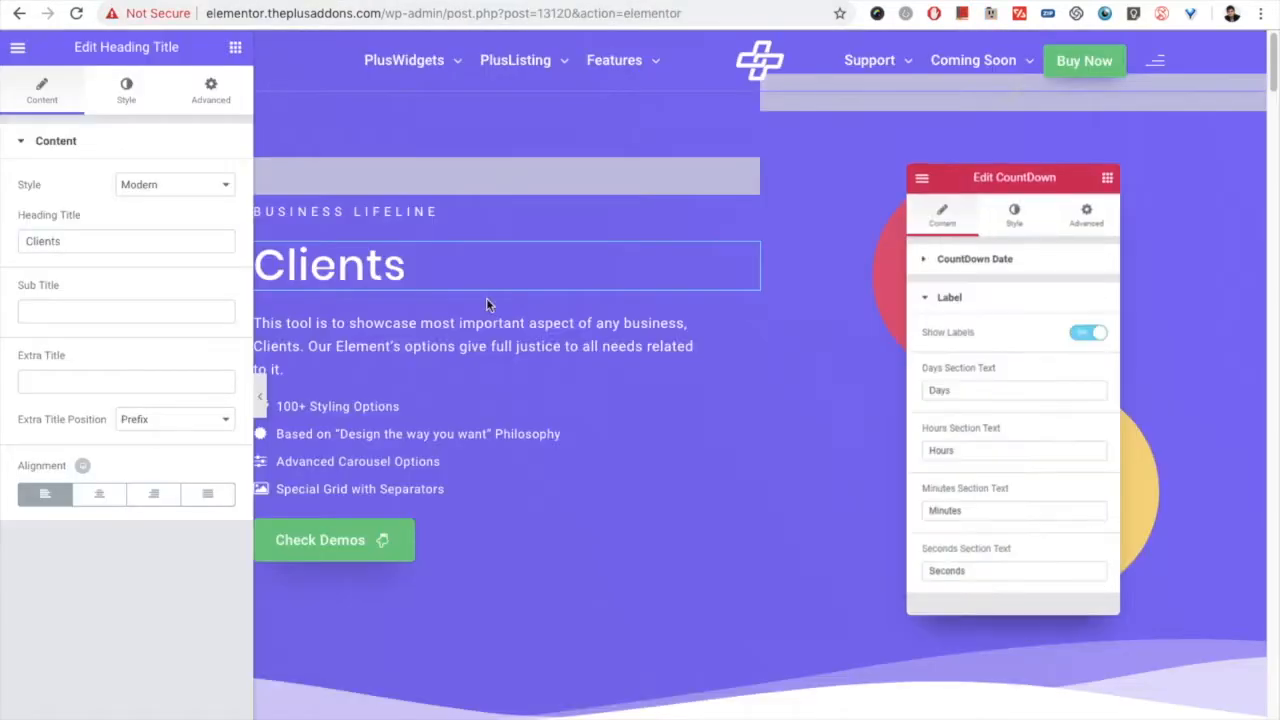
Step: Open the Clients widget in the Grid layout section for editing and choose Style 1 as its style
{"action": "scroll", "coordinate": [659, 463], "scroll_direction": "down", "scroll_amount": 6}
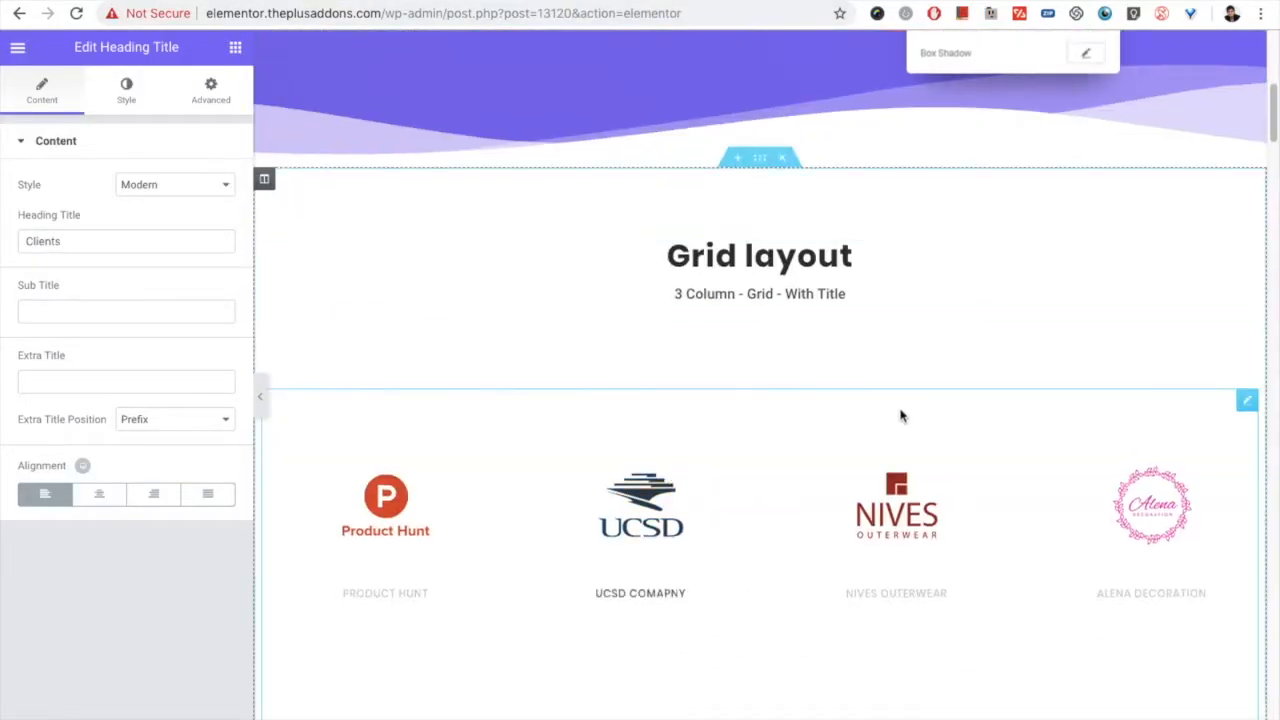
{"action": "left_click", "coordinate": [1106, 409]}
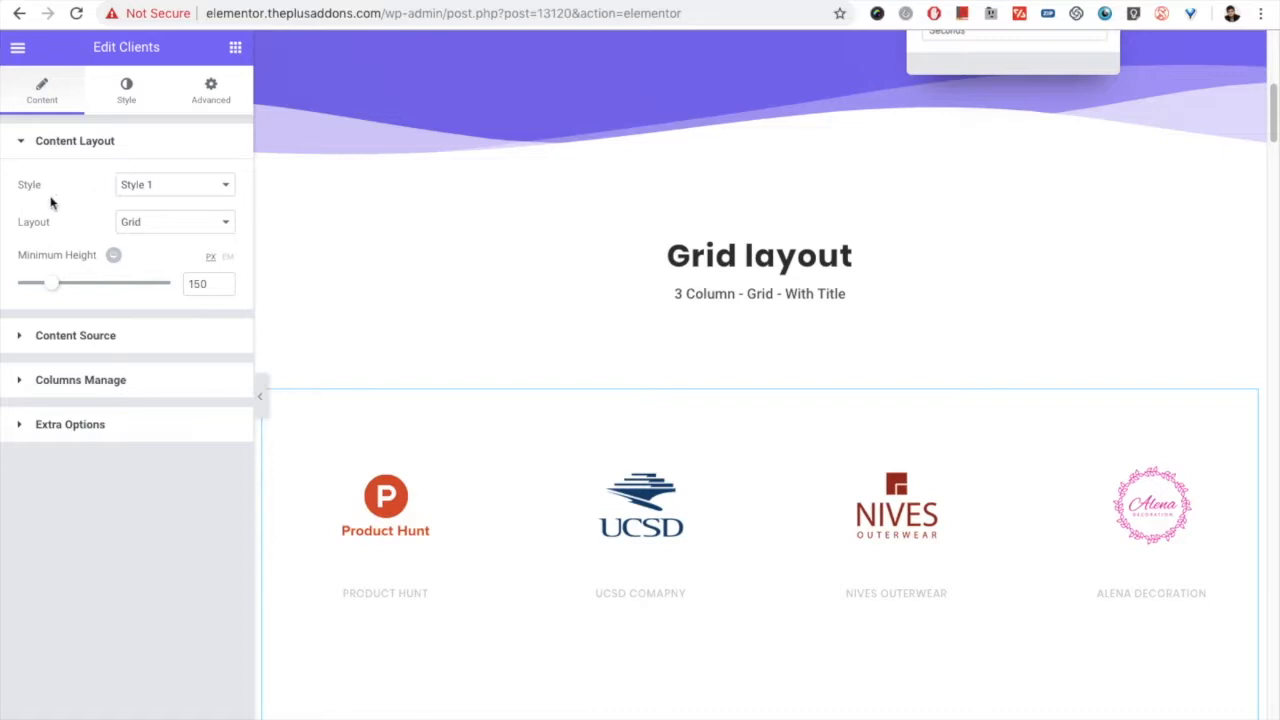
{"action": "left_click", "coordinate": [197, 186]}
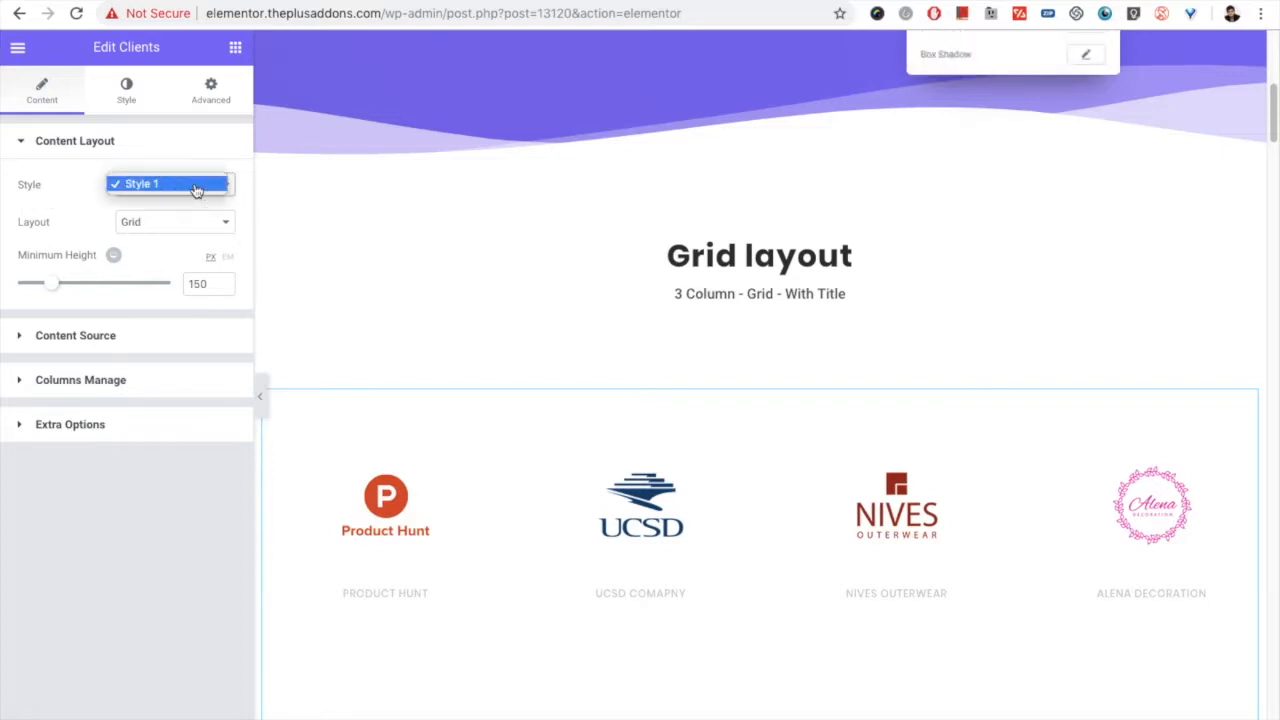
{"action": "left_click", "coordinate": [197, 186]}
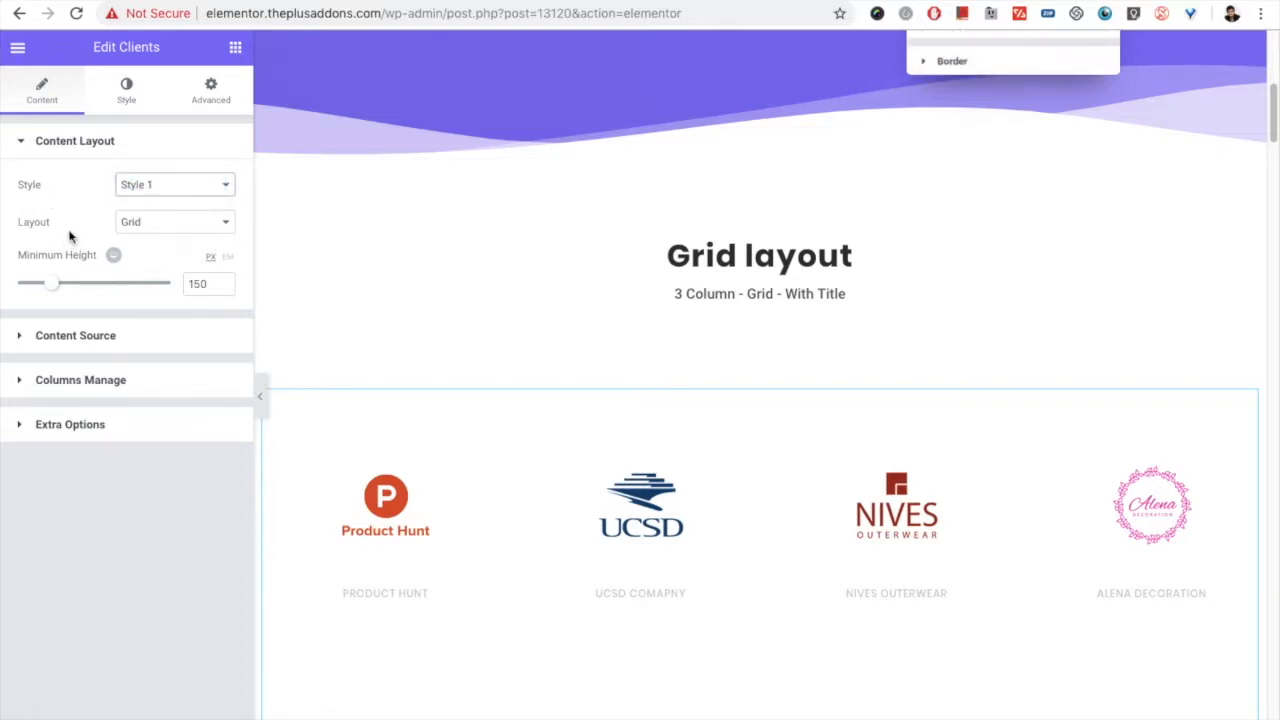
Step: Review the Clients widget's Layout choices, its grid of logos and the responsive device options for Minimum Height
{"action": "left_click", "coordinate": [135, 224]}
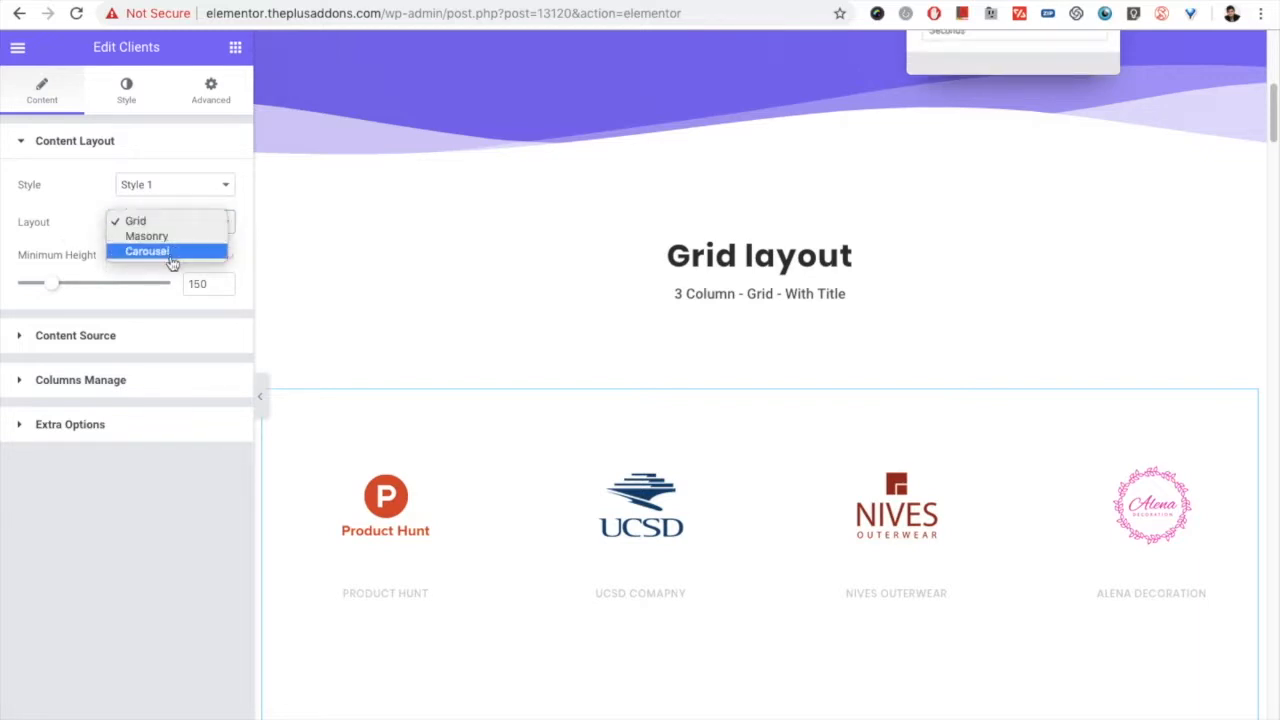
{"action": "left_click", "coordinate": [75, 226]}
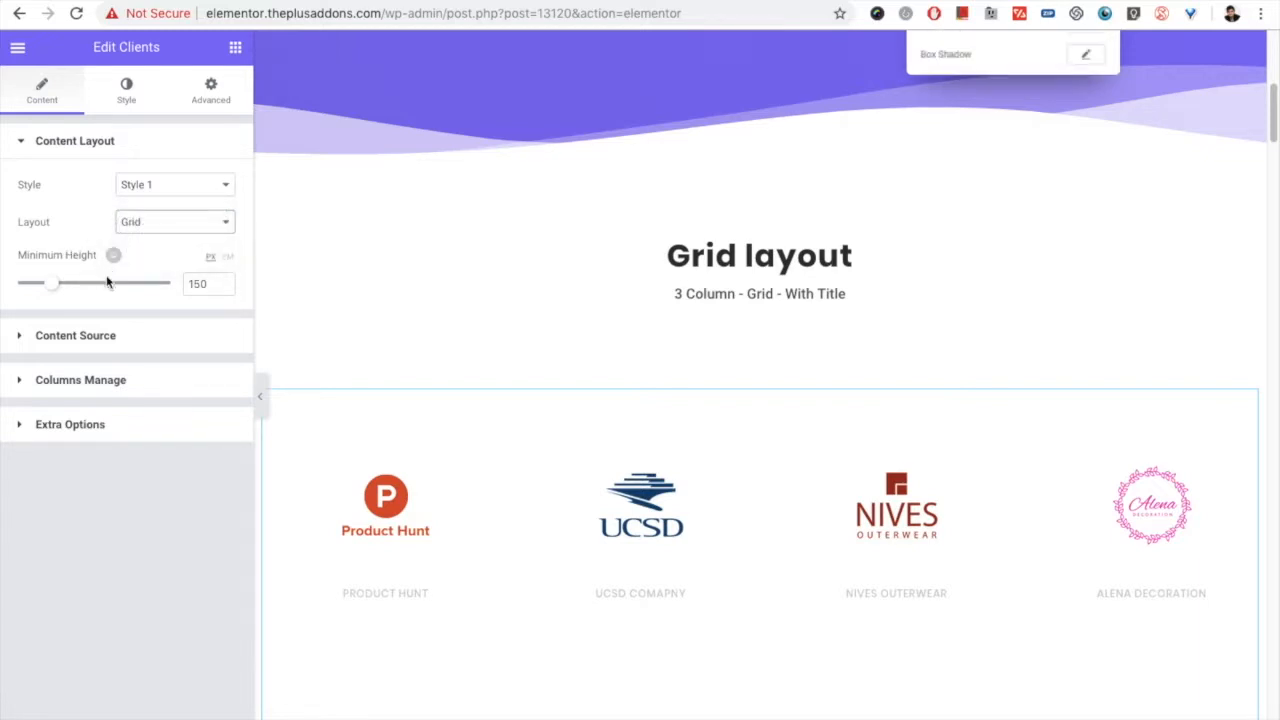
{"action": "left_click", "coordinate": [146, 226]}
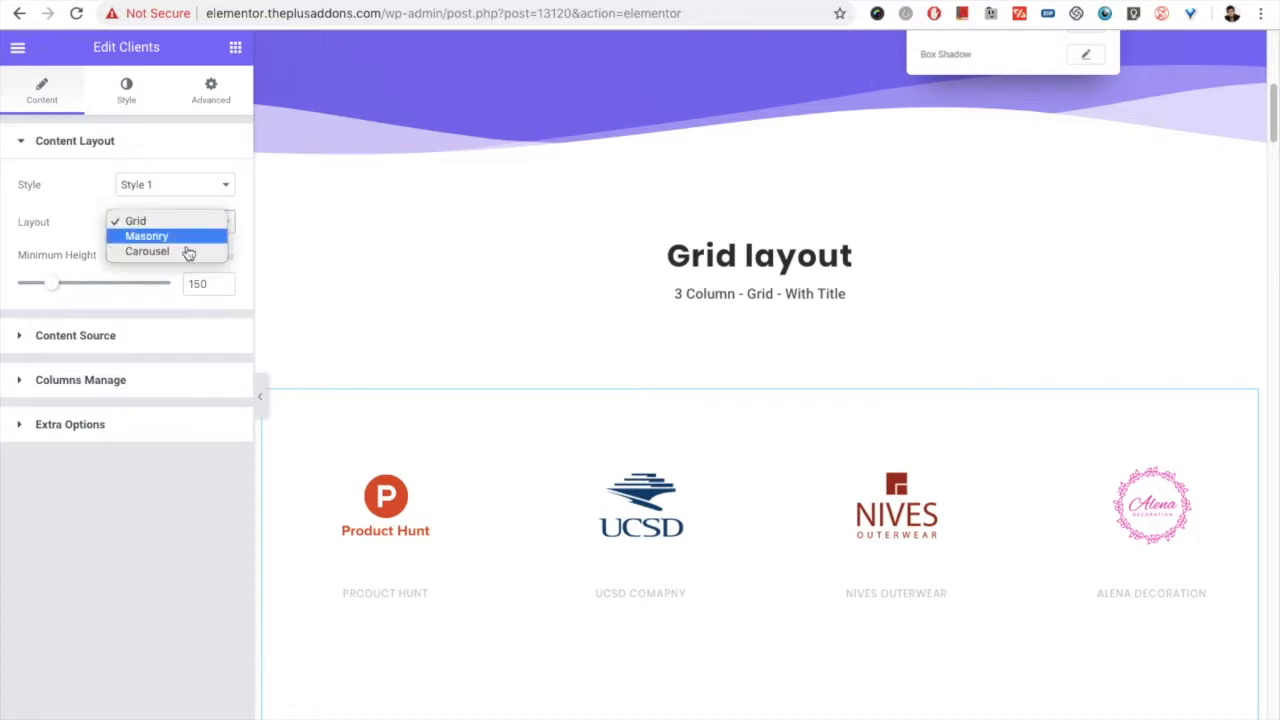
{"action": "left_click", "coordinate": [182, 226]}
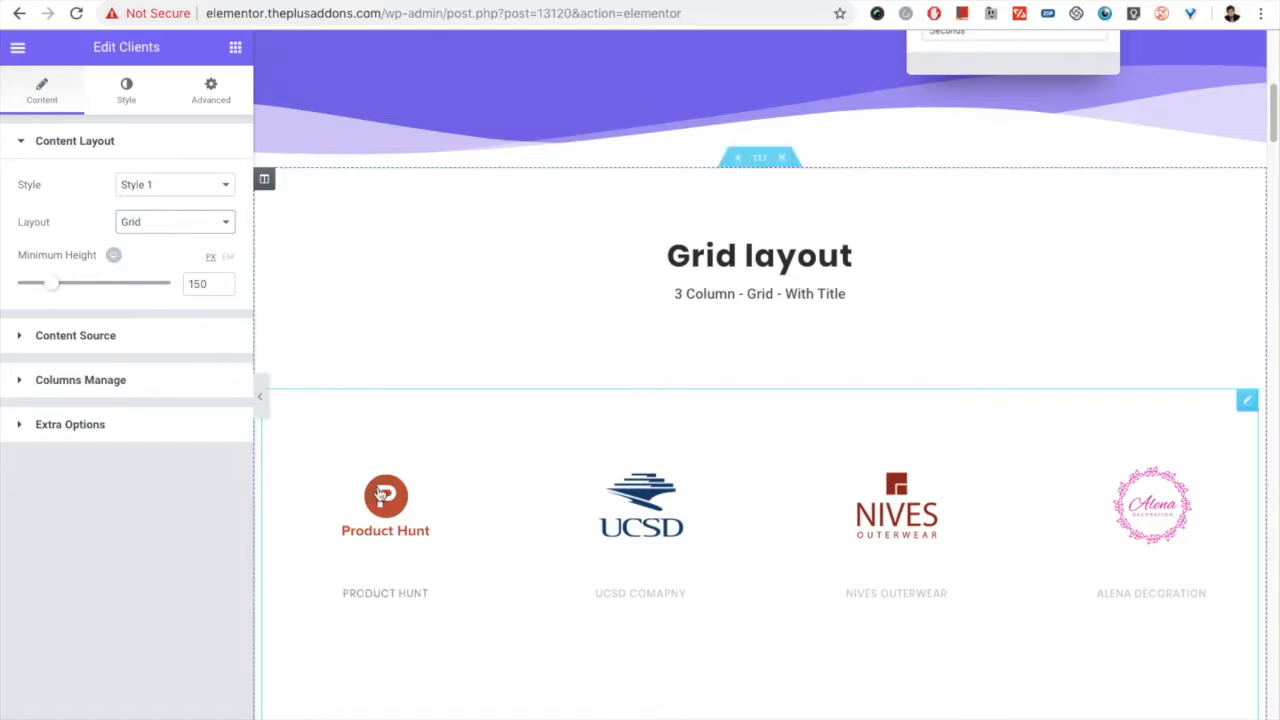
{"action": "scroll", "coordinate": [894, 554], "scroll_direction": "down", "scroll_amount": 1}
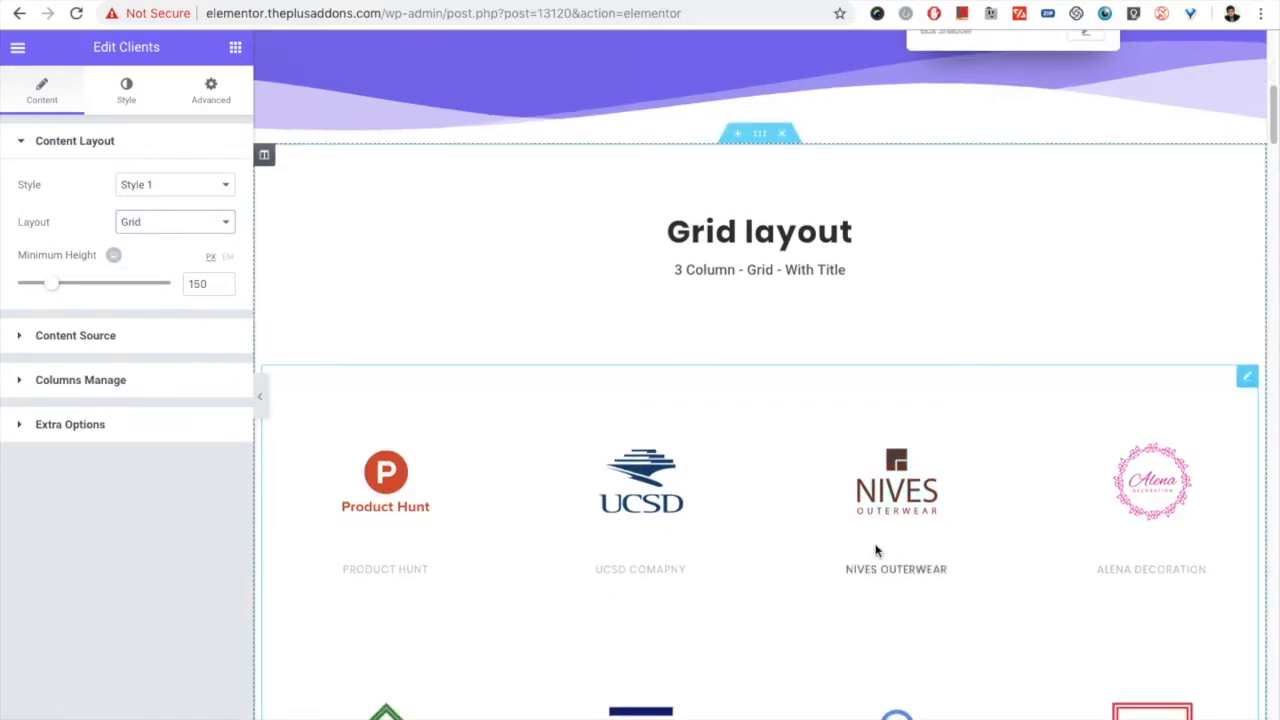
{"action": "mouse_move", "coordinate": [112, 258]}
{"action": "left_click", "coordinate": [111, 262]}
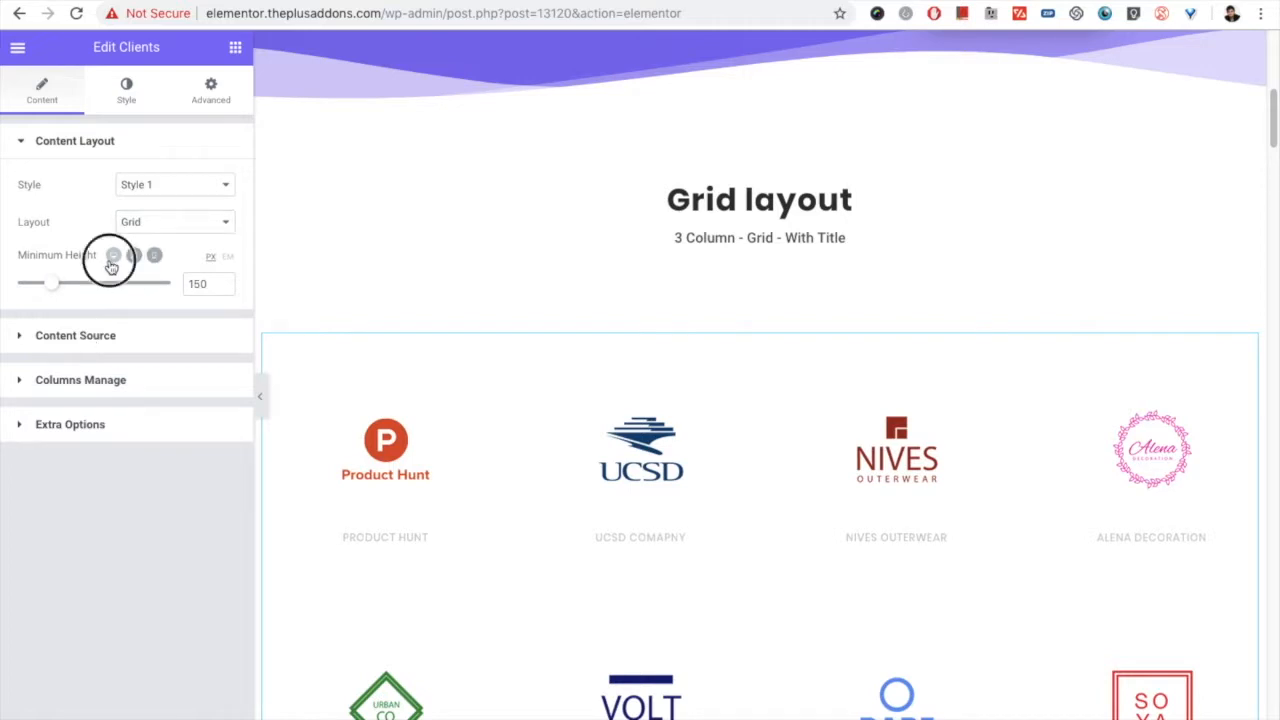
Step: Examine the Content Source settings for category, Maximum Posts Display and Offset Posts
{"action": "left_click", "coordinate": [98, 335]}
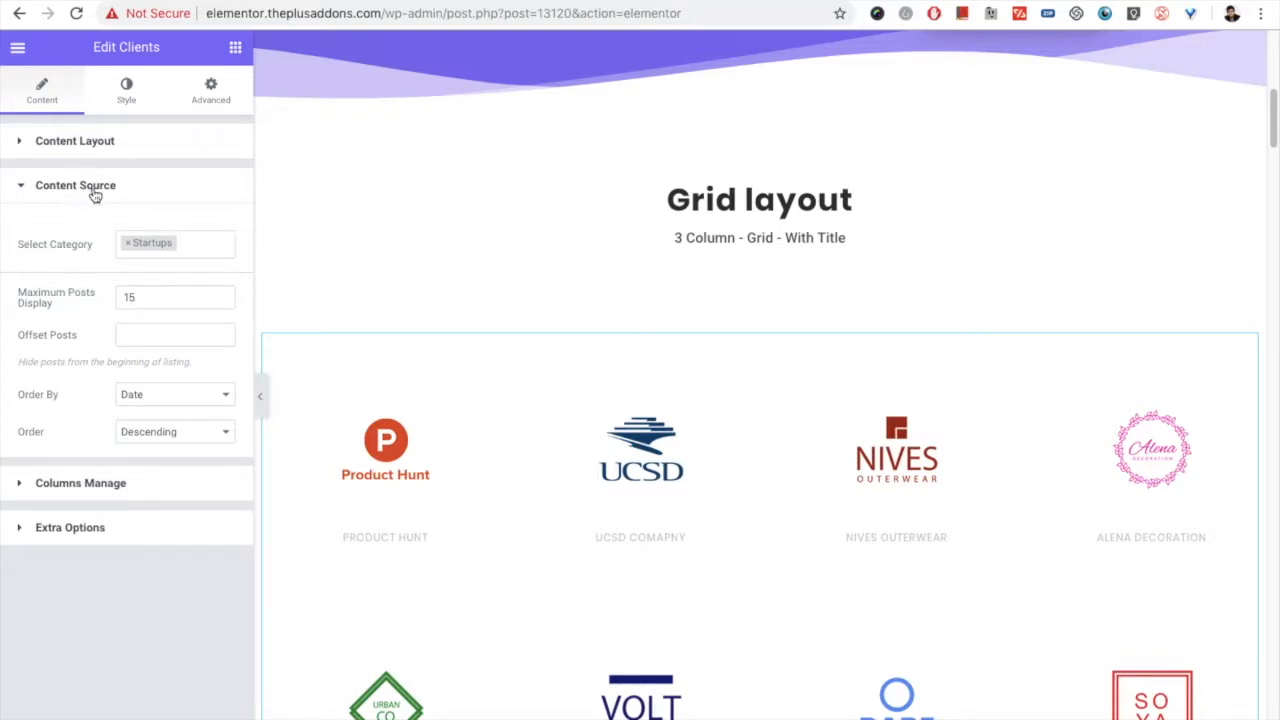
{"action": "scroll", "coordinate": [583, 484], "scroll_direction": "down", "scroll_amount": 1}
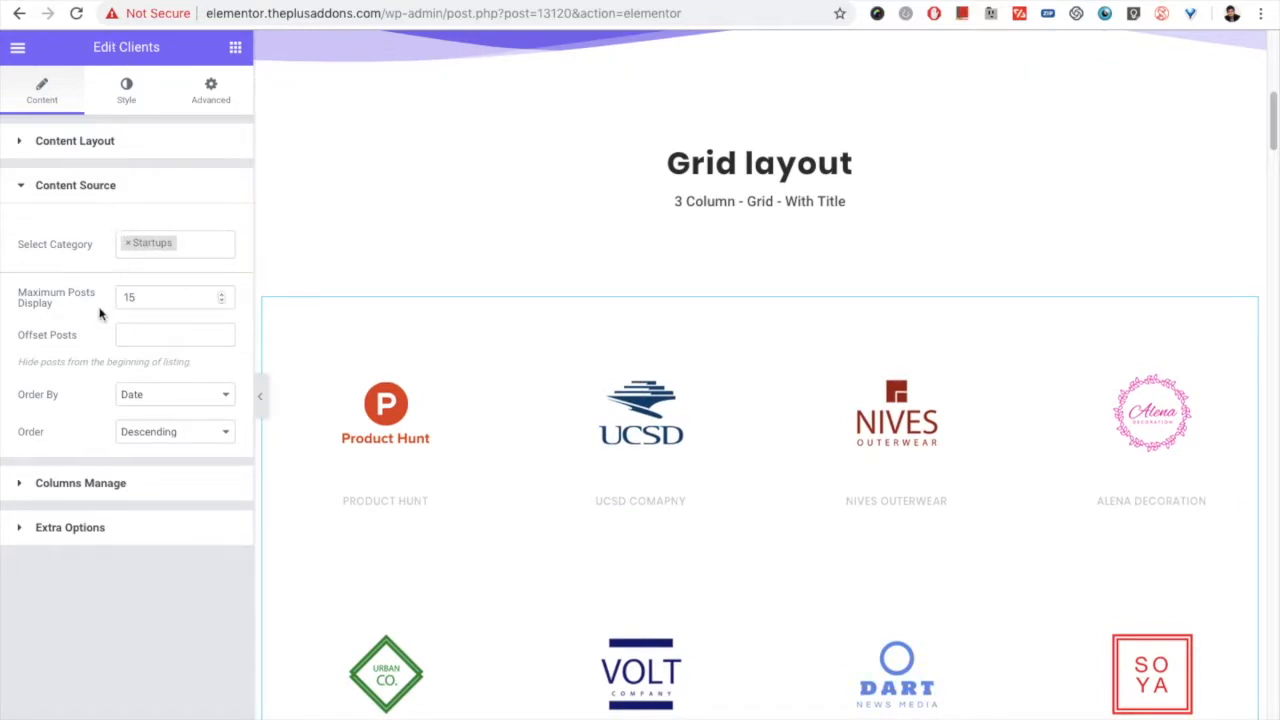
{"action": "left_click_drag", "start_coordinate": [60, 303], "coordinate": [16, 278]}
{"action": "left_click_drag", "start_coordinate": [145, 295], "coordinate": [124, 295]}
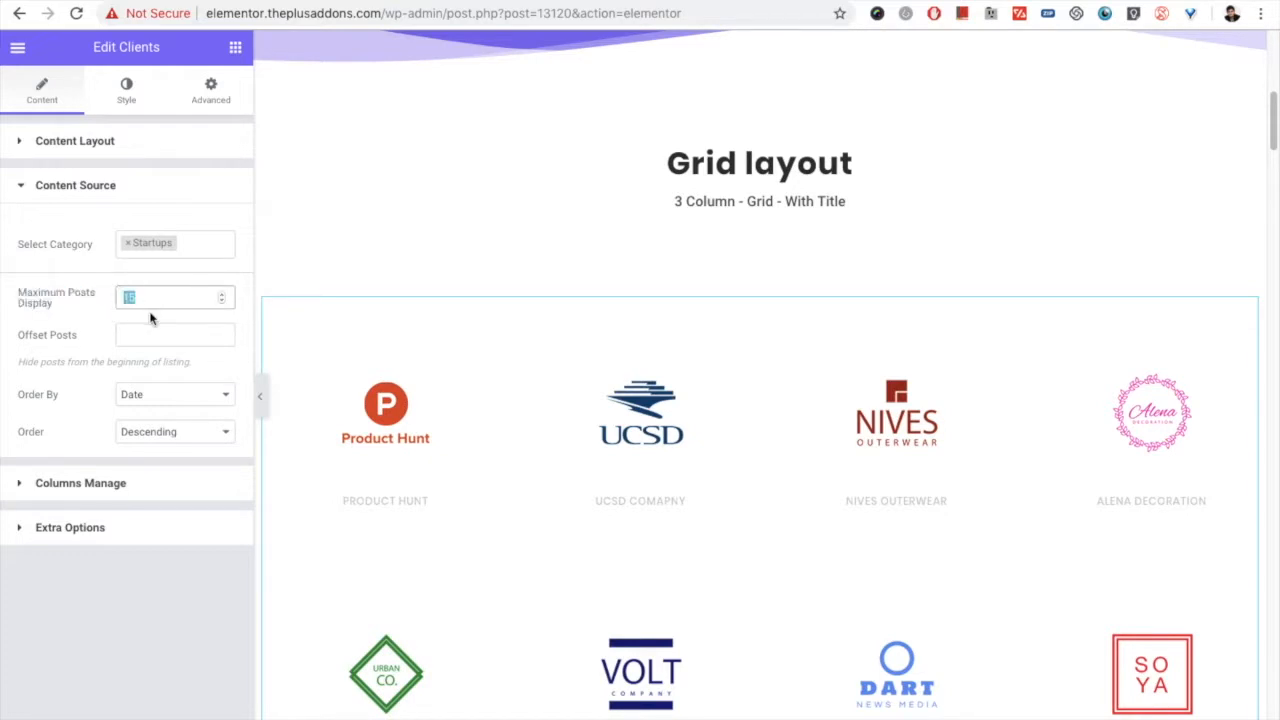
{"action": "scroll", "coordinate": [586, 466], "scroll_direction": "down", "scroll_amount": 2}
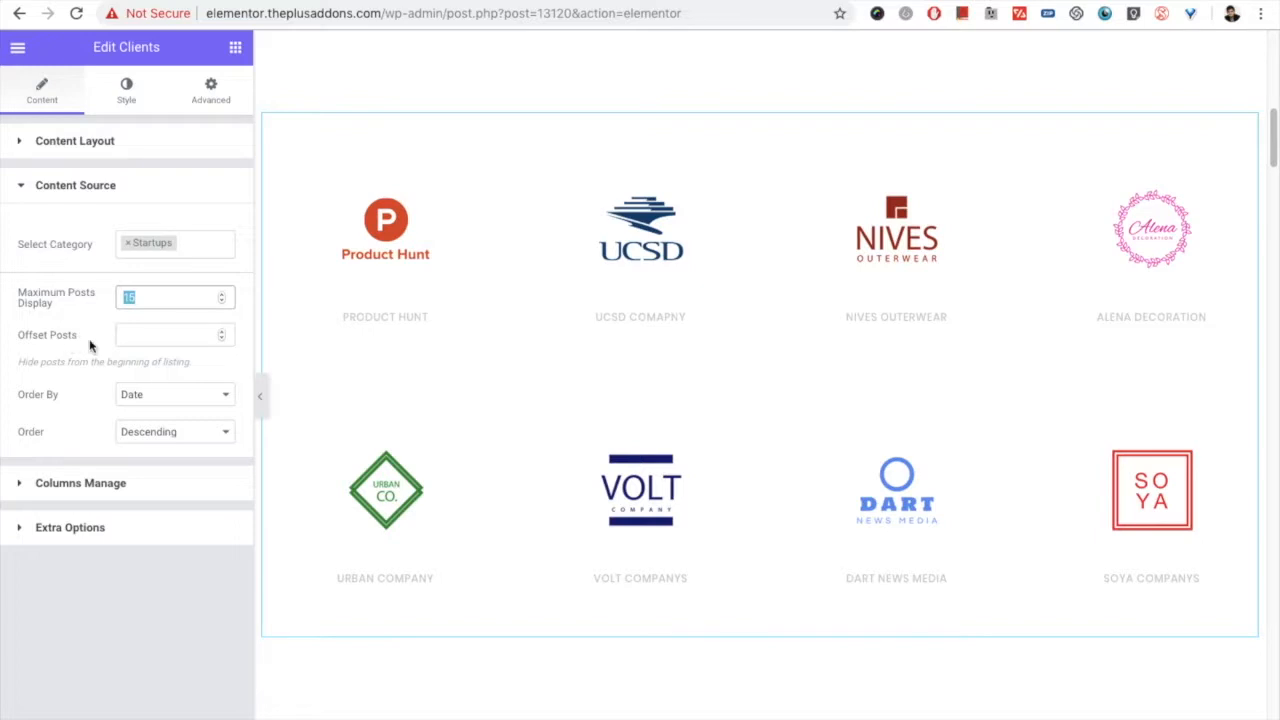
{"action": "left_click", "coordinate": [123, 340]}
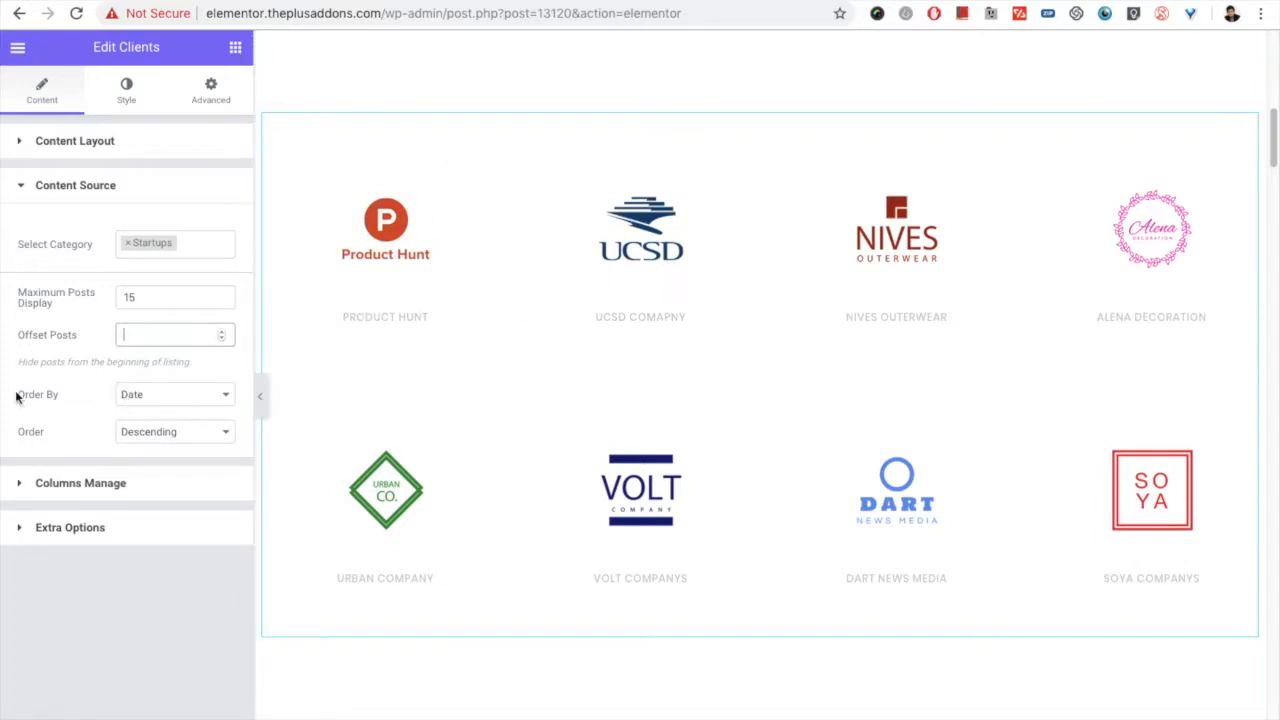
Step: Check the available Order By and Order choices for the client posts, keeping Date and Descending
{"action": "left_click", "coordinate": [142, 398]}
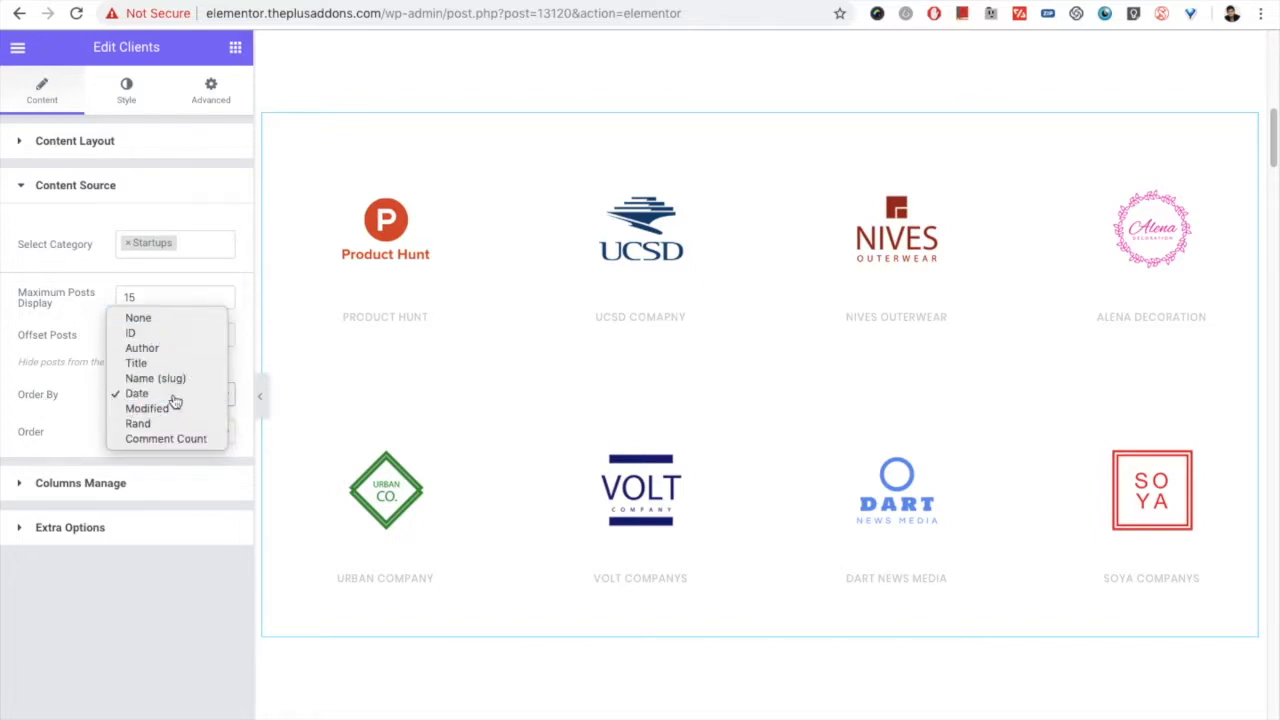
{"action": "left_click", "coordinate": [172, 396]}
{"action": "left_click", "coordinate": [168, 438]}
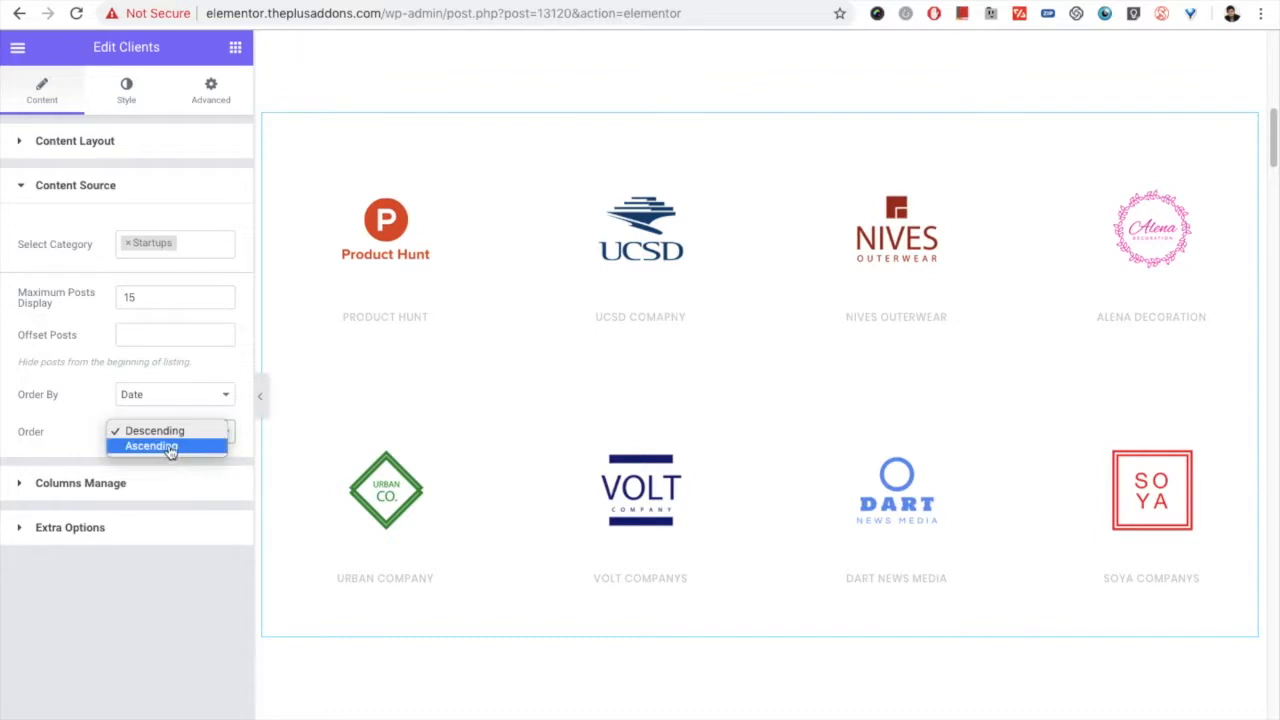
{"action": "left_click", "coordinate": [165, 431]}
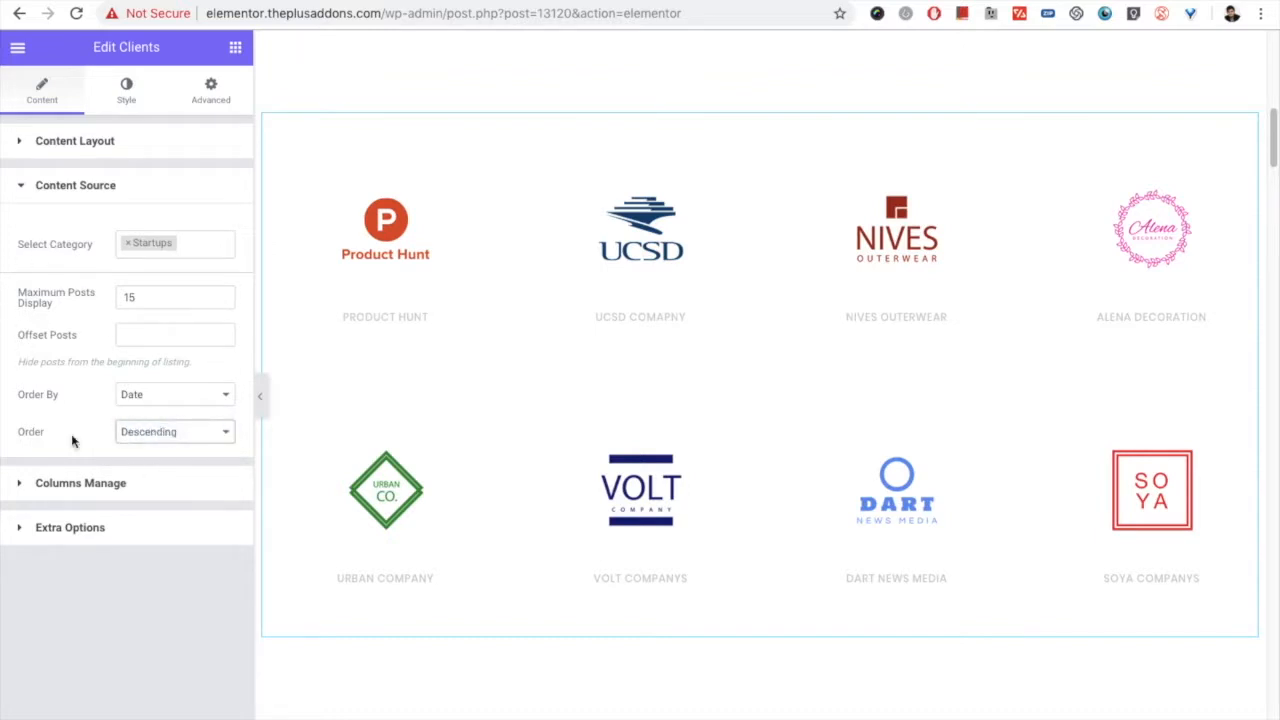
Step: Return to the Content Layout settings and check the Layout choices again, keeping Grid
{"action": "left_click", "coordinate": [124, 481]}
{"action": "left_click", "coordinate": [99, 140]}
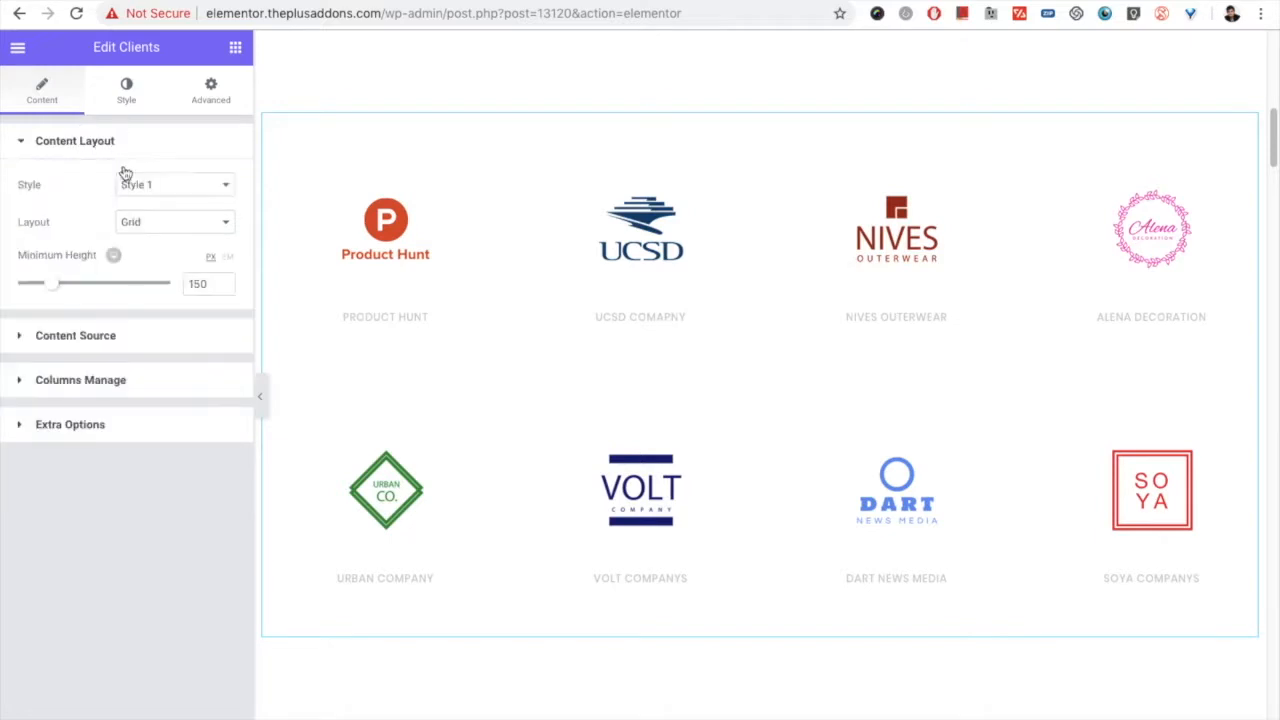
{"action": "left_click", "coordinate": [157, 220]}
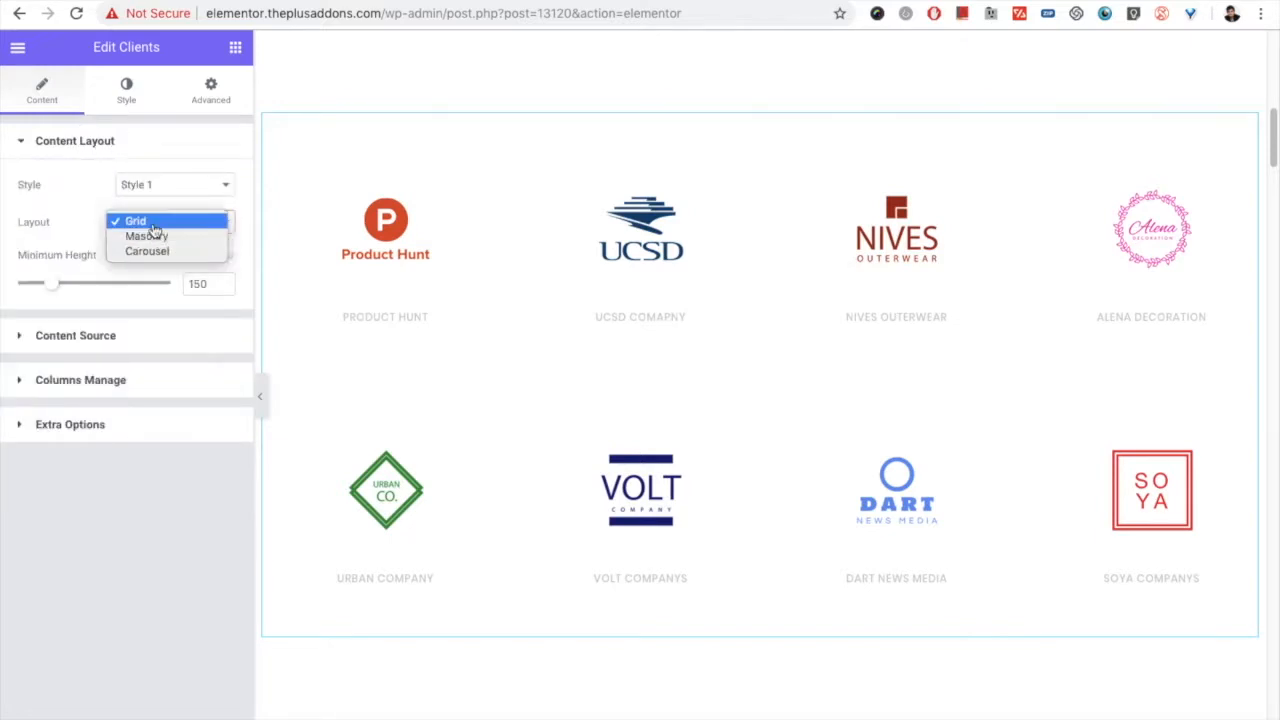
{"action": "left_click", "coordinate": [135, 221]}
Step: Review the desktop, tablet and mobile column choices in Columns Manage, keeping Column 4, Column 3 and Column 2
{"action": "left_click", "coordinate": [95, 383]}
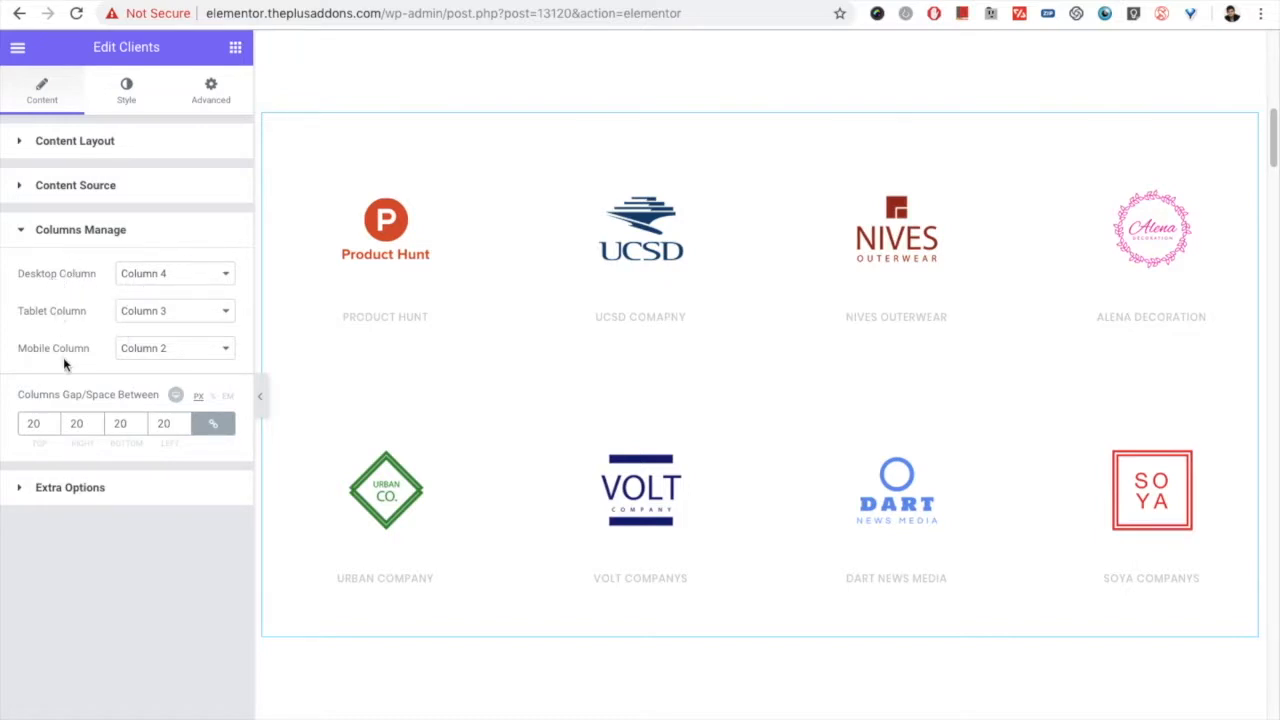
{"action": "left_click", "coordinate": [162, 274]}
{"action": "left_click", "coordinate": [162, 276]}
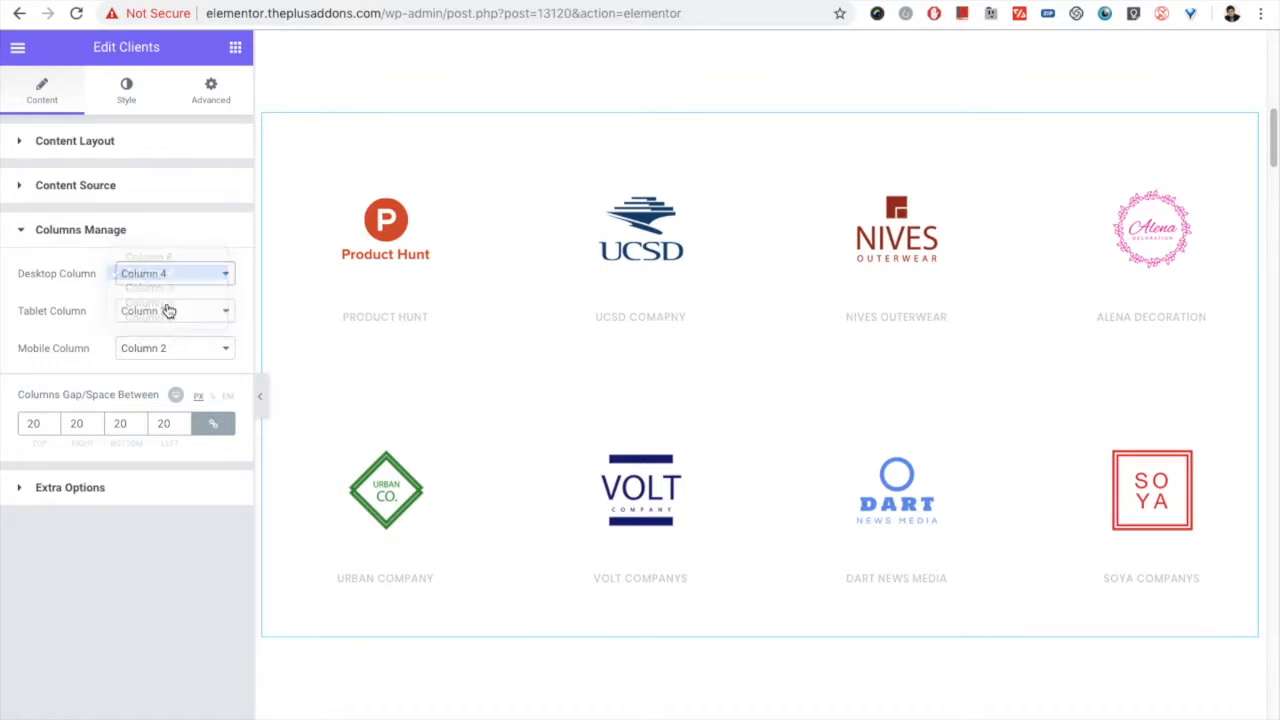
{"action": "left_click", "coordinate": [168, 310]}
{"action": "left_click", "coordinate": [162, 310]}
{"action": "left_click", "coordinate": [160, 352]}
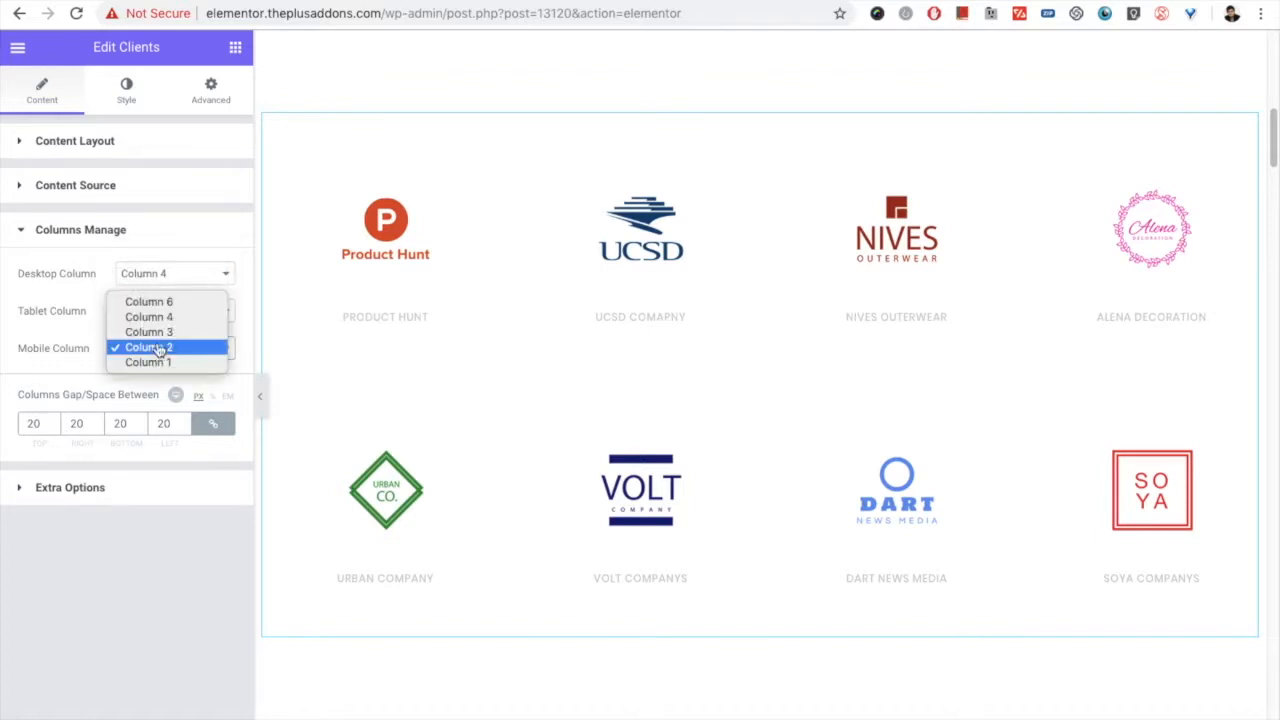
{"action": "left_click", "coordinate": [158, 344]}
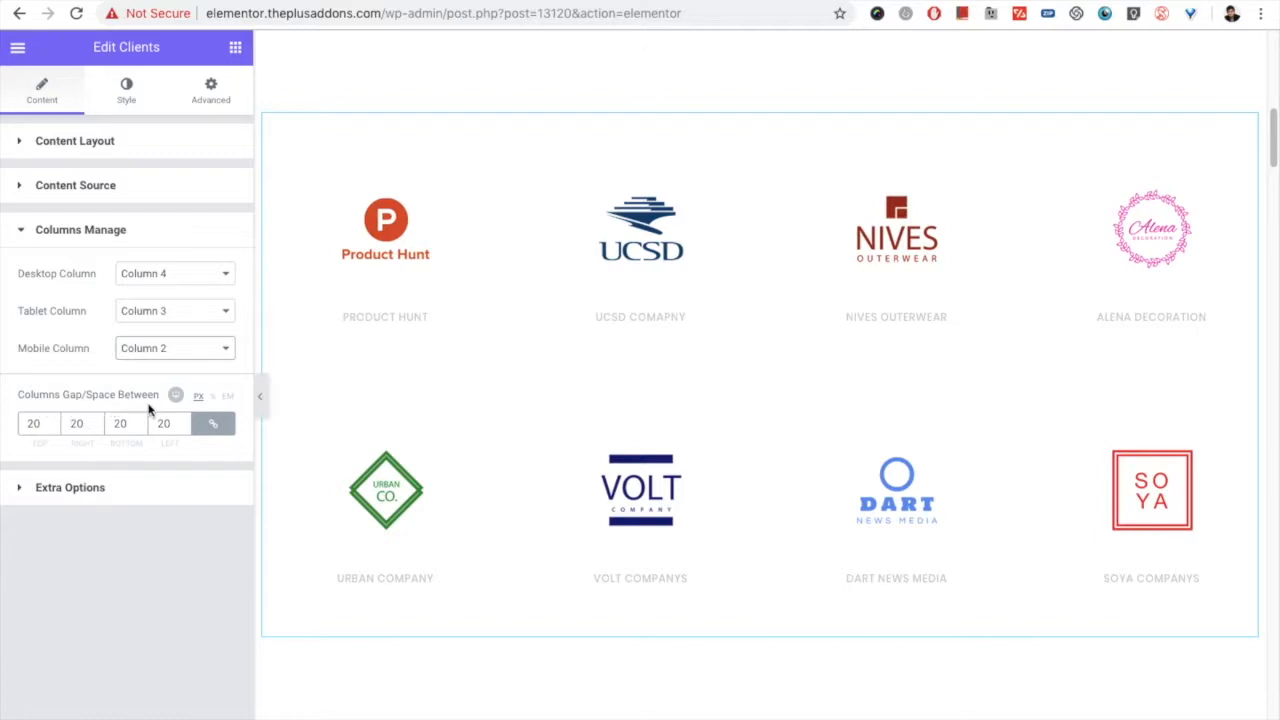
Step: Try linked column gaps of 10 and 100 px on all sides, and set the gap back to 20 px
{"action": "left_click_drag", "start_coordinate": [40, 423], "coordinate": [22, 420]}
{"action": "type", "text": "10"}
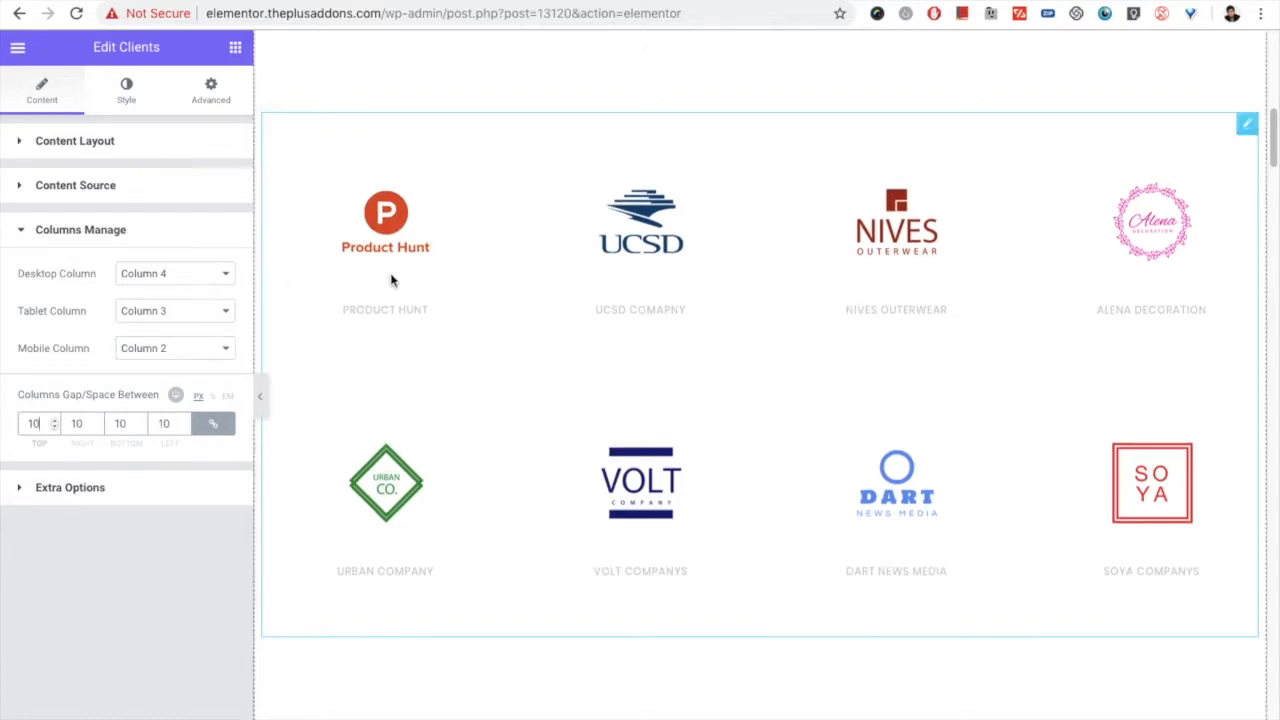
{"action": "left_click_drag", "start_coordinate": [63, 423], "coordinate": [22, 423]}
{"action": "type", "text": "100"}
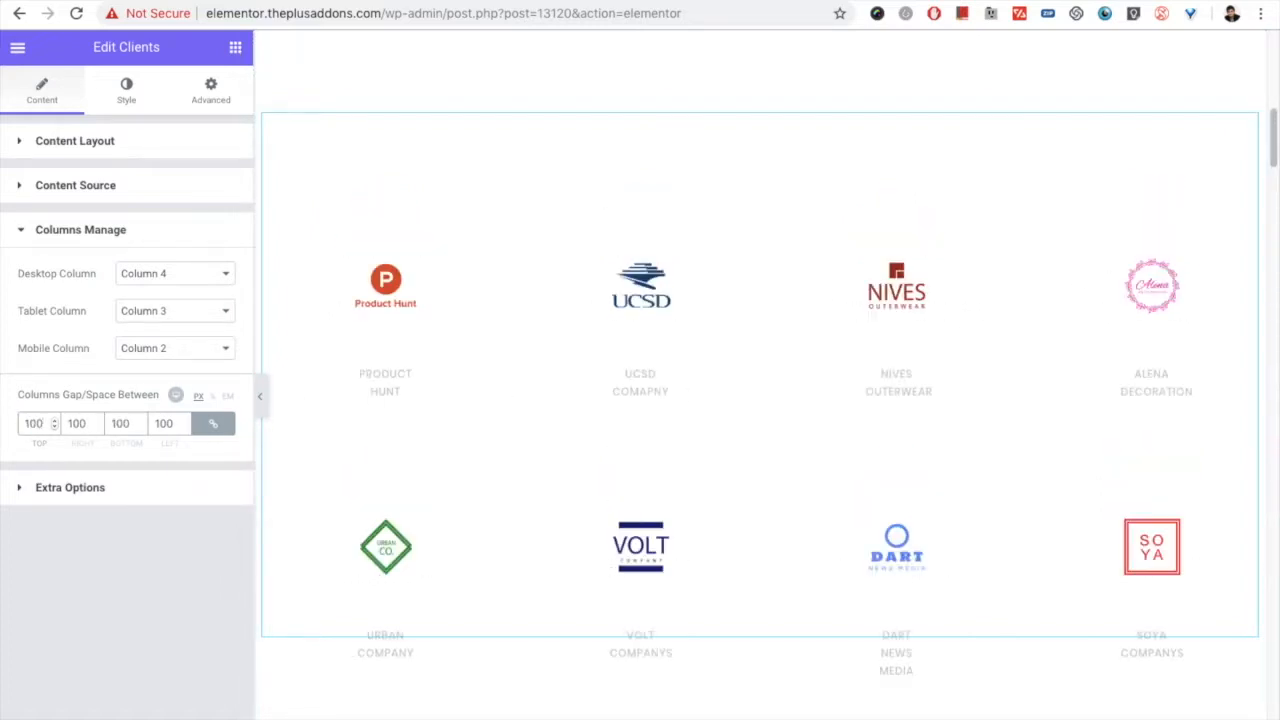
{"action": "double_click", "coordinate": [25, 423]}
{"action": "type", "text": "20"}
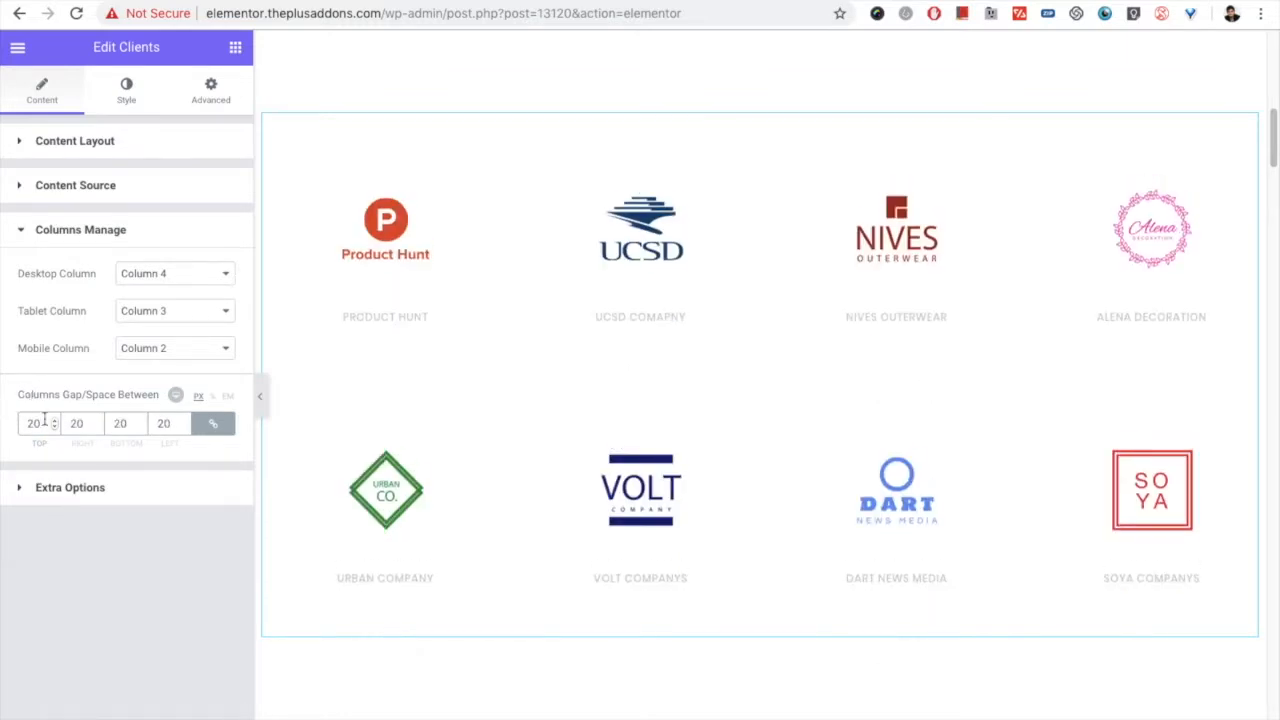
Step: Check the Title Tag choices in Extra Options, keeping H3, and switch Display Client Title off and back on
{"action": "left_click", "coordinate": [64, 489]}
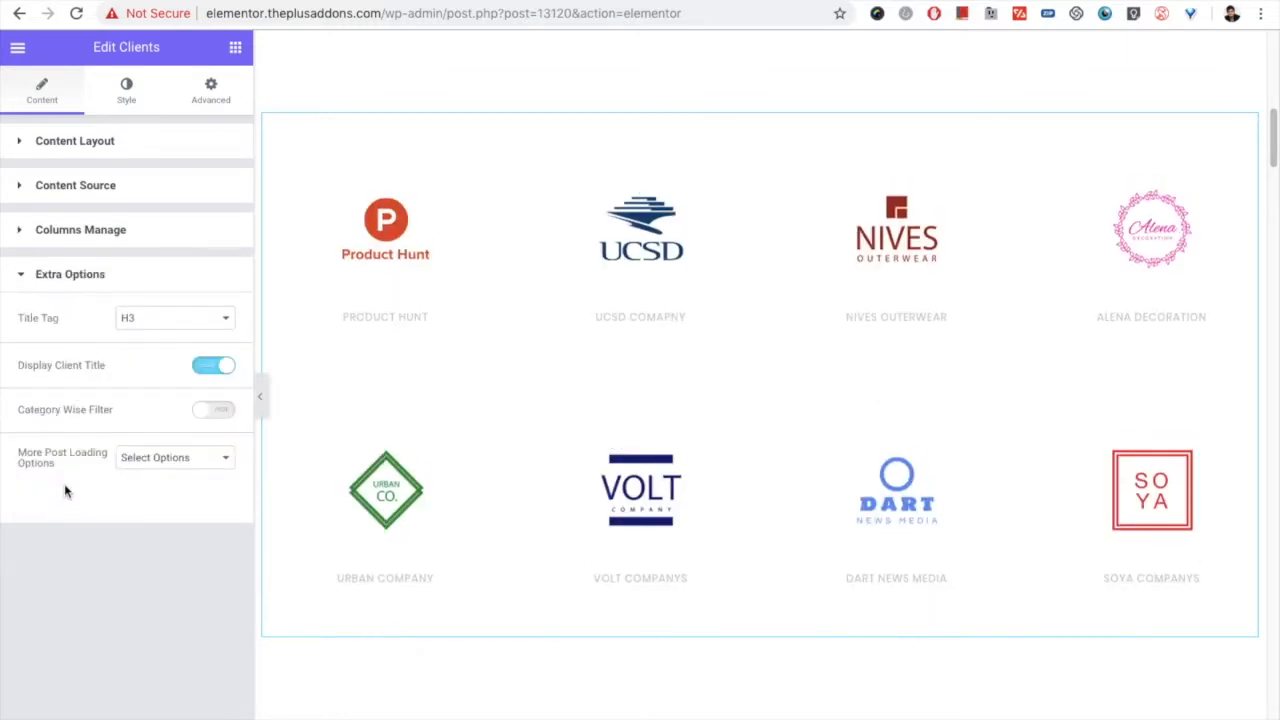
{"action": "left_click", "coordinate": [127, 322]}
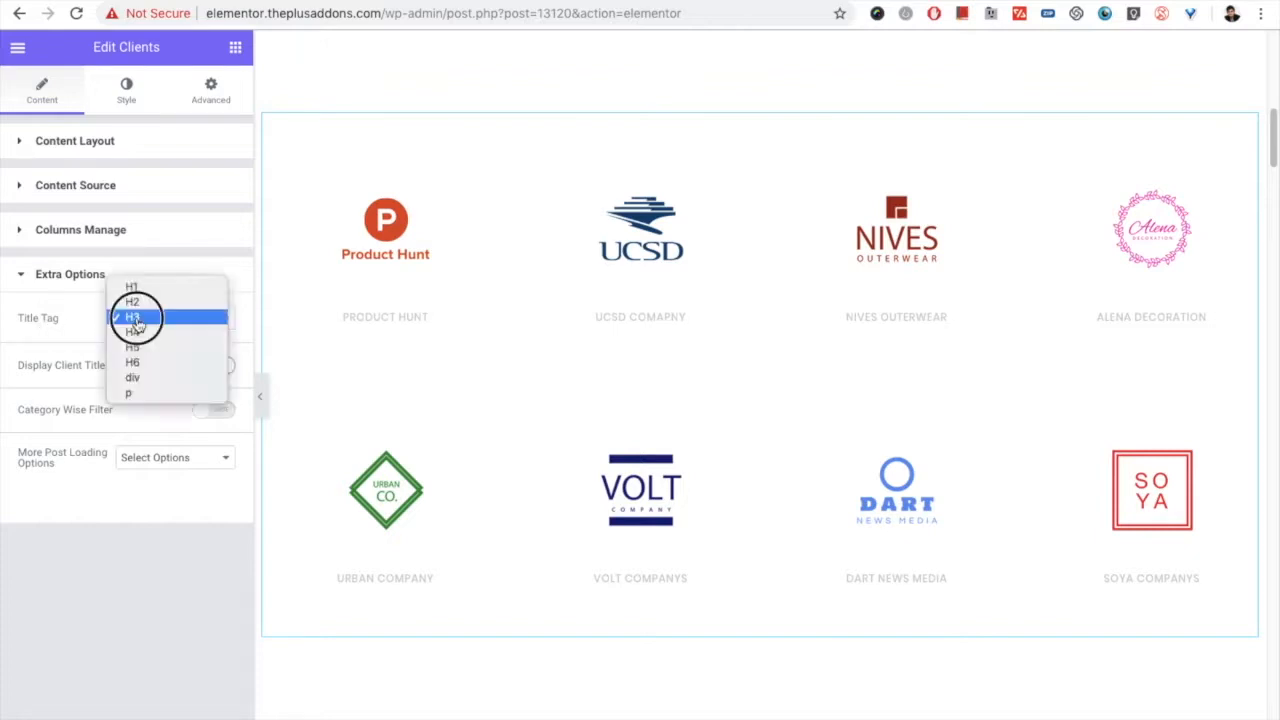
{"action": "left_click", "coordinate": [146, 325]}
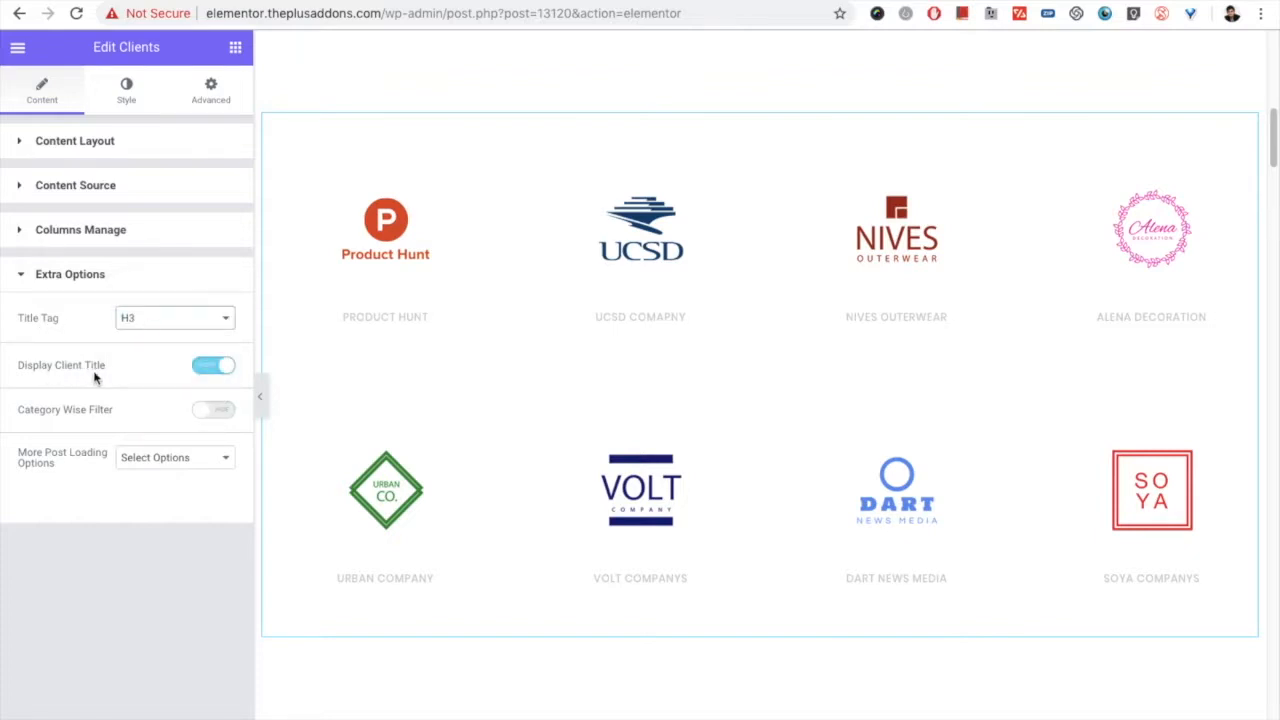
{"action": "left_click", "coordinate": [205, 370]}
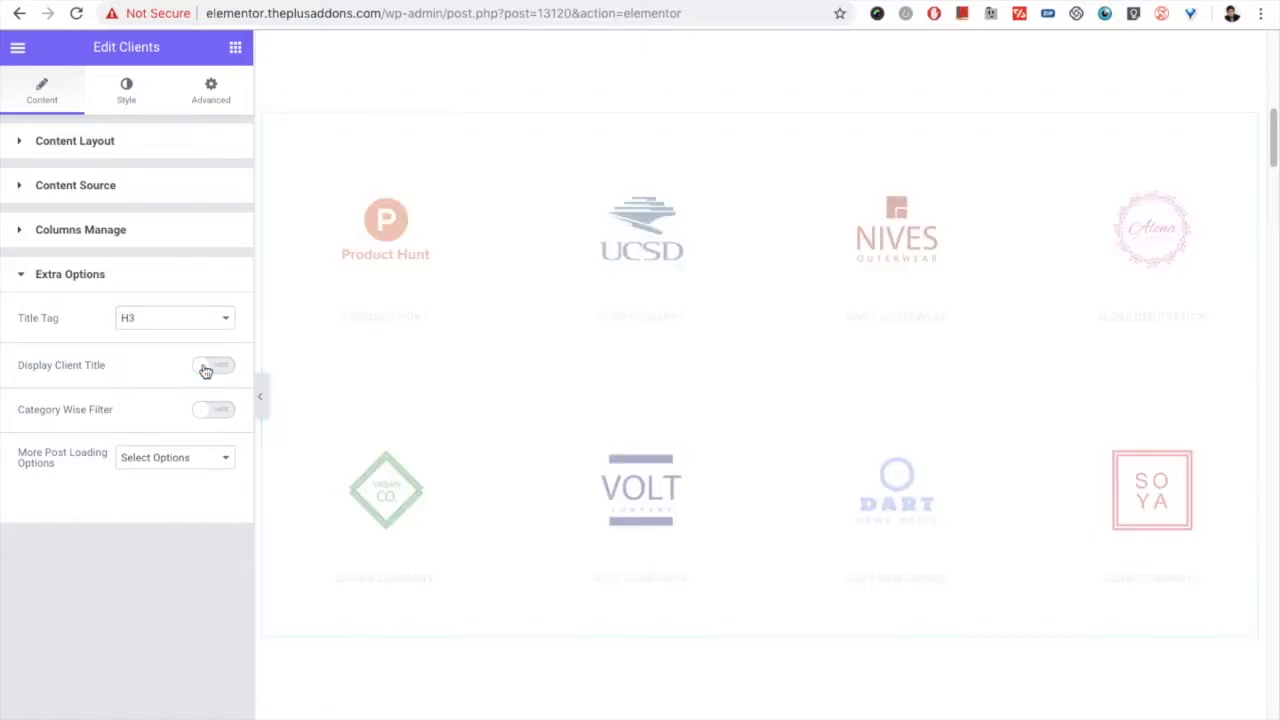
{"action": "left_click", "coordinate": [205, 370]}
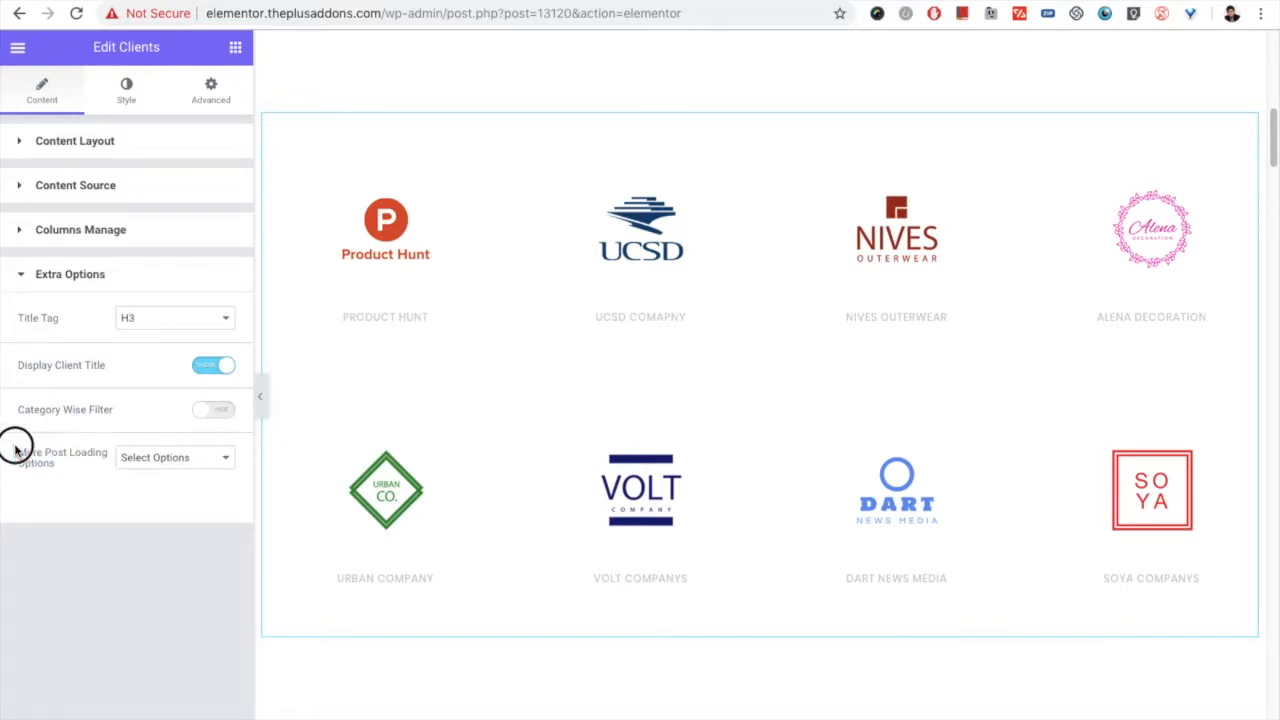
Step: Look through the choices offered for More Post Loading Options
{"action": "left_click_drag", "start_coordinate": [70, 476], "coordinate": [26, 449]}
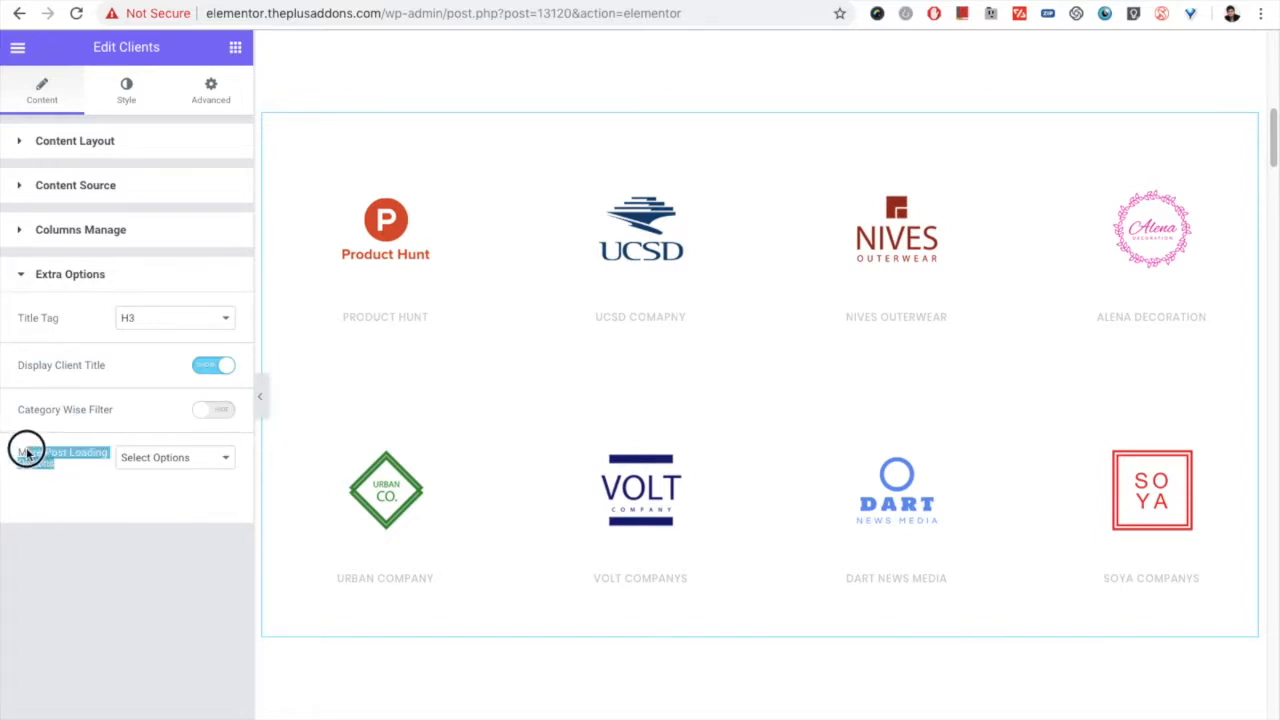
{"action": "left_click", "coordinate": [155, 461]}
{"action": "left_click", "coordinate": [155, 462]}
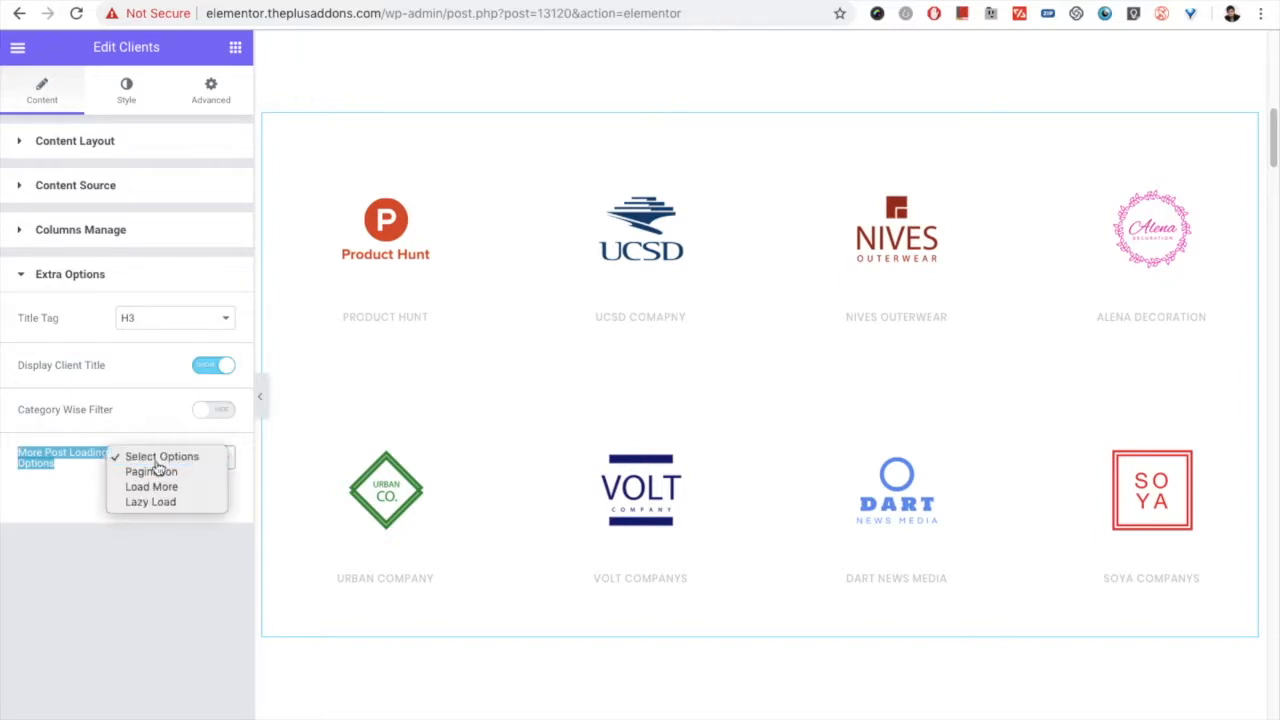
Step: Examine the typography settings in the widget's Title style section and close them
{"action": "left_click", "coordinate": [120, 101]}
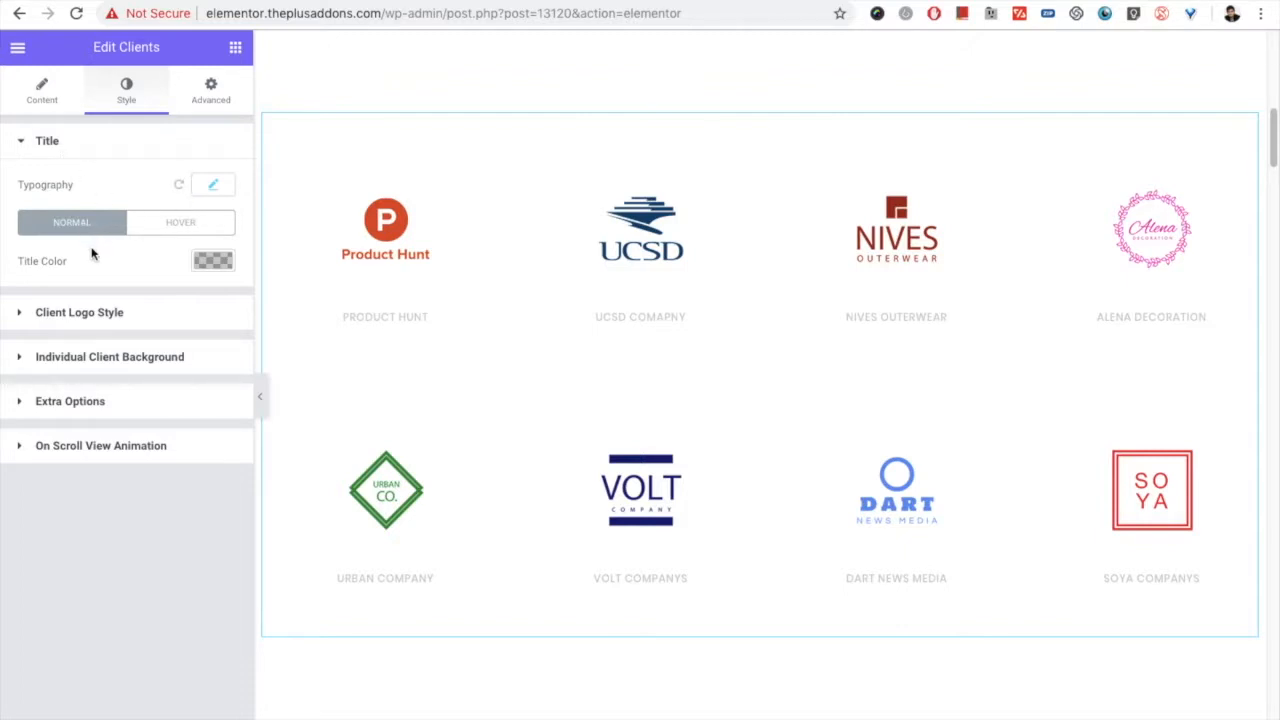
{"action": "left_click", "coordinate": [212, 187]}
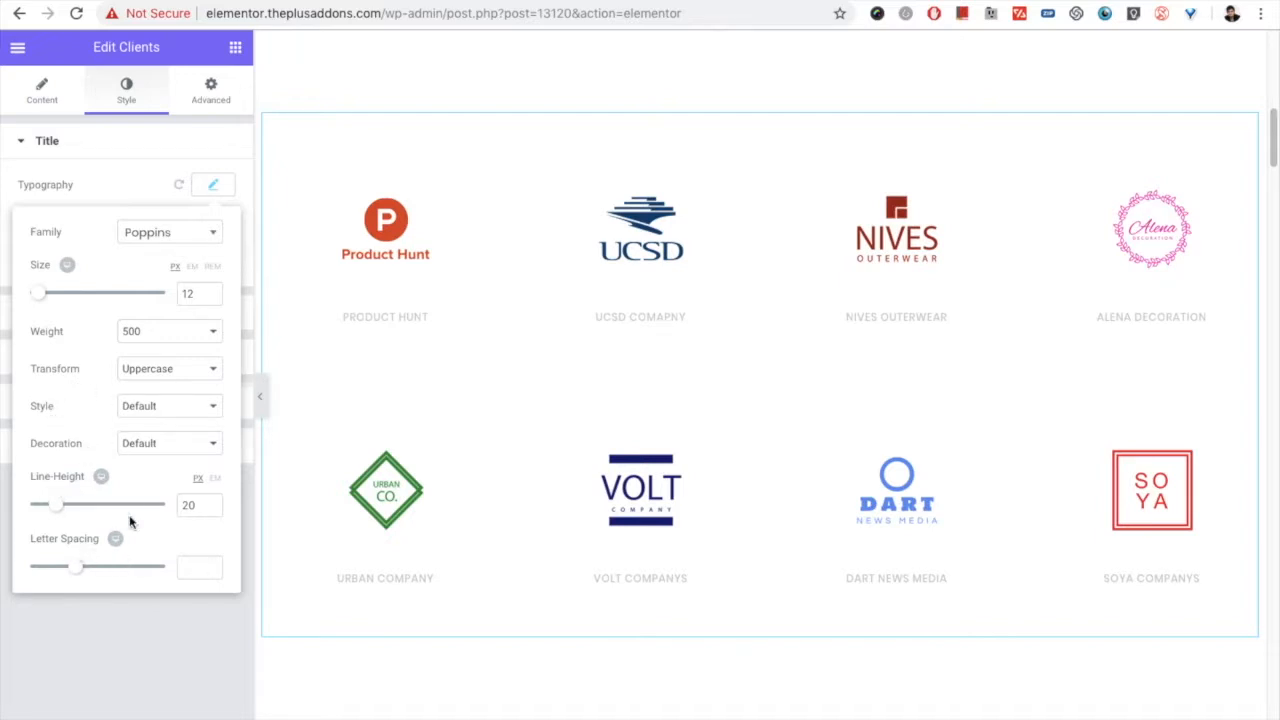
{"action": "left_click", "coordinate": [209, 193]}
Step: Set the Layout Style of the client logos to Layout 1 in the Client Logo Style settings
{"action": "left_click", "coordinate": [101, 313]}
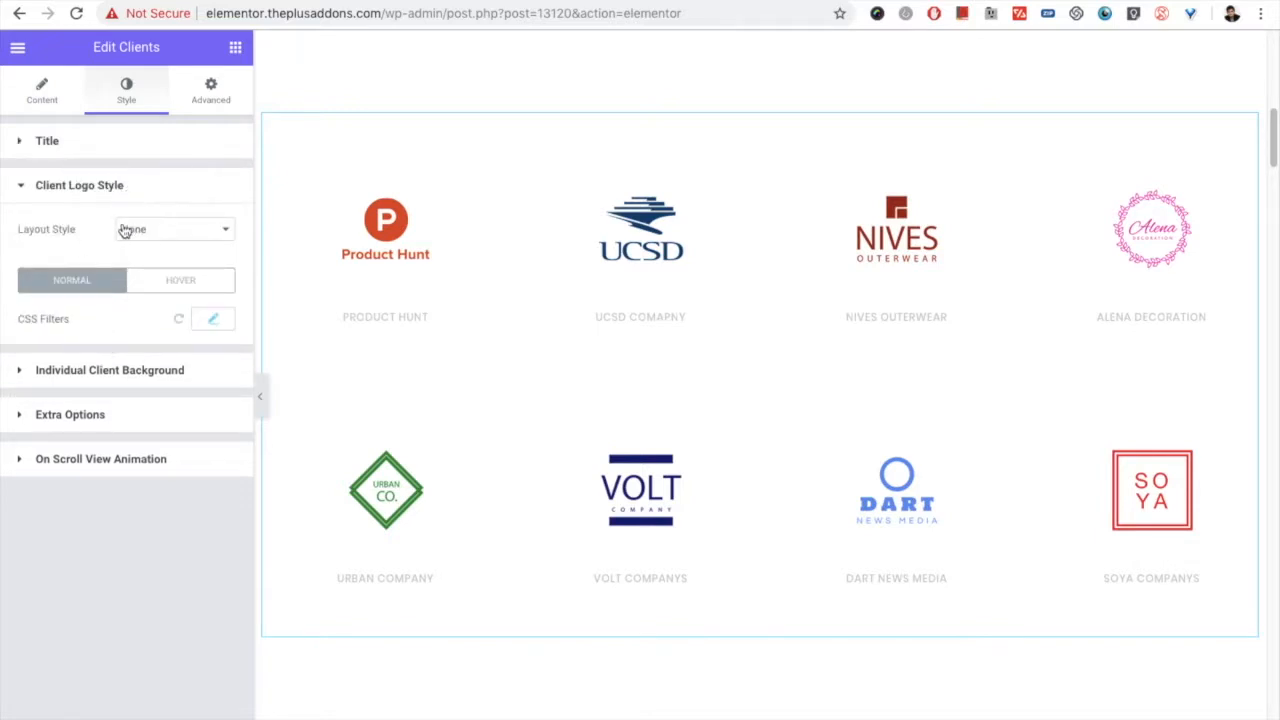
{"action": "left_click", "coordinate": [152, 234]}
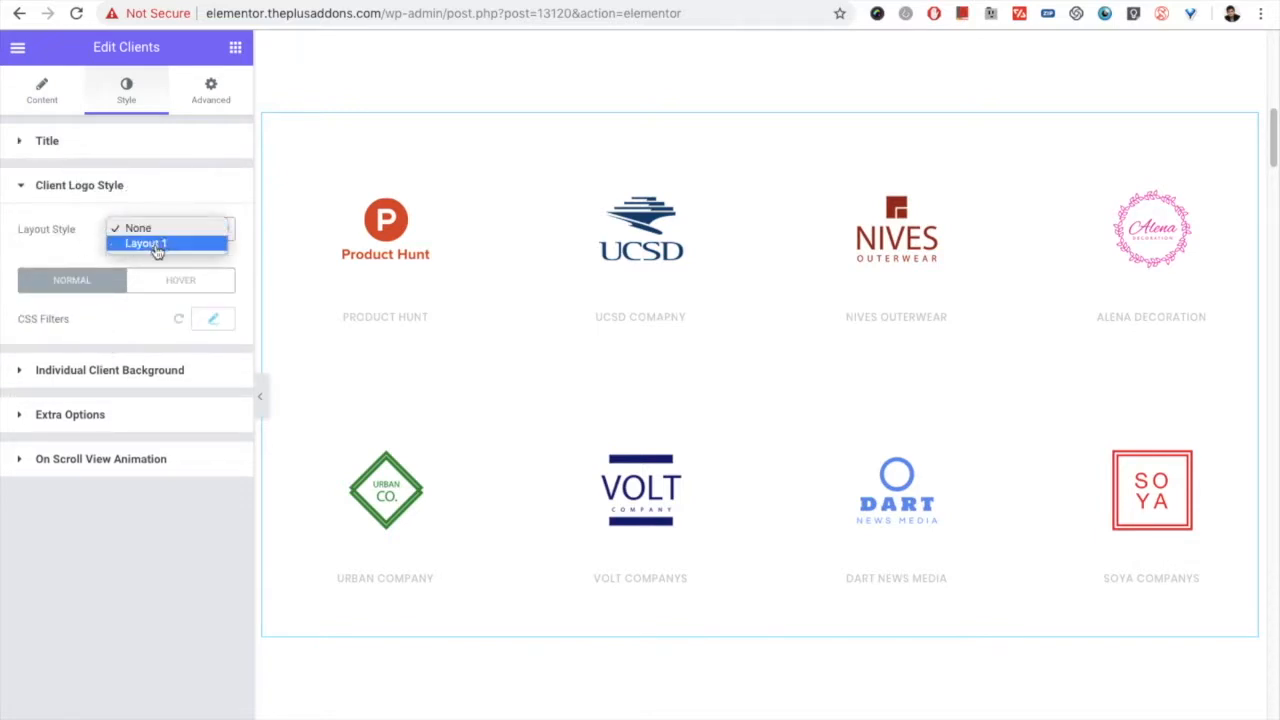
{"action": "left_click", "coordinate": [157, 246]}
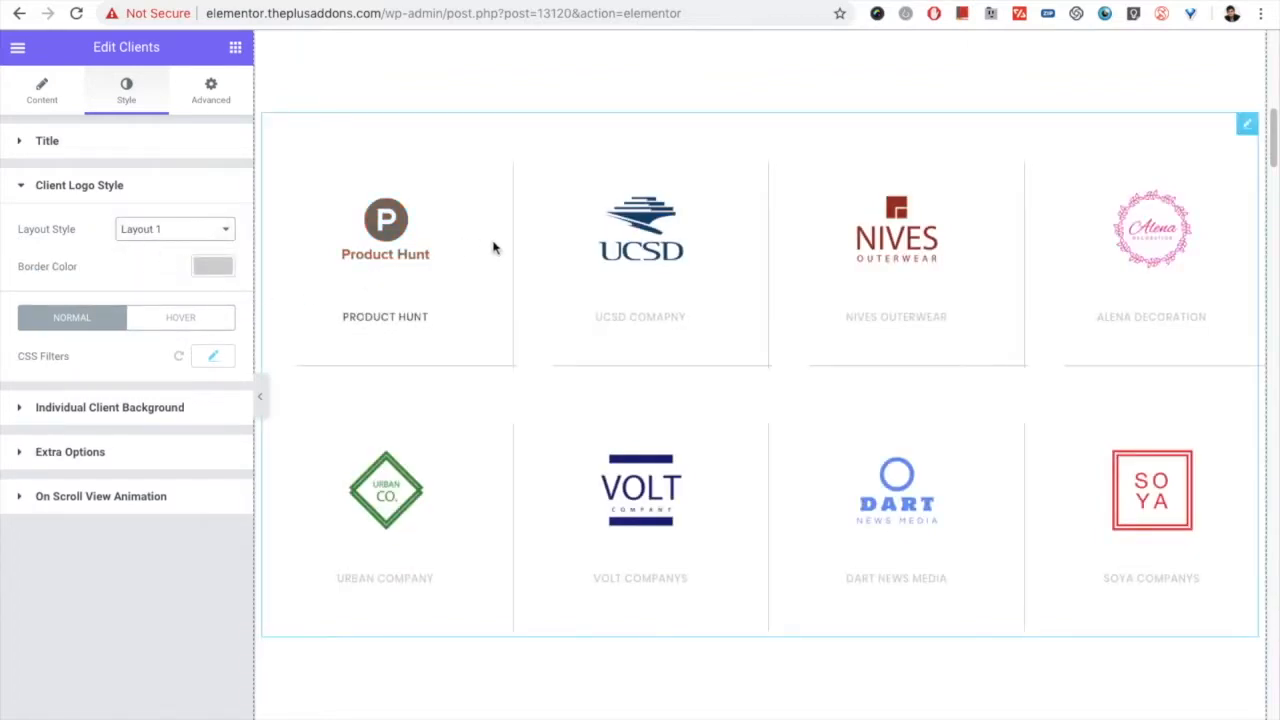
Step: Compare the None and Layout 1 layout styles for the client logos and leave Layout Style set to None
{"action": "left_click", "coordinate": [171, 229]}
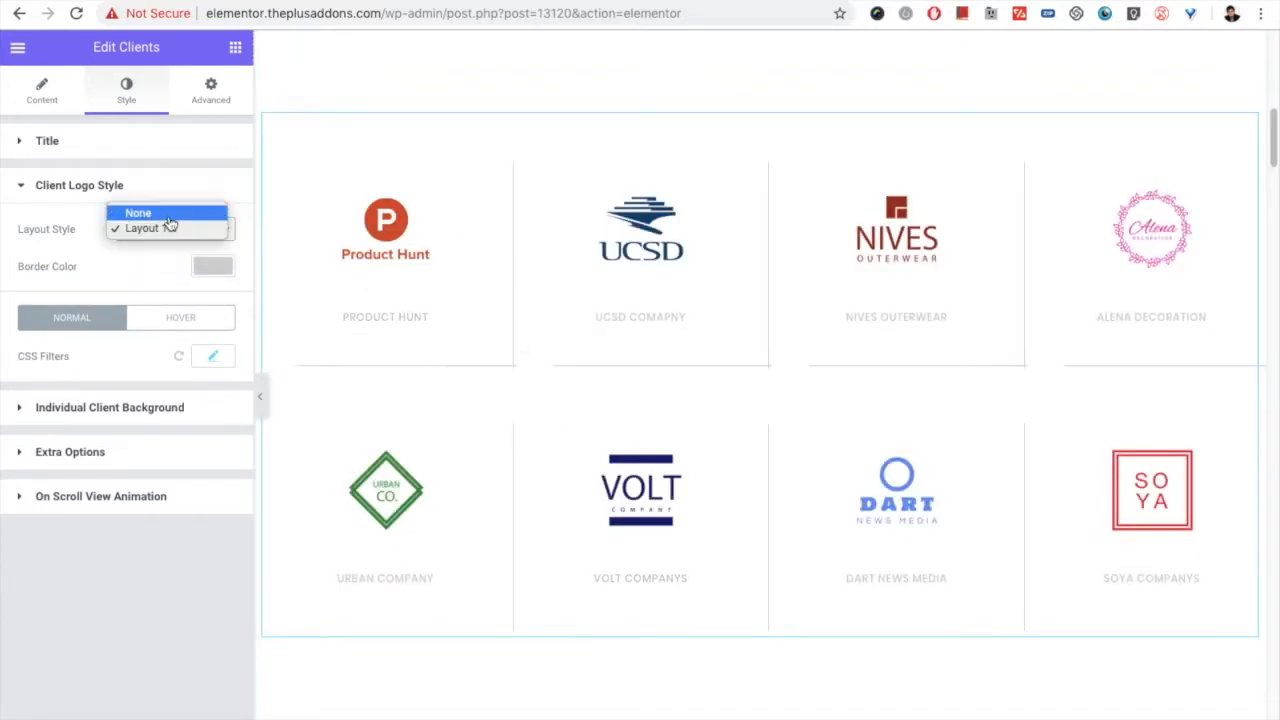
{"action": "left_click", "coordinate": [160, 211]}
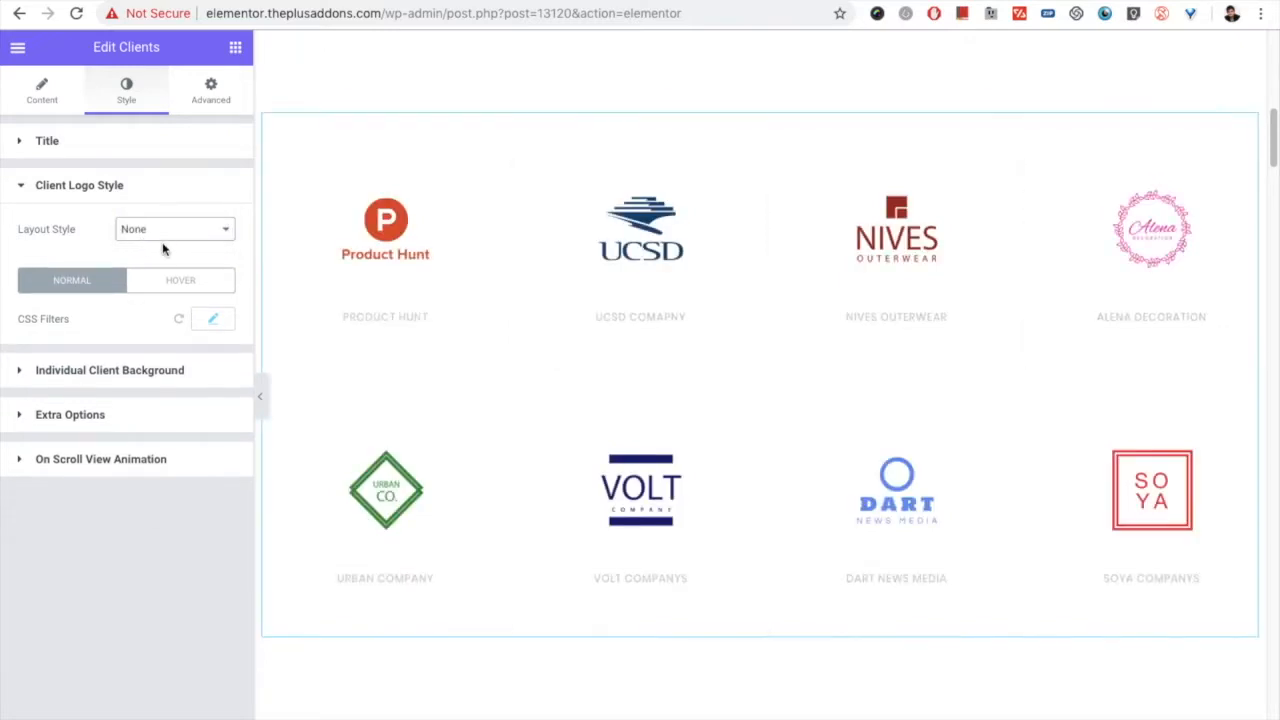
{"action": "left_click", "coordinate": [170, 229]}
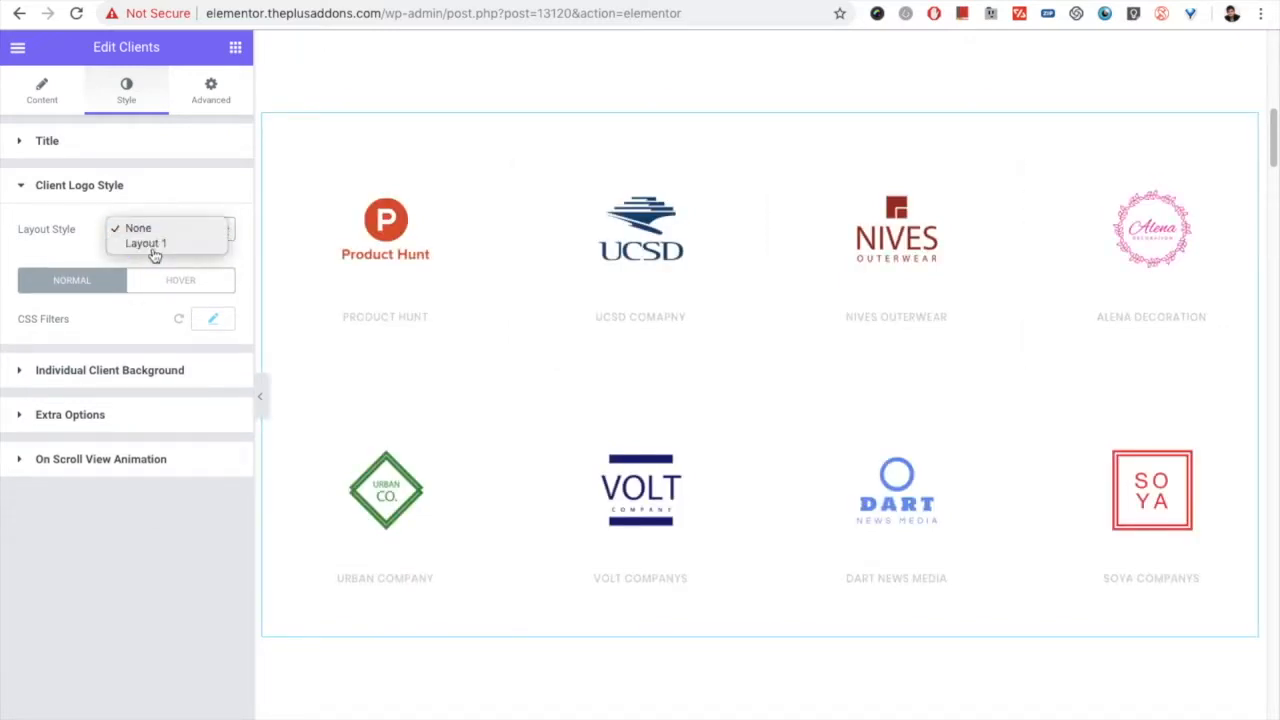
{"action": "left_click", "coordinate": [165, 245]}
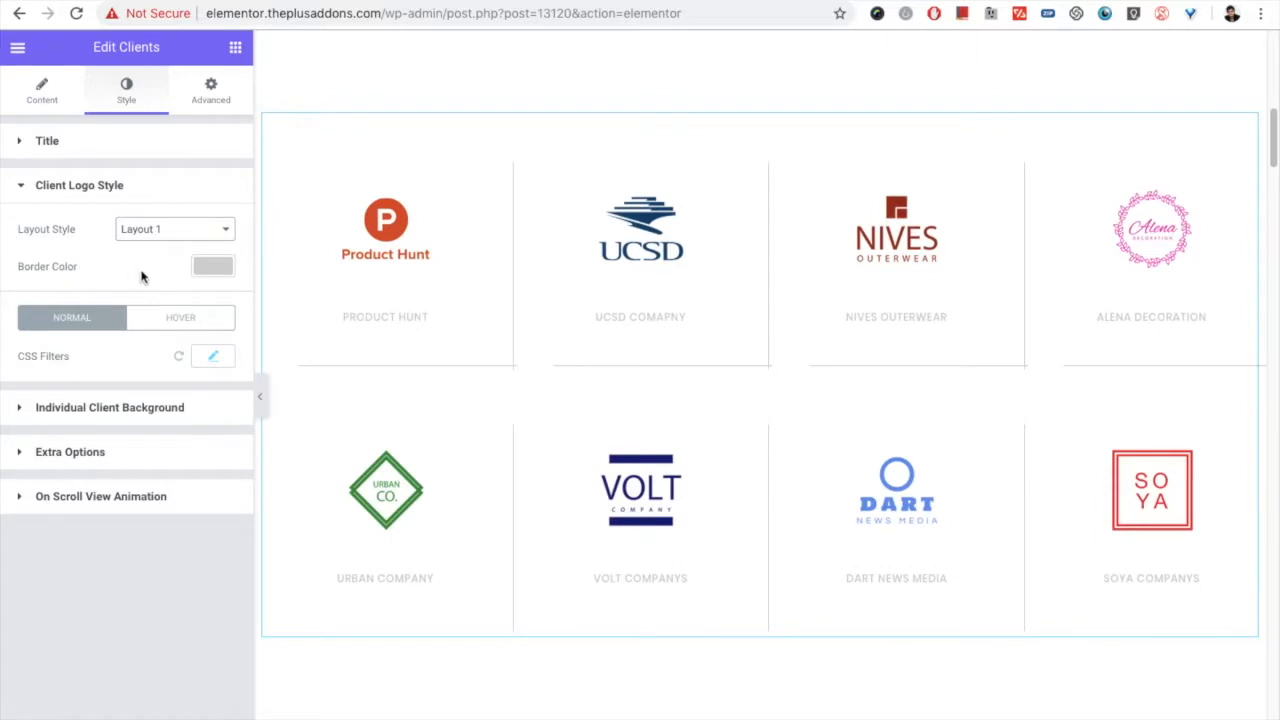
{"action": "left_click", "coordinate": [164, 230]}
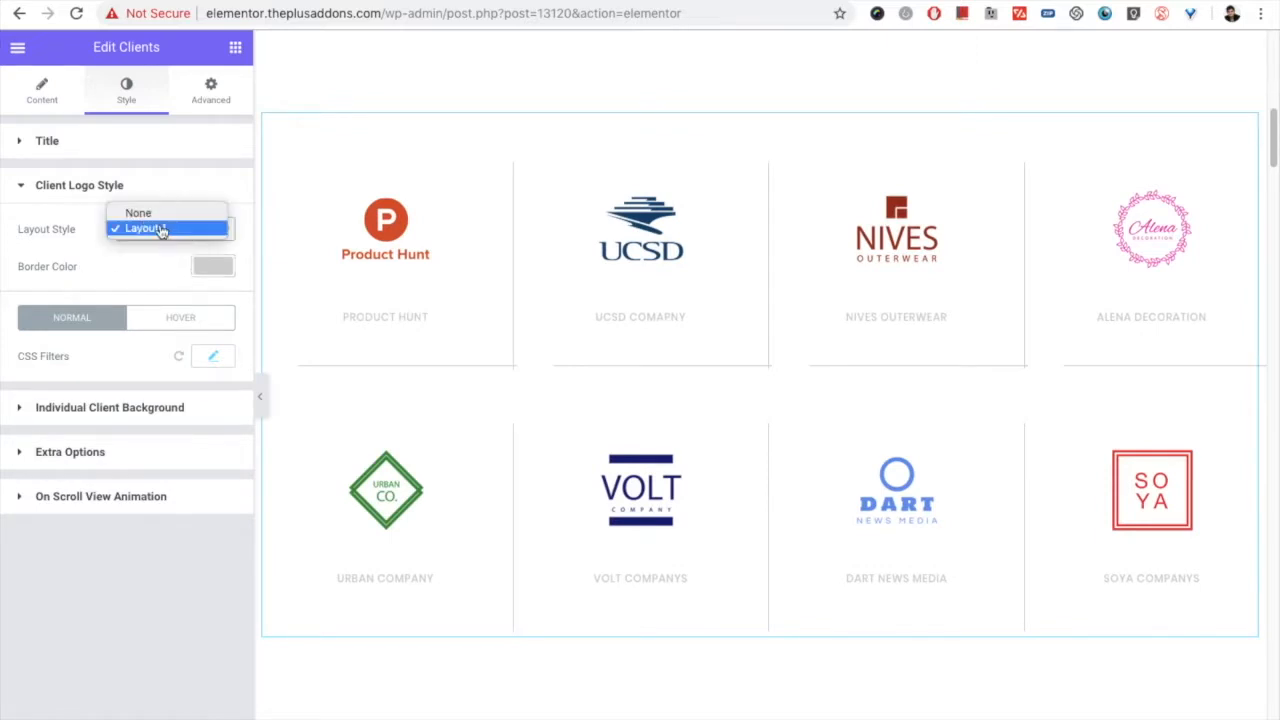
{"action": "left_click", "coordinate": [151, 213]}
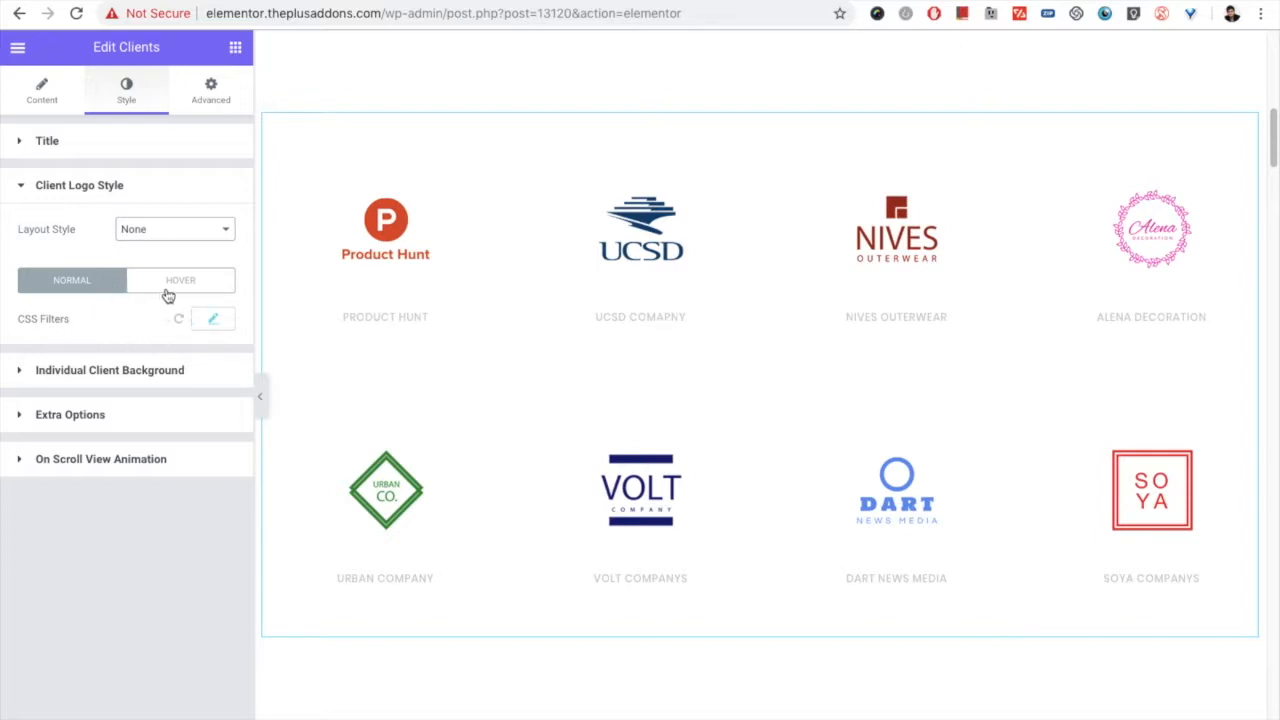
Step: Examine the normal and hover CSS Filters settings of the client logos and check the logo hover effect in the preview
{"action": "left_click", "coordinate": [178, 282]}
{"action": "left_click", "coordinate": [86, 283]}
{"action": "left_click", "coordinate": [222, 321]}
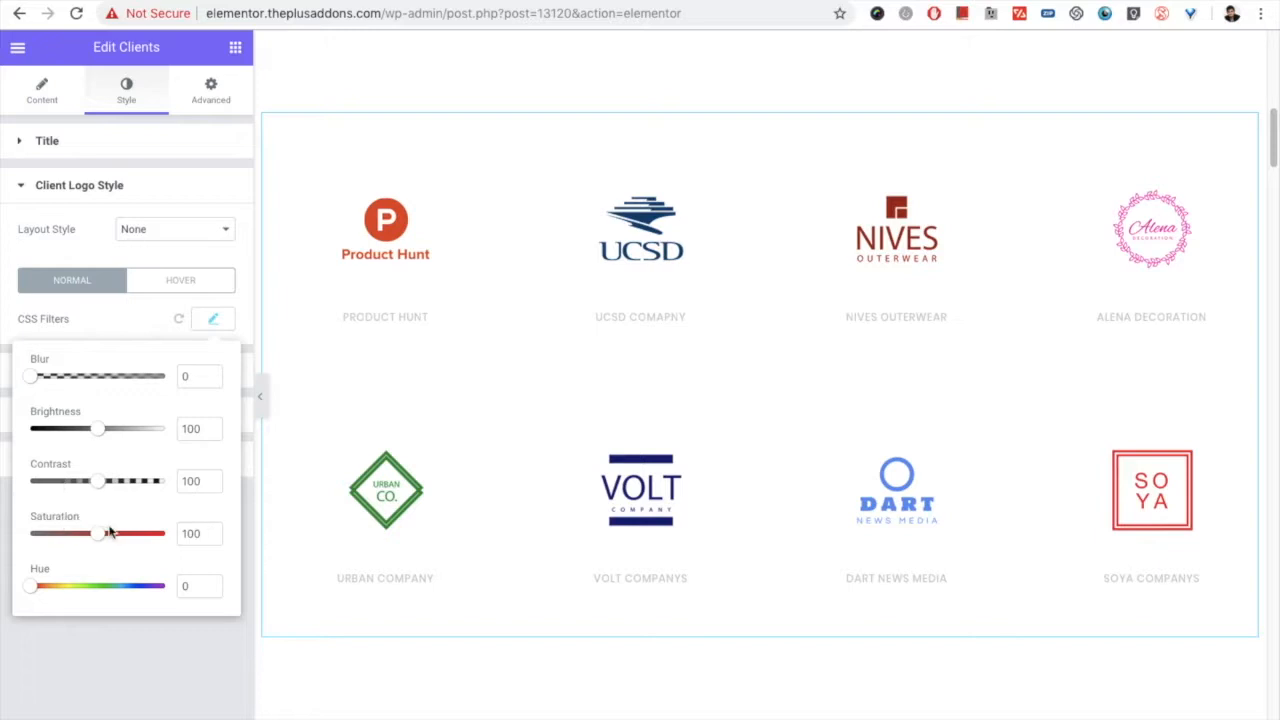
{"action": "left_click", "coordinate": [208, 320]}
{"action": "left_click", "coordinate": [208, 321]}
{"action": "left_click", "coordinate": [207, 322]}
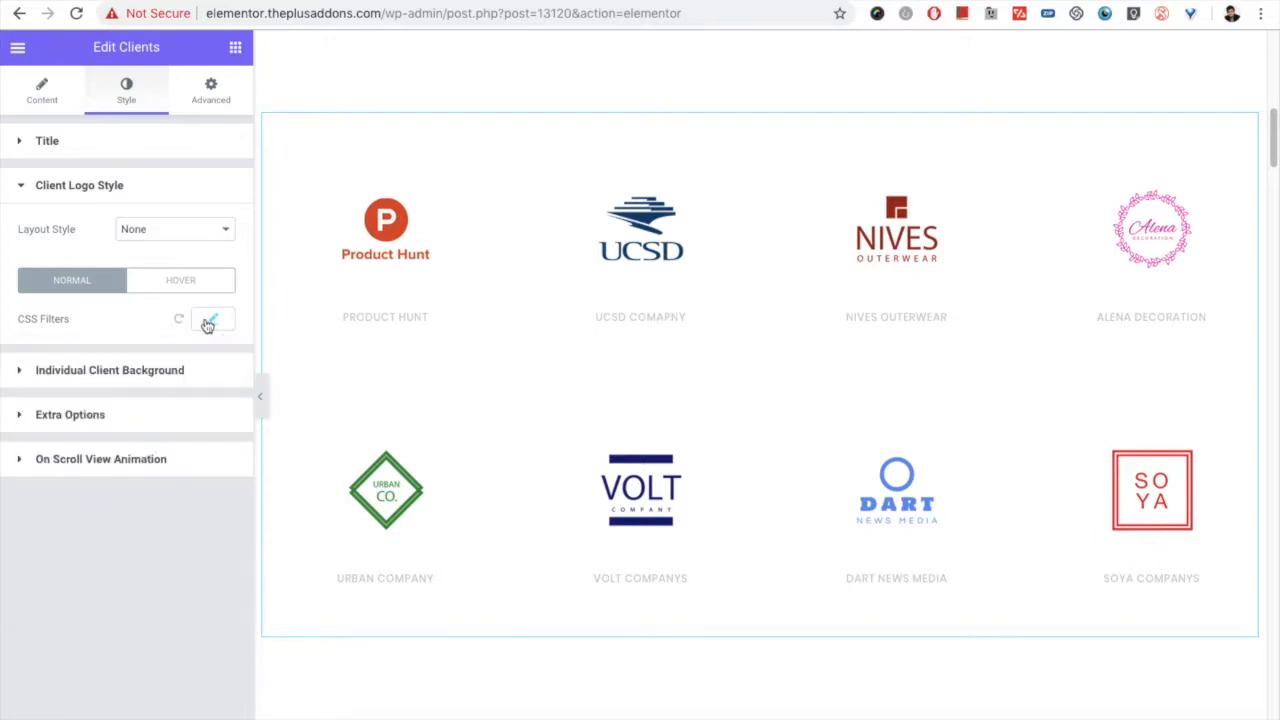
{"action": "left_click", "coordinate": [185, 289]}
{"action": "left_click", "coordinate": [98, 288]}
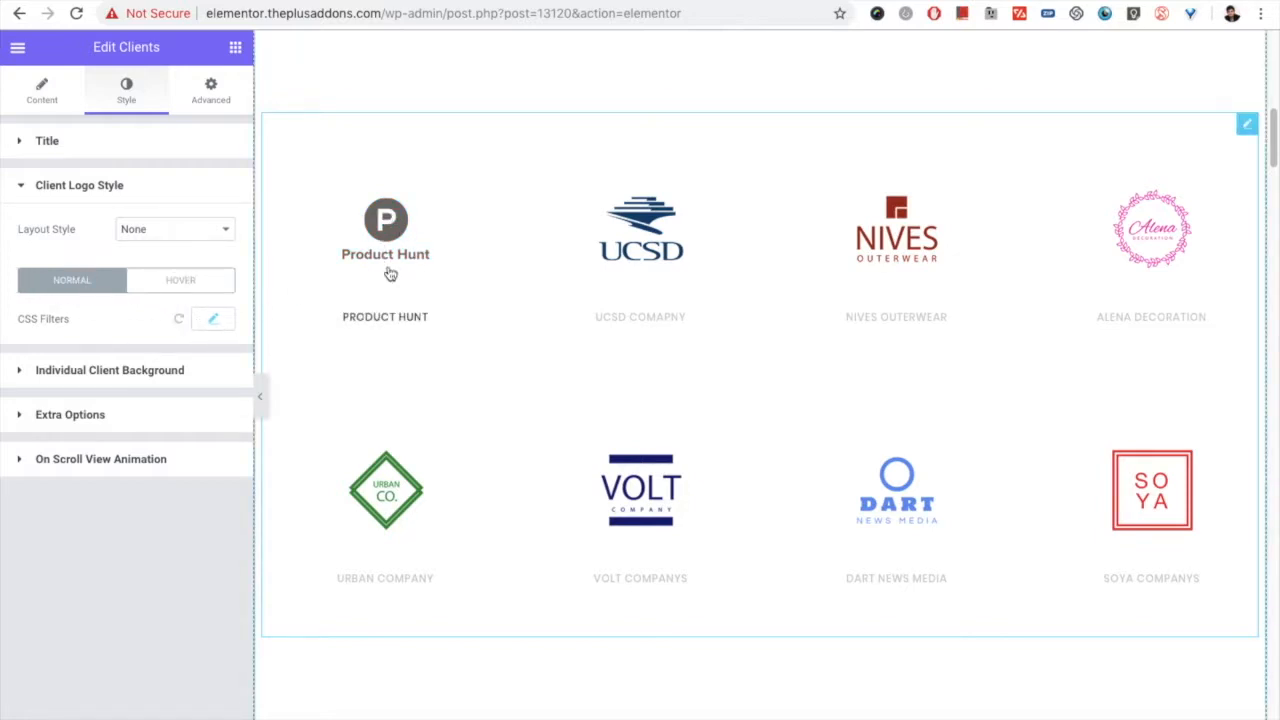
{"action": "left_click", "coordinate": [175, 285]}
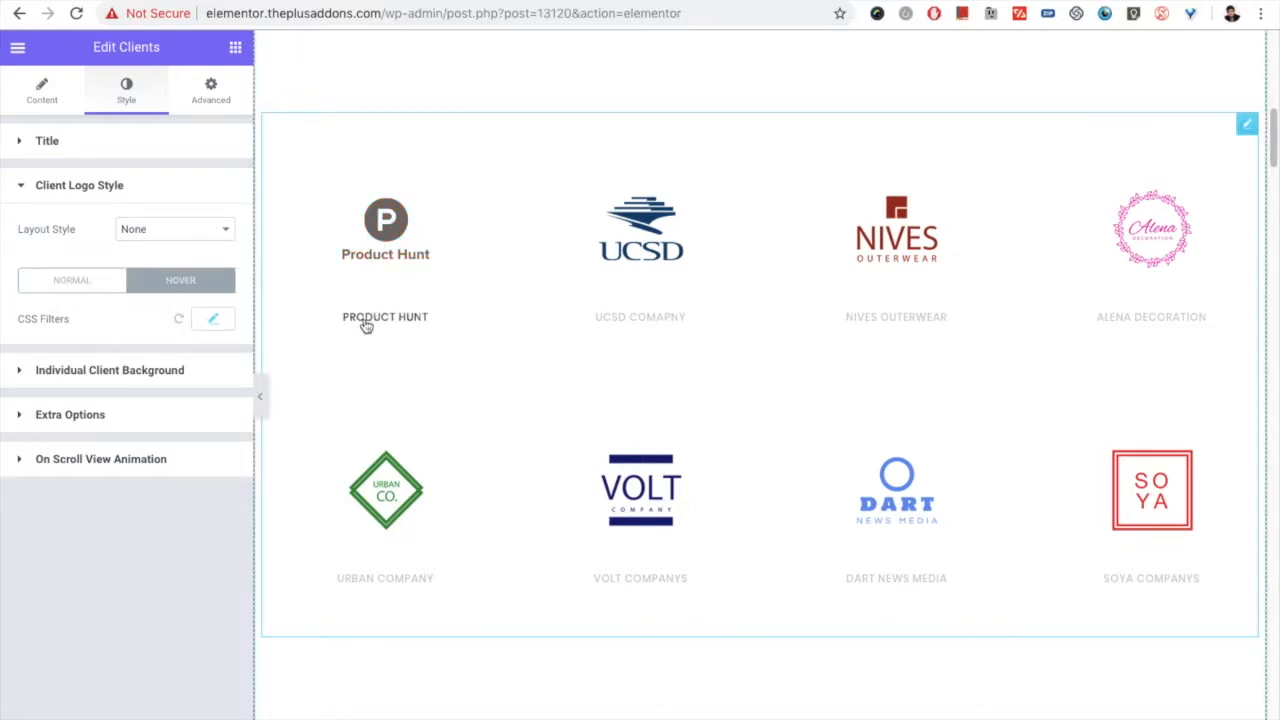
Step: Look over the Margin and Inner Padding values in the Individual Client Background settings
{"action": "left_click", "coordinate": [110, 371]}
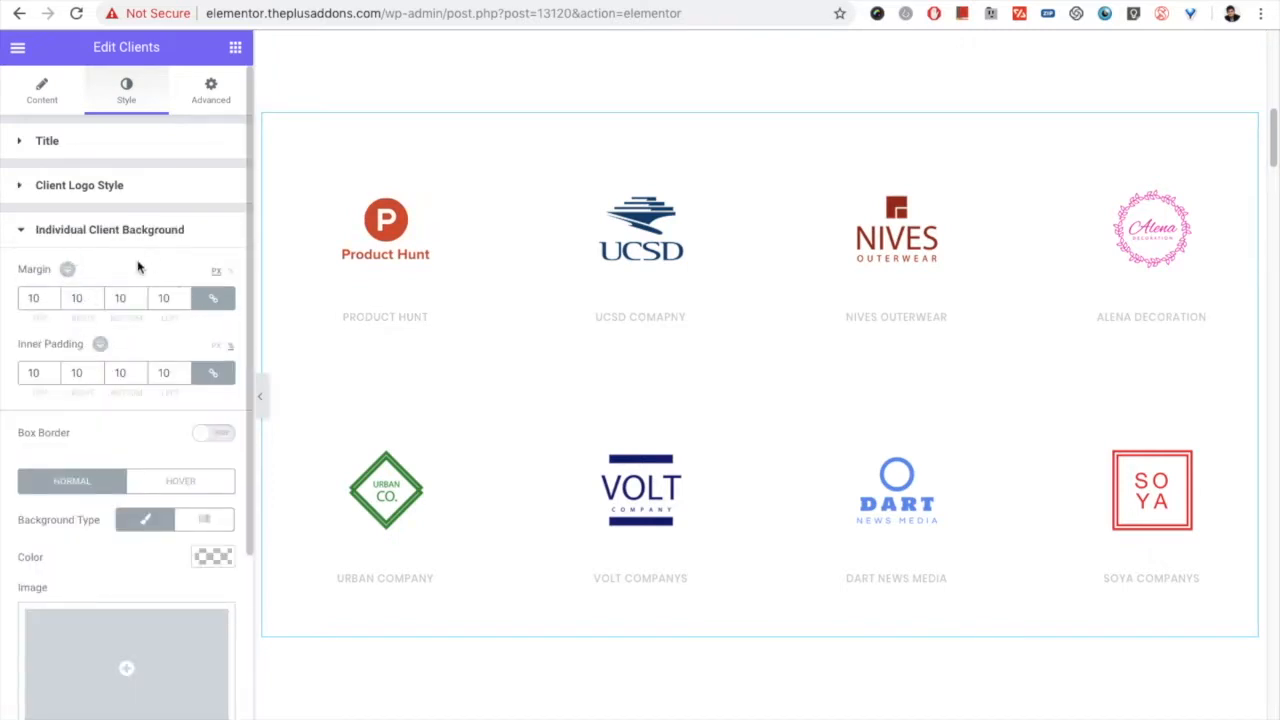
{"action": "scroll", "coordinate": [4, 348], "scroll_direction": "down", "scroll_amount": 1}
{"action": "scroll", "coordinate": [4, 348], "scroll_direction": "down", "scroll_amount": 1}
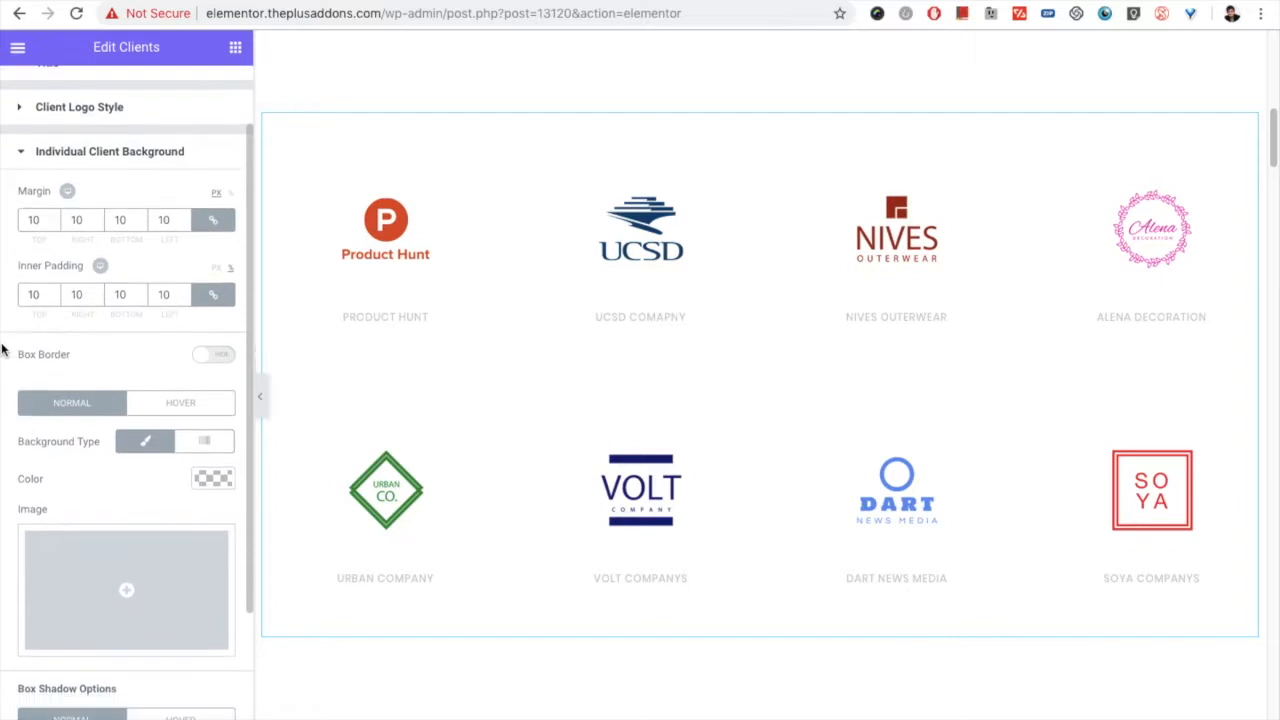
{"action": "double_click", "coordinate": [36, 220]}
{"action": "double_click", "coordinate": [35, 294]}
Step: Turn on the Box Border for the client boxes, keeping the Solid style, and set its width to 2 px
{"action": "scroll", "coordinate": [143, 358], "scroll_direction": "down", "scroll_amount": 1}
{"action": "left_click", "coordinate": [207, 325]}
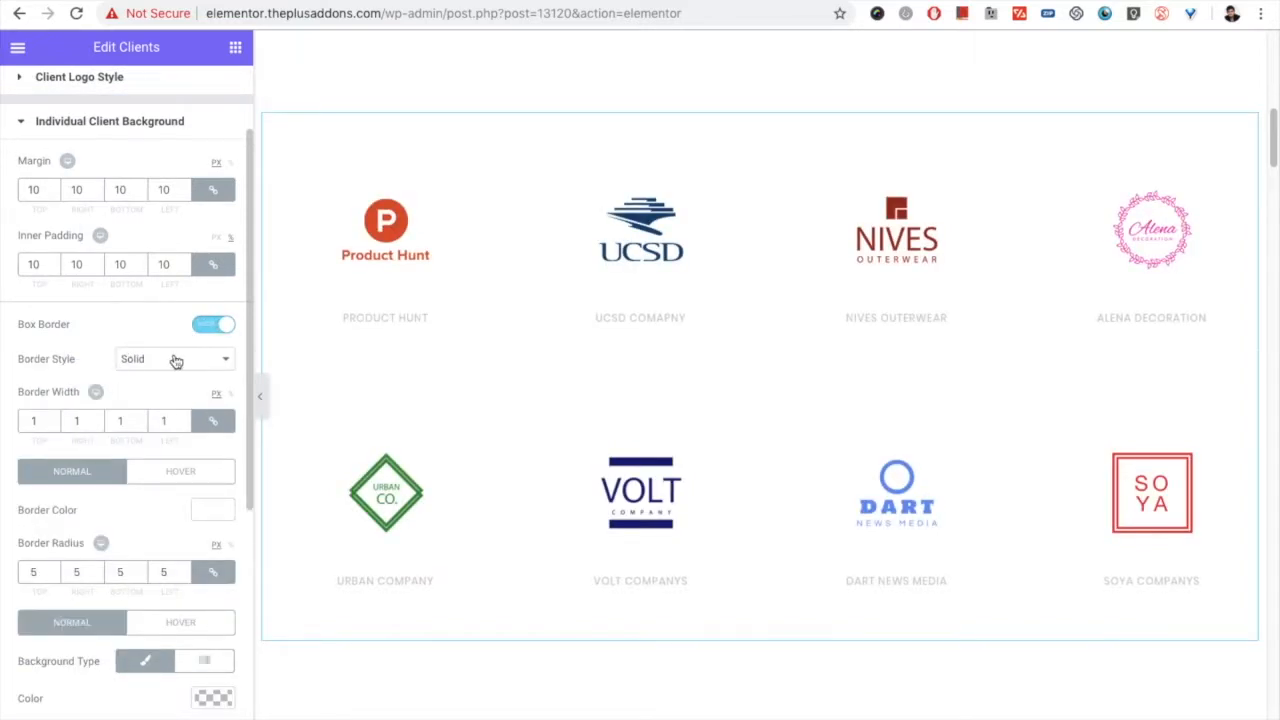
{"action": "left_click", "coordinate": [150, 360]}
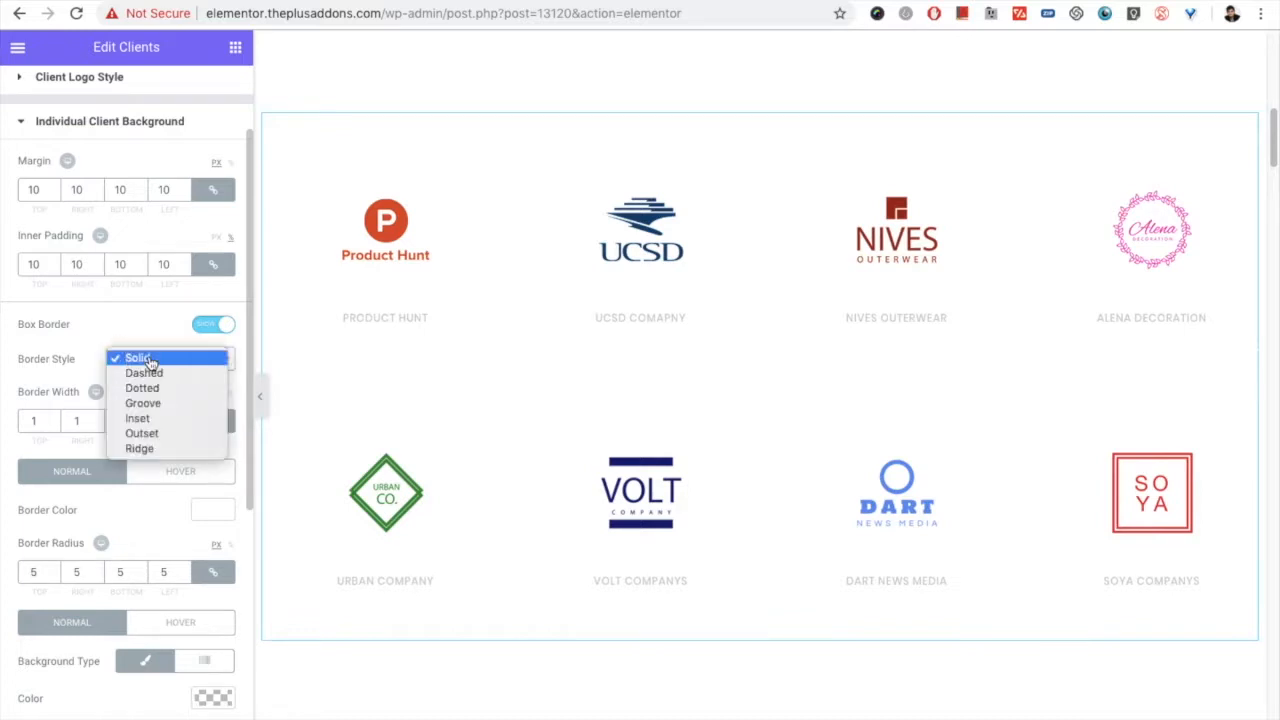
{"action": "left_click", "coordinate": [151, 364]}
{"action": "scroll", "coordinate": [78, 425], "scroll_direction": "down", "scroll_amount": 1}
{"action": "double_click", "coordinate": [29, 385]}
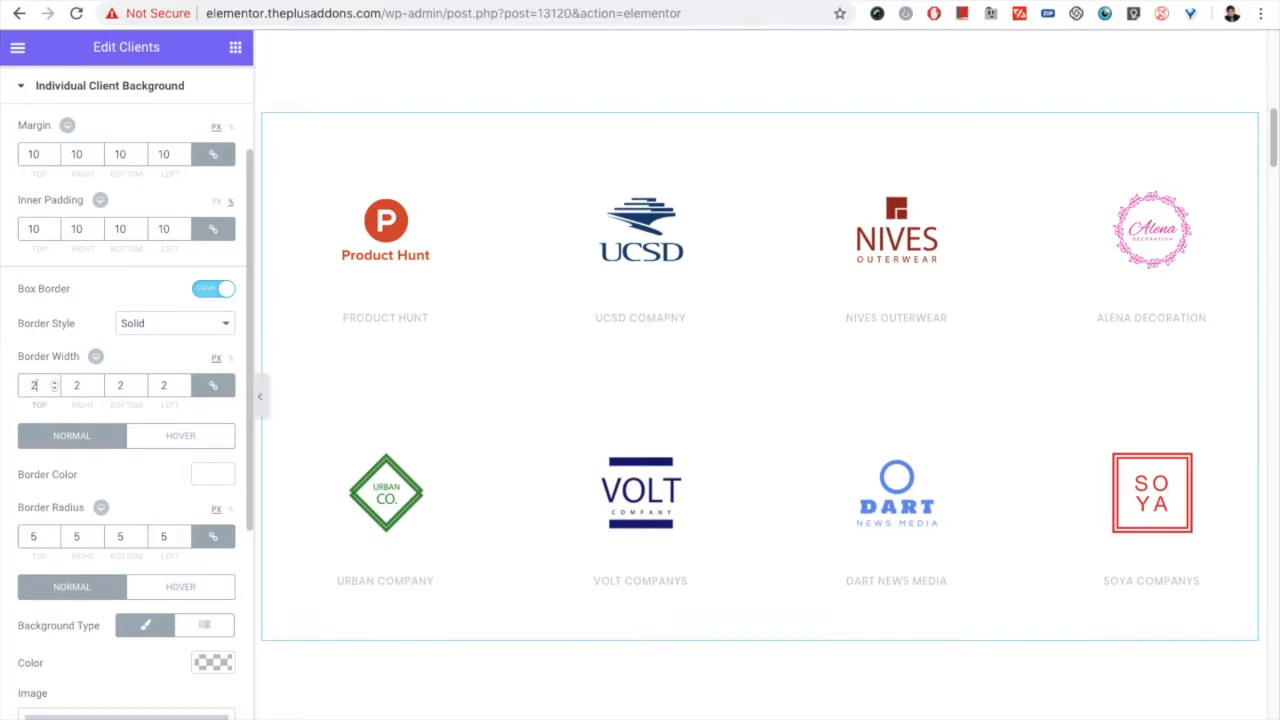
Step: Set the normal border color of the client boxes to light grey (#c4c4c4) and the border width to 1 px
{"action": "scroll", "coordinate": [54, 426], "scroll_direction": "down", "scroll_amount": 1}
{"action": "scroll", "coordinate": [128, 438], "scroll_direction": "down", "scroll_amount": 1}
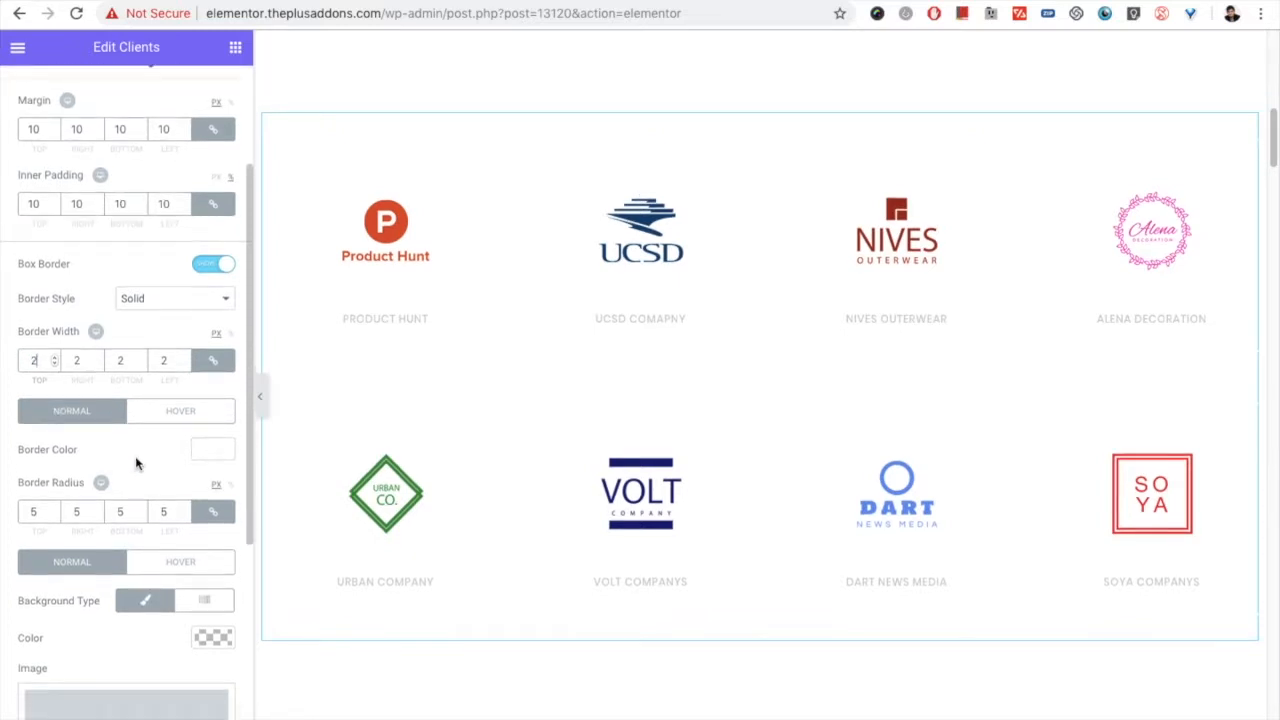
{"action": "left_click", "coordinate": [208, 450]}
{"action": "left_click_drag", "start_coordinate": [92, 512], "coordinate": [7, 514]}
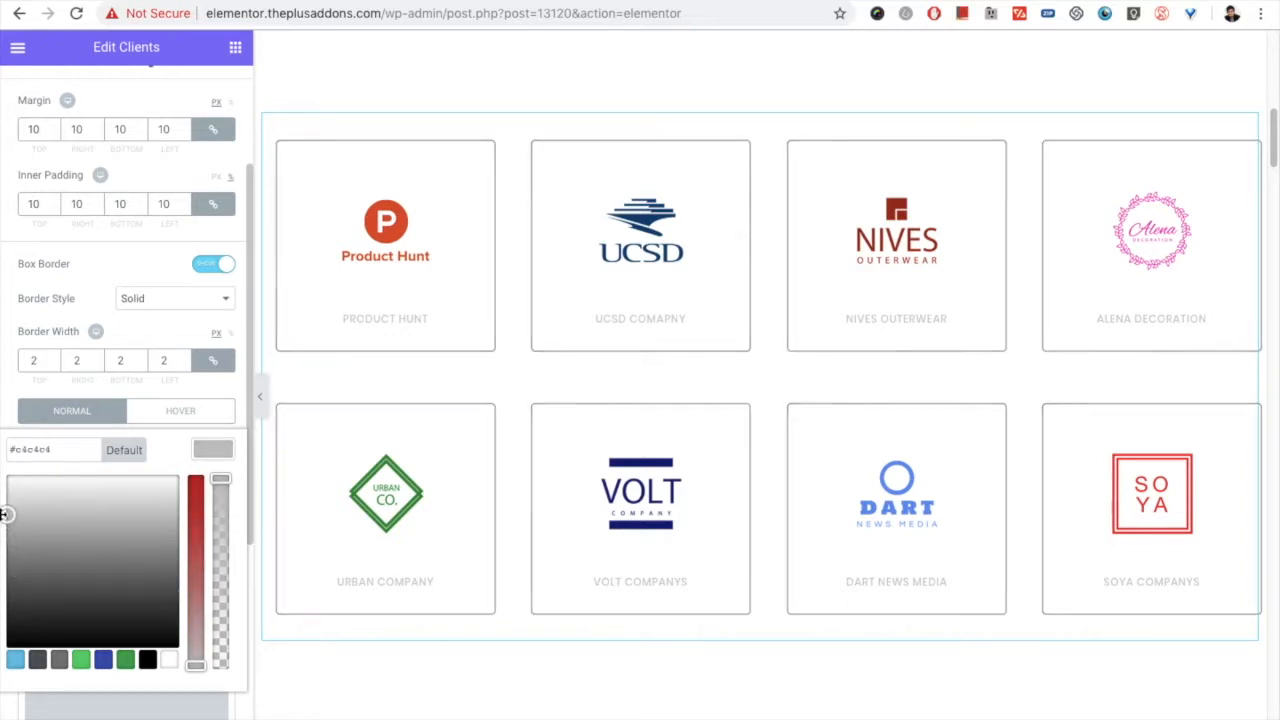
{"action": "left_click_drag", "start_coordinate": [43, 357], "coordinate": [18, 357]}
{"action": "type", "text": "1"}
Step: Set the hover border color of the client boxes to blue (#4054b2) and the hover border radius to 5 px
{"action": "left_click", "coordinate": [176, 412]}
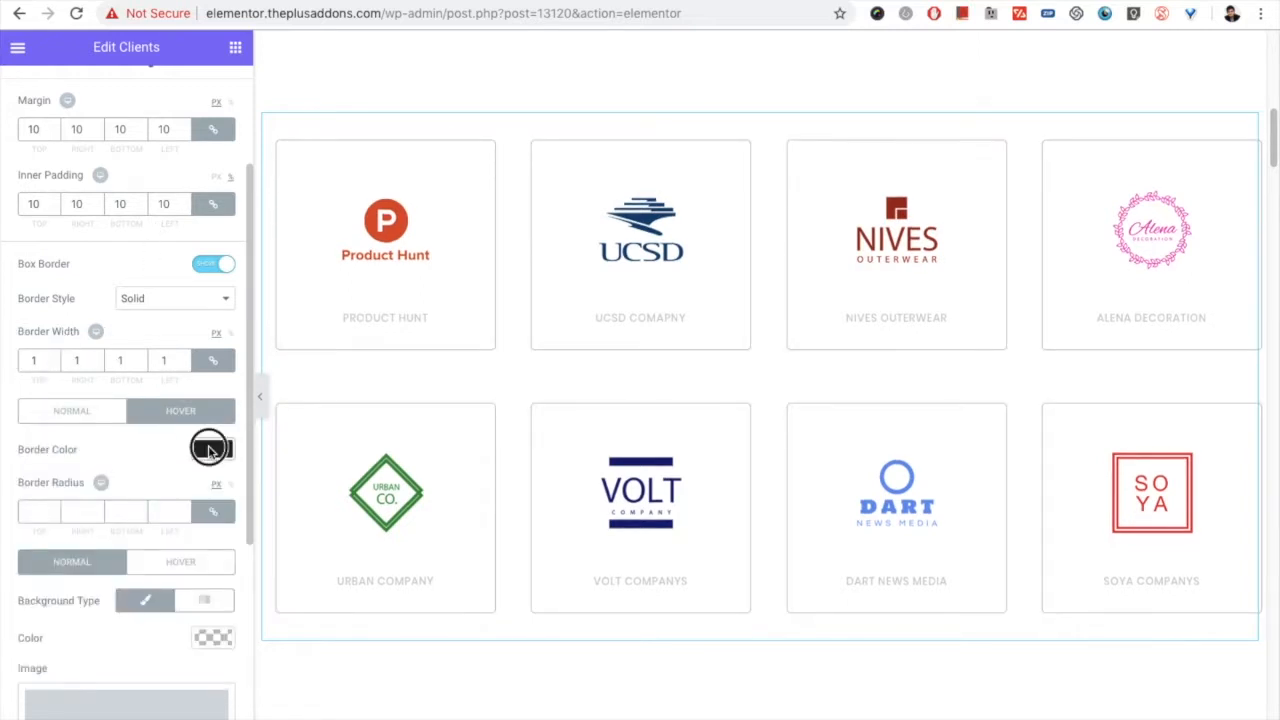
{"action": "left_click", "coordinate": [211, 446]}
{"action": "left_click", "coordinate": [114, 624]}
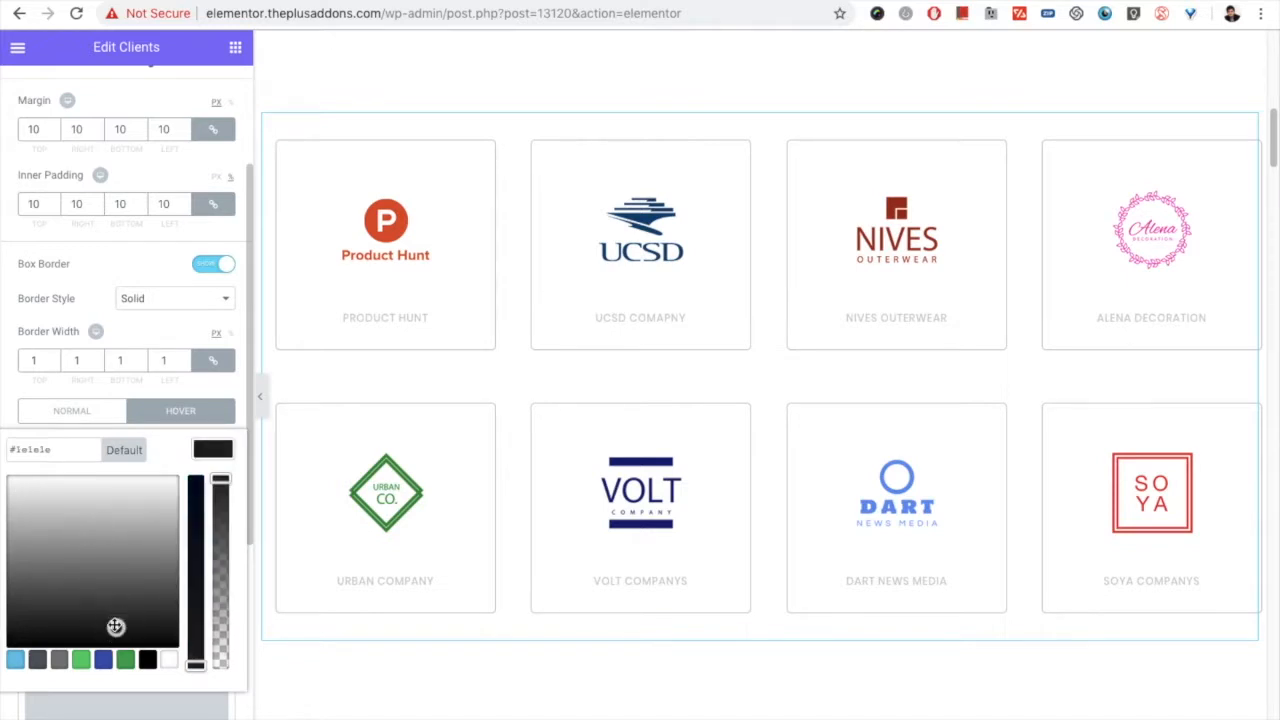
{"action": "left_click", "coordinate": [103, 658]}
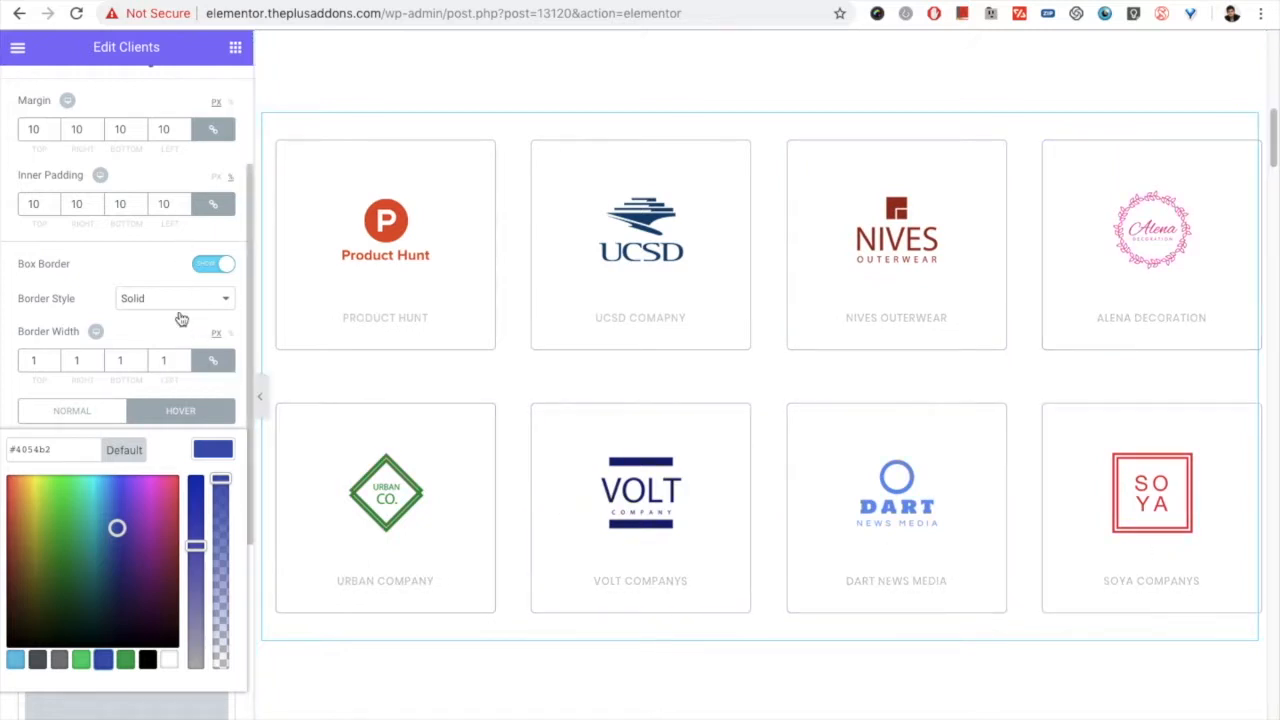
{"action": "left_click", "coordinate": [184, 413]}
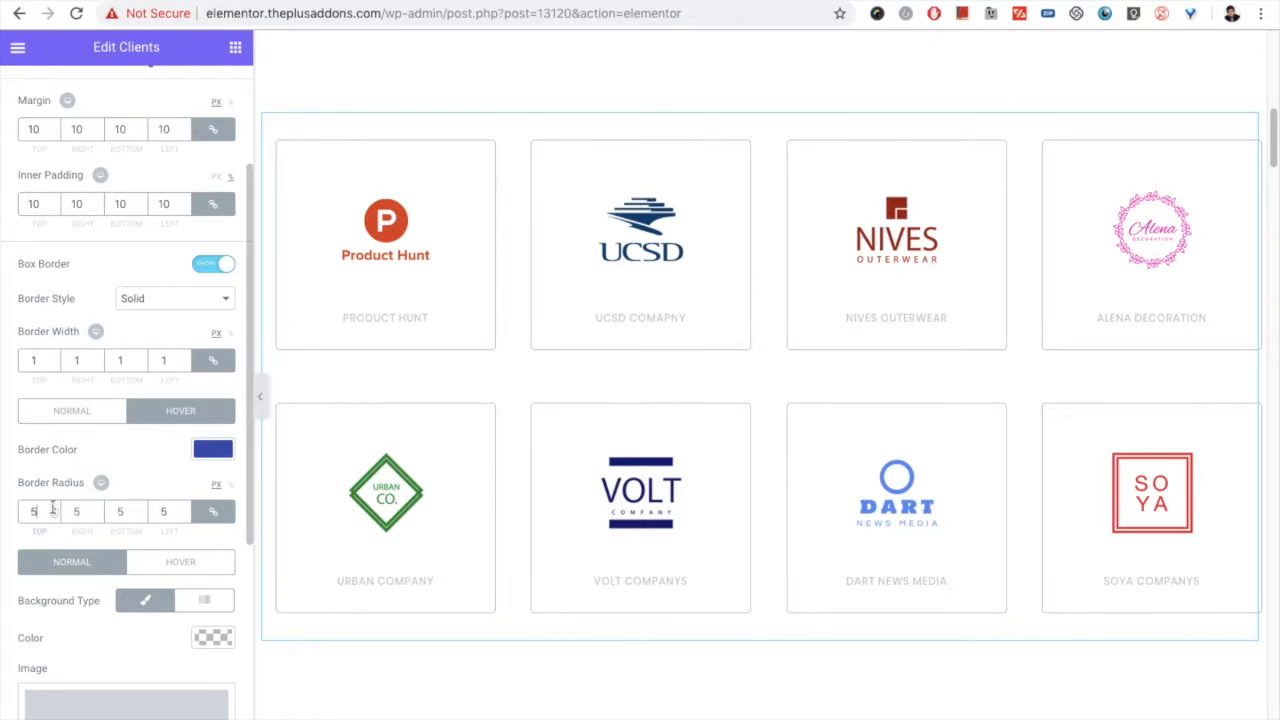
Step: Set the normal-state border radius of the client boxes to 10 px on all corners
{"action": "left_click", "coordinate": [62, 410]}
{"action": "left_click_drag", "start_coordinate": [43, 517], "coordinate": [24, 510]}
{"action": "type", "text": "10"}
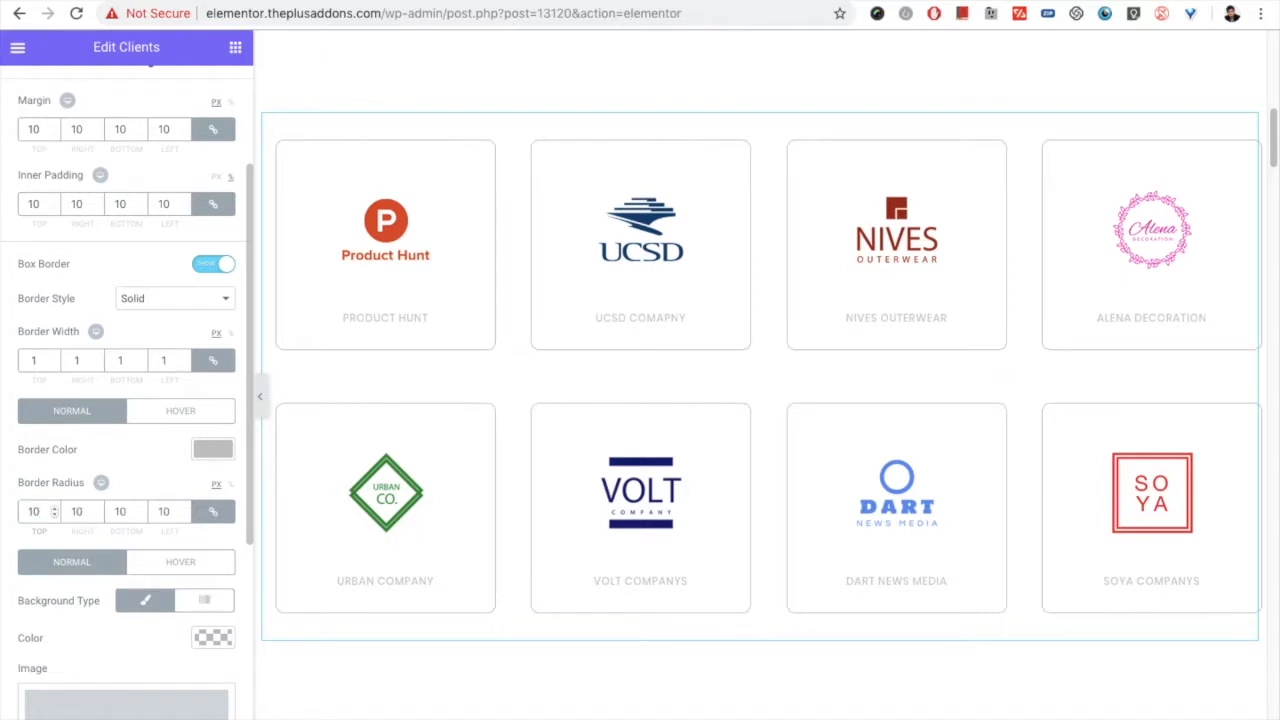
Step: Give the client boxes a light grey background color in the normal state
{"action": "scroll", "coordinate": [65, 520], "scroll_direction": "down", "scroll_amount": 1}
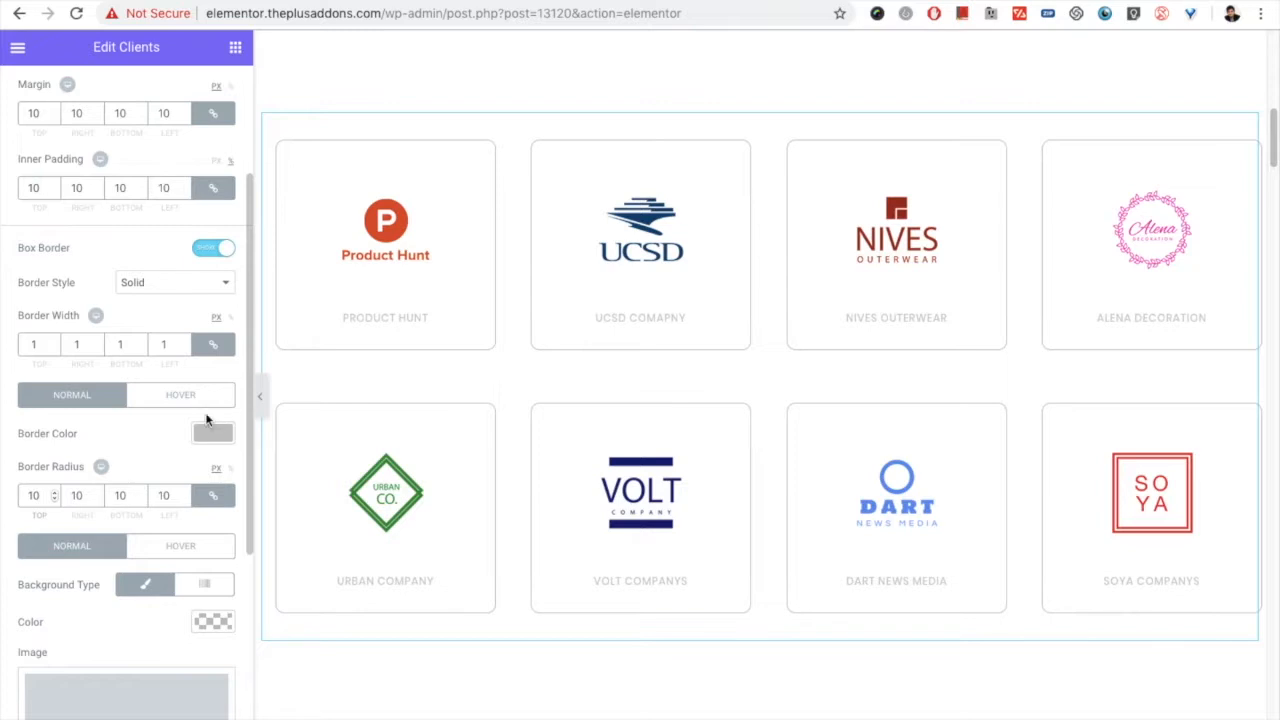
{"action": "scroll", "coordinate": [102, 576], "scroll_direction": "down", "scroll_amount": 2}
{"action": "scroll", "coordinate": [102, 576], "scroll_direction": "down", "scroll_amount": 5}
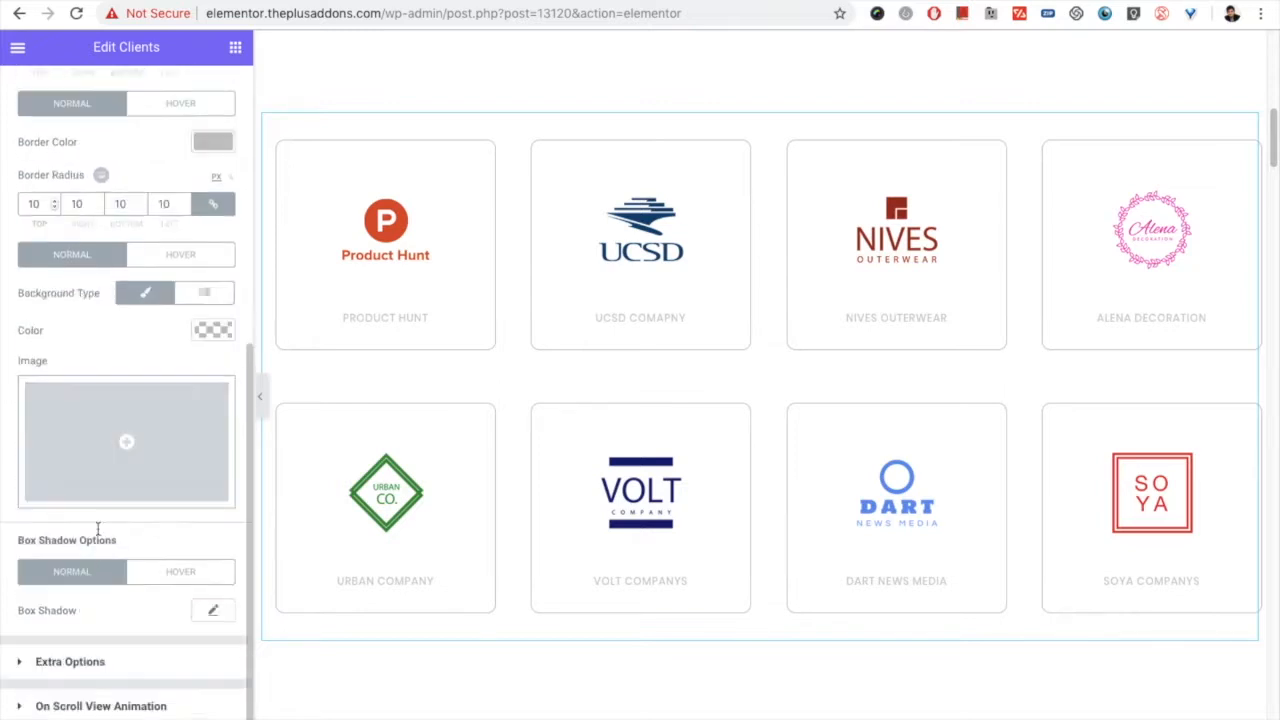
{"action": "left_click", "coordinate": [201, 338]}
{"action": "left_click", "coordinate": [74, 380]}
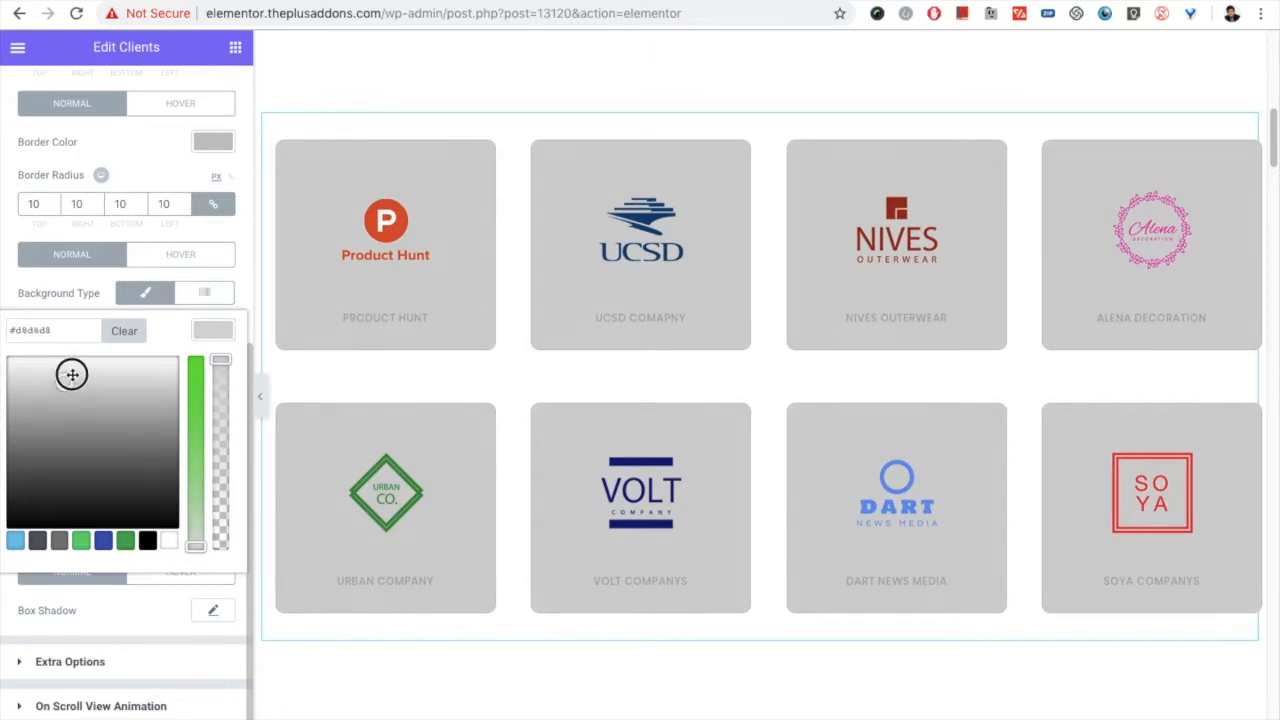
{"action": "left_click_drag", "start_coordinate": [72, 374], "coordinate": [74, 367]}
{"action": "left_click", "coordinate": [212, 330]}
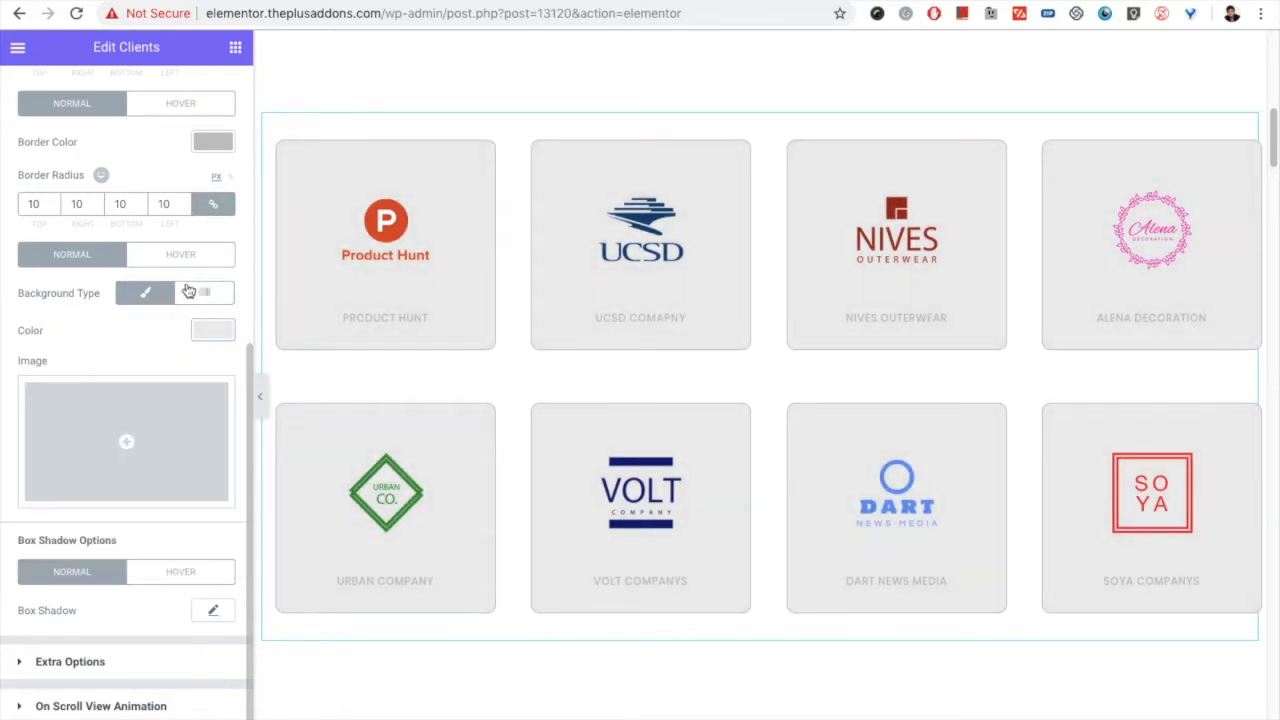
Step: Set the hover background color of the client boxes to dark grey (#515151)
{"action": "left_click", "coordinate": [178, 256]}
{"action": "left_click", "coordinate": [214, 333]}
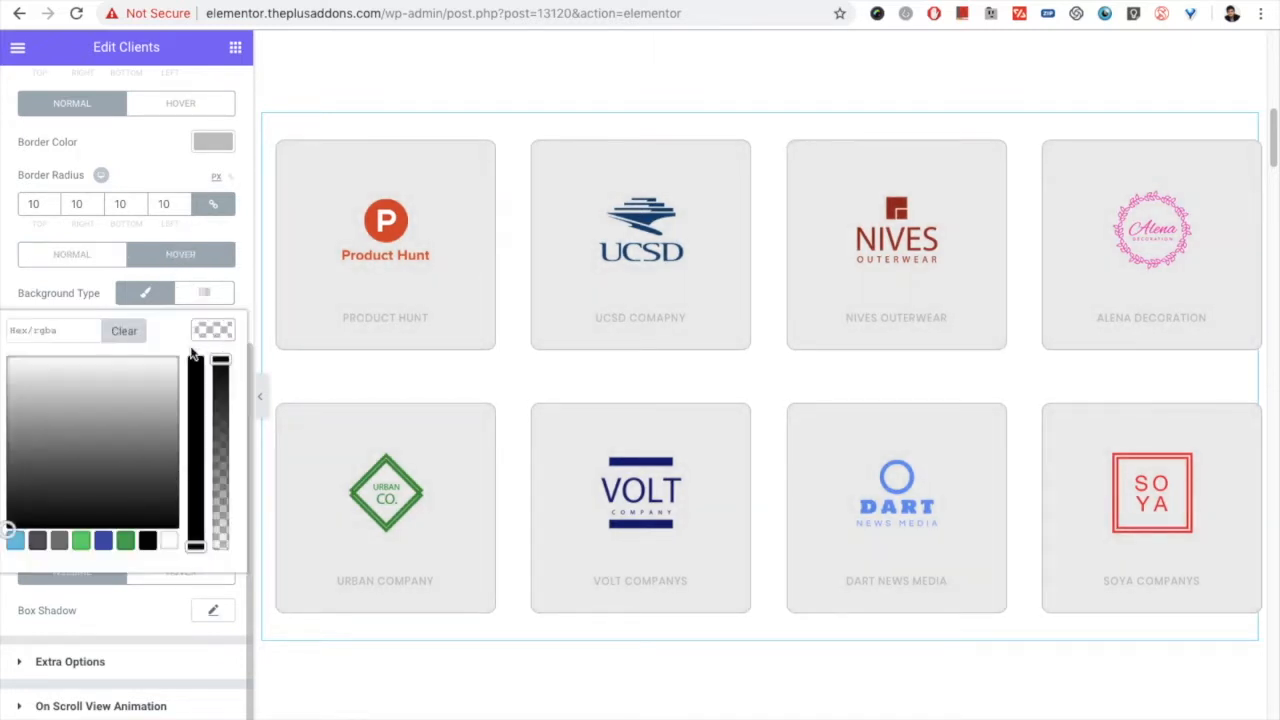
{"action": "left_click_drag", "start_coordinate": [134, 397], "coordinate": [170, 474]}
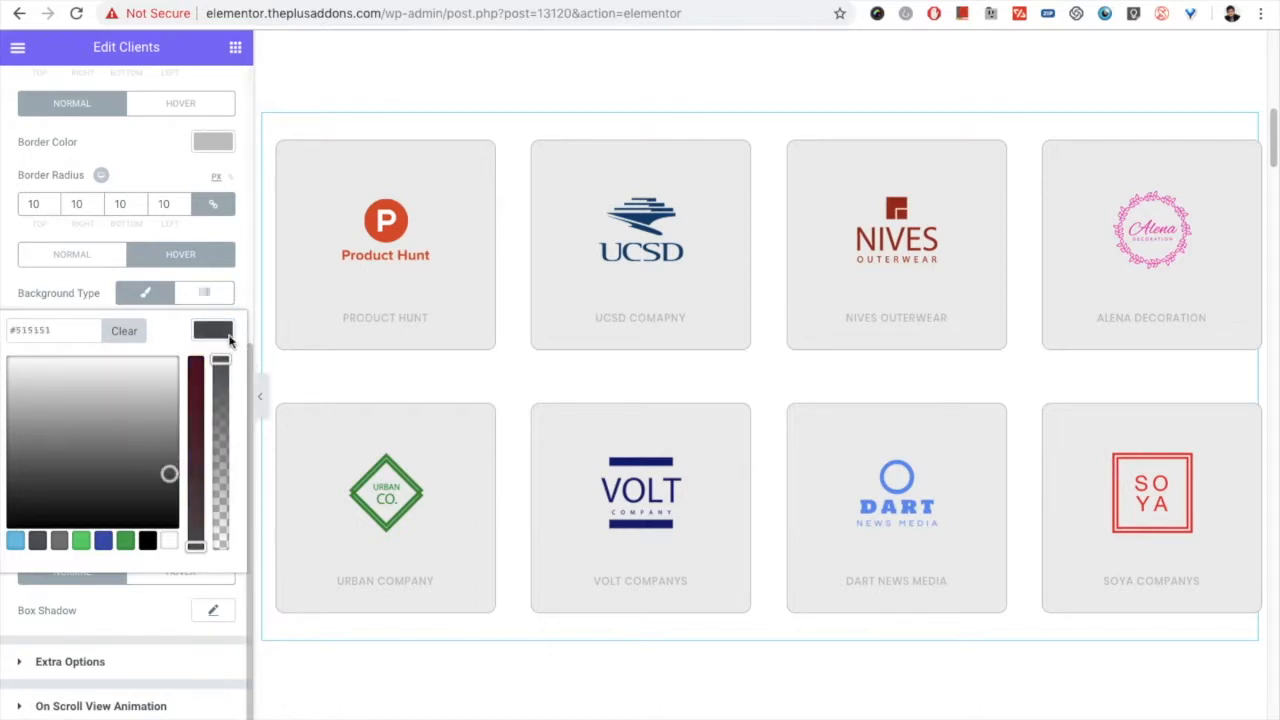
{"action": "left_click", "coordinate": [351, 301]}
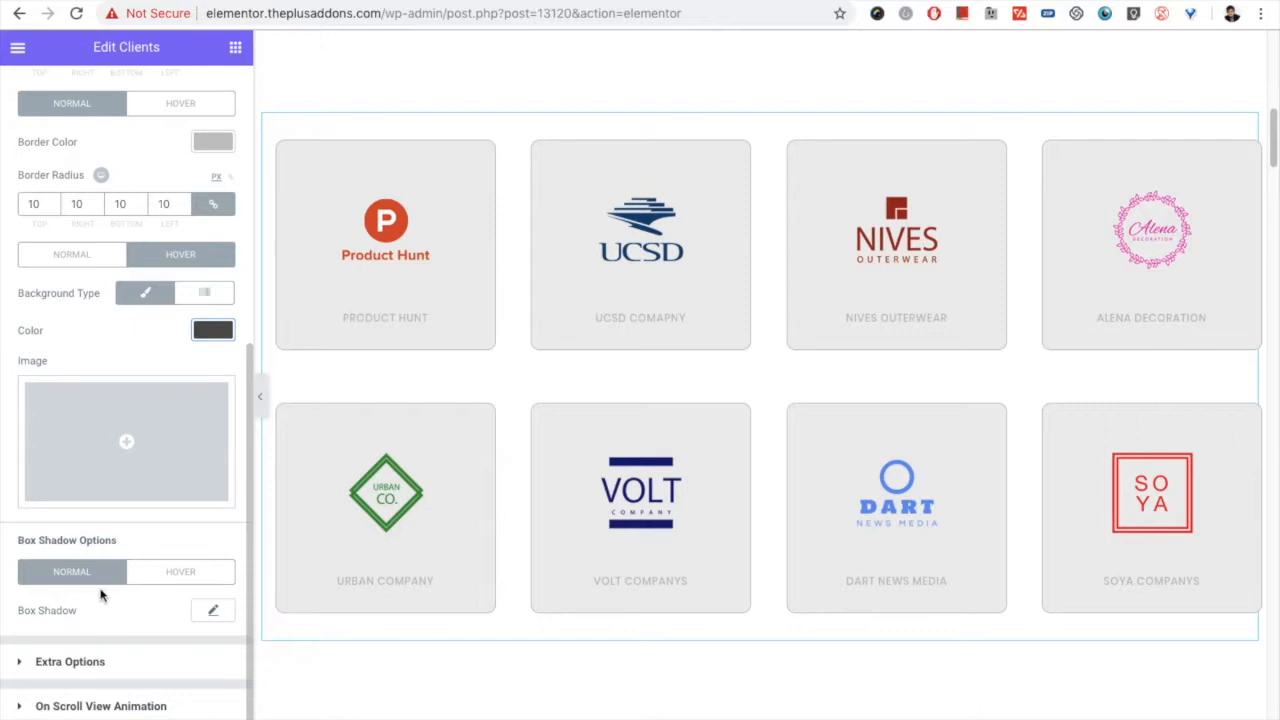
Step: Add a normal-state box shadow beneath the client boxes, adjusting its vertical offset, blur and spread
{"action": "left_click", "coordinate": [212, 610]}
{"action": "scroll", "coordinate": [134, 603], "scroll_direction": "down", "scroll_amount": 3}
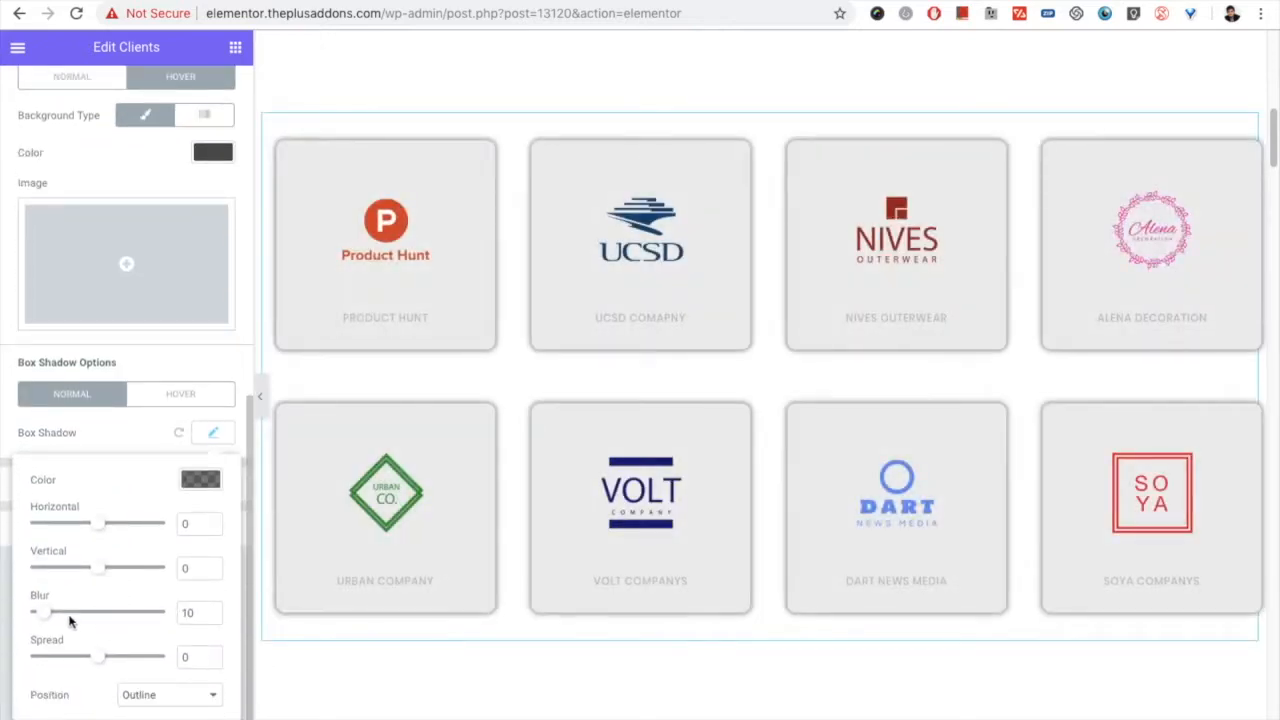
{"action": "left_click_drag", "start_coordinate": [44, 611], "coordinate": [70, 611]}
{"action": "left_click_drag", "start_coordinate": [100, 658], "coordinate": [96, 658]}
{"action": "left_click_drag", "start_coordinate": [114, 572], "coordinate": [108, 570]}
Step: Add a hover box shadow to the client boxes with vertical offset 34, blur 49 and spread -10
{"action": "left_click", "coordinate": [181, 391]}
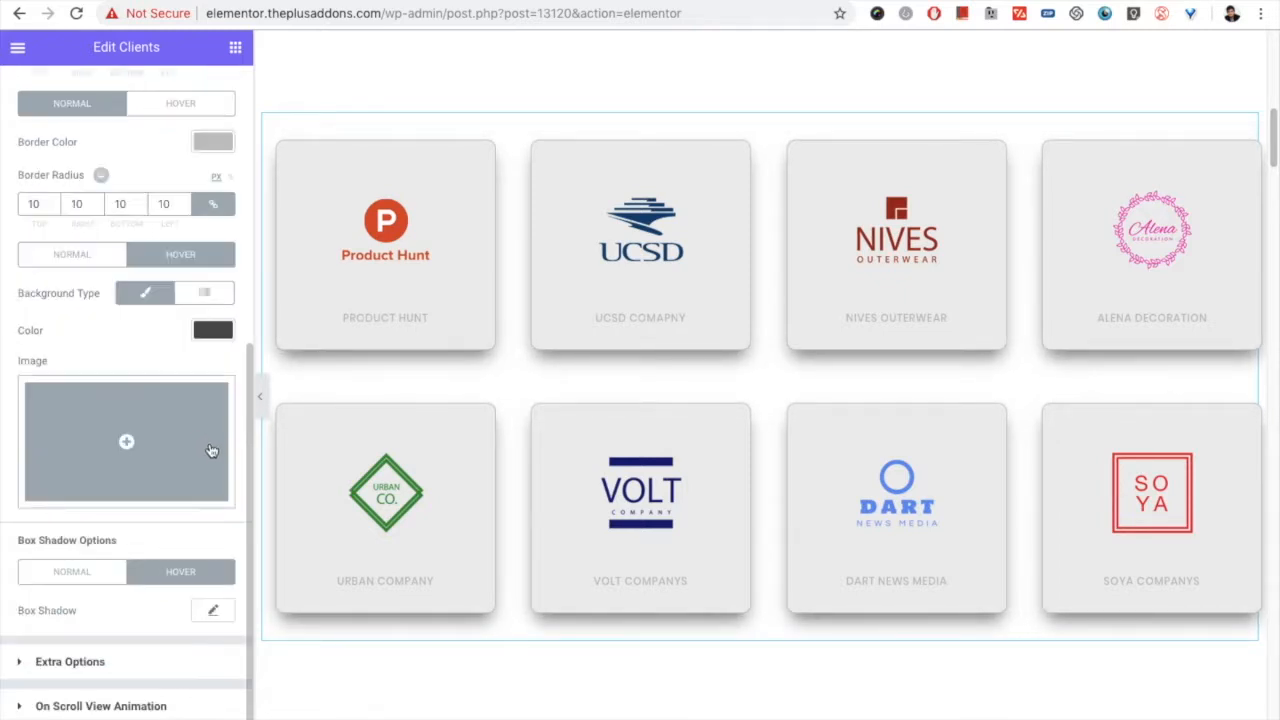
{"action": "left_click", "coordinate": [214, 607]}
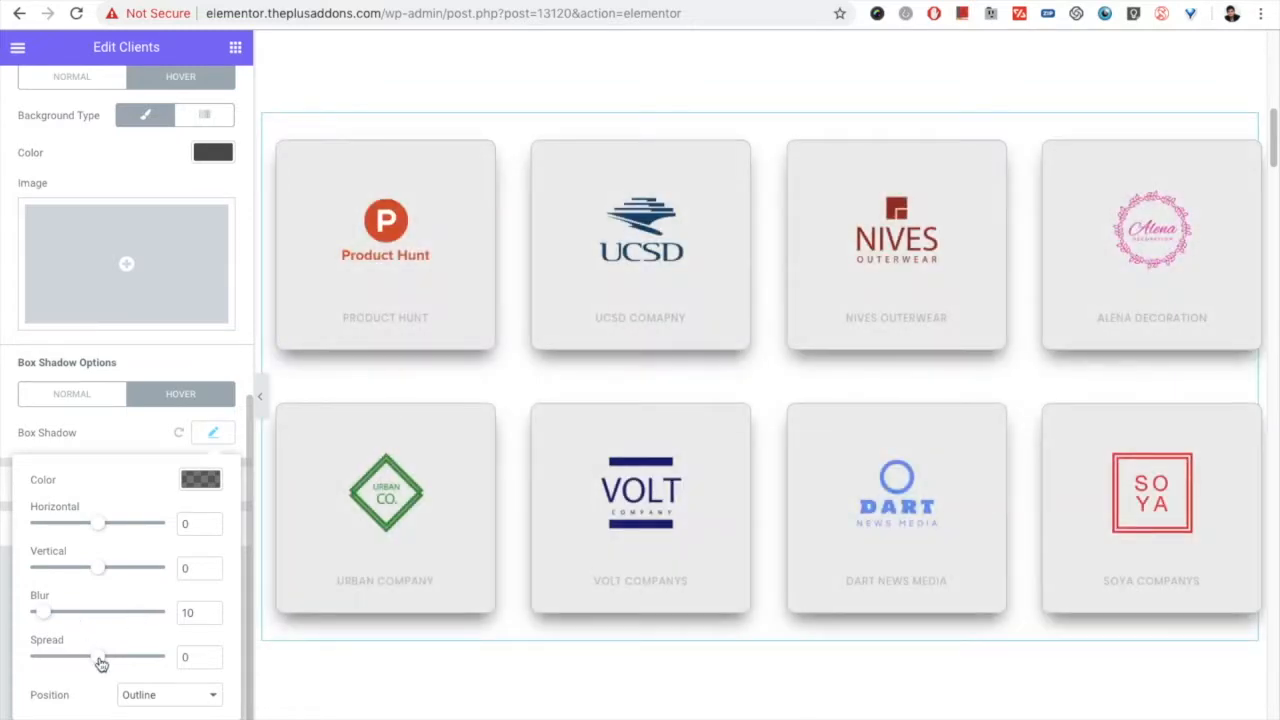
{"action": "left_click_drag", "start_coordinate": [94, 661], "coordinate": [95, 662]}
{"action": "left_click_drag", "start_coordinate": [43, 611], "coordinate": [121, 568]}
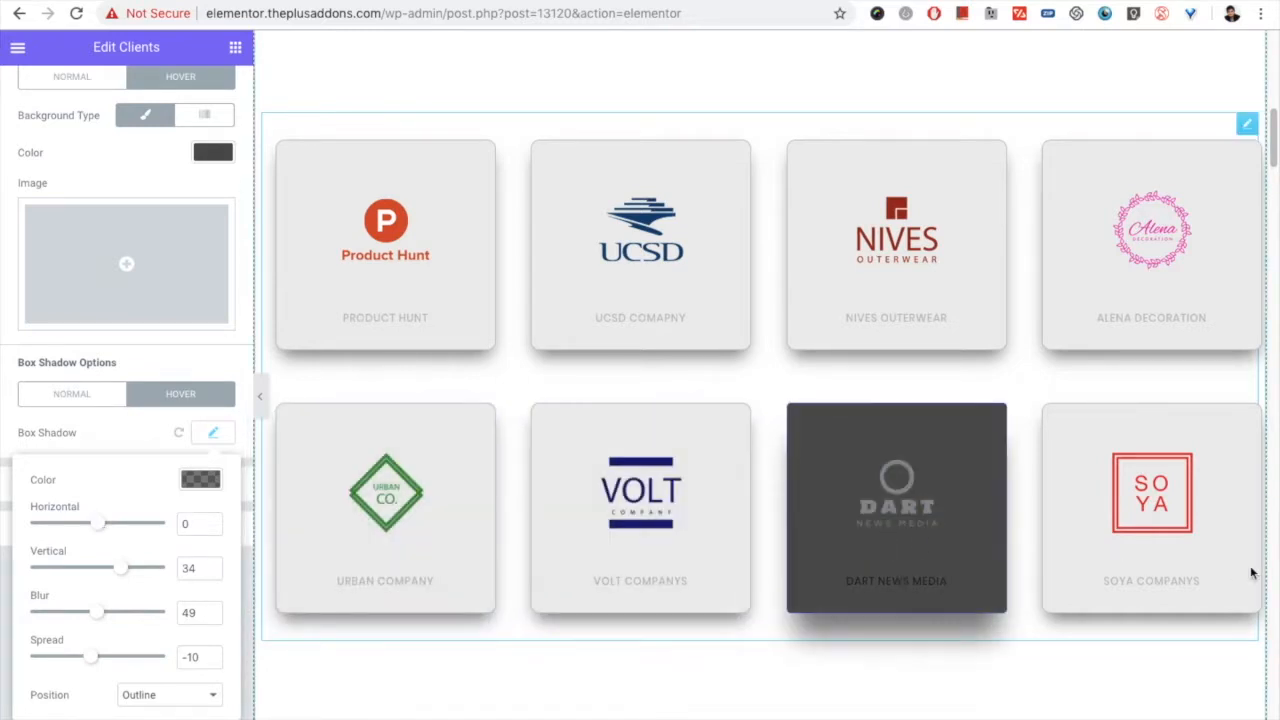
{"action": "left_click", "coordinate": [217, 440]}
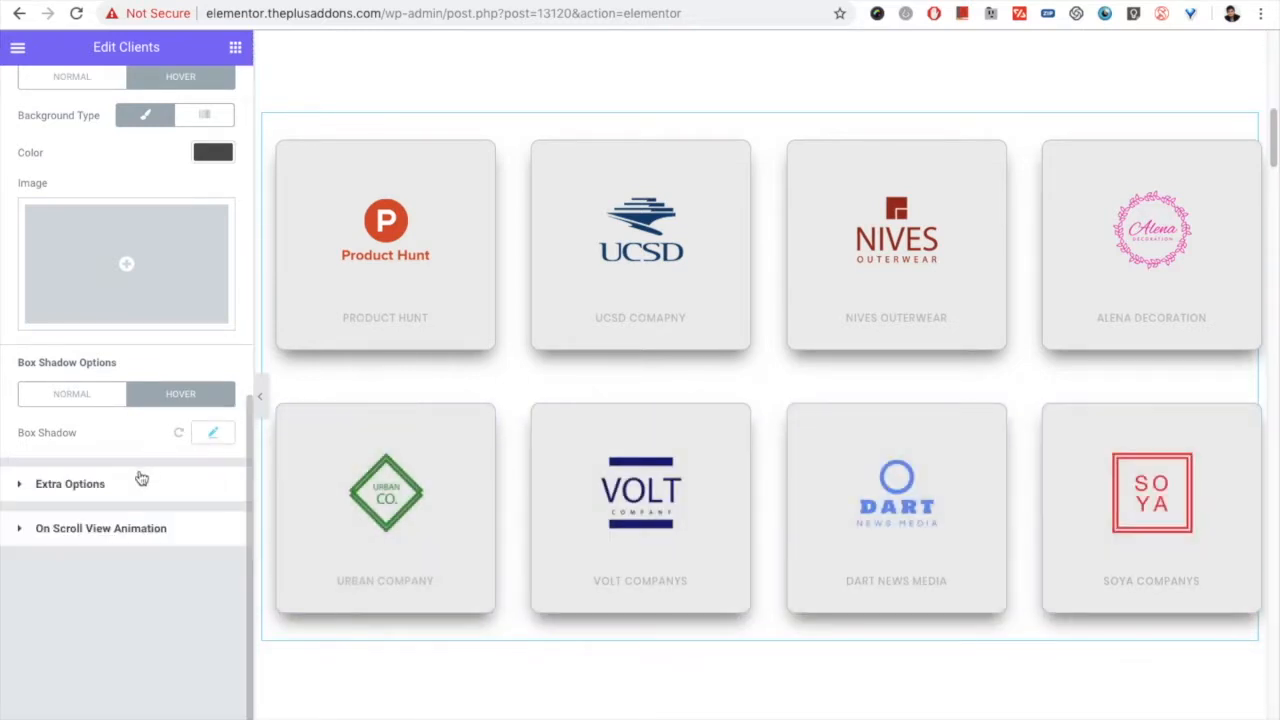
Step: Look at the Messy Columns setting in Extra Options and the animation effect setting in On Scroll View Animation
{"action": "left_click", "coordinate": [133, 484]}
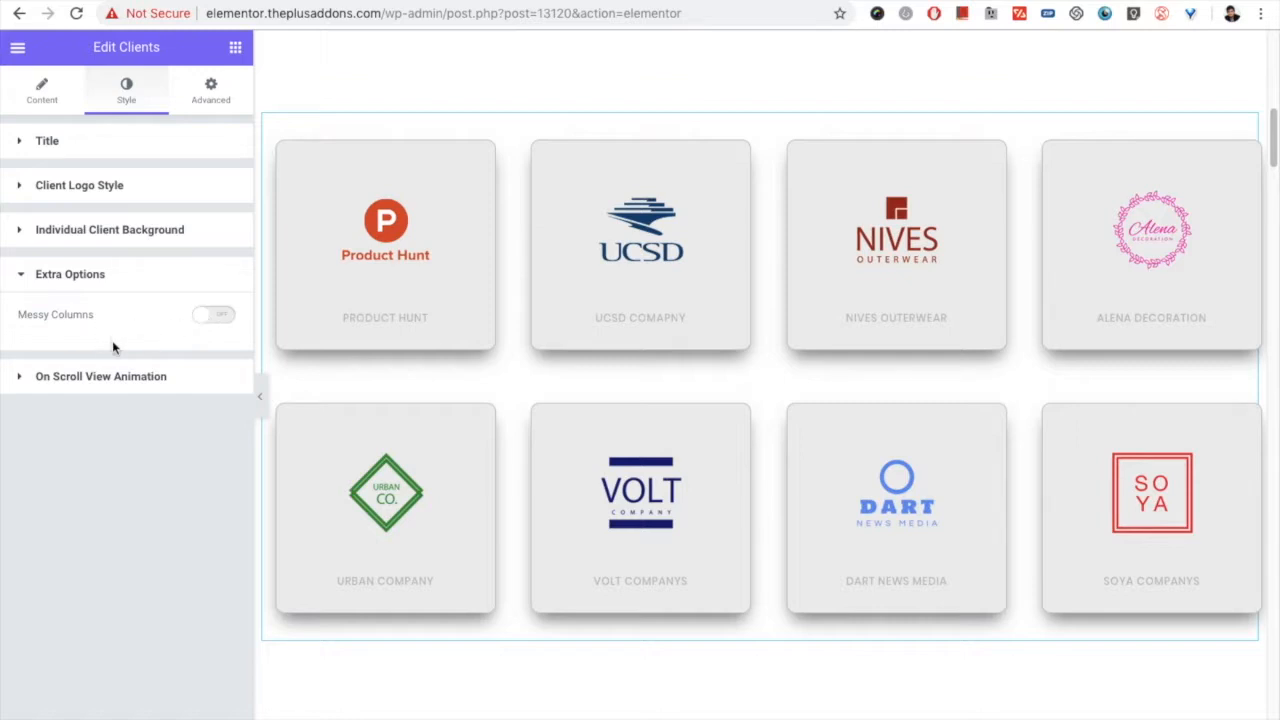
{"action": "left_click", "coordinate": [98, 380]}
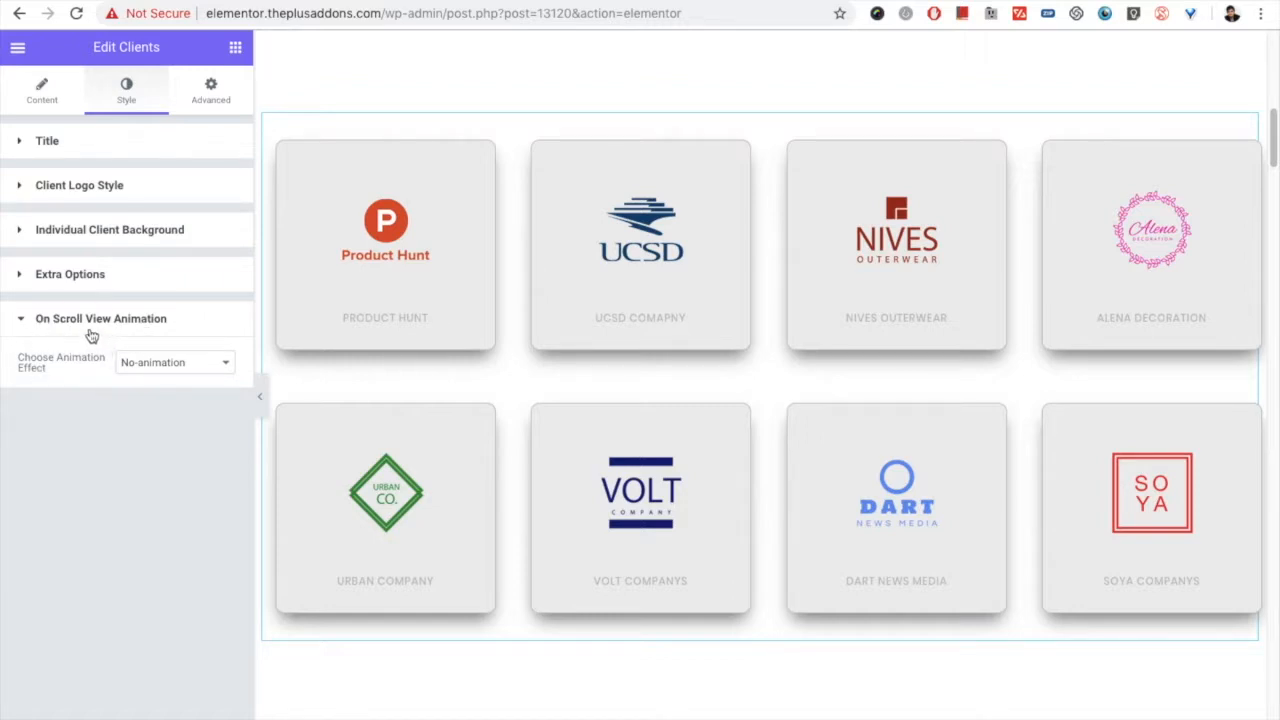
Step: Switch the Clients widget's layout to Masonry and review its Columns Manage settings
{"action": "left_click", "coordinate": [40, 95]}
{"action": "left_click", "coordinate": [169, 232]}
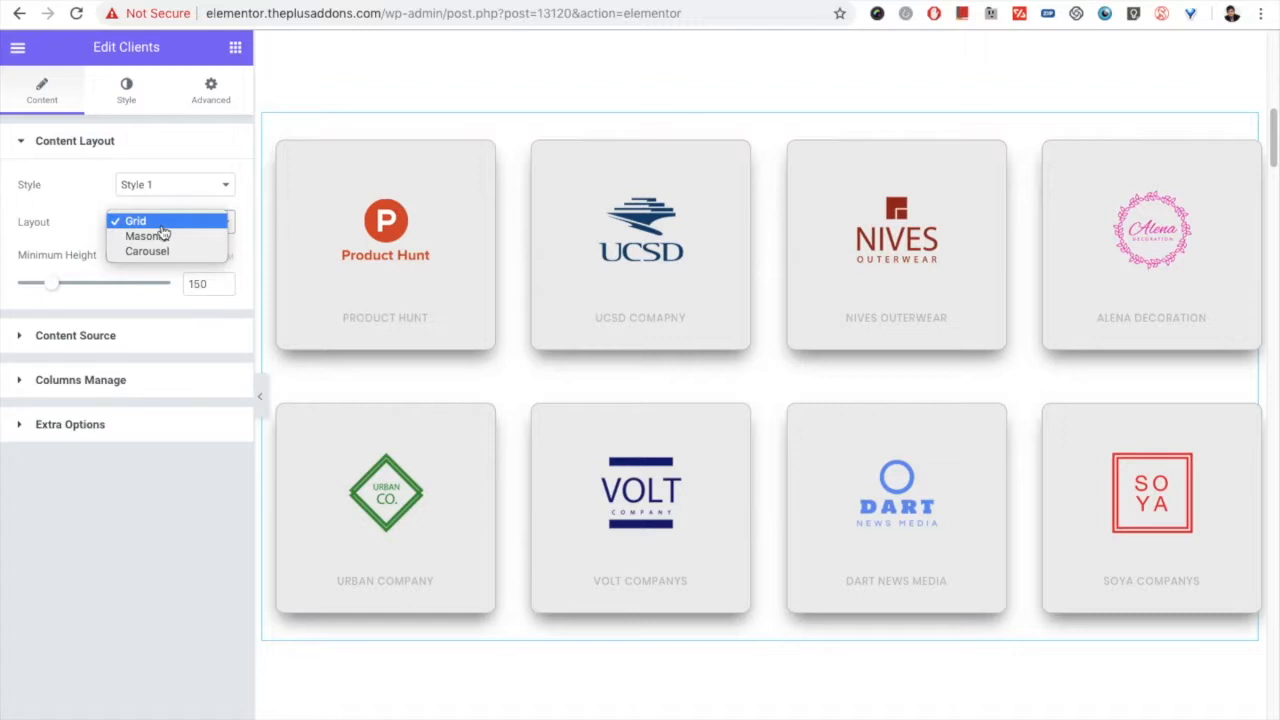
{"action": "left_click", "coordinate": [157, 240]}
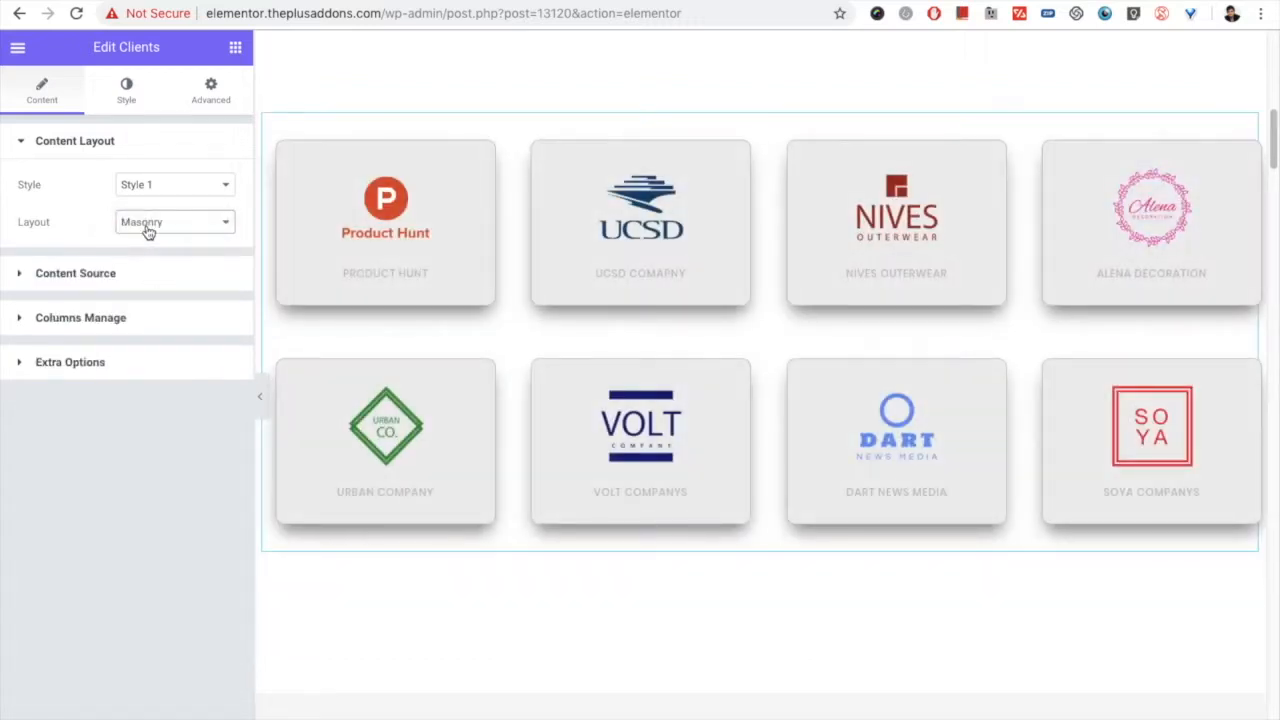
{"action": "left_click", "coordinate": [111, 318]}
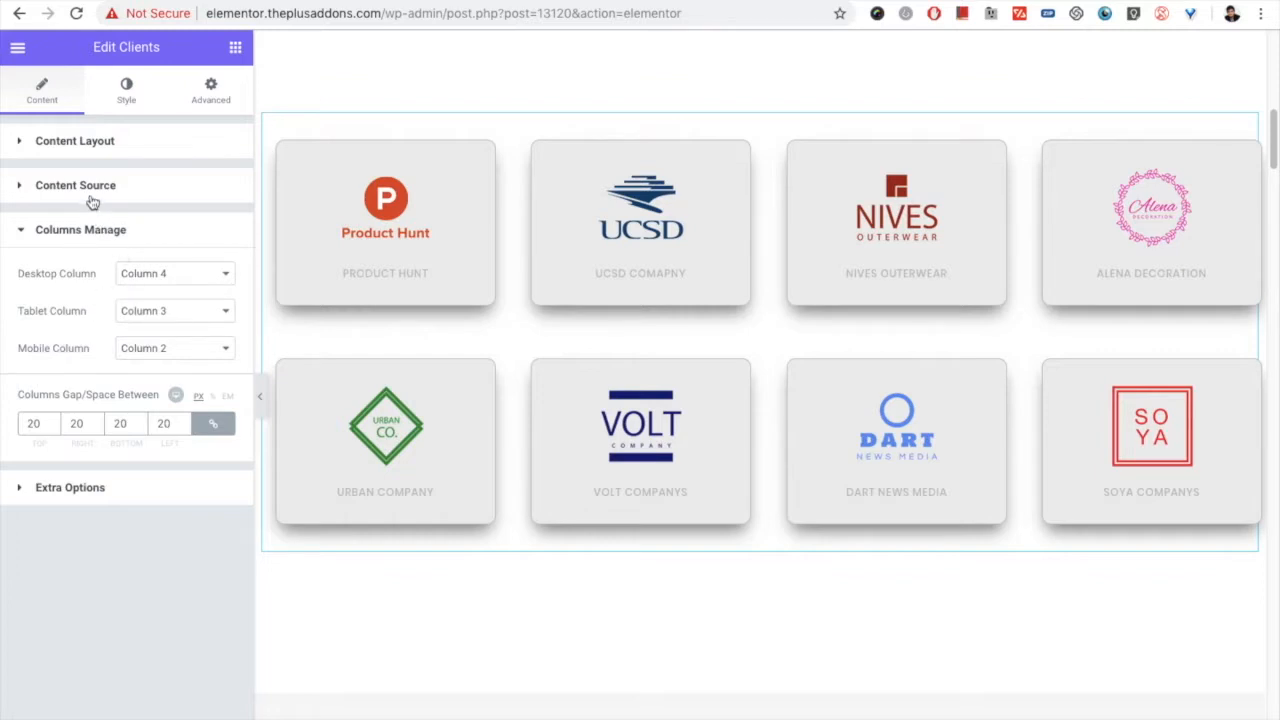
Step: Set the Clients widget's content layout to Carousel
{"action": "left_click", "coordinate": [87, 146]}
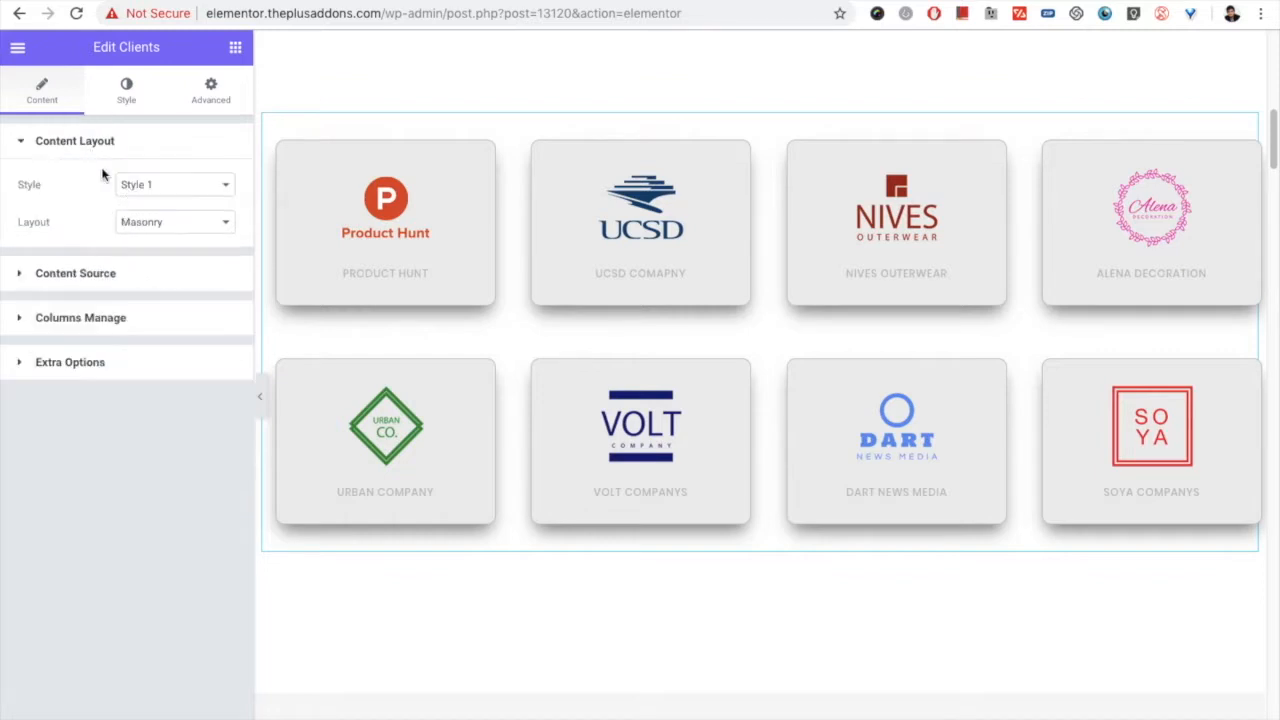
{"action": "left_click", "coordinate": [150, 224]}
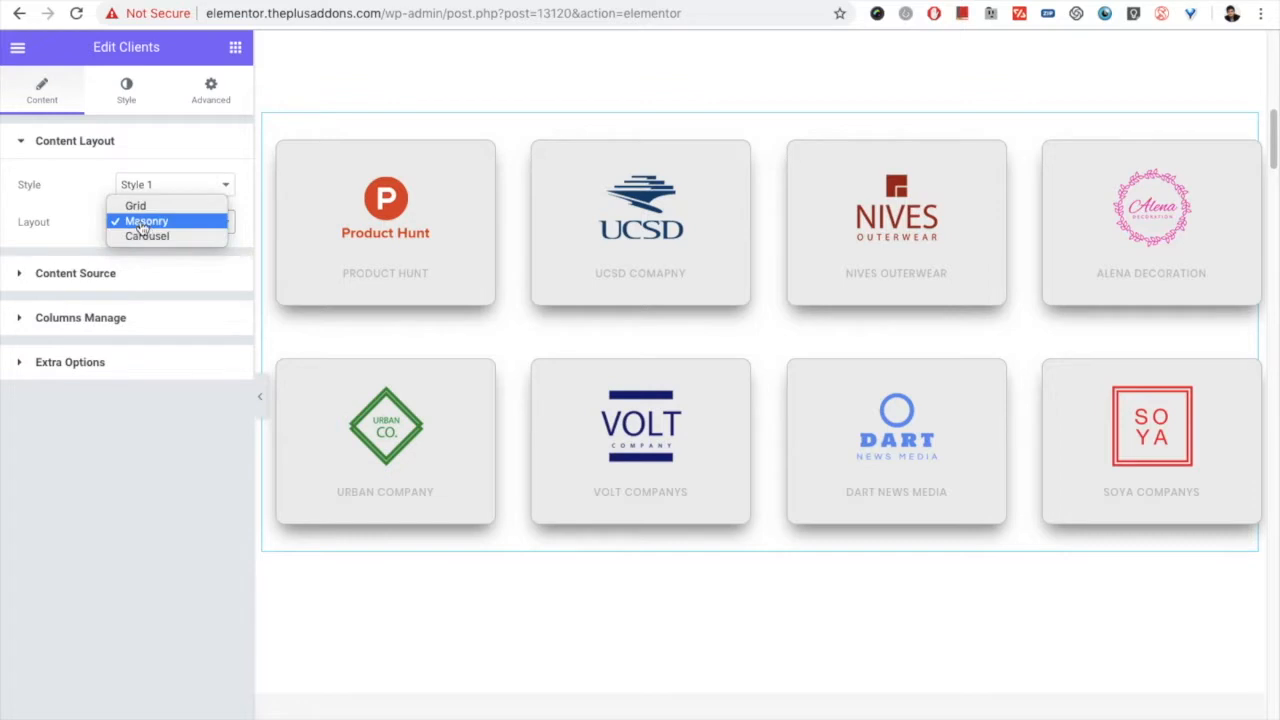
{"action": "left_click", "coordinate": [150, 237]}
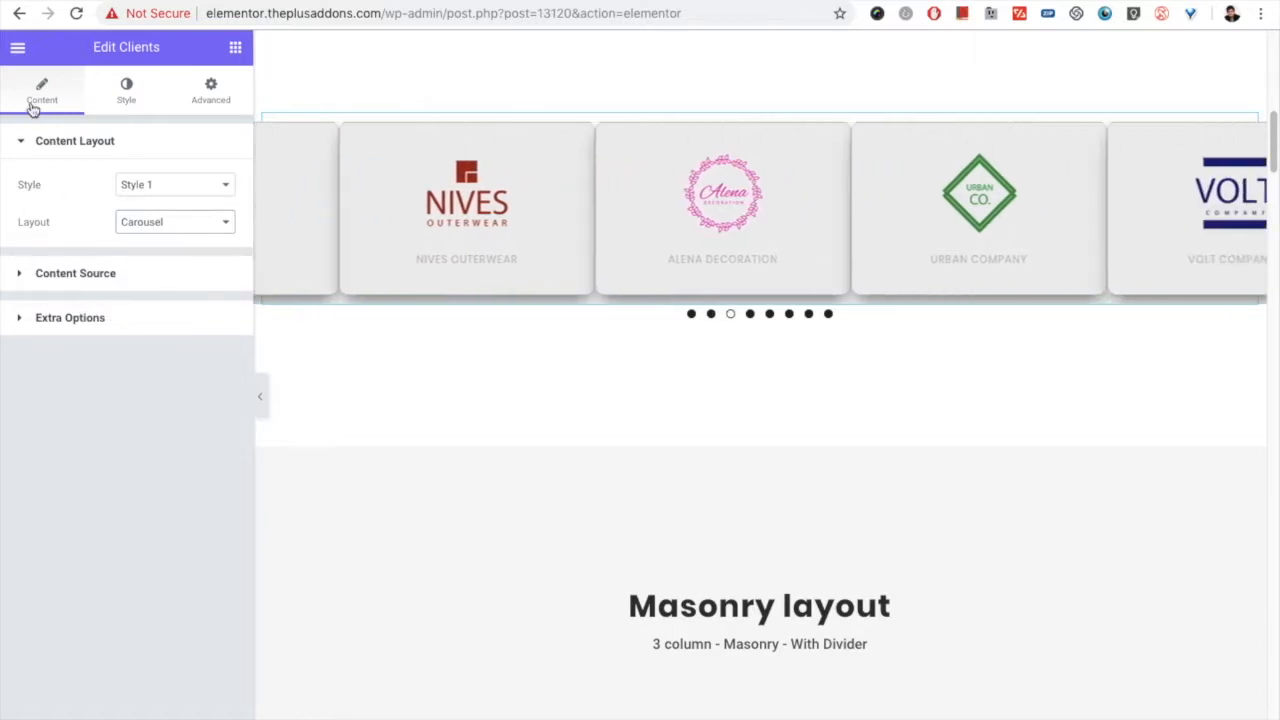
Step: Open the Carousel Options style settings of the Clients widget under the "Carousel Options" heading
{"action": "left_click", "coordinate": [116, 97]}
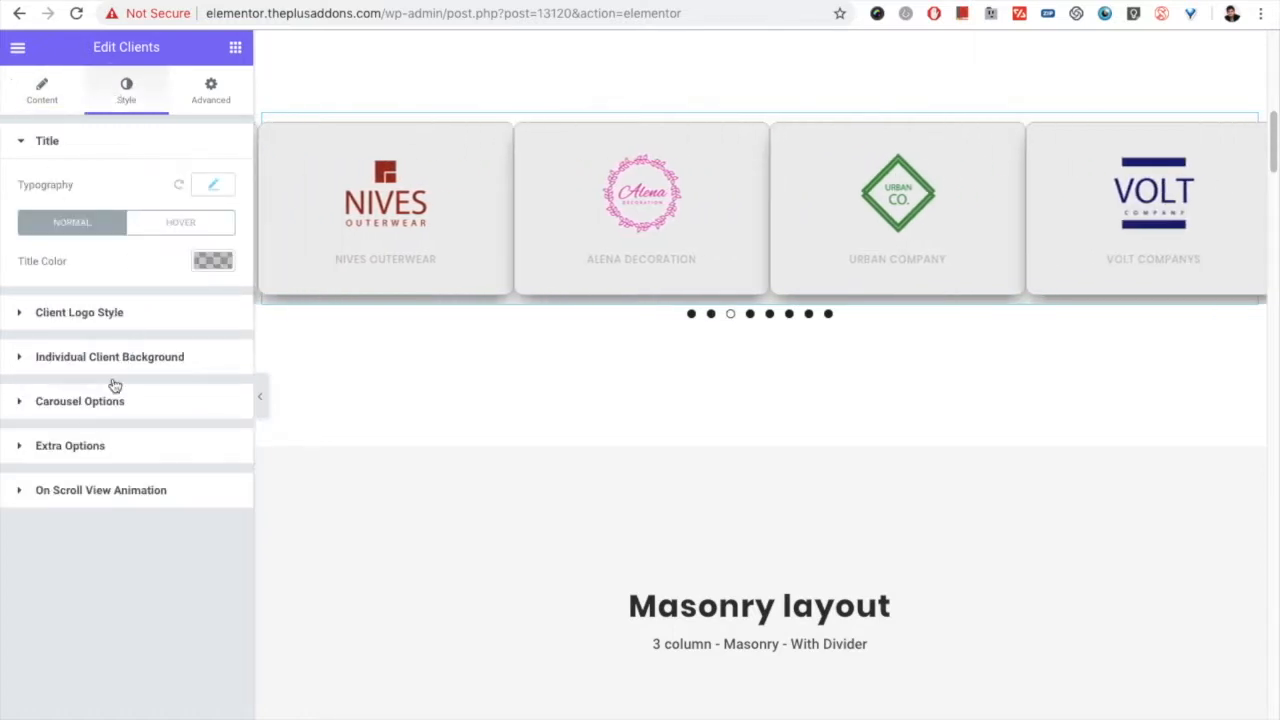
{"action": "scroll", "coordinate": [520, 475], "scroll_direction": "down", "scroll_amount": 2}
{"action": "scroll", "coordinate": [585, 487], "scroll_direction": "down", "scroll_amount": 15}
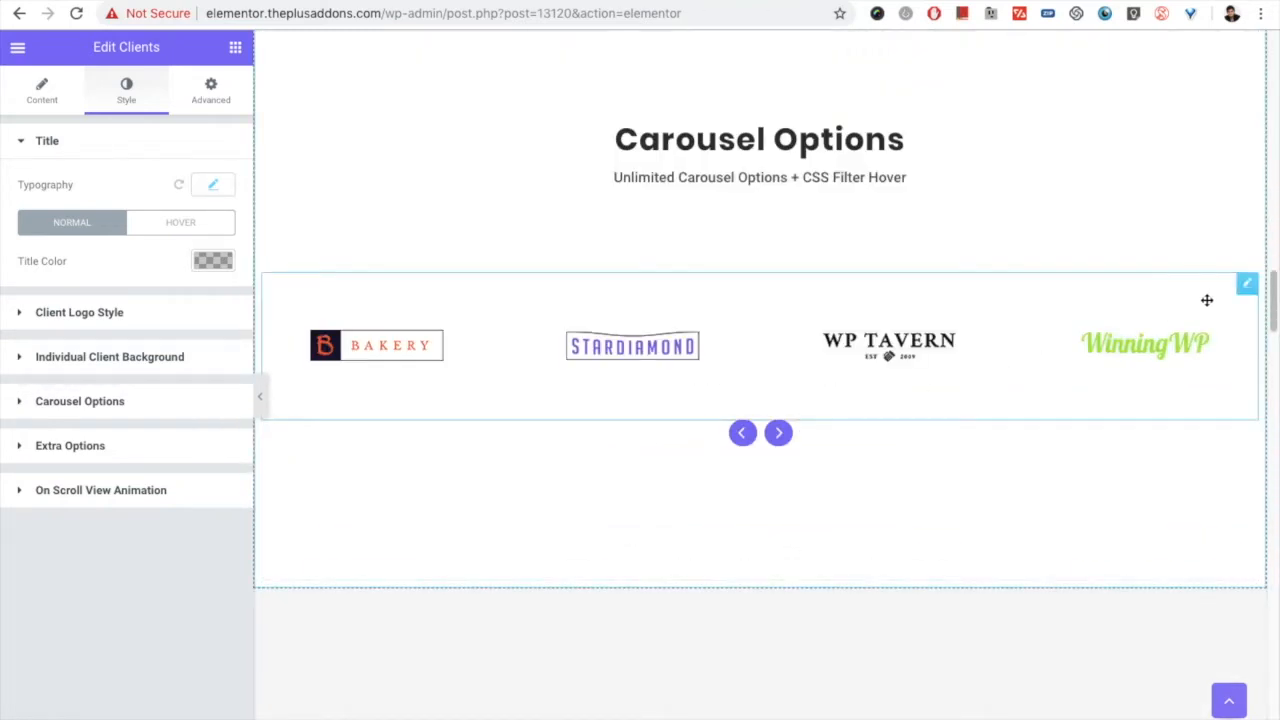
{"action": "left_click", "coordinate": [1248, 288]}
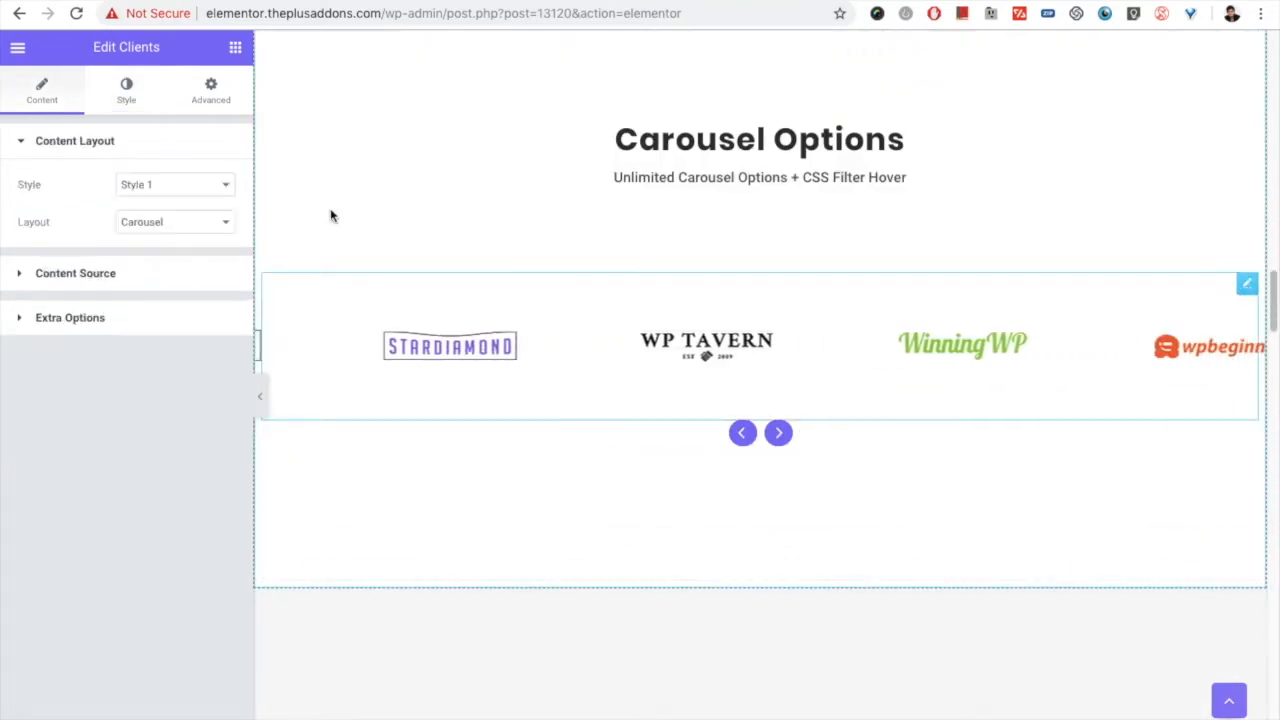
{"action": "left_click", "coordinate": [120, 110]}
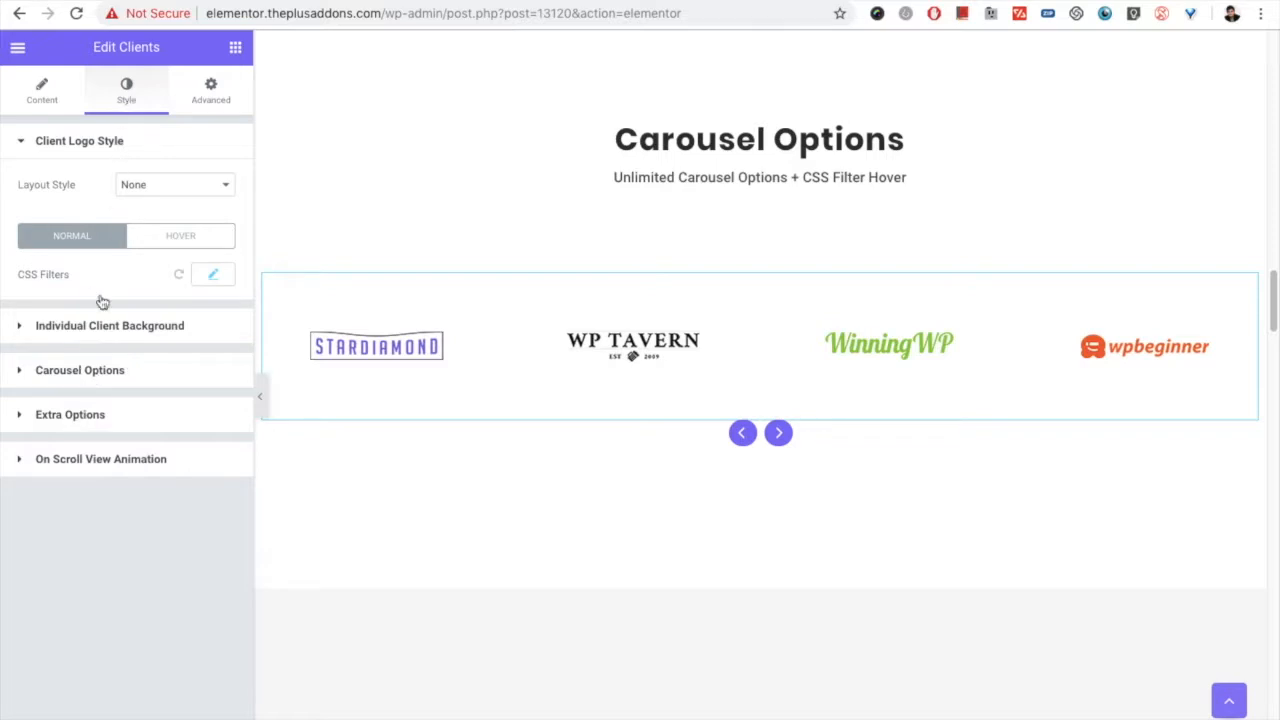
{"action": "left_click", "coordinate": [97, 372]}
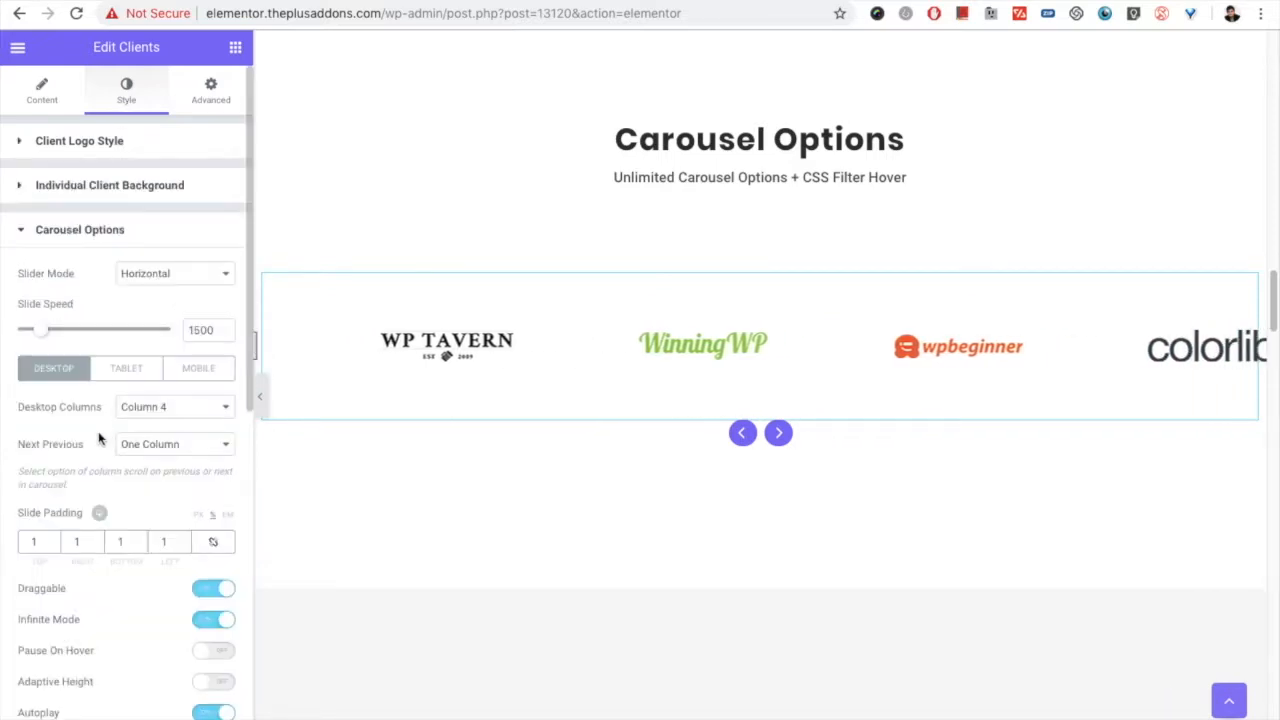
Step: Look through the slider mode, slide speed and the desktop, tablet and mobile column settings of the carousel
{"action": "scroll", "coordinate": [40, 412], "scroll_direction": "down", "scroll_amount": 1}
{"action": "scroll", "coordinate": [42, 419], "scroll_direction": "down", "scroll_amount": 1}
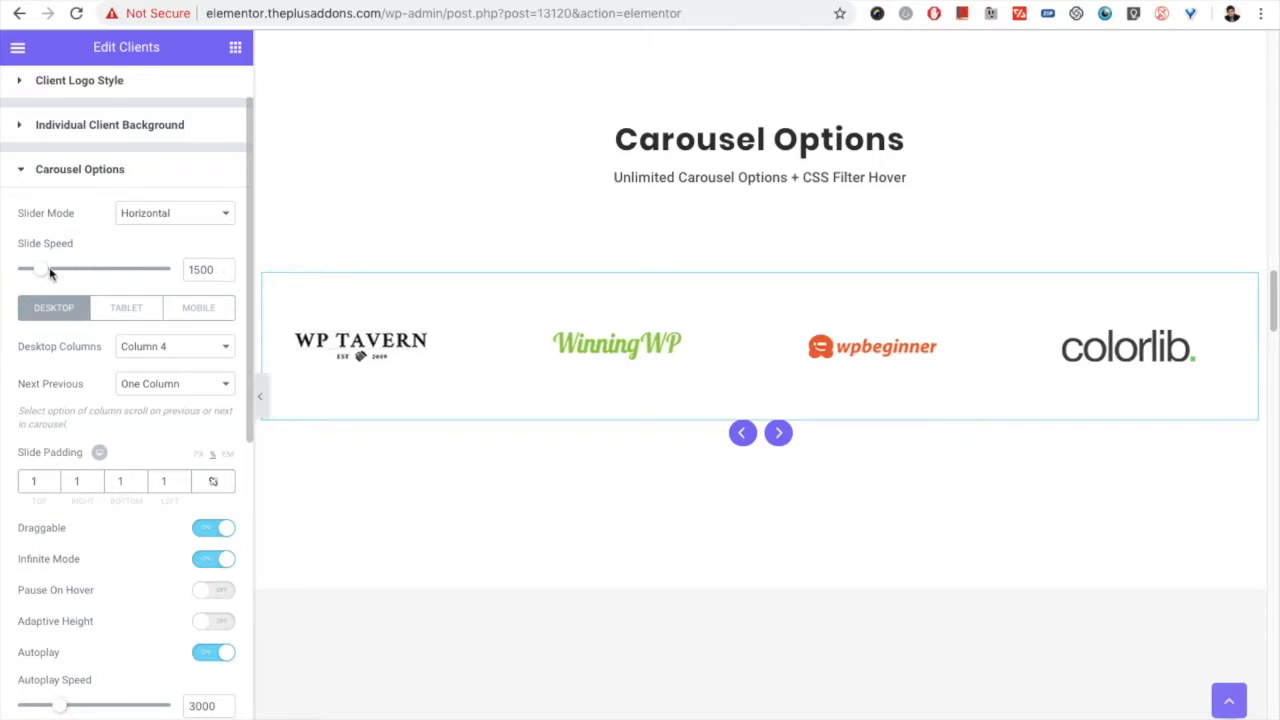
{"action": "scroll", "coordinate": [95, 330], "scroll_direction": "down", "scroll_amount": 1}
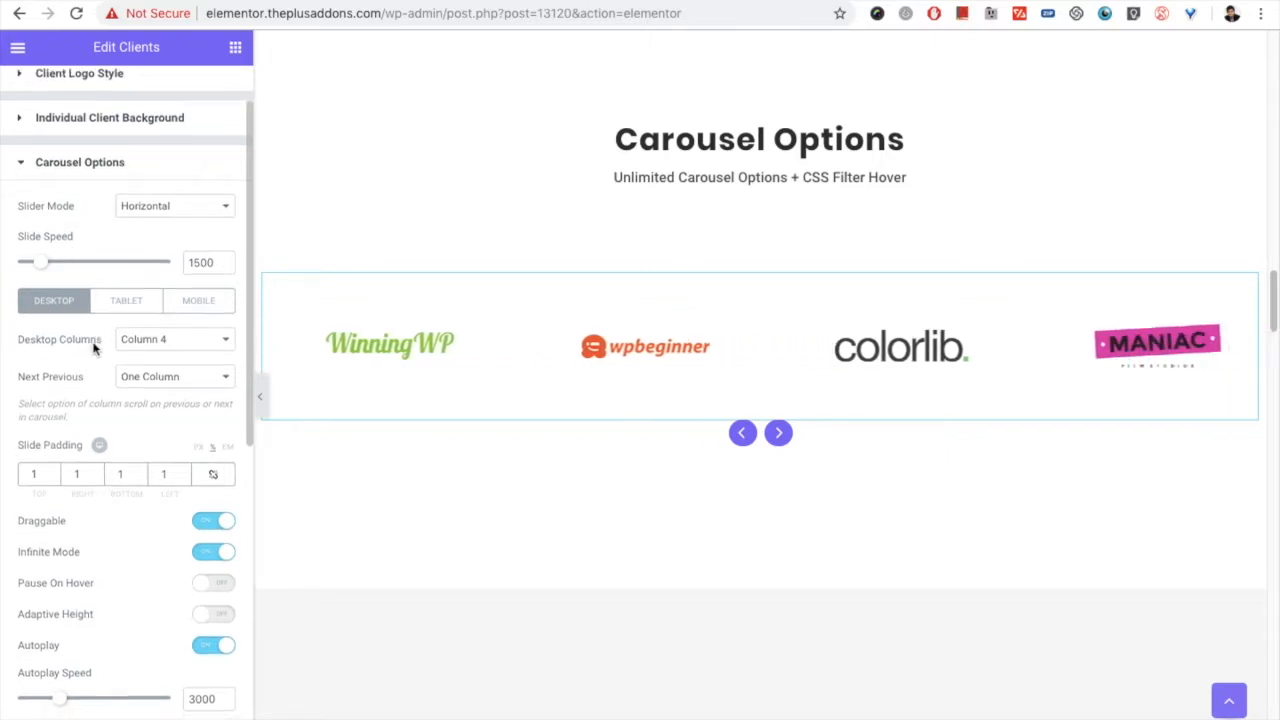
{"action": "left_click", "coordinate": [124, 291]}
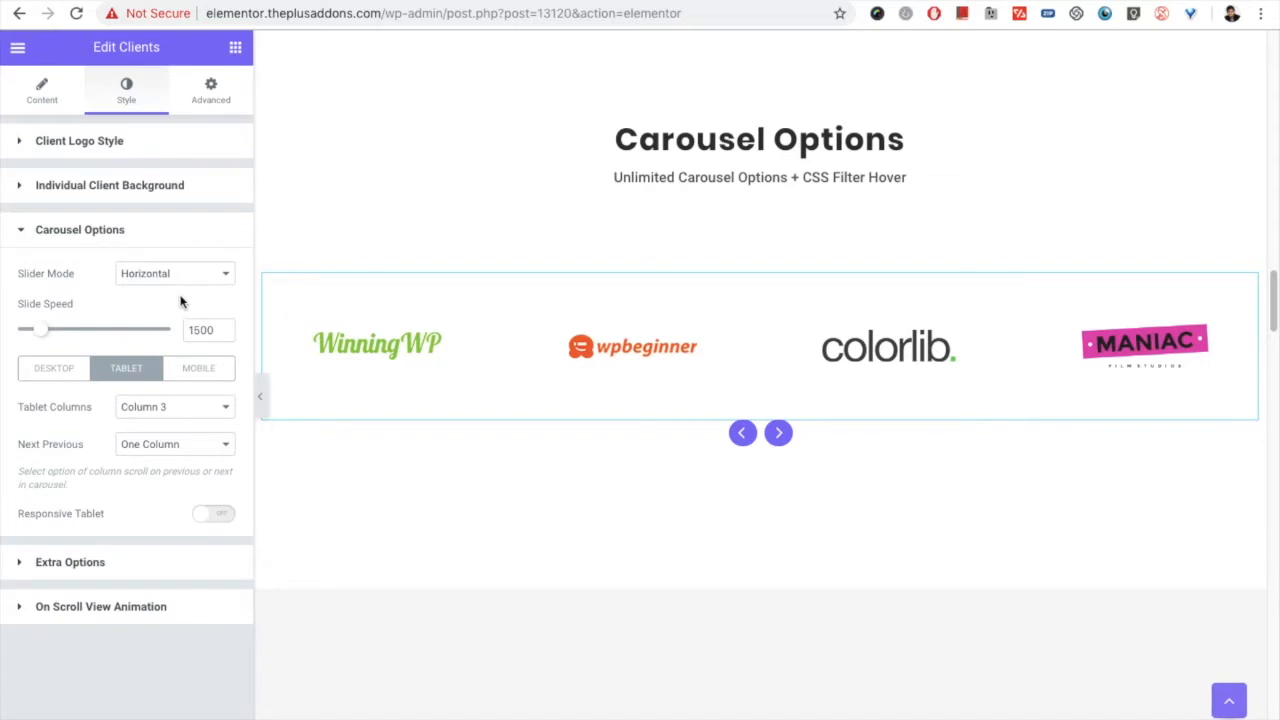
{"action": "left_click", "coordinate": [189, 369]}
{"action": "left_click", "coordinate": [53, 369]}
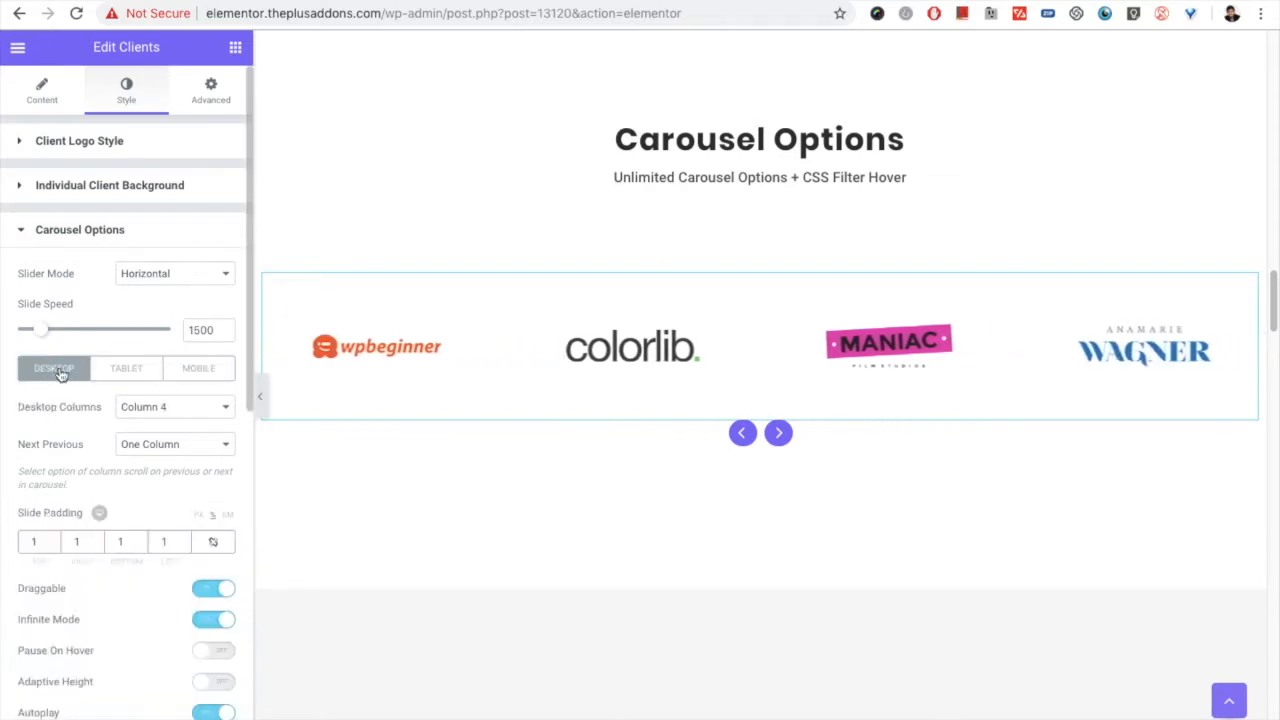
Step: Examine the carousel's Next Previous choices, slide padding, draggable, infinite, pause, adaptive height and autoplay settings
{"action": "scroll", "coordinate": [90, 400], "scroll_direction": "down", "scroll_amount": 3}
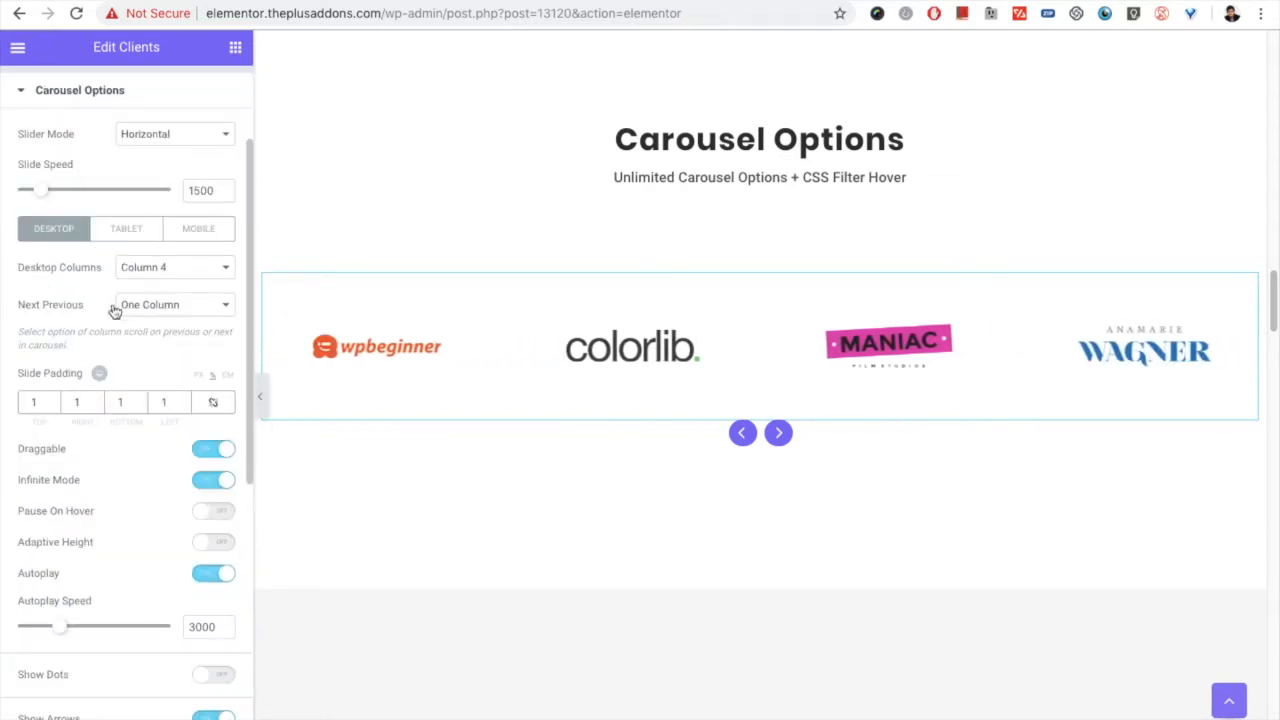
{"action": "left_click", "coordinate": [150, 307]}
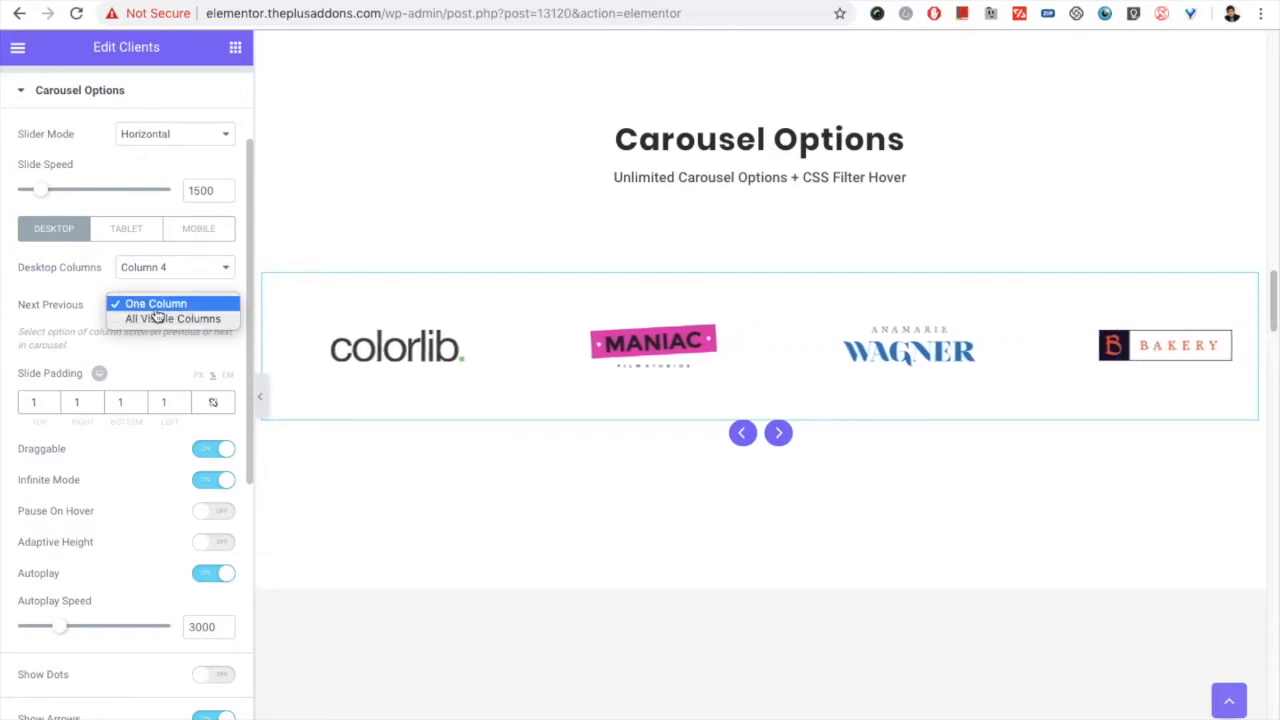
{"action": "left_click", "coordinate": [150, 303]}
{"action": "scroll", "coordinate": [55, 400], "scroll_direction": "down", "scroll_amount": 1}
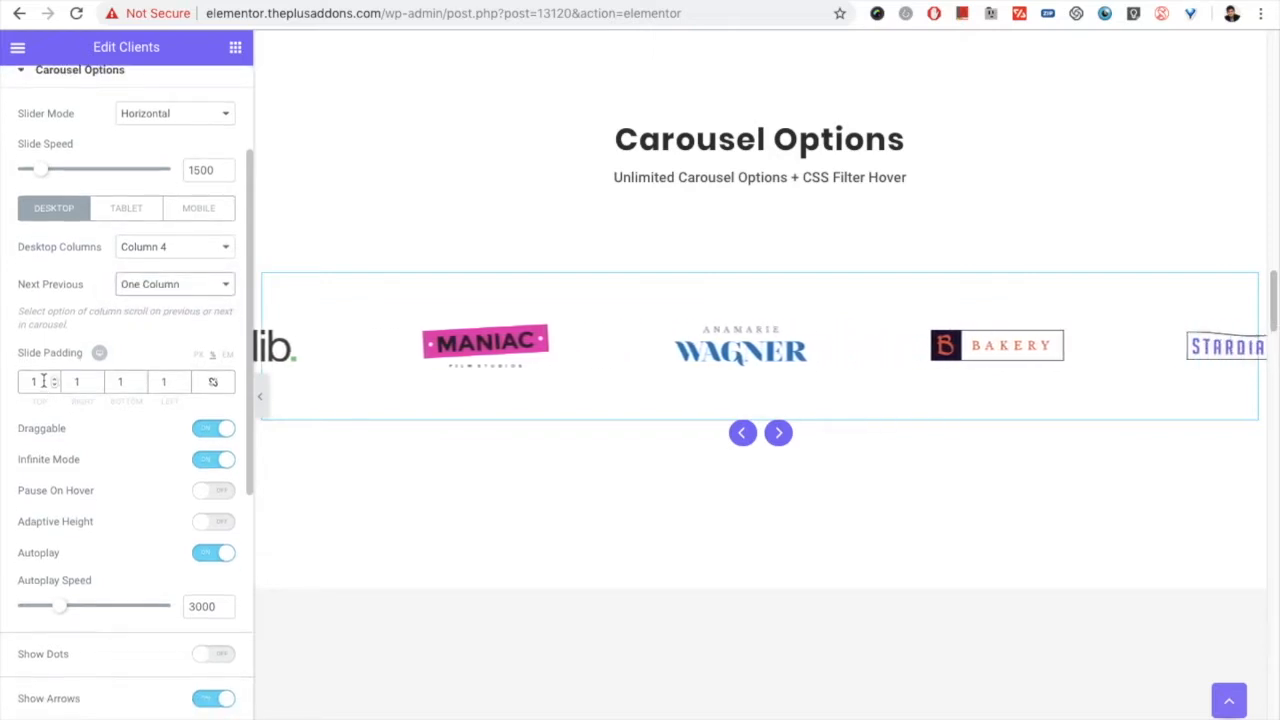
{"action": "left_click", "coordinate": [33, 385]}
{"action": "scroll", "coordinate": [96, 421], "scroll_direction": "down", "scroll_amount": 1}
{"action": "scroll", "coordinate": [96, 421], "scroll_direction": "down", "scroll_amount": 5}
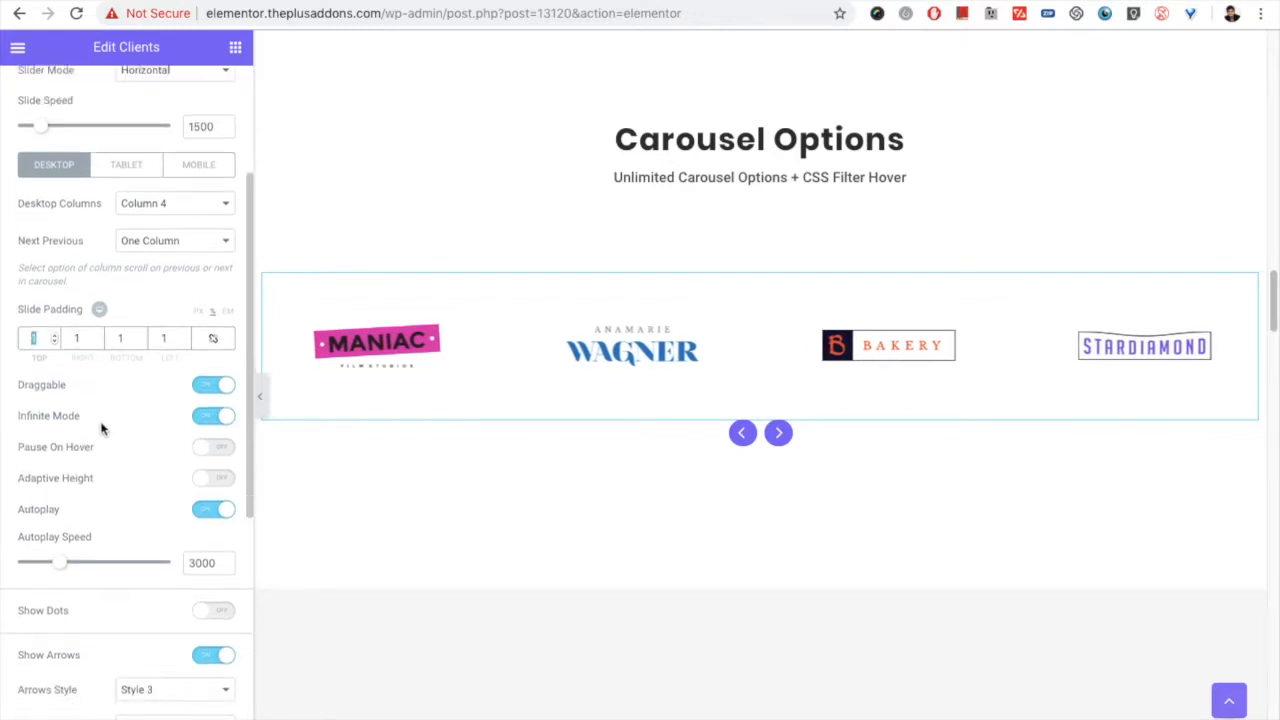
{"action": "scroll", "coordinate": [88, 410], "scroll_direction": "up", "scroll_amount": 1}
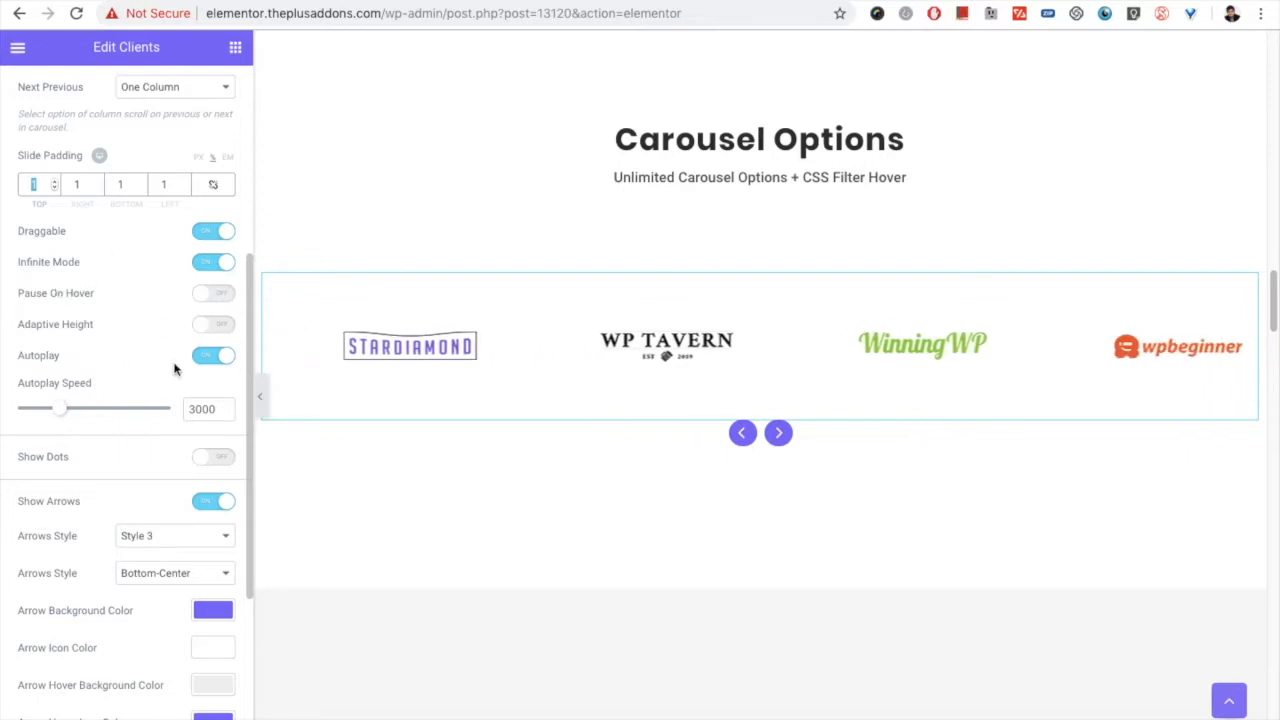
{"action": "scroll", "coordinate": [129, 480], "scroll_direction": "down", "scroll_amount": 3}
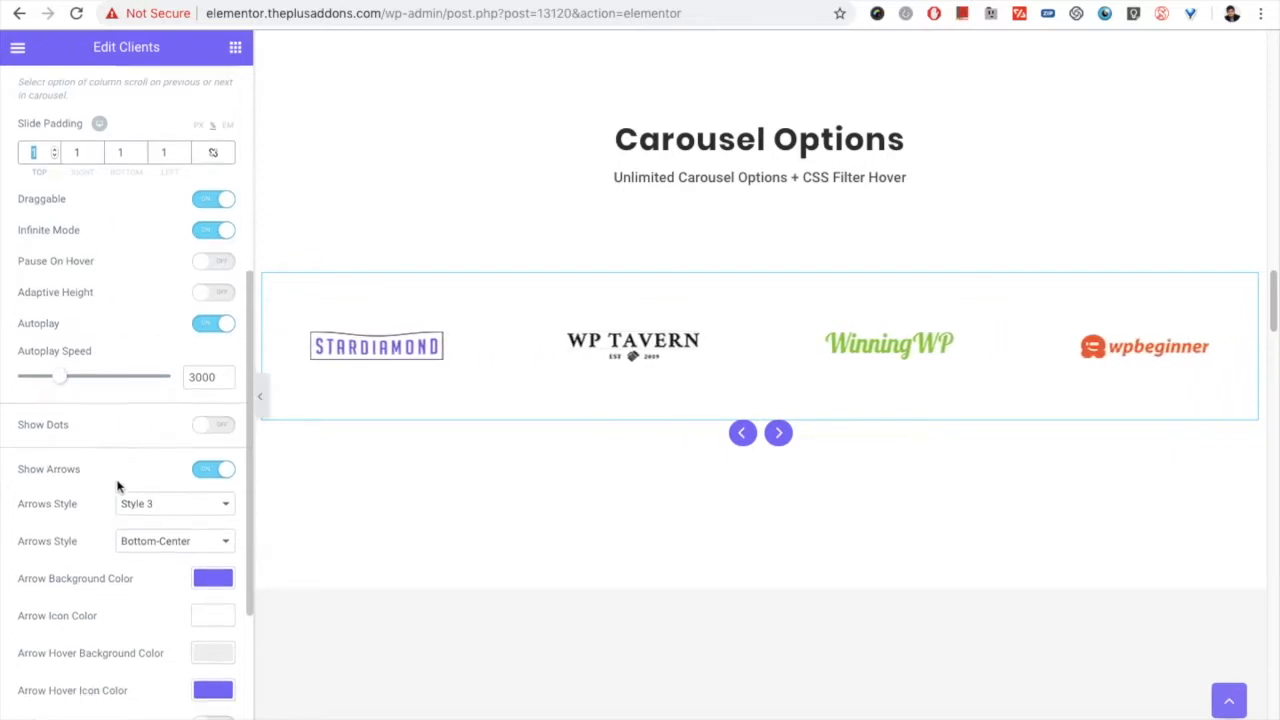
Step: Show navigation dots on the carousel in Style 4 and set the dots' top padding to 12
{"action": "left_click", "coordinate": [206, 356]}
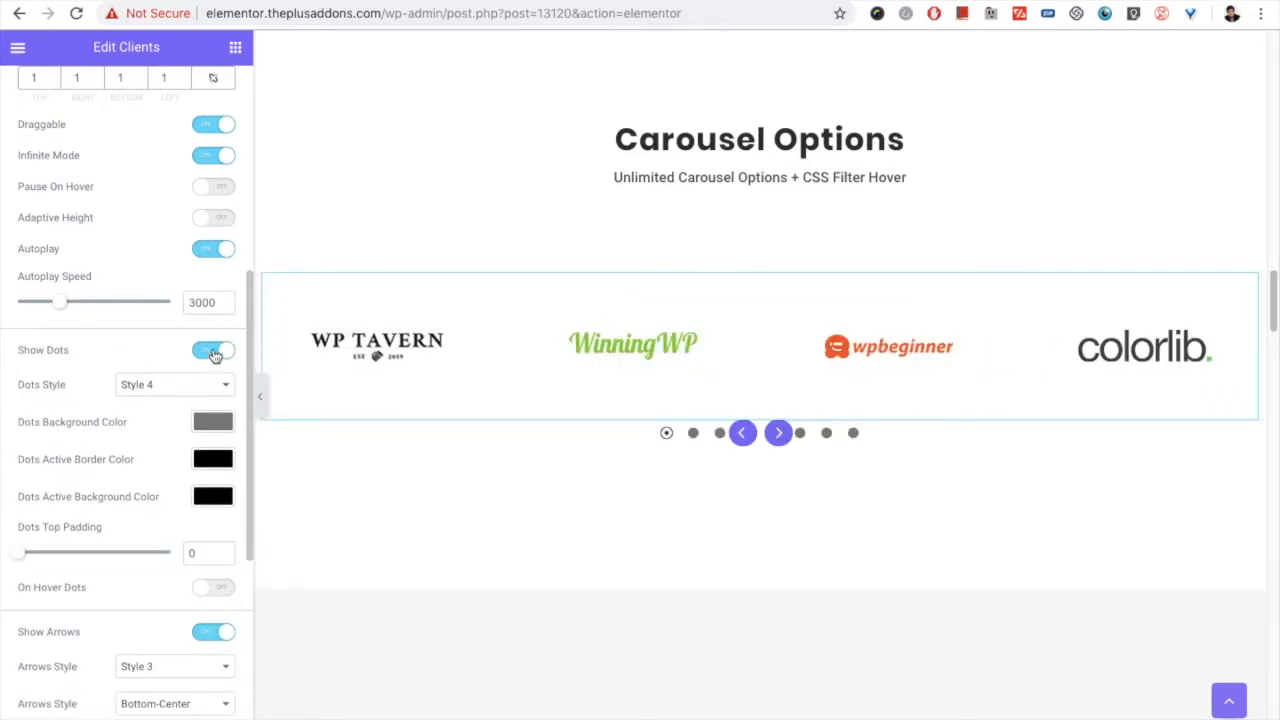
{"action": "left_click", "coordinate": [165, 390]}
{"action": "left_click", "coordinate": [156, 388]}
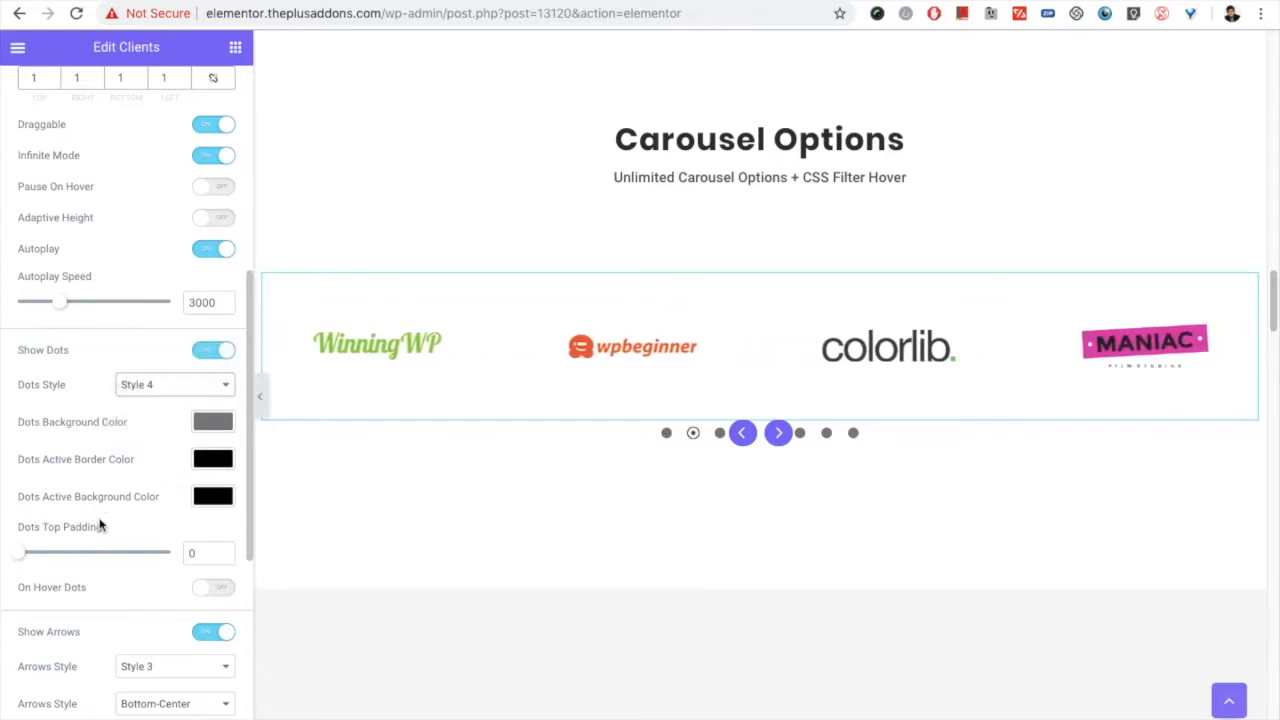
{"action": "scroll", "coordinate": [96, 515], "scroll_direction": "down", "scroll_amount": 1}
{"action": "left_click_drag", "start_coordinate": [25, 547], "coordinate": [23, 545]}
{"action": "scroll", "coordinate": [95, 540], "scroll_direction": "down", "scroll_amount": 2}
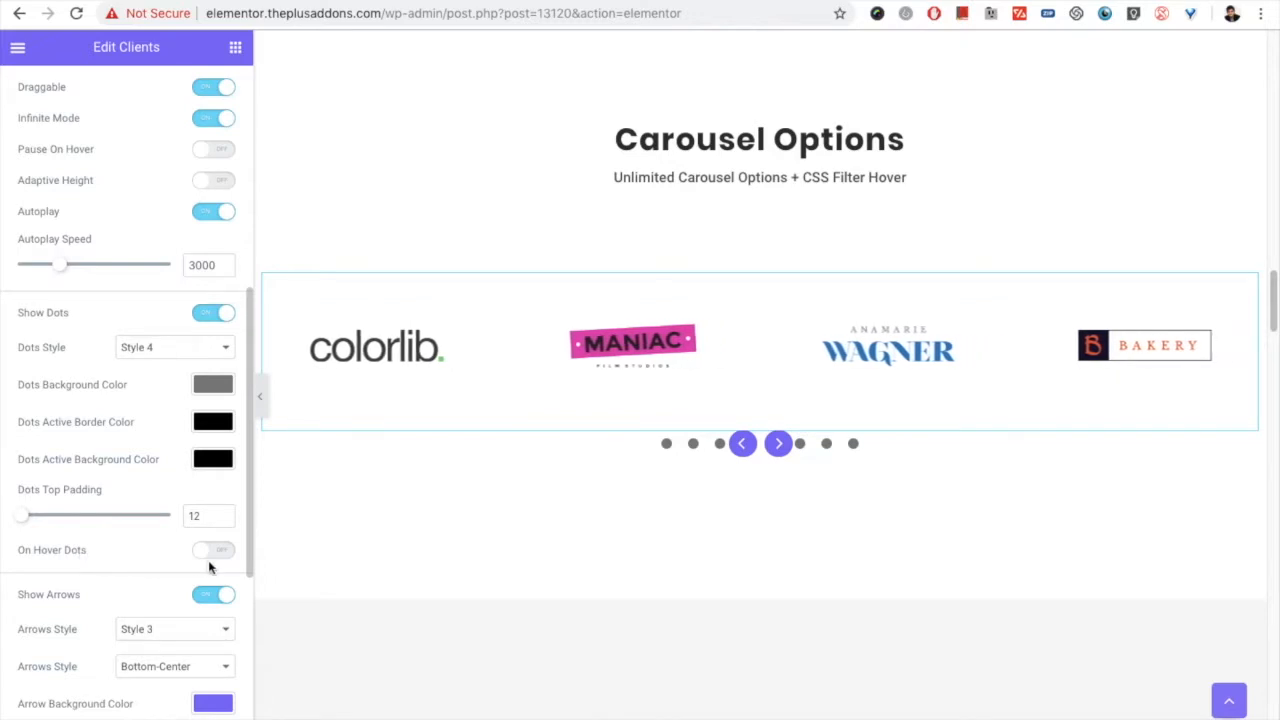
Step: Hide the carousel's arrows, enable On Hover Dots, and switch the navigation dots off
{"action": "left_click", "coordinate": [203, 594]}
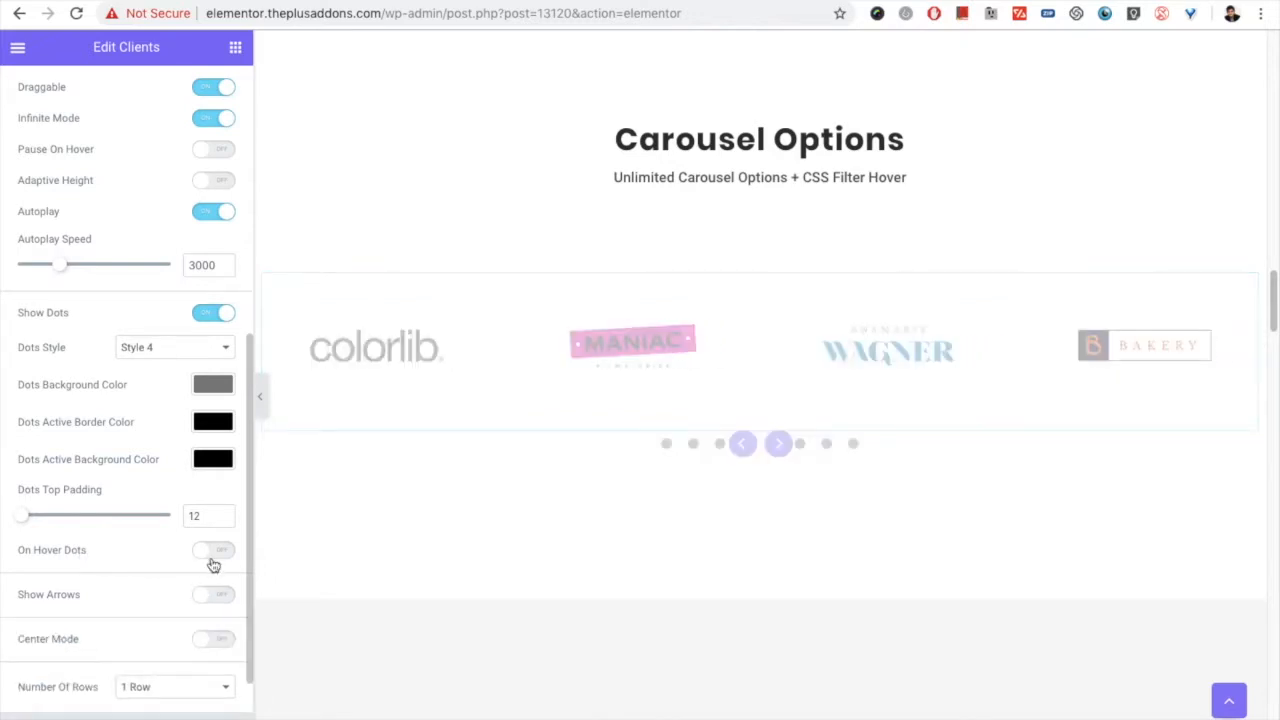
{"action": "left_click", "coordinate": [211, 558]}
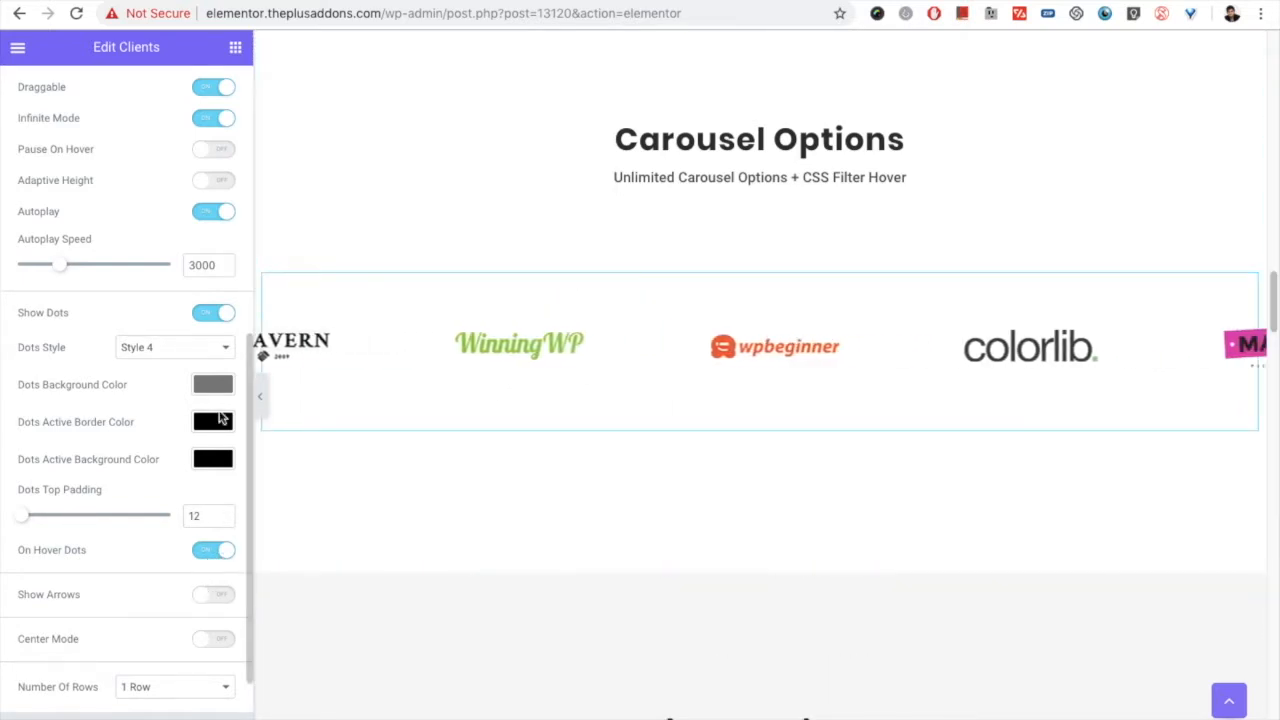
{"action": "left_click", "coordinate": [208, 315]}
Step: Turn on the carousel's arrows, review the available arrow styles, and hide the arrows again
{"action": "left_click", "coordinate": [217, 520]}
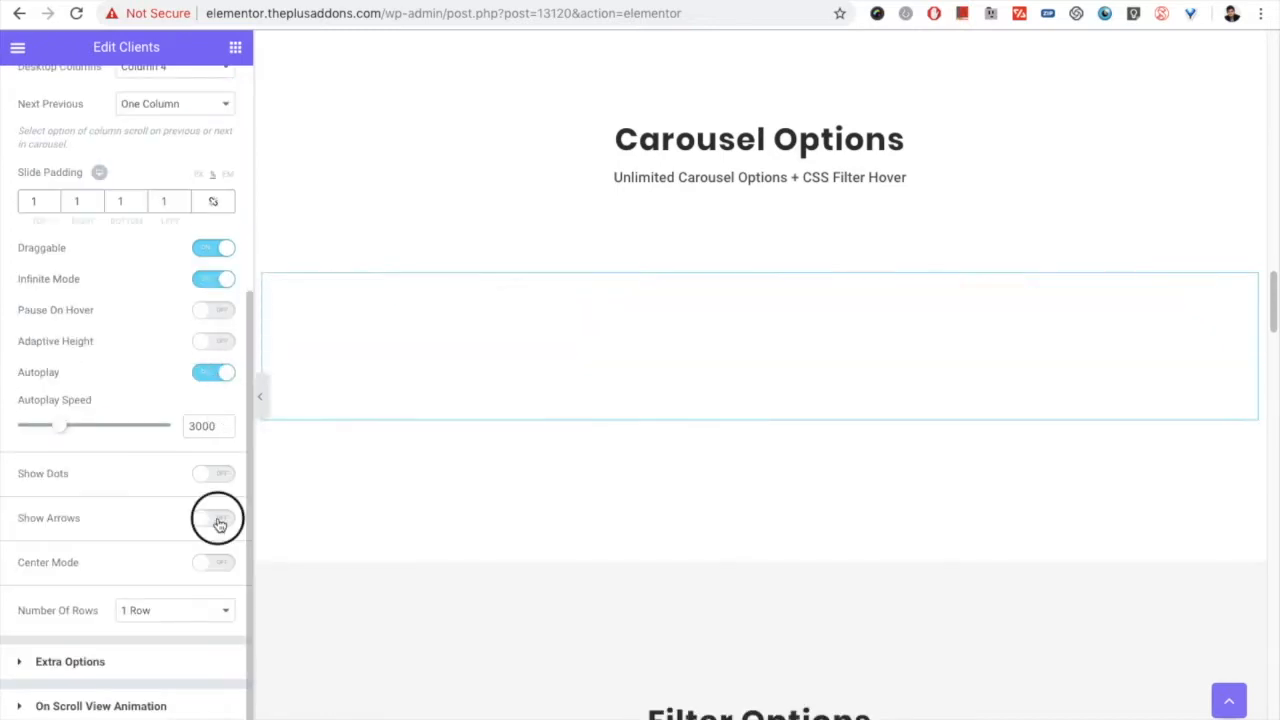
{"action": "scroll", "coordinate": [177, 543], "scroll_direction": "down", "scroll_amount": 2}
{"action": "left_click", "coordinate": [157, 393]}
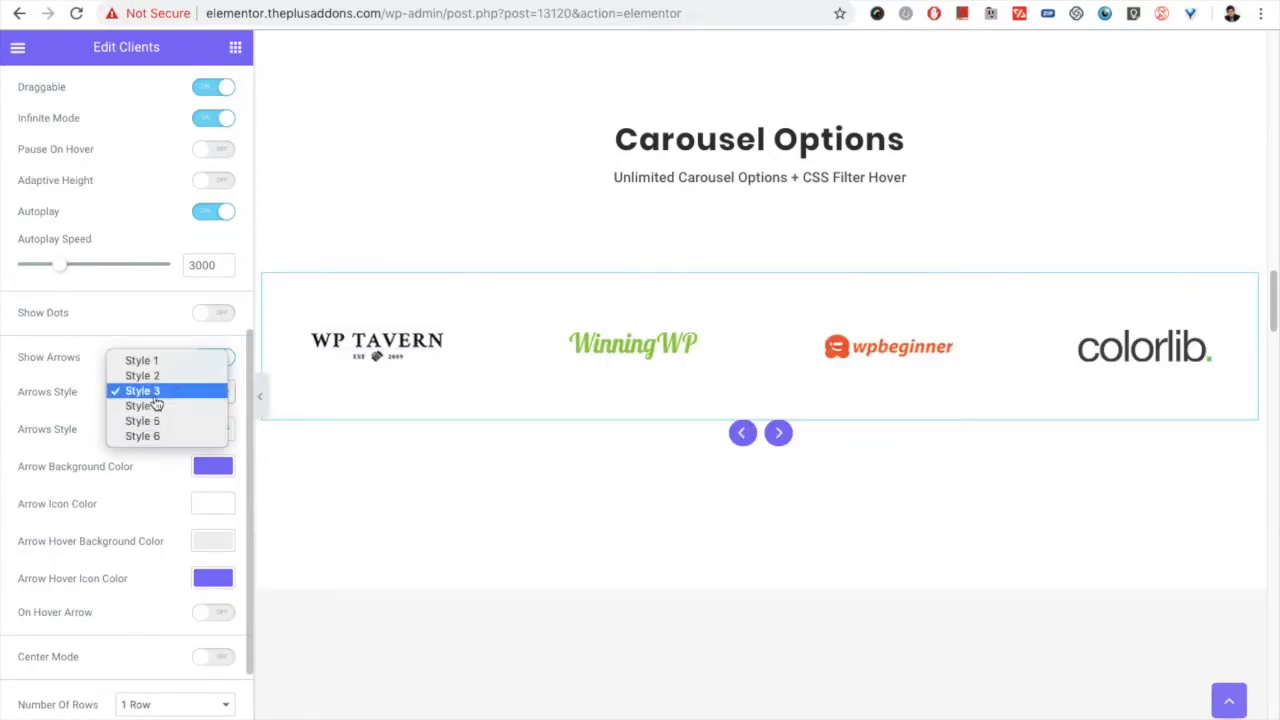
{"action": "left_click", "coordinate": [156, 396]}
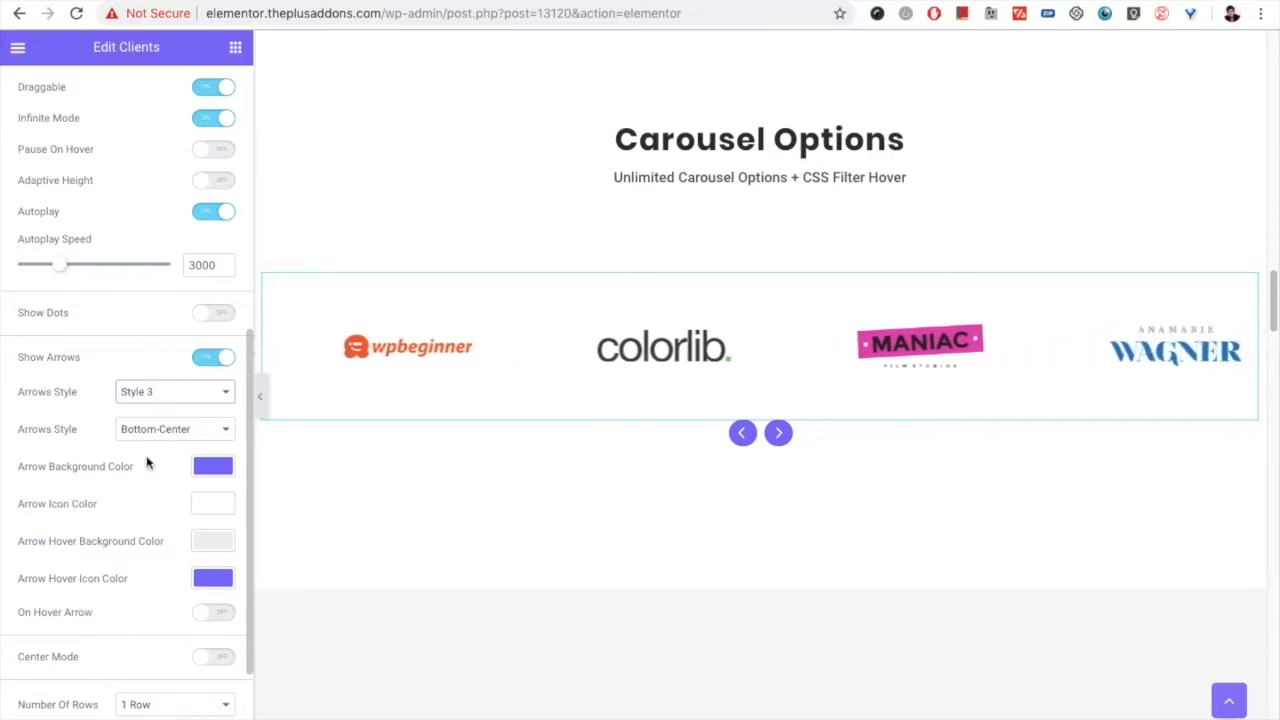
{"action": "left_click", "coordinate": [200, 362]}
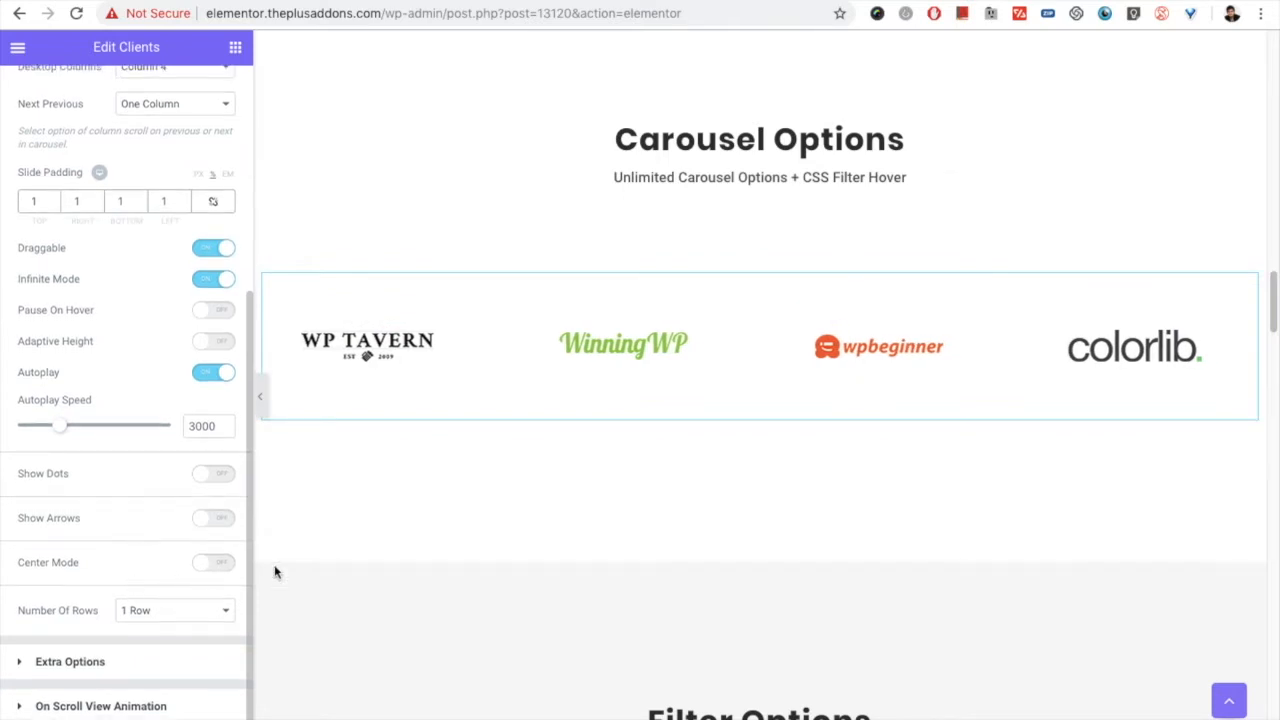
Step: Open the Carousel Options of the Center Mode Carousel's Clients widget and examine its center padding, slide effect, scale and opacity settings
{"action": "scroll", "coordinate": [543, 477], "scroll_direction": "down", "scroll_amount": 7}
{"action": "scroll", "coordinate": [702, 532], "scroll_direction": "down", "scroll_amount": 15}
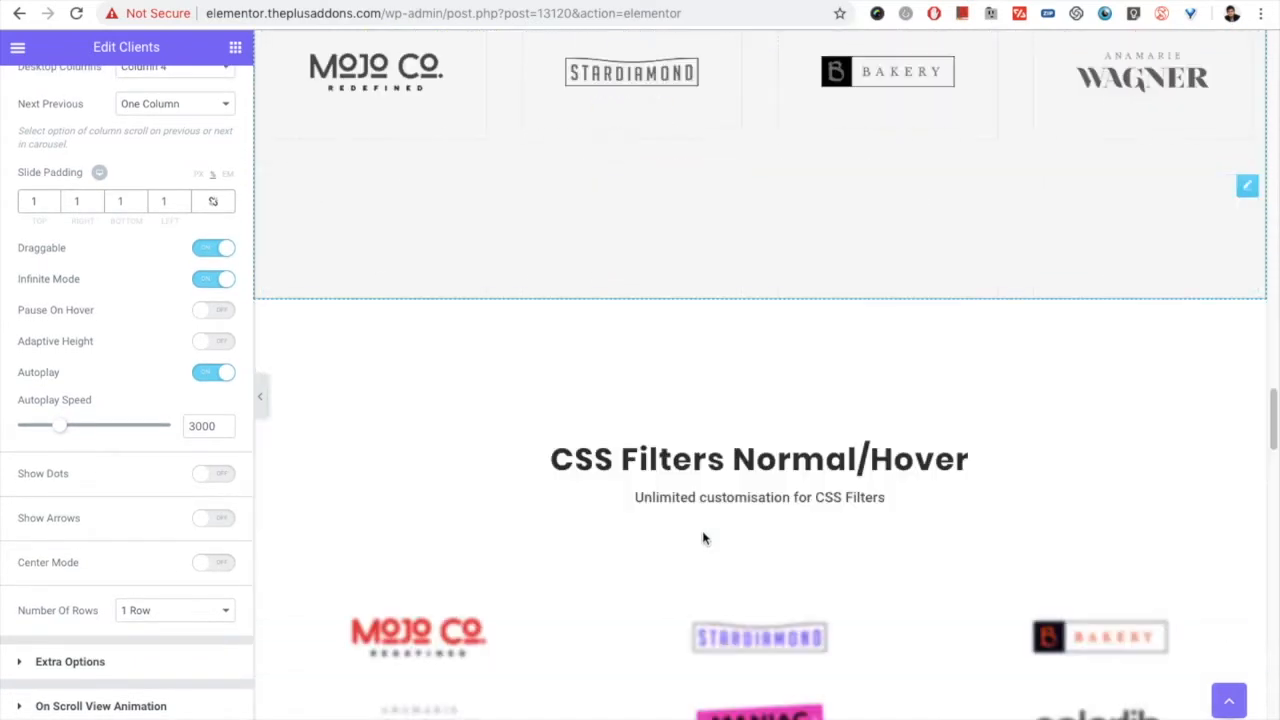
{"action": "scroll", "coordinate": [702, 541], "scroll_direction": "down", "scroll_amount": 6}
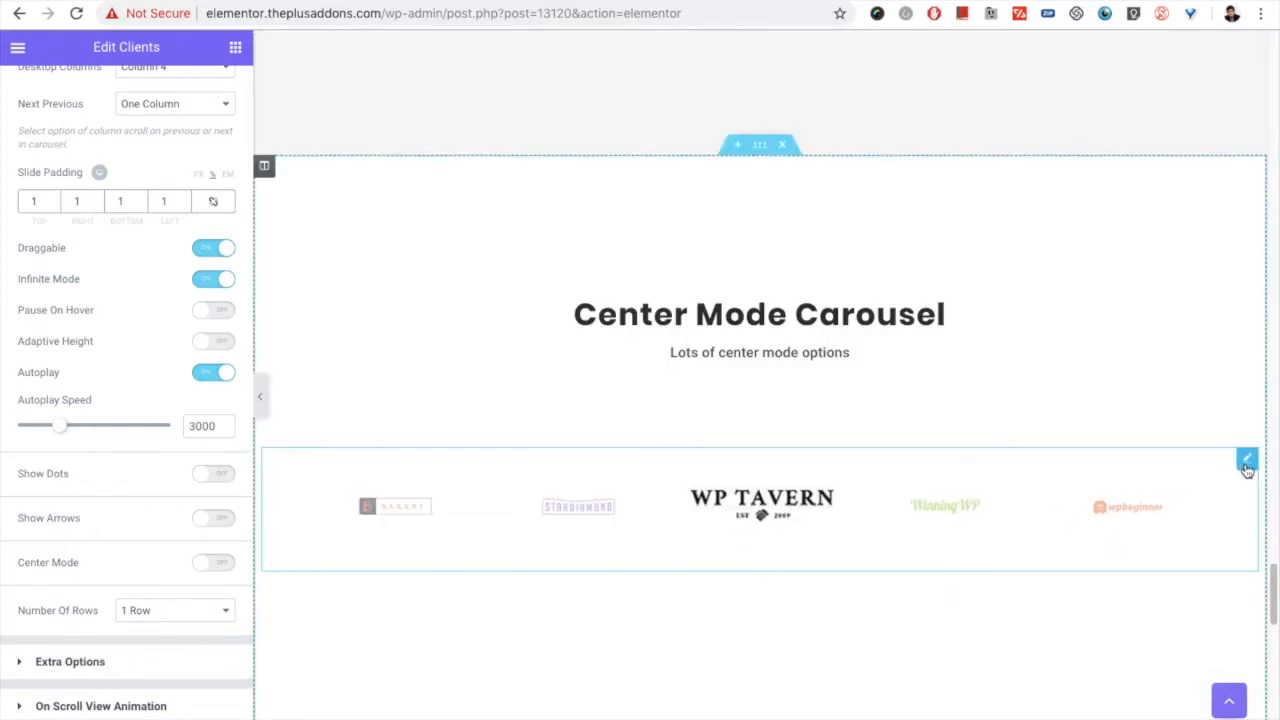
{"action": "left_click", "coordinate": [1246, 459]}
{"action": "left_click", "coordinate": [126, 92]}
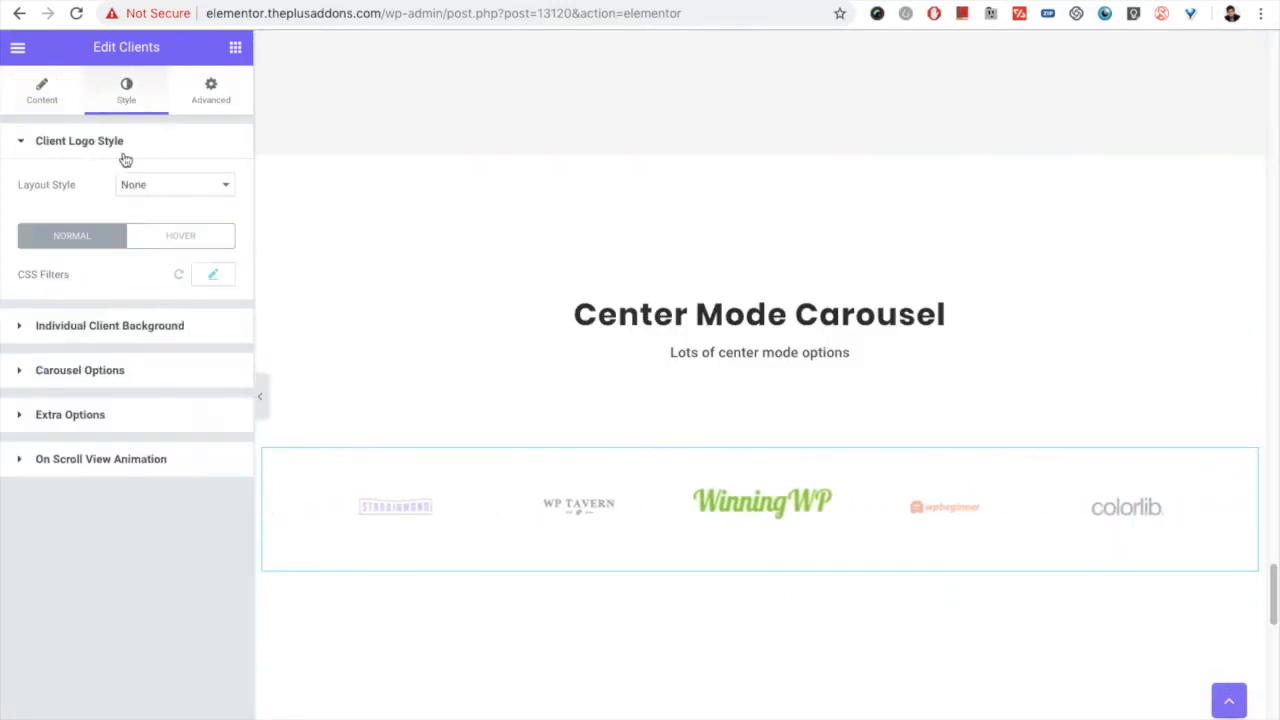
{"action": "left_click", "coordinate": [80, 372]}
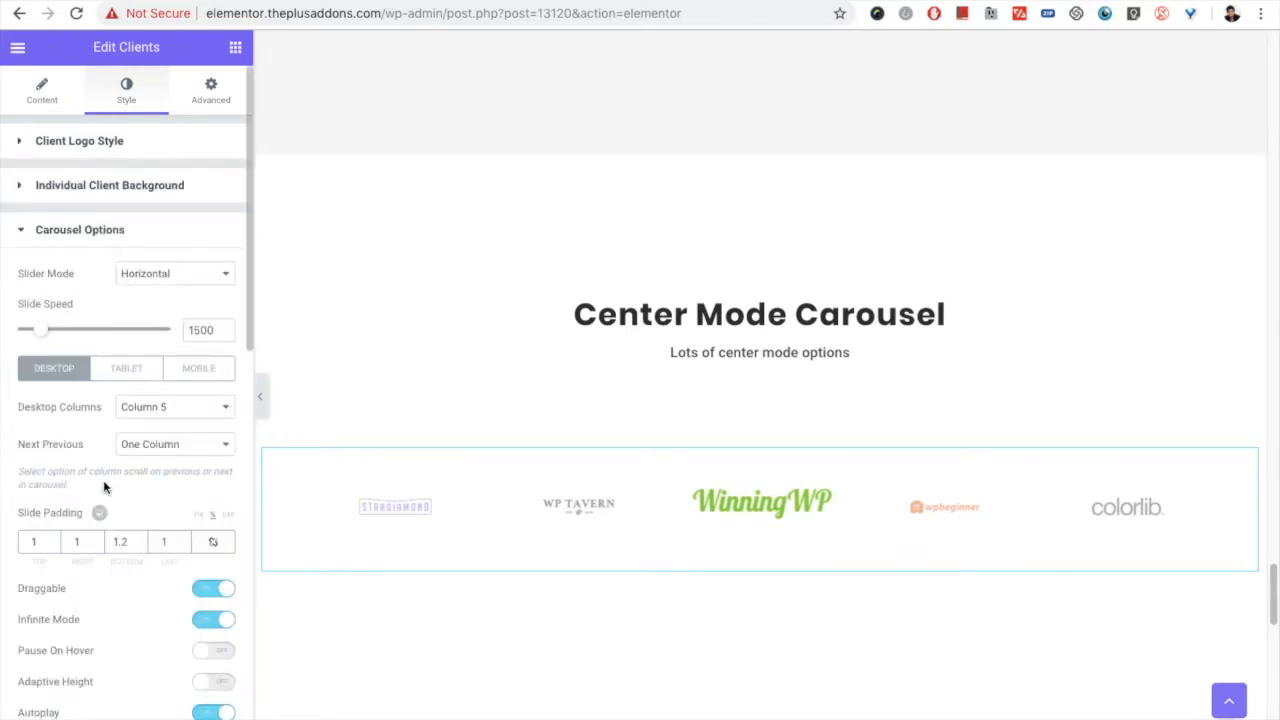
{"action": "scroll", "coordinate": [90, 480], "scroll_direction": "down", "scroll_amount": 5}
{"action": "scroll", "coordinate": [75, 478], "scroll_direction": "down", "scroll_amount": 3}
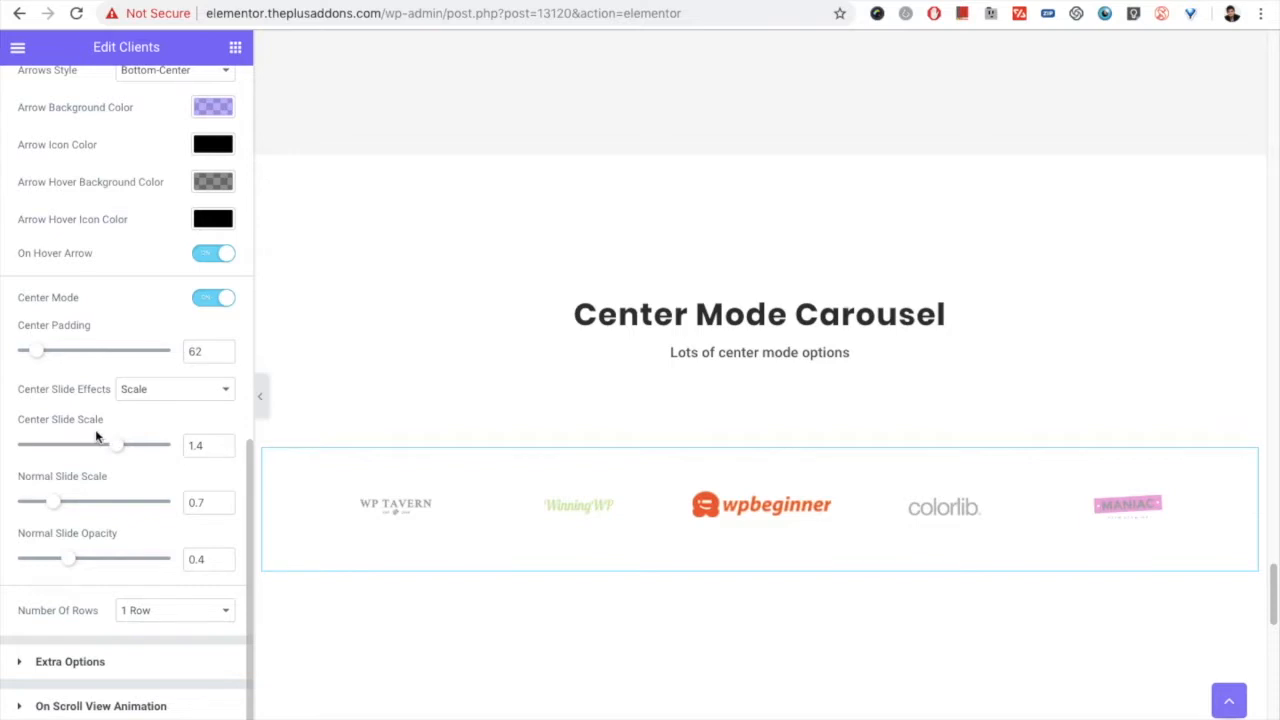
Step: Review the Center Mode Carousel's columns and arrow settings, and set its center padding to 48
{"action": "scroll", "coordinate": [95, 429], "scroll_direction": "up", "scroll_amount": 5}
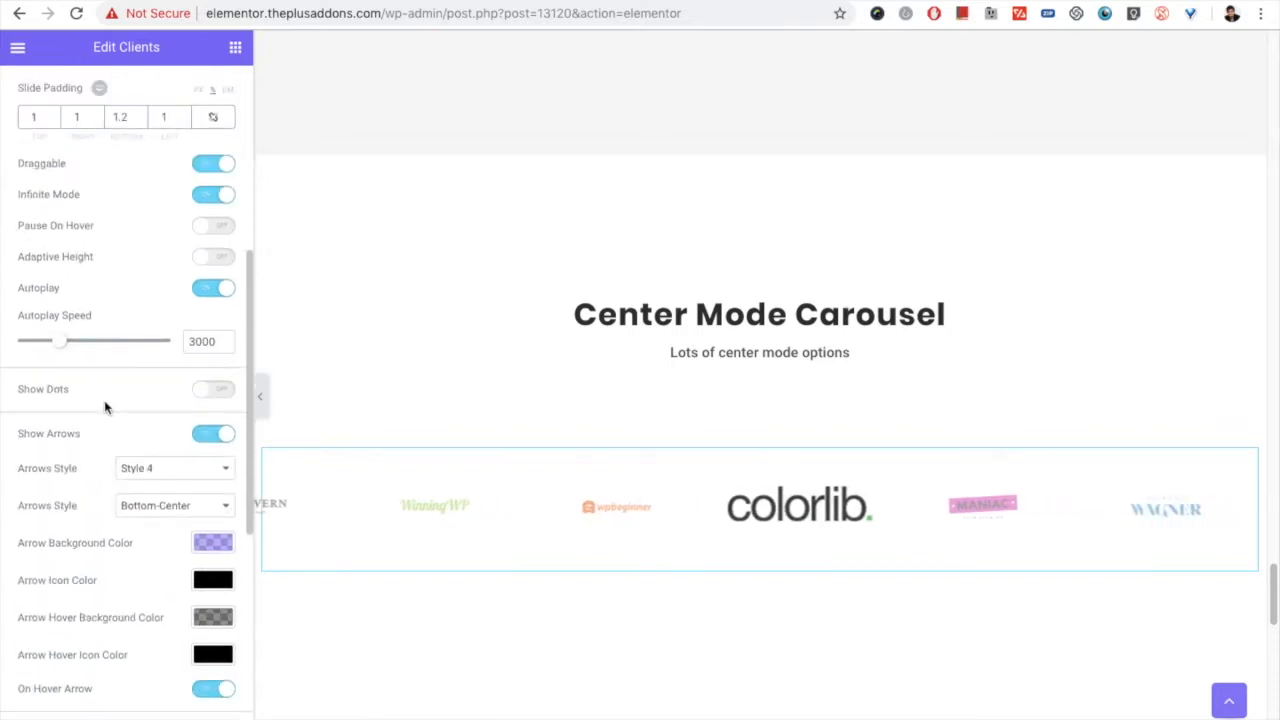
{"action": "scroll", "coordinate": [105, 407], "scroll_direction": "up", "scroll_amount": 2}
{"action": "scroll", "coordinate": [106, 306], "scroll_direction": "up", "scroll_amount": 1}
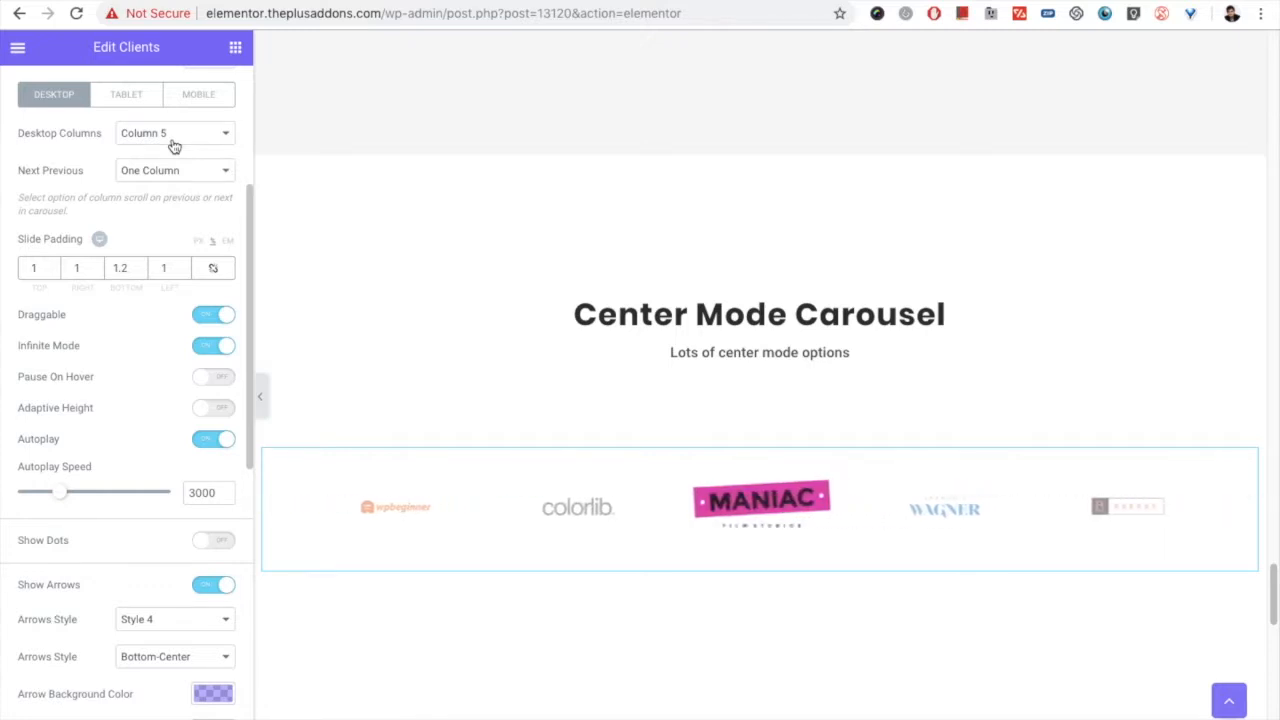
{"action": "scroll", "coordinate": [86, 300], "scroll_direction": "down", "scroll_amount": 5}
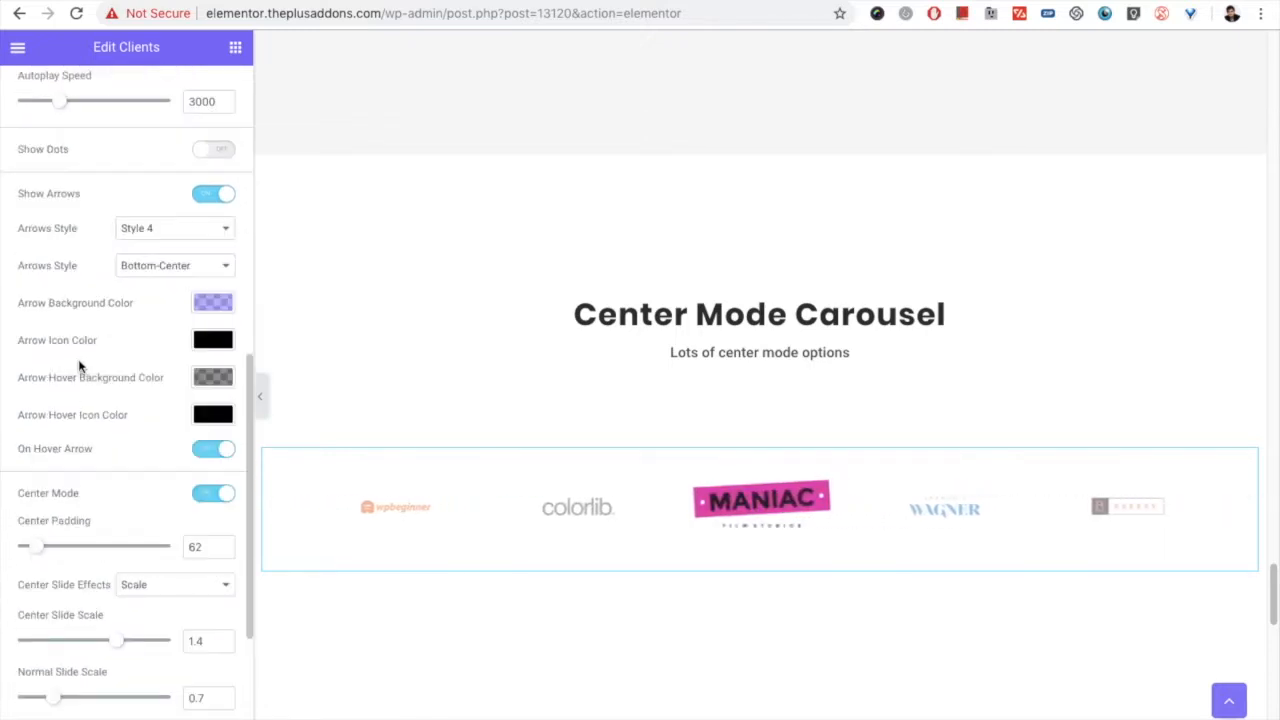
{"action": "scroll", "coordinate": [80, 380], "scroll_direction": "down", "scroll_amount": 2}
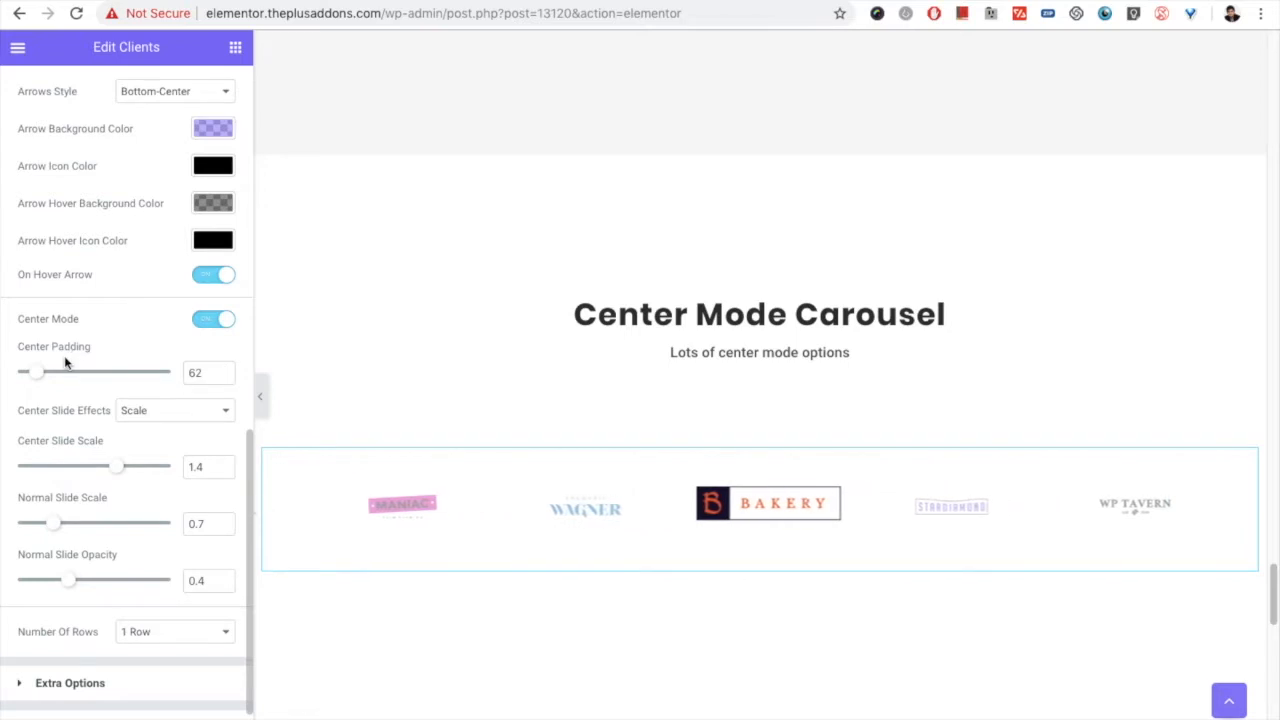
{"action": "left_click_drag", "start_coordinate": [43, 378], "coordinate": [47, 381]}
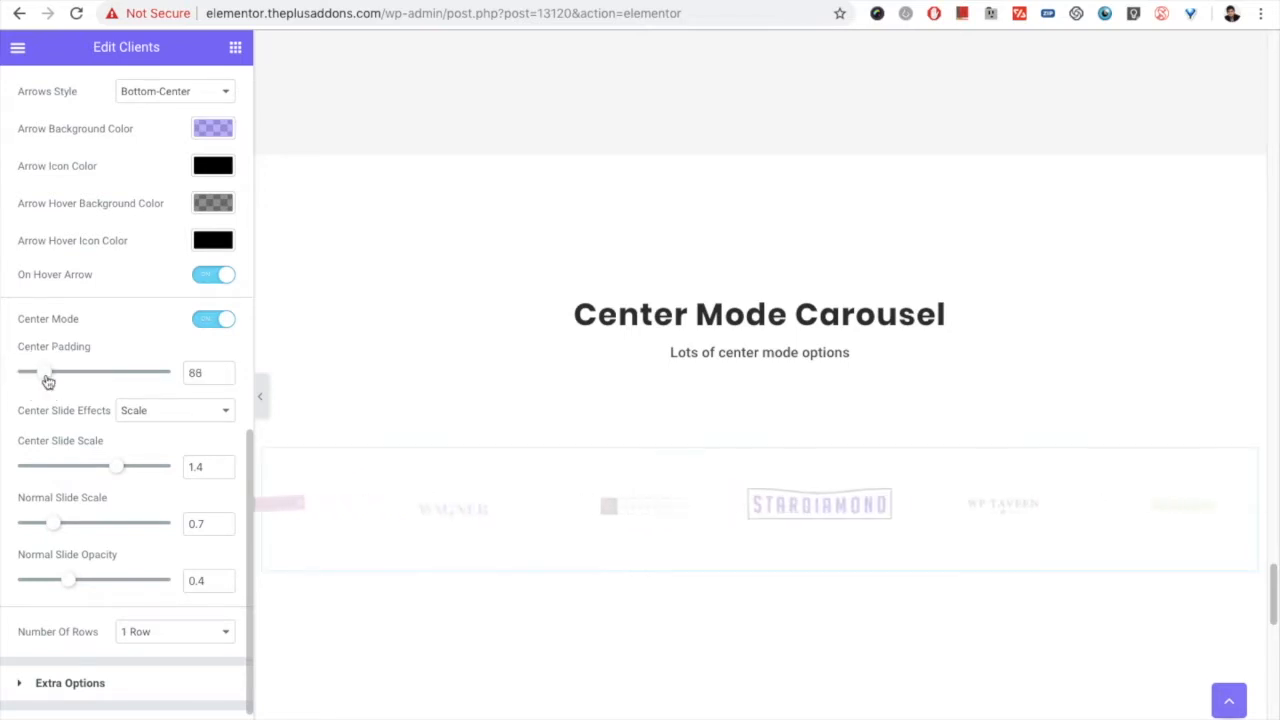
{"action": "left_click_drag", "start_coordinate": [48, 381], "coordinate": [34, 380]}
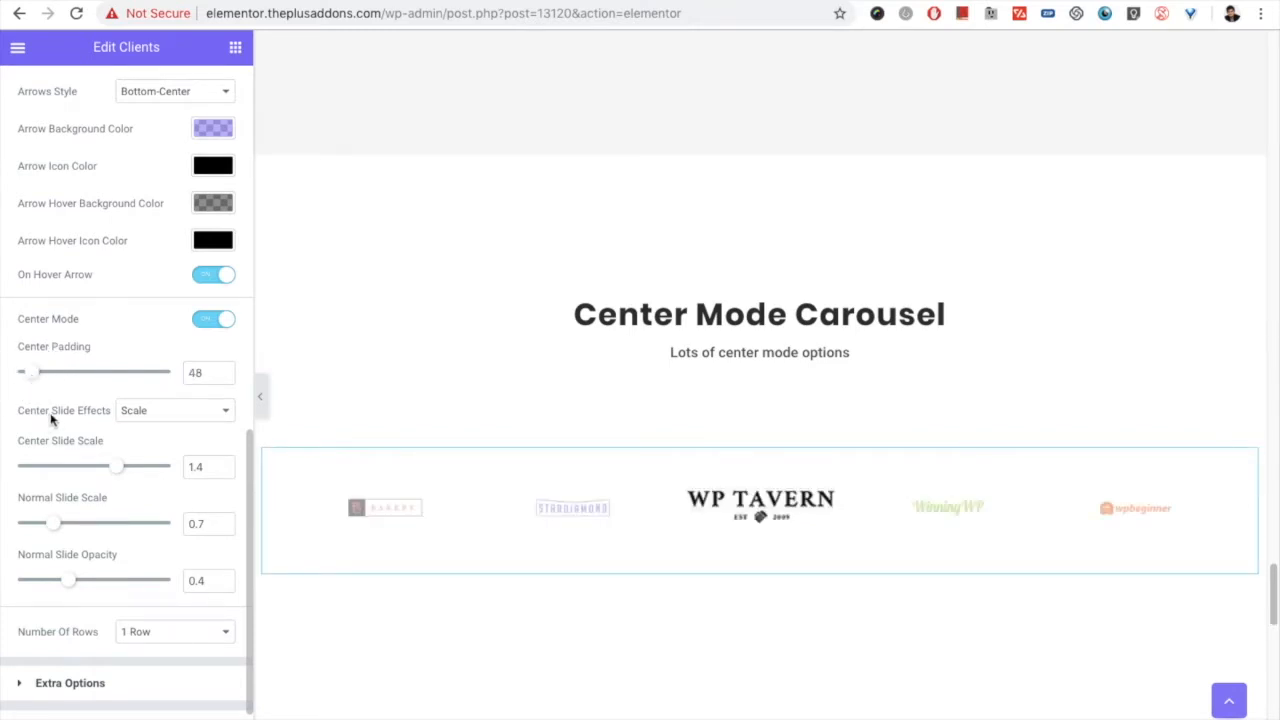
Step: Review the center slide effects, keeping Scale, then try a normal slide opacity of 1 and restore it to 0.4
{"action": "left_click", "coordinate": [148, 418]}
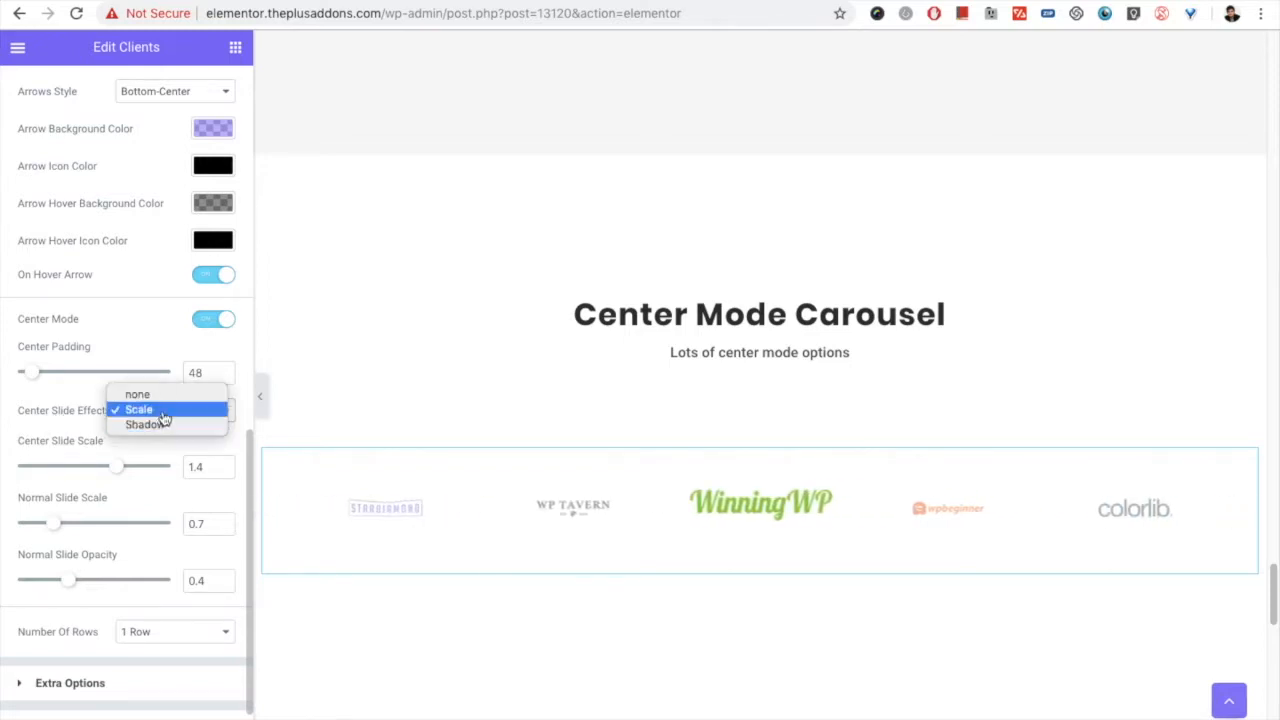
{"action": "left_click", "coordinate": [158, 411]}
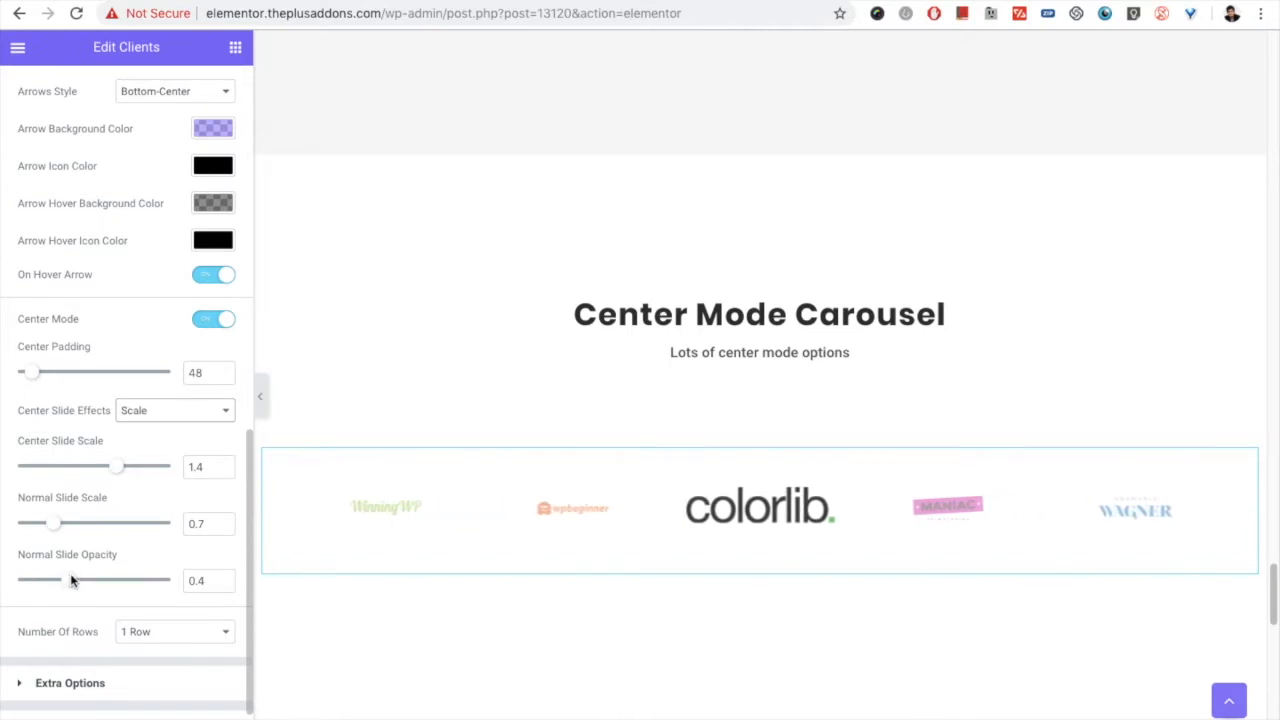
{"action": "left_click_drag", "start_coordinate": [70, 585], "coordinate": [181, 590]}
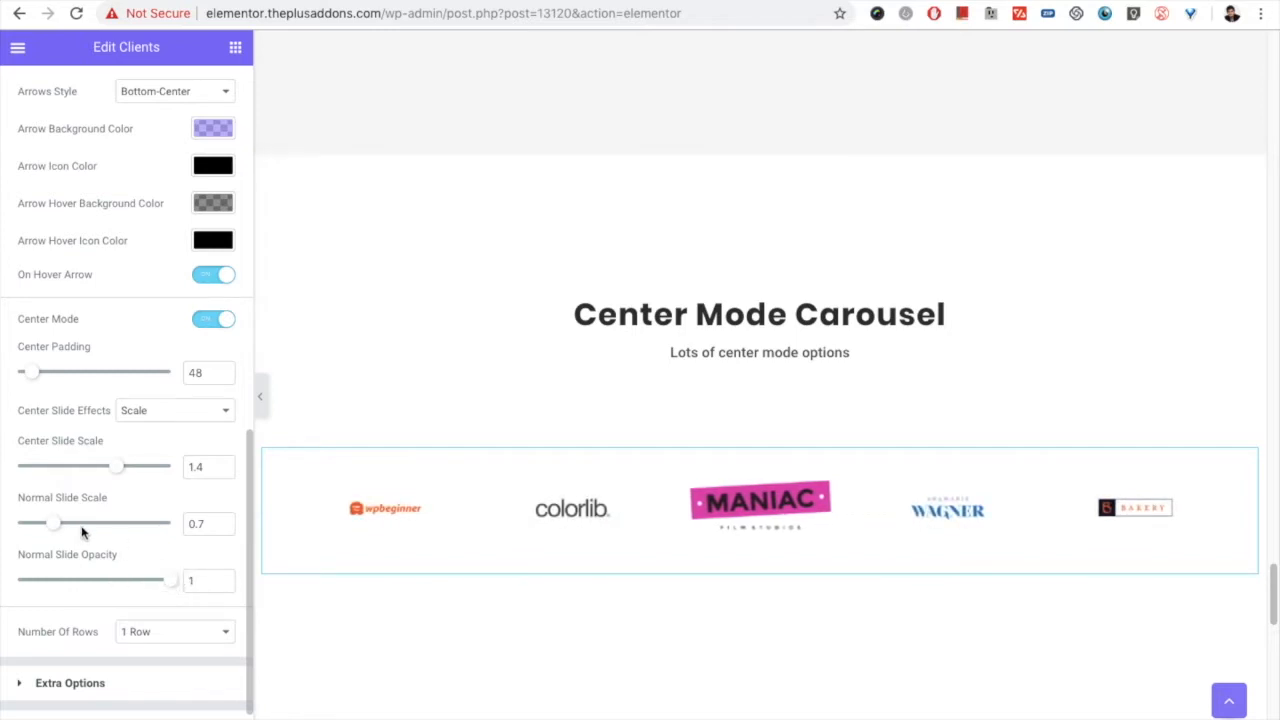
{"action": "left_click_drag", "start_coordinate": [167, 581], "coordinate": [62, 580]}
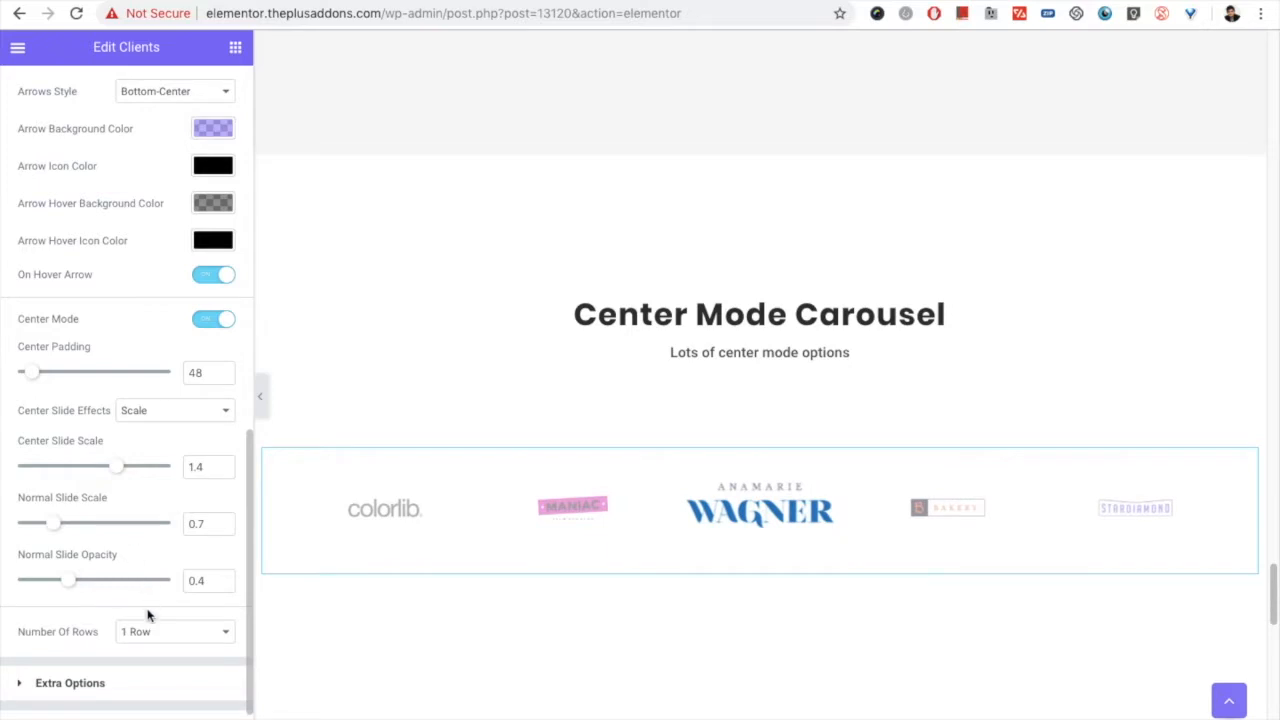
Step: Try the Shadow effect on the center slide and switch back to Scale
{"action": "left_click", "coordinate": [163, 414]}
{"action": "left_click", "coordinate": [163, 427]}
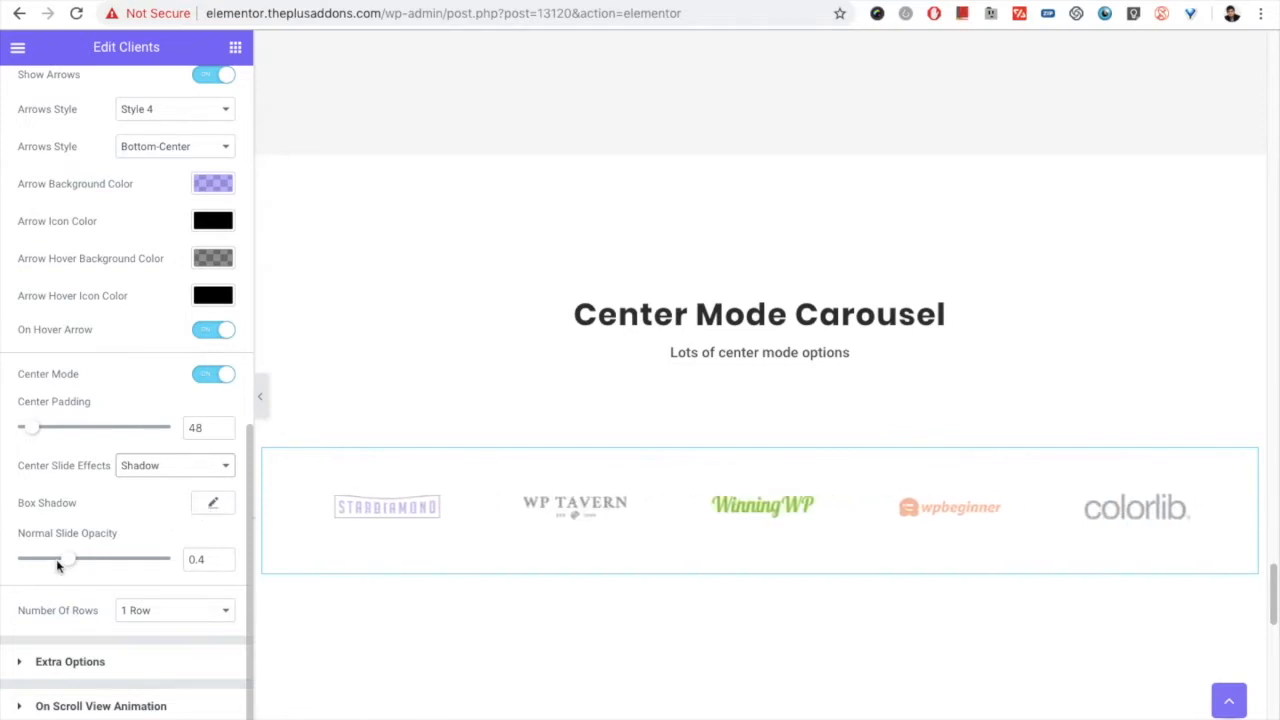
{"action": "left_click", "coordinate": [149, 465]}
{"action": "left_click", "coordinate": [145, 450]}
{"action": "scroll", "coordinate": [120, 525], "scroll_direction": "down", "scroll_amount": 1}
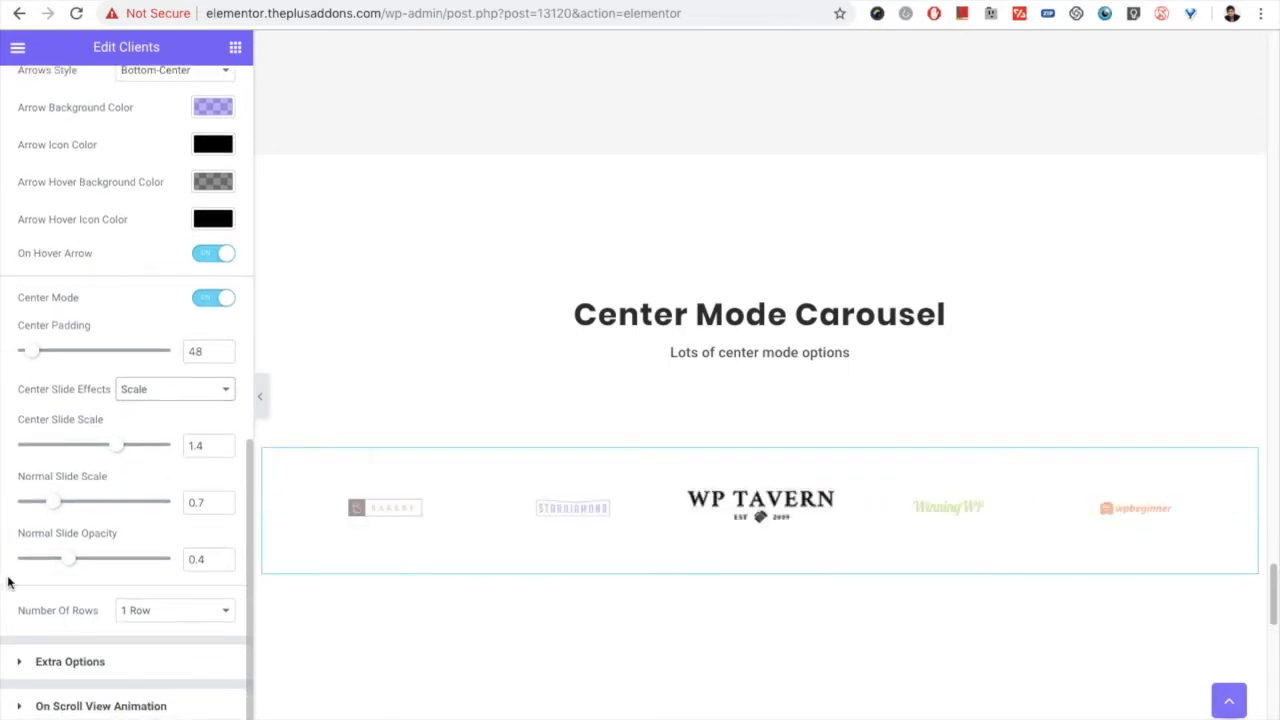
Step: Review the carousel's available row counts and the Extra Options of the widget's content settings
{"action": "left_click", "coordinate": [128, 610]}
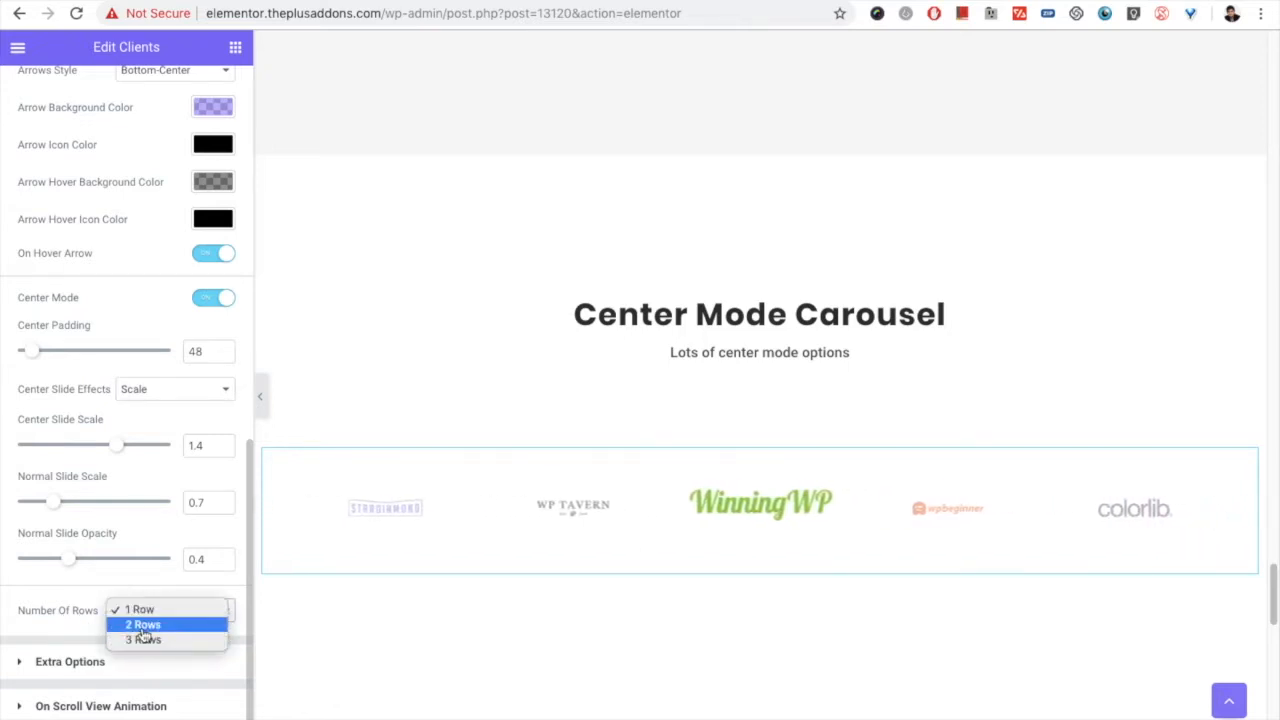
{"action": "left_click", "coordinate": [72, 612]}
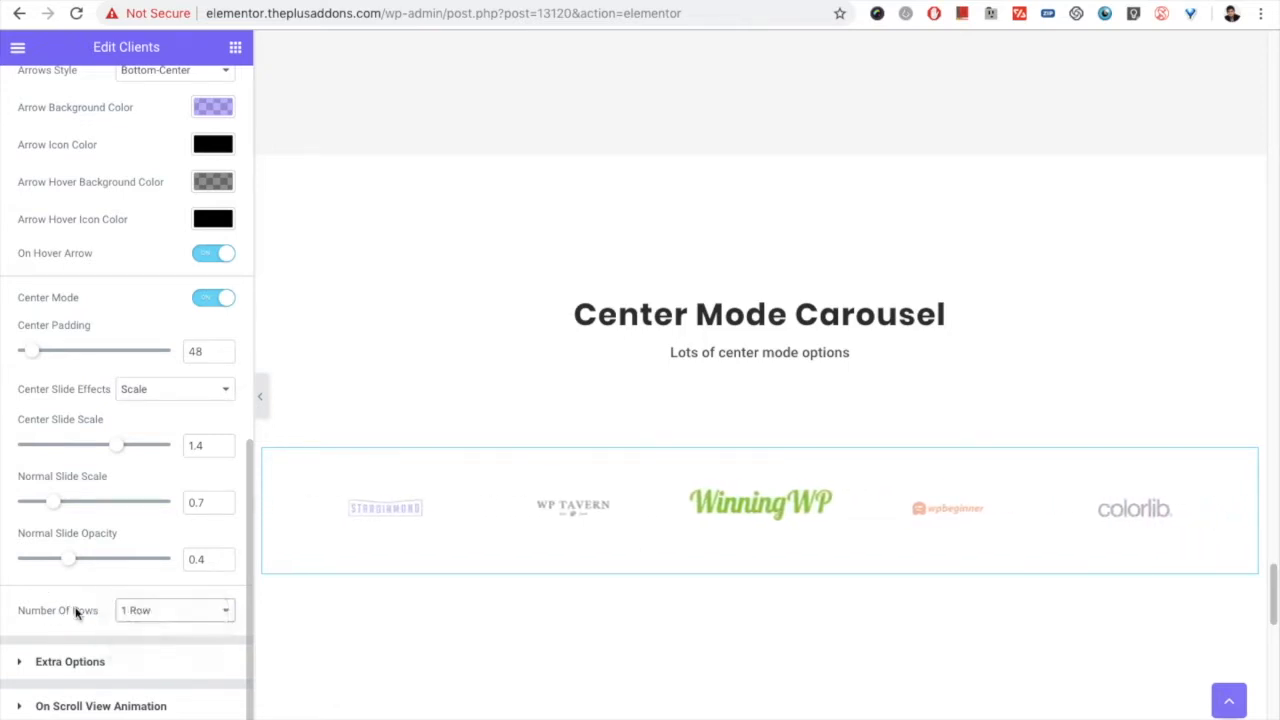
{"action": "scroll", "coordinate": [60, 587], "scroll_direction": "up", "scroll_amount": 1}
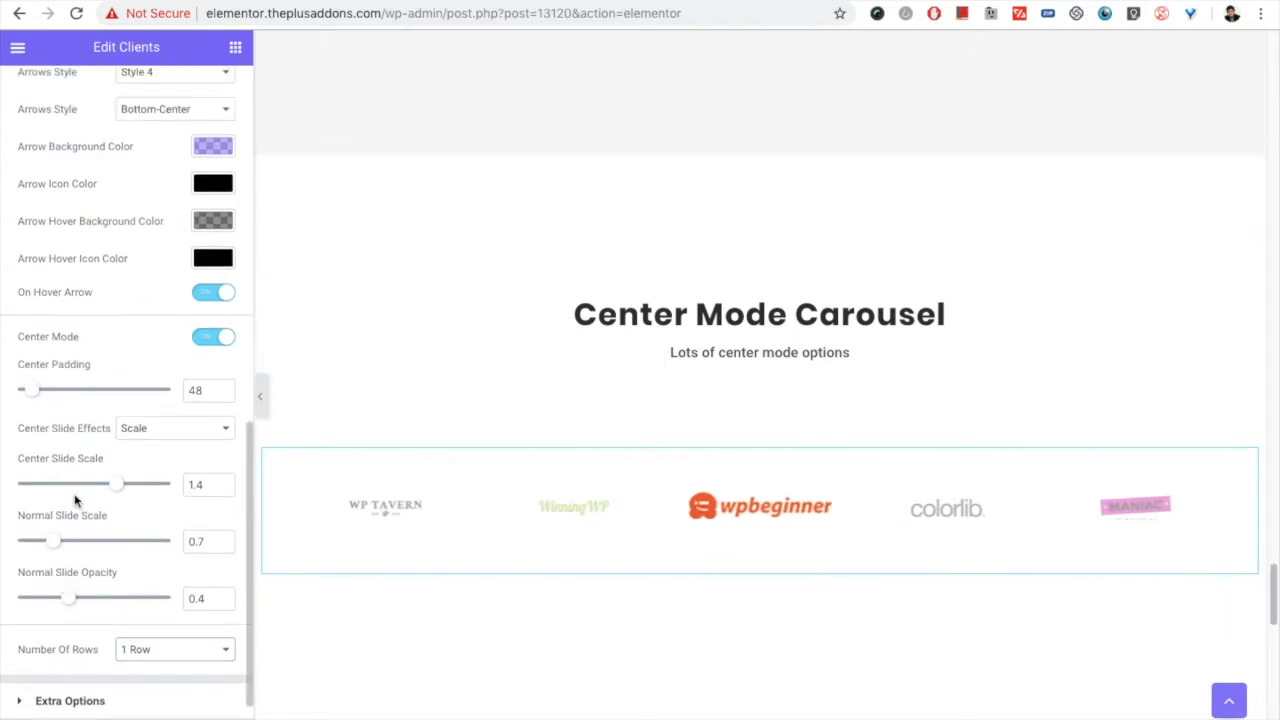
{"action": "scroll", "coordinate": [80, 500], "scroll_direction": "up", "scroll_amount": 10}
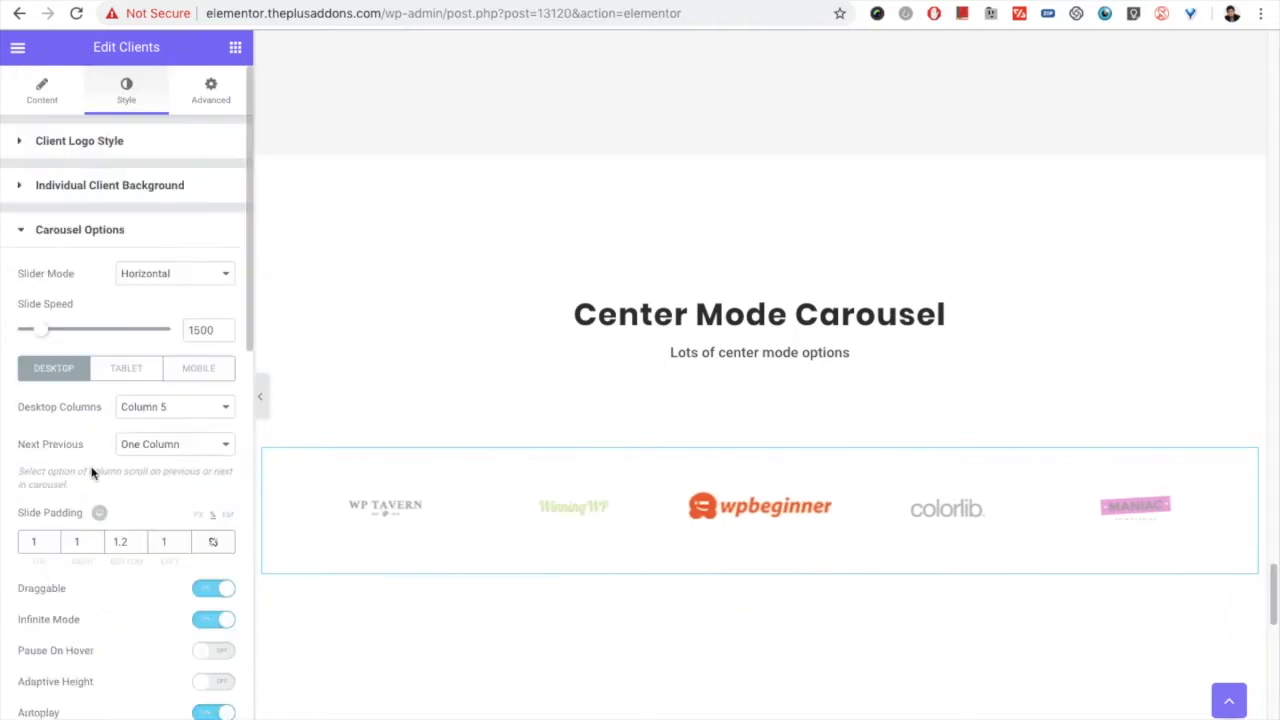
{"action": "left_click", "coordinate": [43, 100]}
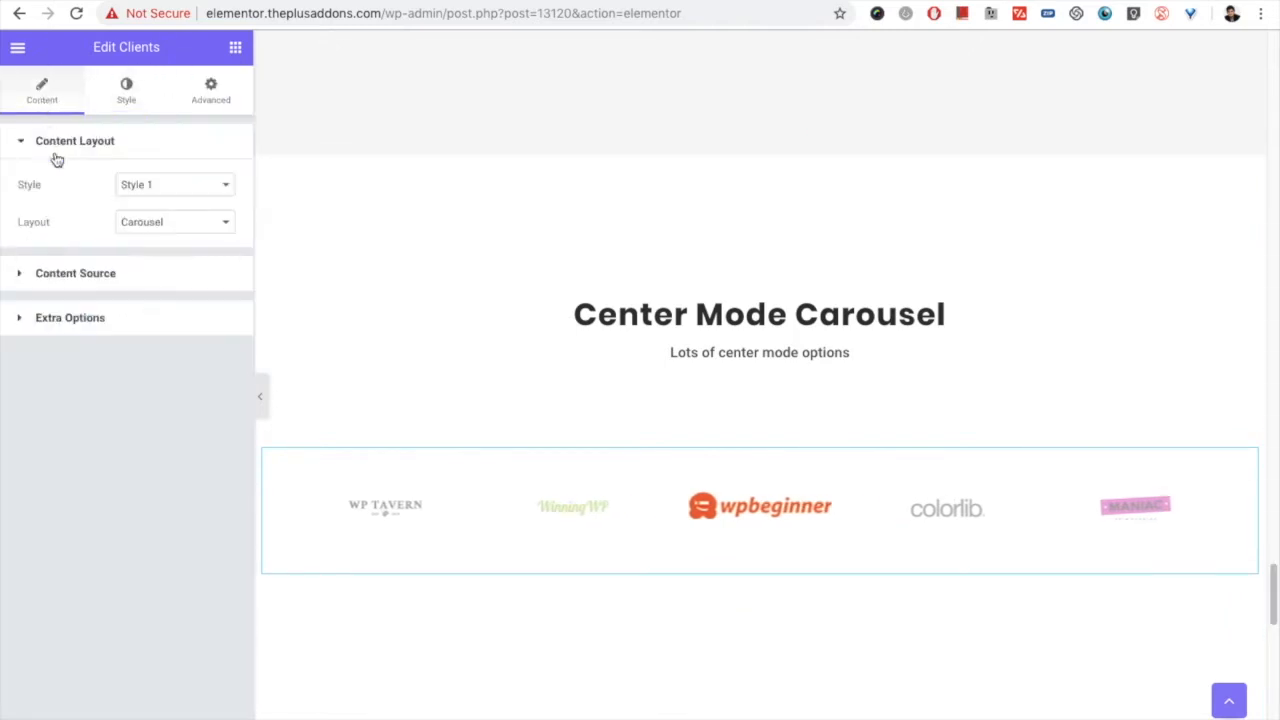
{"action": "left_click", "coordinate": [80, 320]}
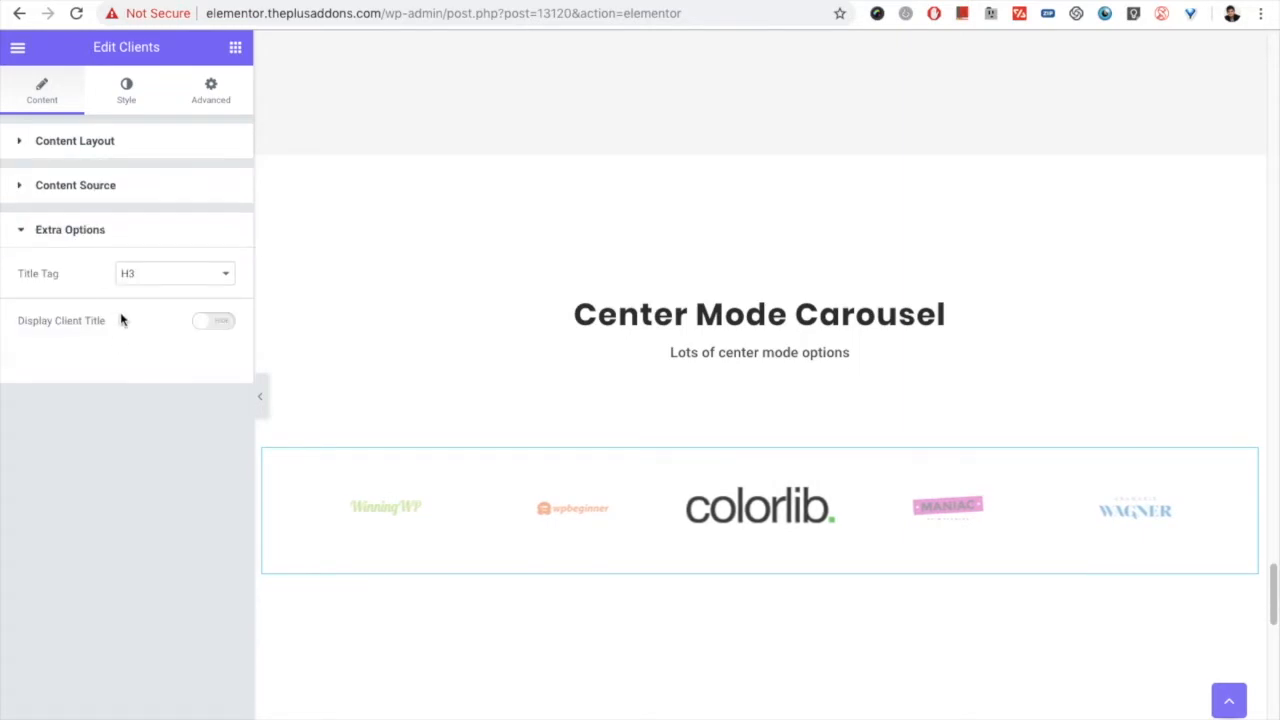
Step: Open the Clients widget of the Filter Options section and review its Content Layout and Extra Options
{"action": "scroll", "coordinate": [477, 415], "scroll_direction": "up", "scroll_amount": 10}
{"action": "scroll", "coordinate": [477, 415], "scroll_direction": "up", "scroll_amount": 15}
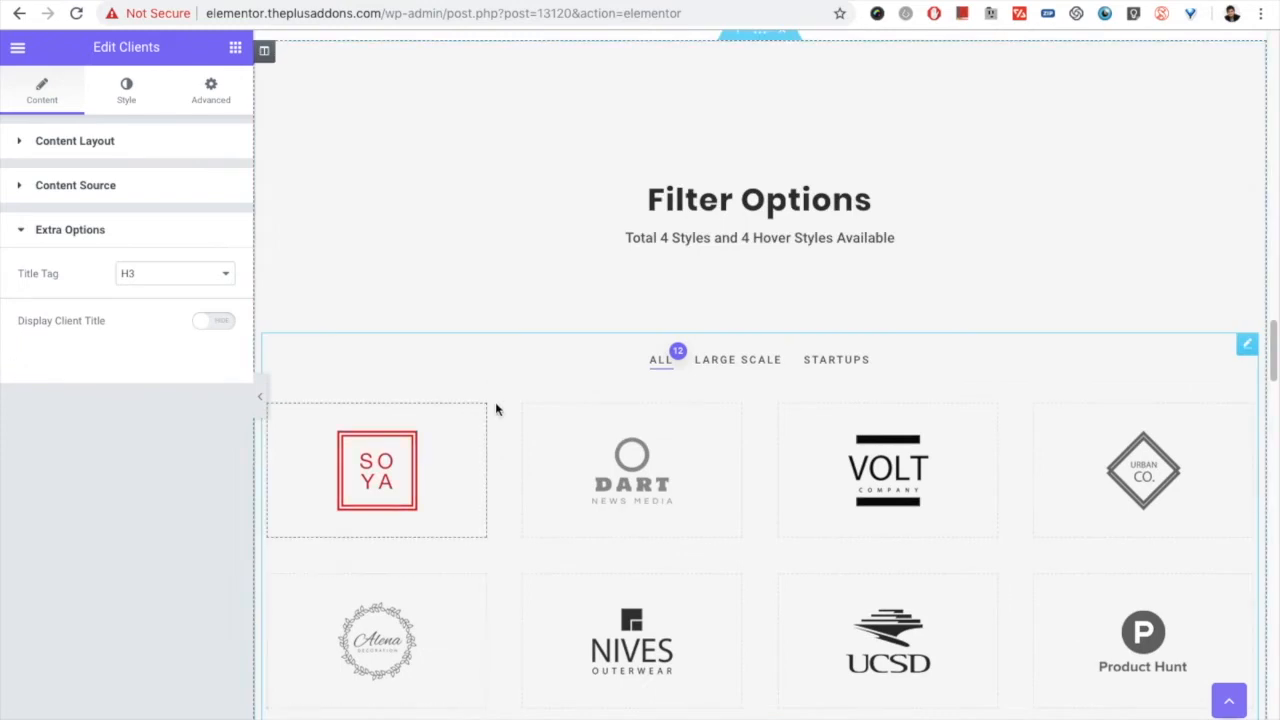
{"action": "left_click", "coordinate": [1247, 346]}
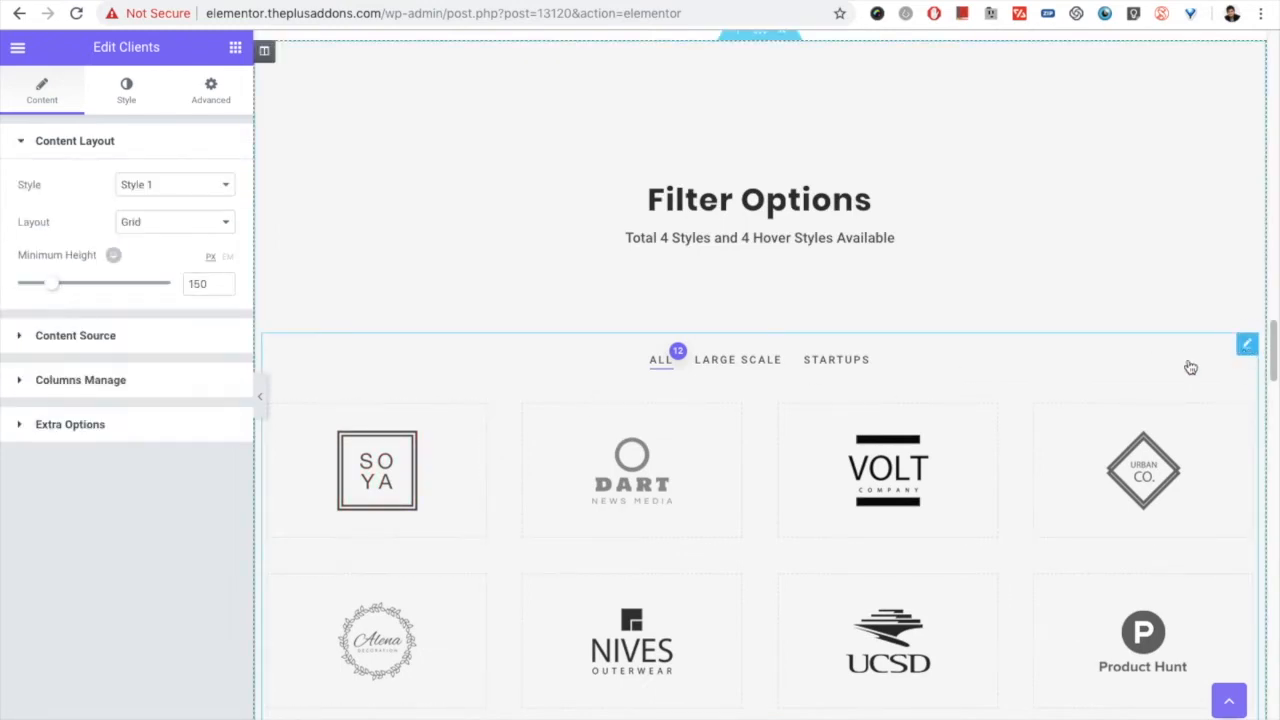
{"action": "left_click", "coordinate": [26, 424]}
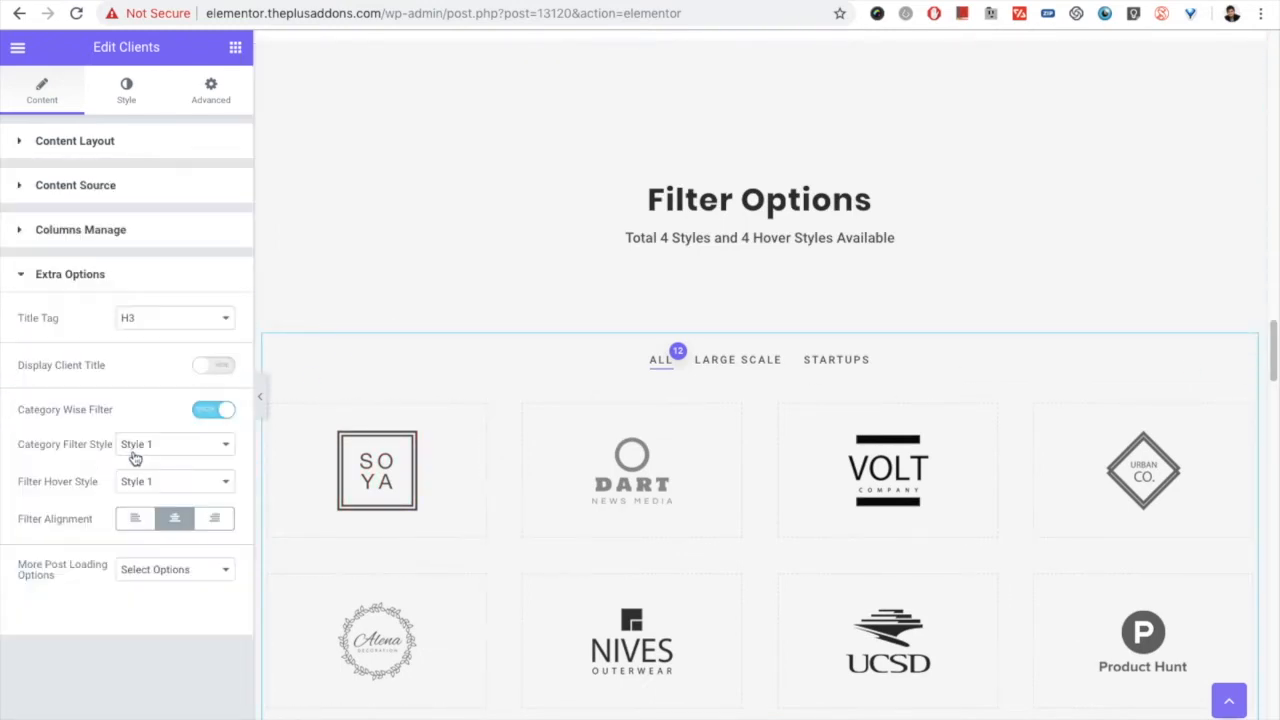
{"action": "left_click", "coordinate": [73, 145]}
{"action": "left_click", "coordinate": [101, 425]}
Step: Try Style 2 for the category filter, review the filter hover styles, and return the category filter to Style 1
{"action": "left_click", "coordinate": [149, 443]}
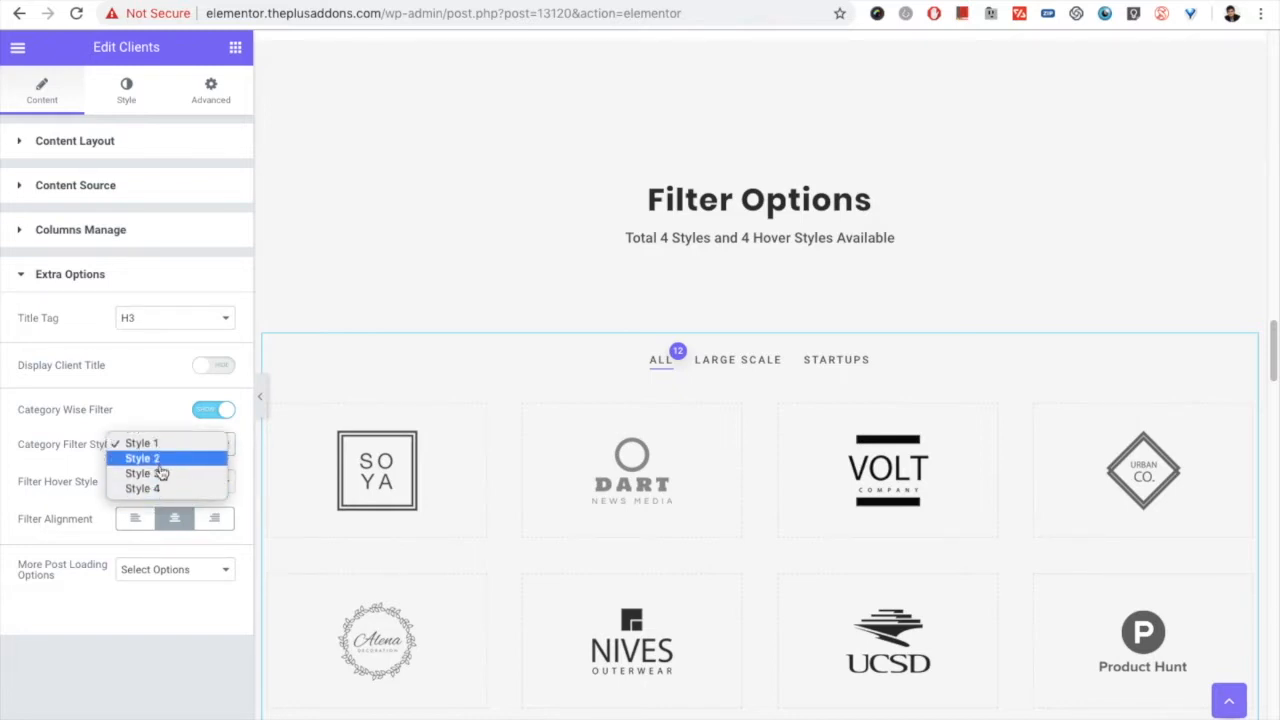
{"action": "left_click", "coordinate": [164, 459]}
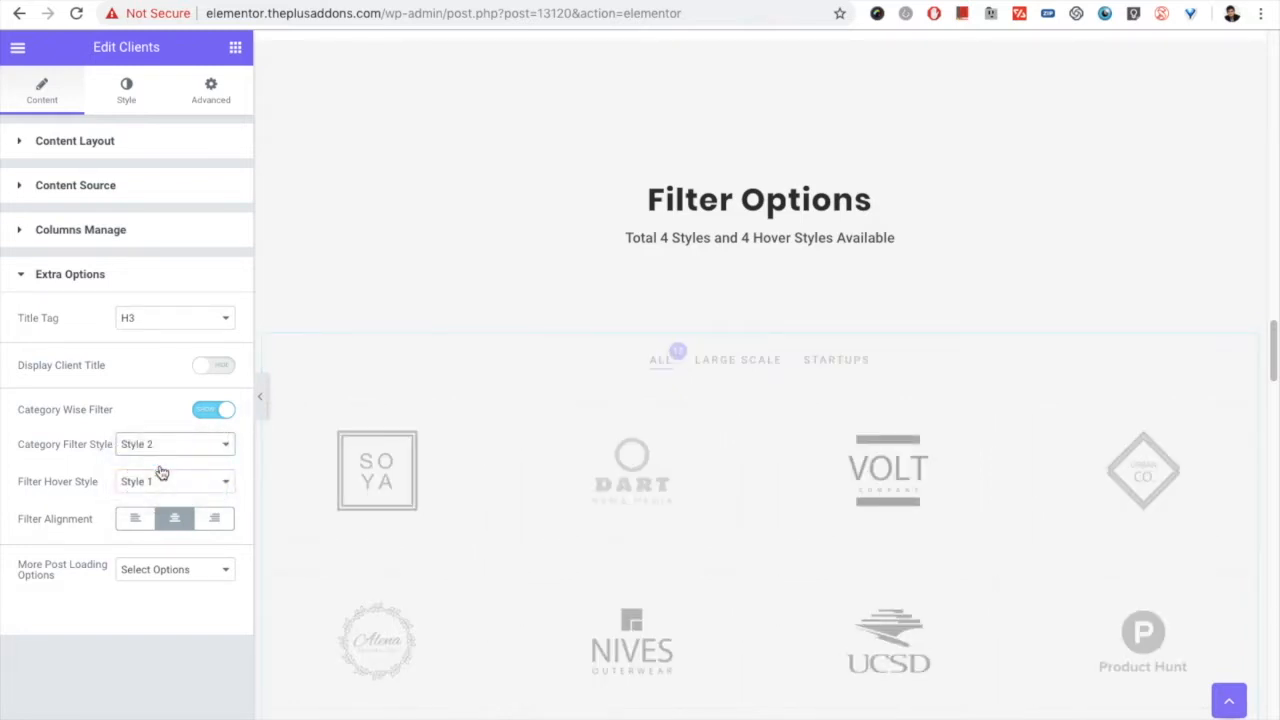
{"action": "left_click", "coordinate": [129, 485]}
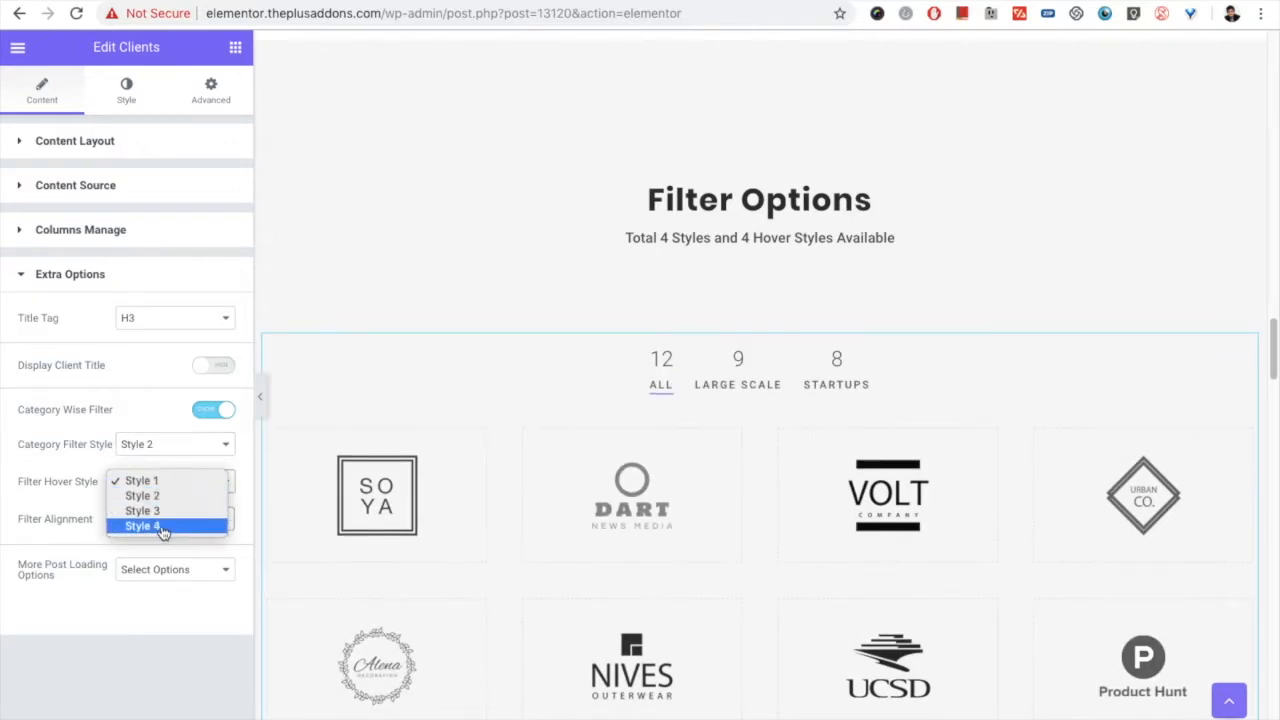
{"action": "left_click", "coordinate": [152, 447]}
{"action": "left_click", "coordinate": [157, 450]}
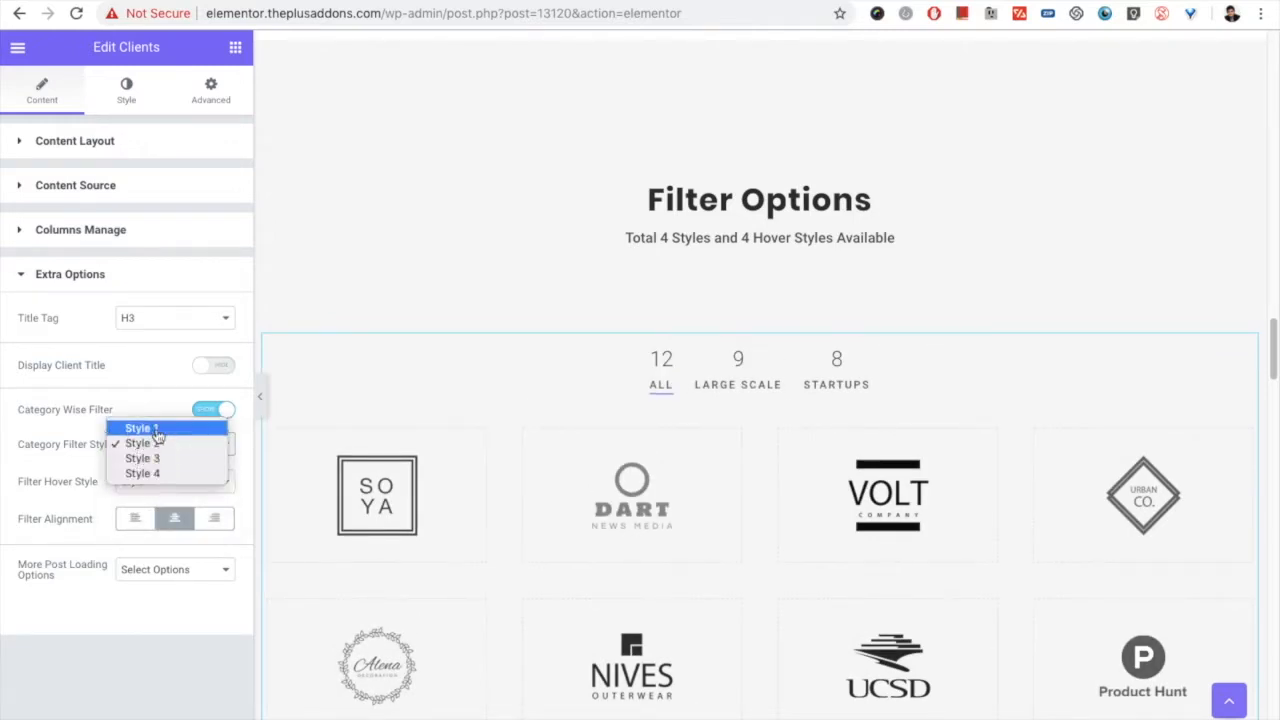
Step: Try left and right alignment for the category filter and return it to center alignment
{"action": "left_click", "coordinate": [133, 518]}
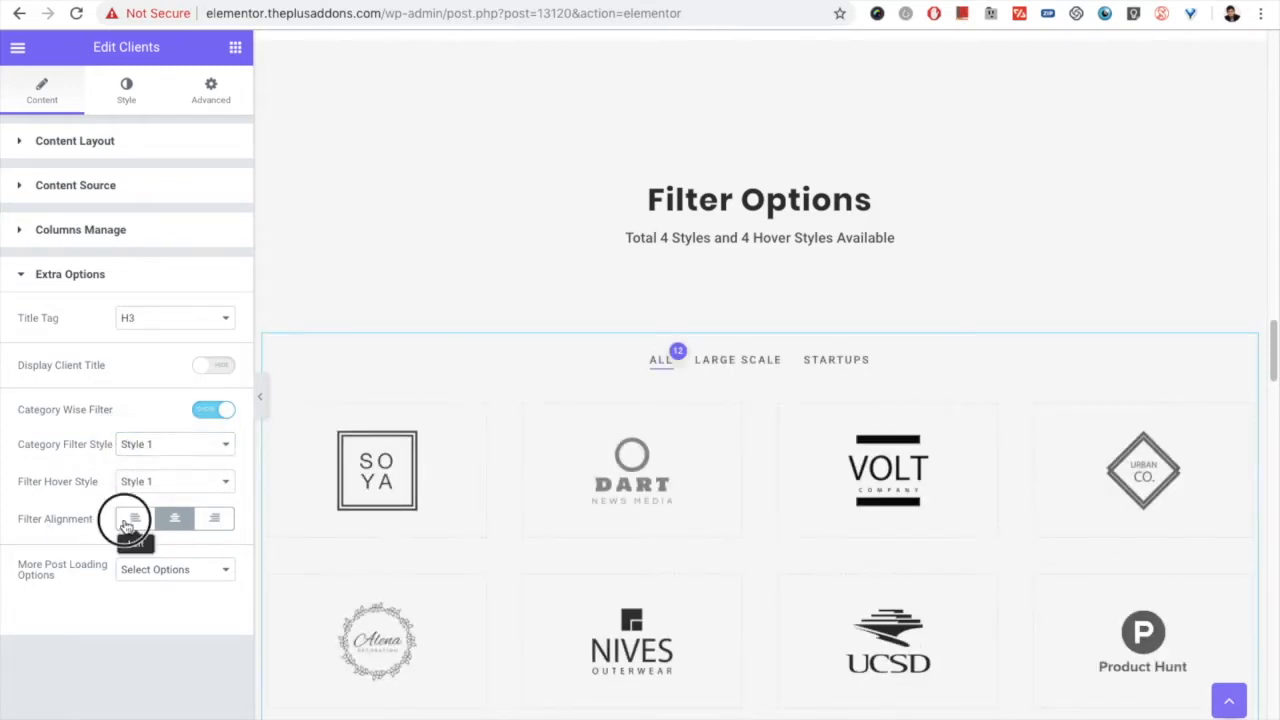
{"action": "left_click", "coordinate": [213, 533]}
{"action": "left_click", "coordinate": [177, 533]}
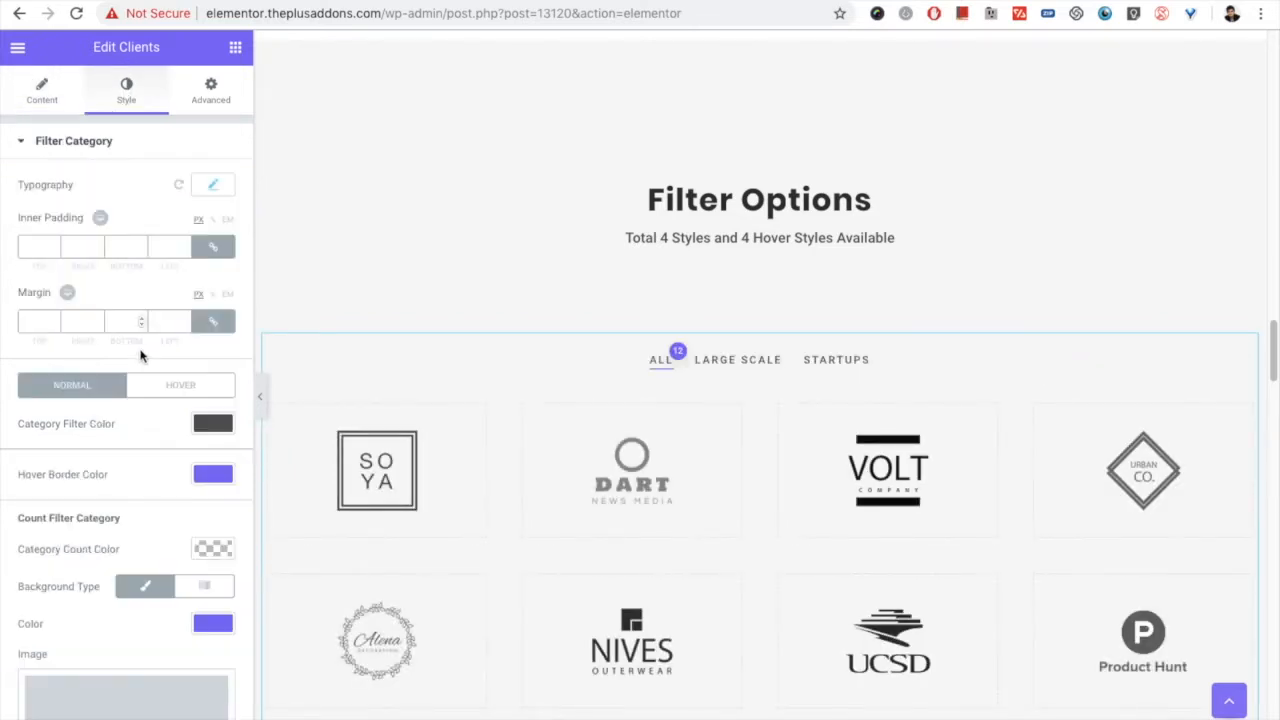
Step: Examine the Filter Category style settings, including the filter's typography options
{"action": "scroll", "coordinate": [100, 460], "scroll_direction": "down", "scroll_amount": 1}
{"action": "scroll", "coordinate": [84, 484], "scroll_direction": "up", "scroll_amount": 1}
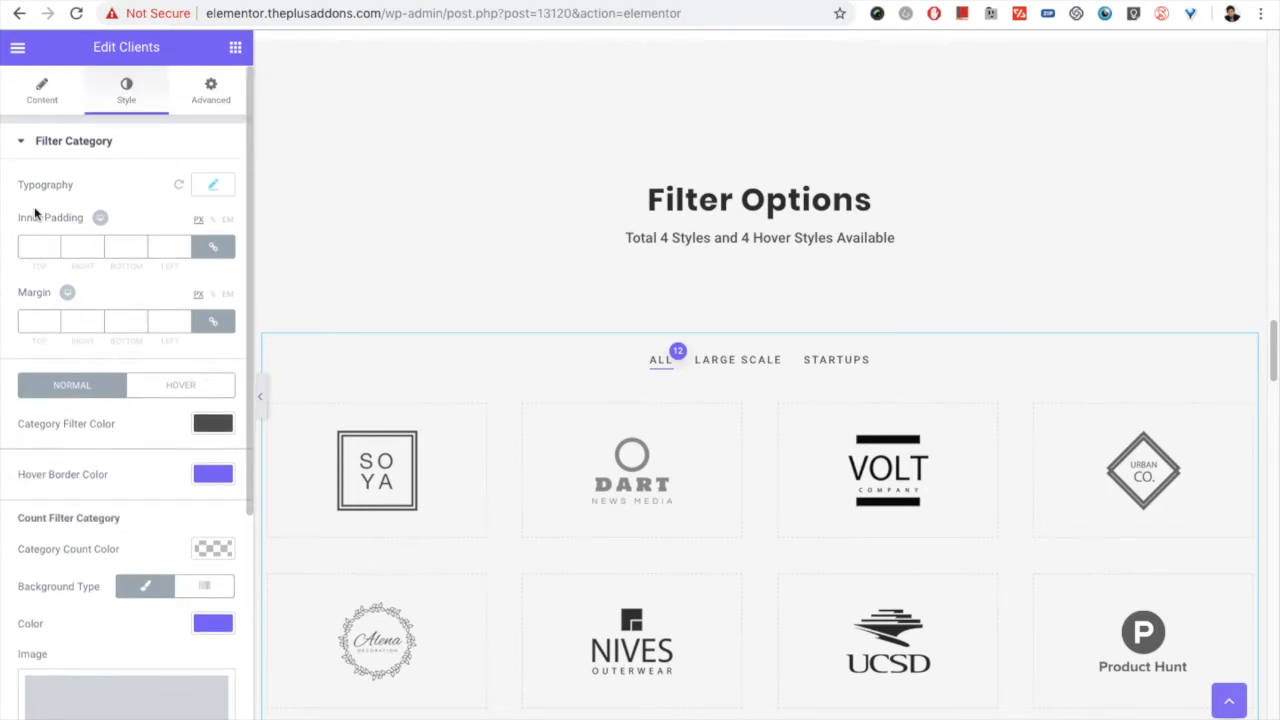
{"action": "left_click", "coordinate": [68, 143]}
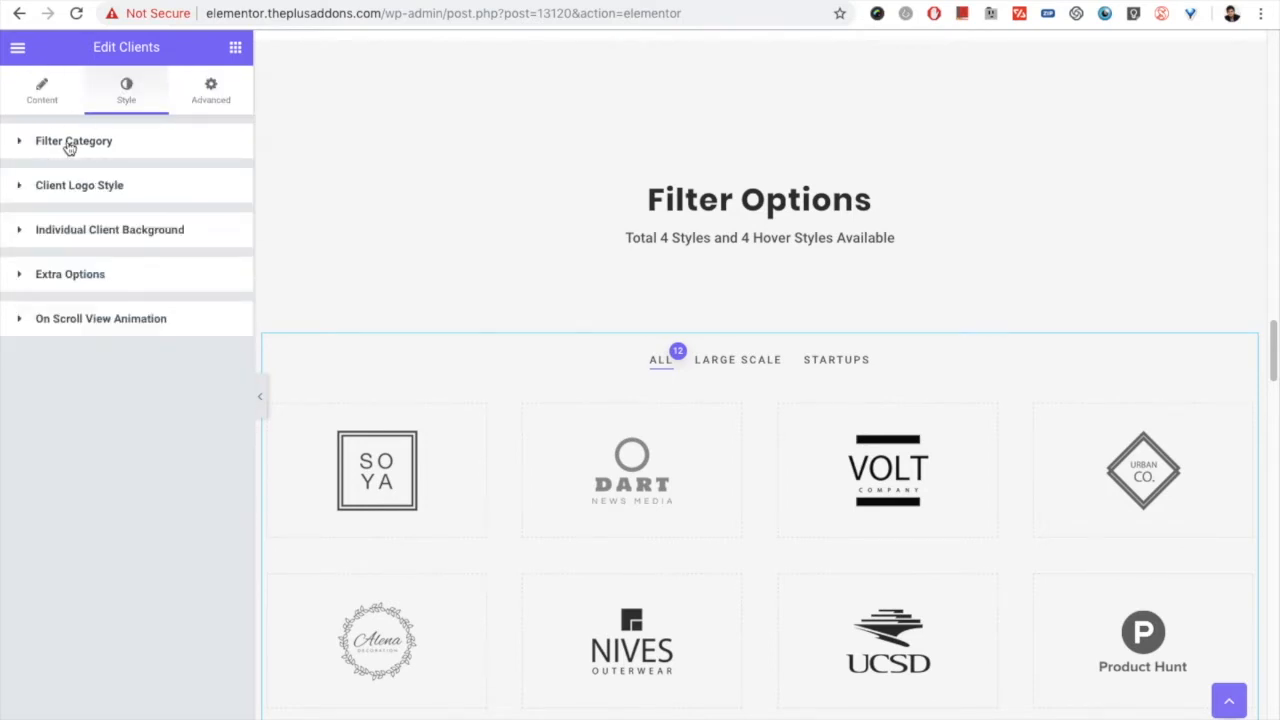
{"action": "left_click", "coordinate": [68, 143]}
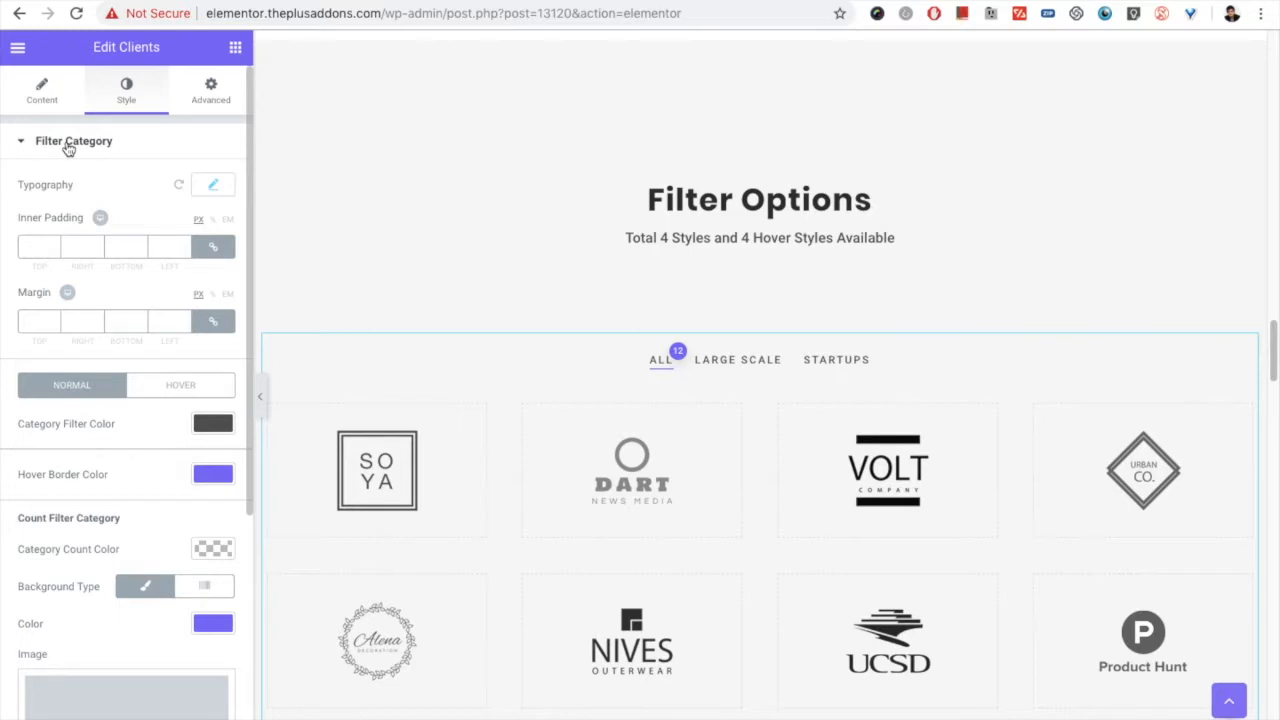
{"action": "left_click", "coordinate": [212, 187]}
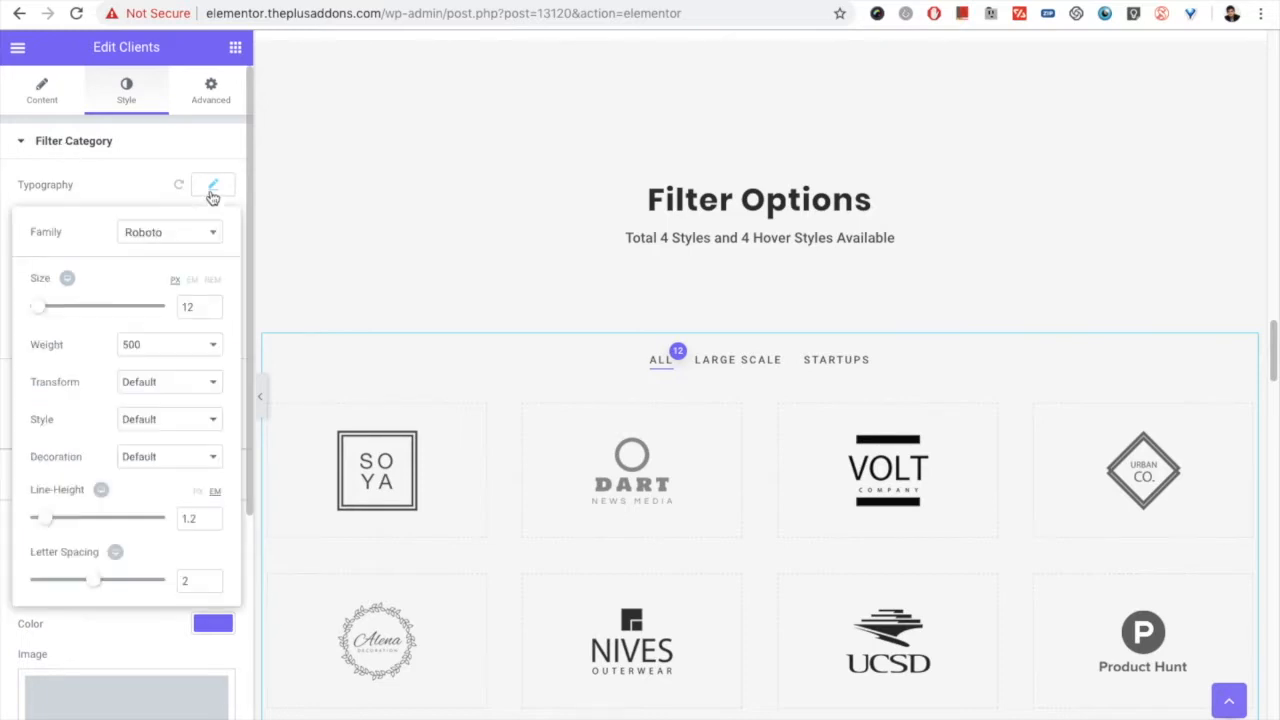
{"action": "left_click", "coordinate": [212, 190]}
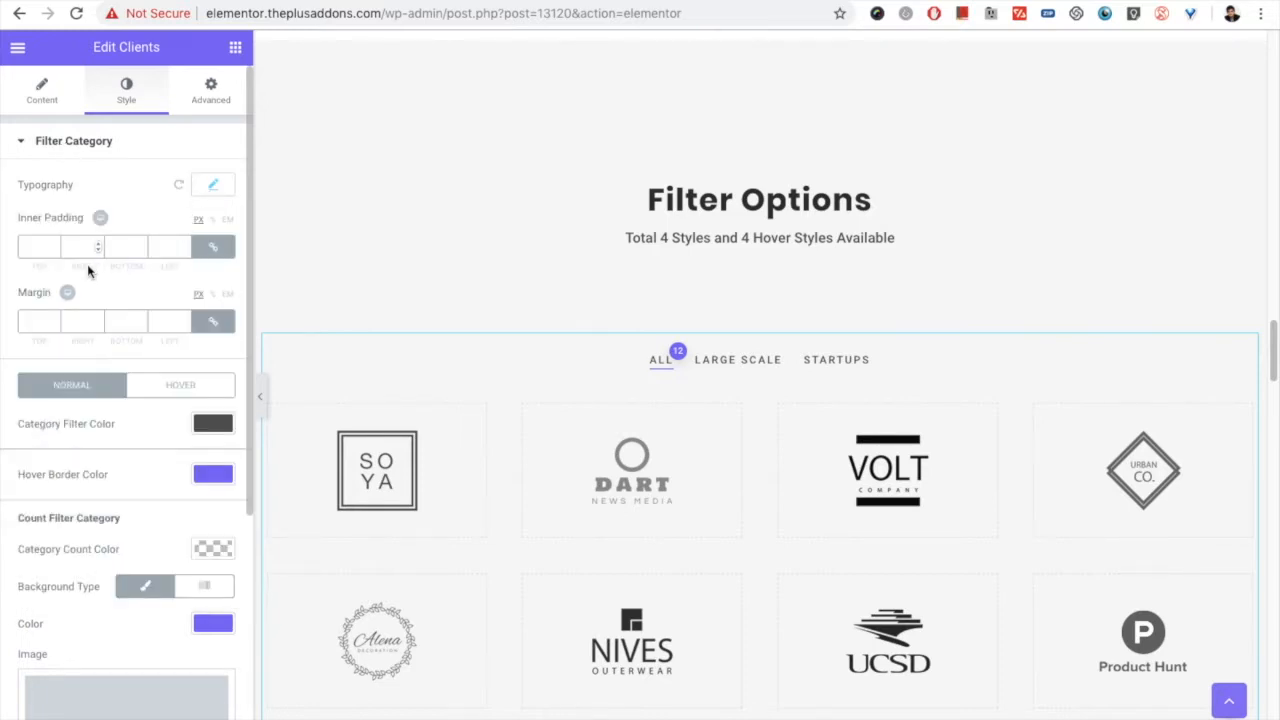
Step: Compare the category filter's normal and hover color settings and view the Count Filter Category options
{"action": "scroll", "coordinate": [64, 373], "scroll_direction": "down", "scroll_amount": 1}
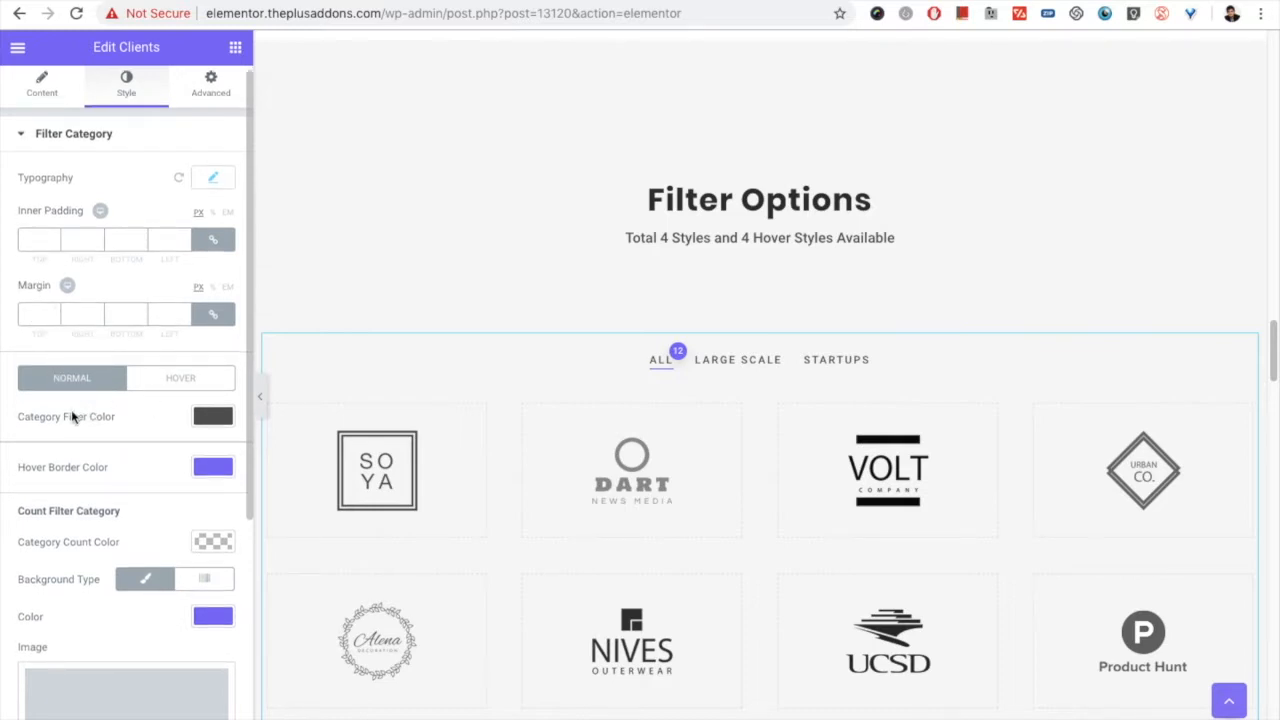
{"action": "left_click", "coordinate": [160, 377]}
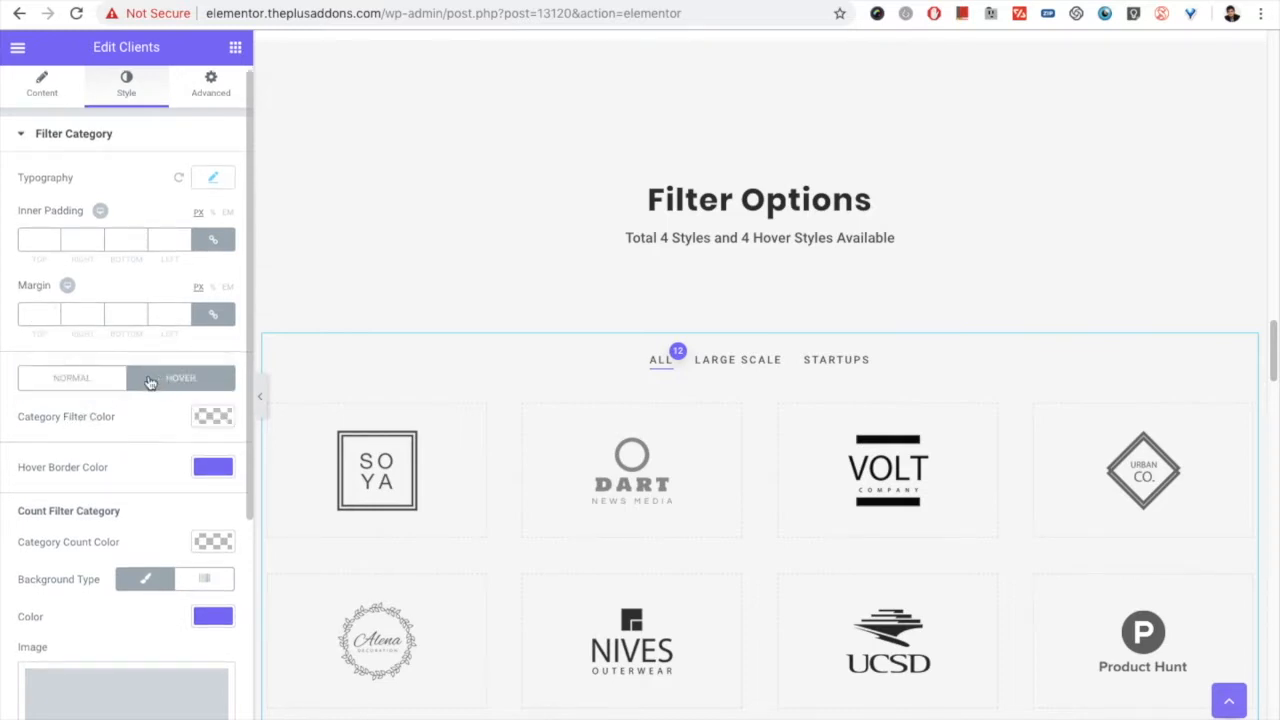
{"action": "left_click", "coordinate": [92, 377]}
{"action": "scroll", "coordinate": [60, 450], "scroll_direction": "down", "scroll_amount": 2}
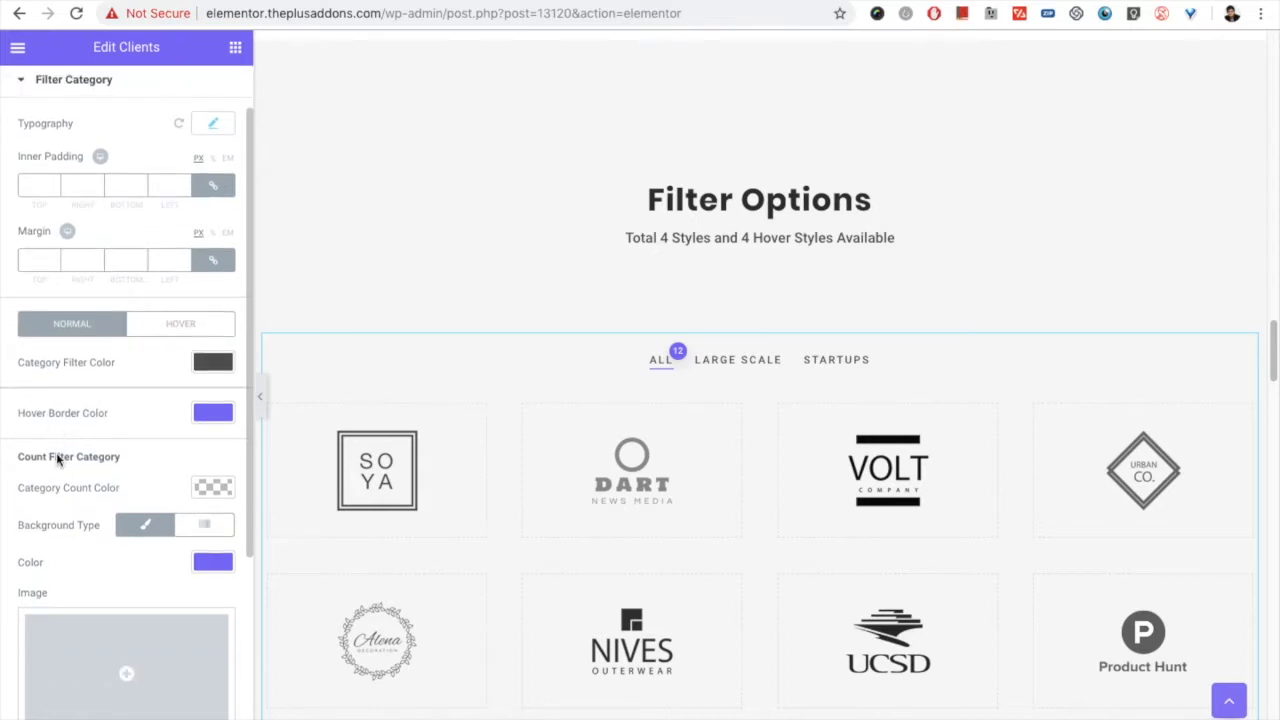
Step: Examine the Count Filter Category color, background, image and box shadow settings
{"action": "triple_click", "coordinate": [47, 458]}
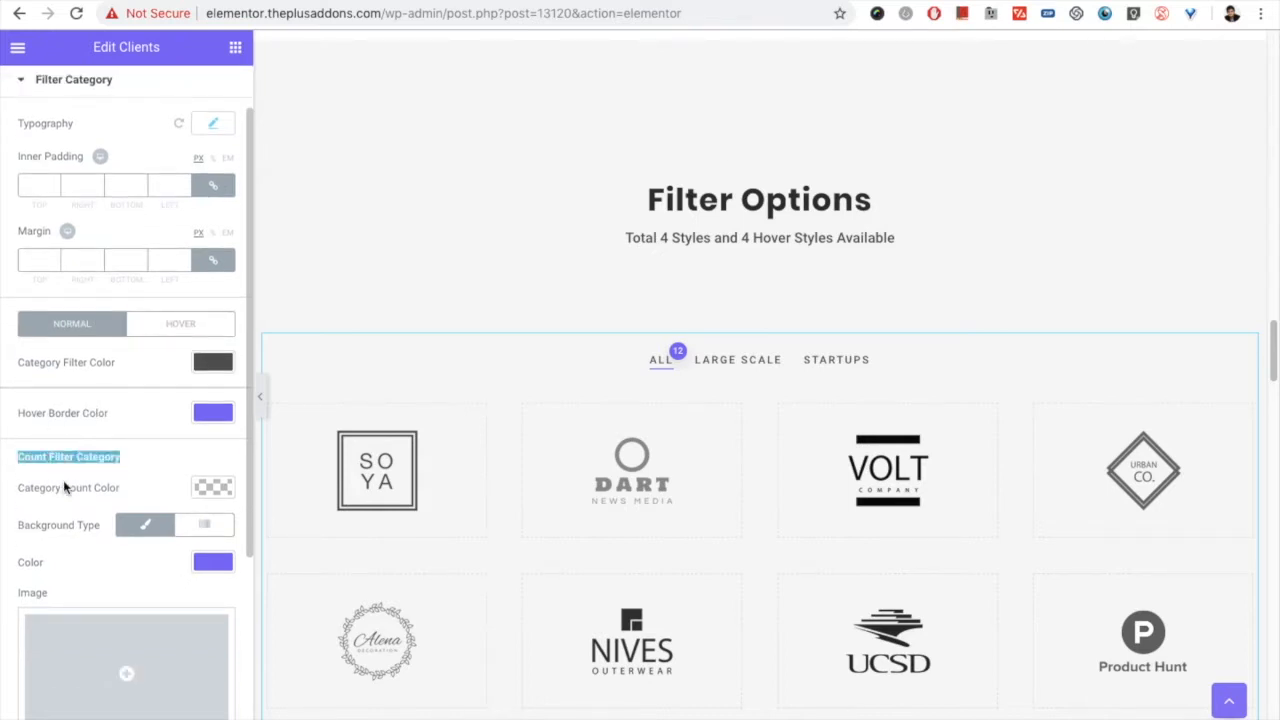
{"action": "scroll", "coordinate": [64, 487], "scroll_direction": "down", "scroll_amount": 1}
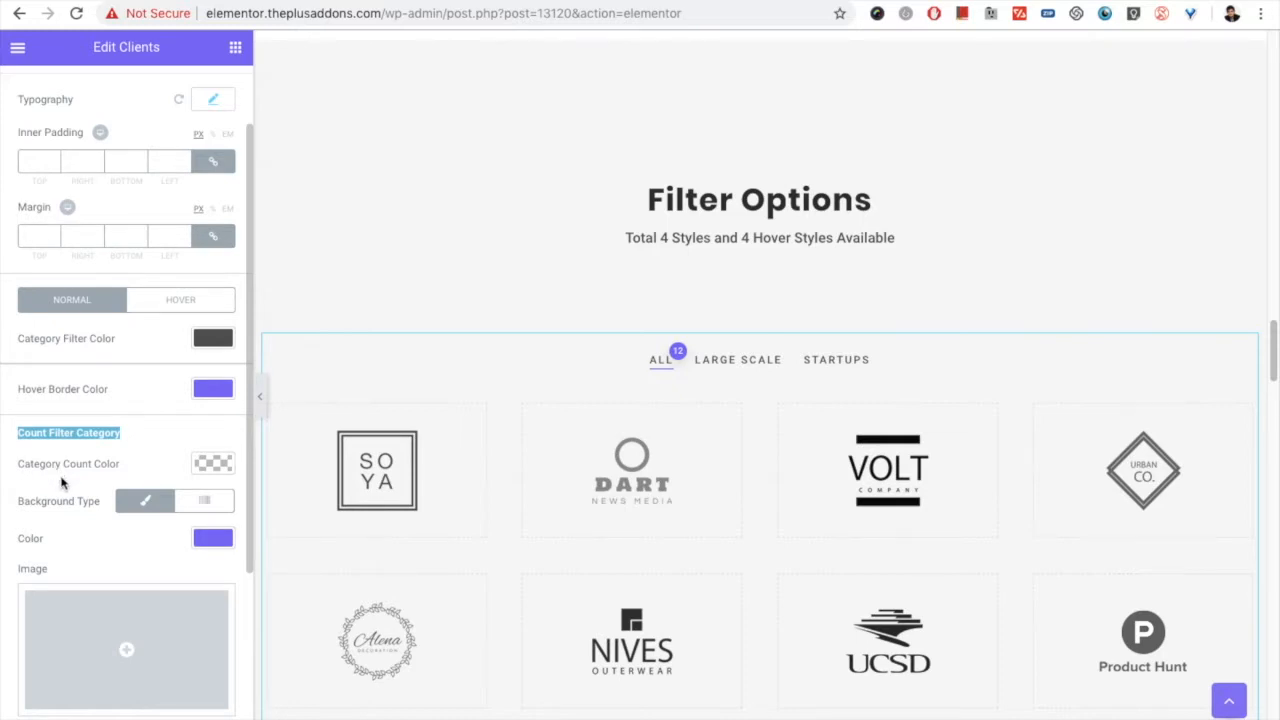
{"action": "scroll", "coordinate": [62, 490], "scroll_direction": "down", "scroll_amount": 5}
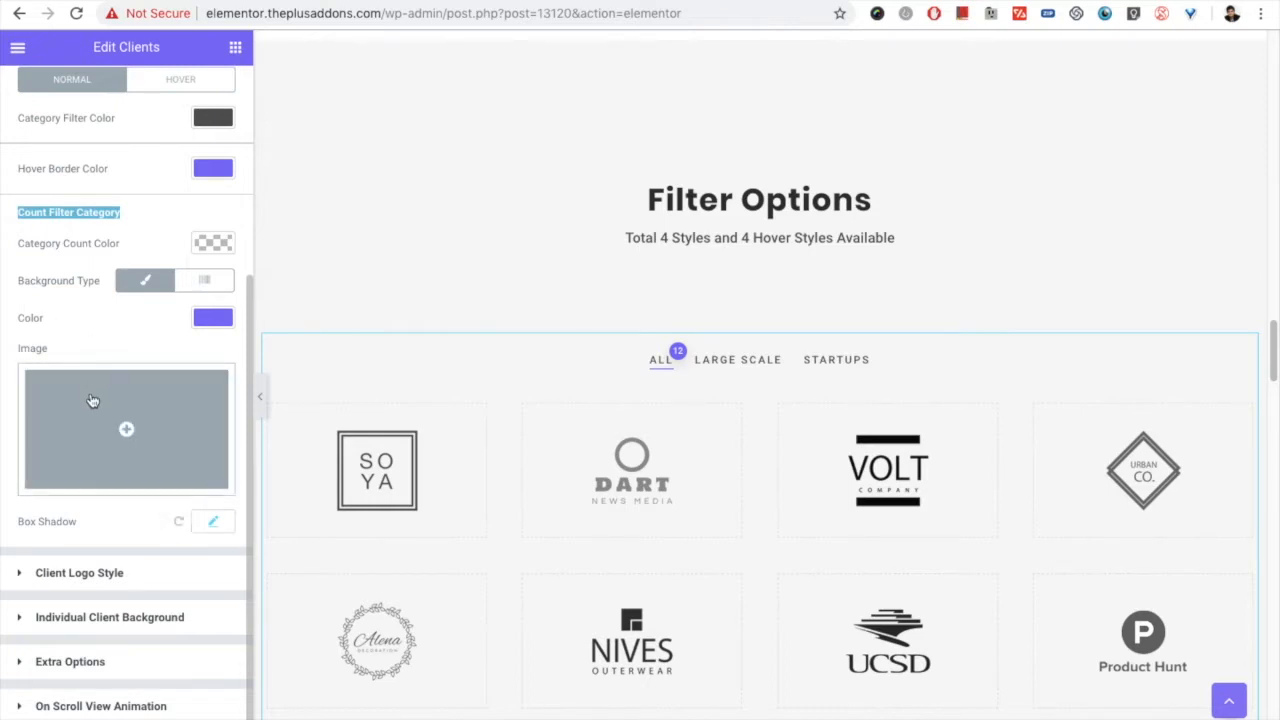
{"action": "scroll", "coordinate": [89, 397], "scroll_direction": "up", "scroll_amount": 7}
Step: Review the Content Source and Extra Options content settings of the filtered Clients widget
{"action": "left_click", "coordinate": [43, 104]}
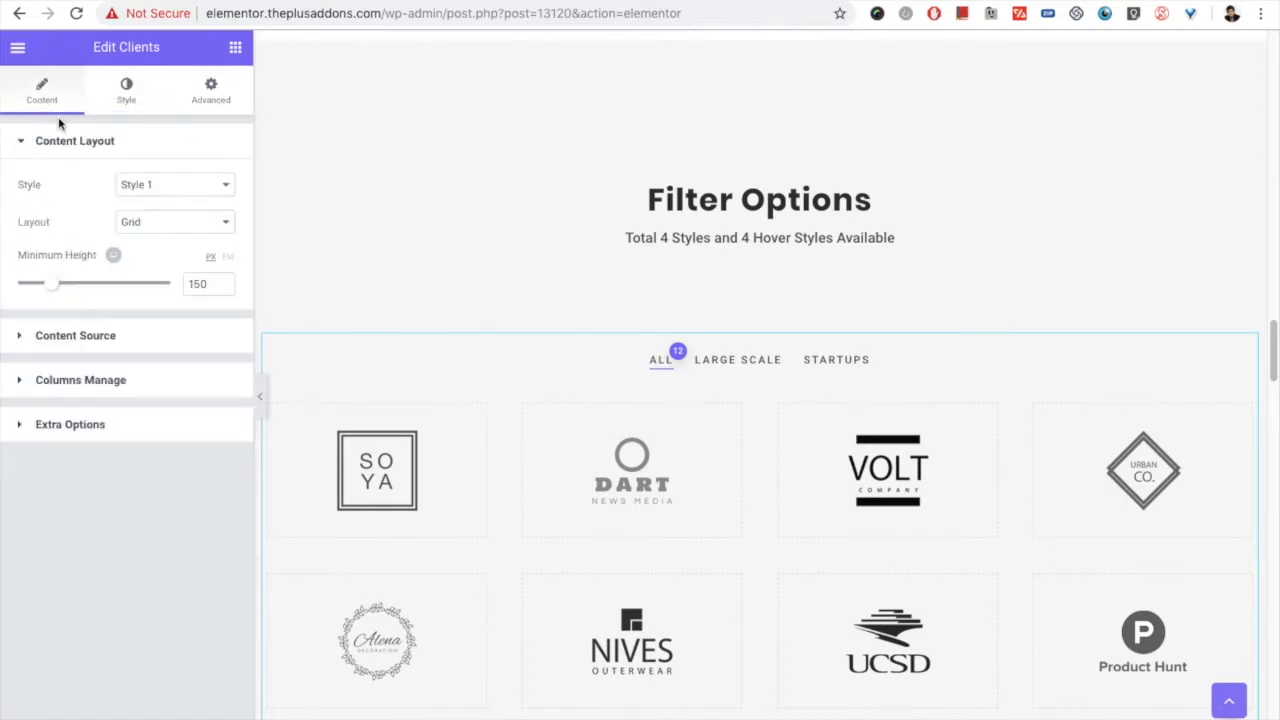
{"action": "left_click", "coordinate": [108, 346]}
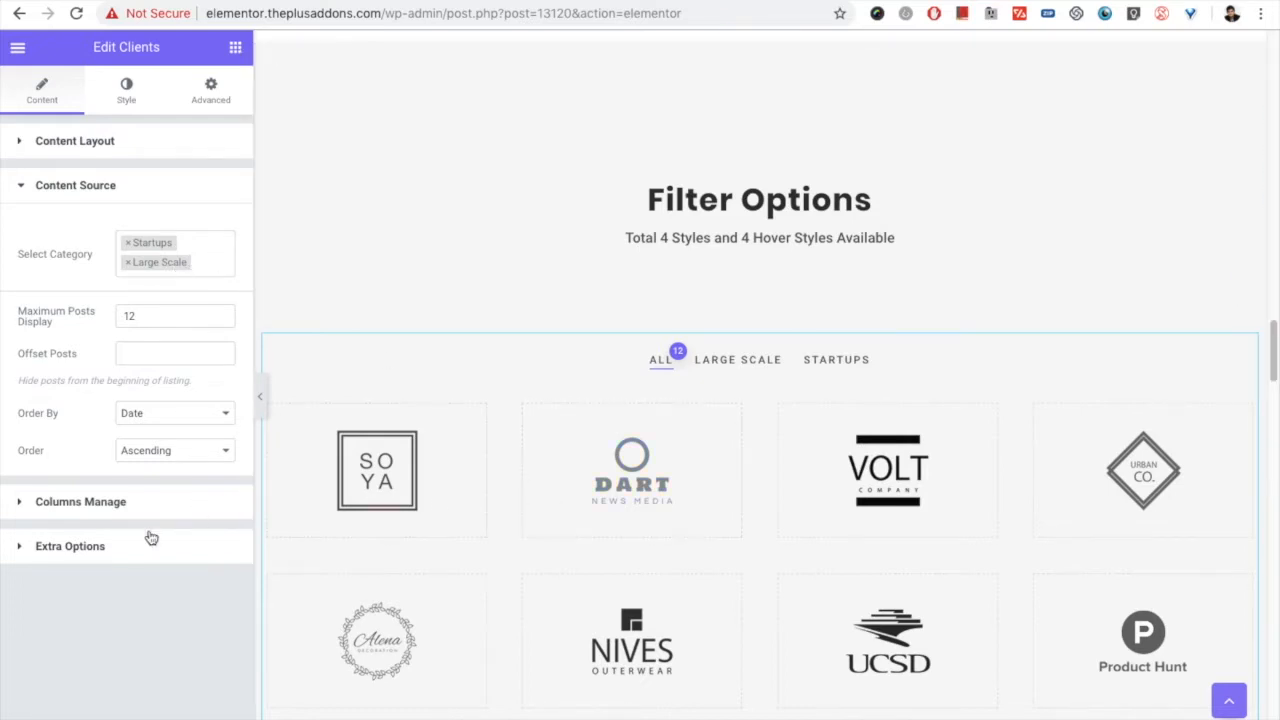
{"action": "scroll", "coordinate": [463, 450], "scroll_direction": "up", "scroll_amount": 1}
{"action": "scroll", "coordinate": [463, 449], "scroll_direction": "up", "scroll_amount": 10}
{"action": "scroll", "coordinate": [263, 486], "scroll_direction": "down", "scroll_amount": 1}
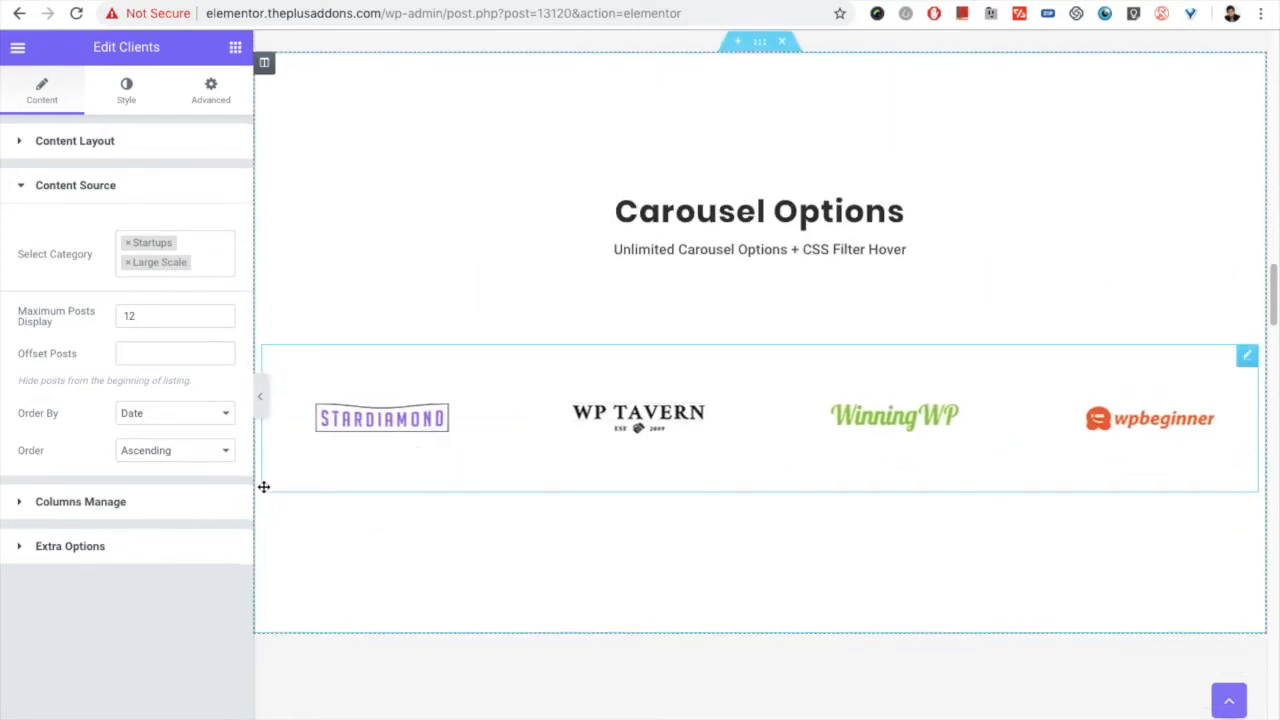
{"action": "left_click", "coordinate": [104, 550]}
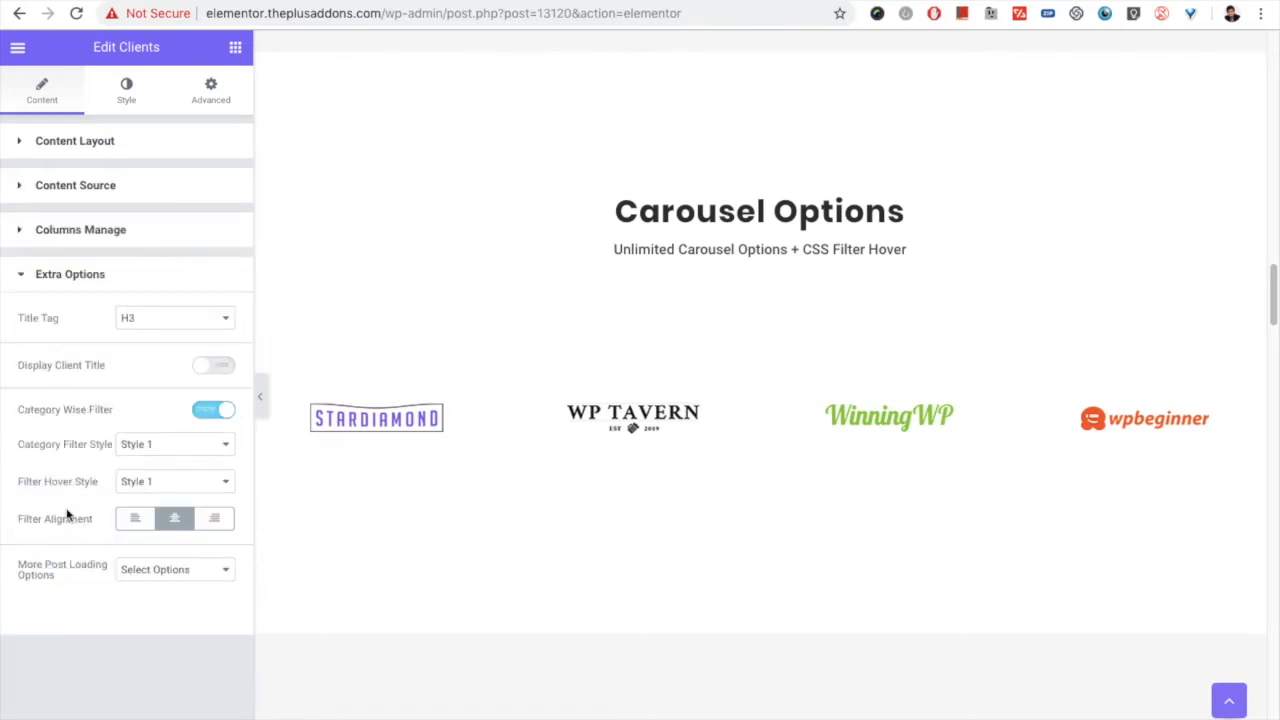
Step: Show the Messy Columns option in the filtered Clients widget's extra style options
{"action": "left_click", "coordinate": [126, 90]}
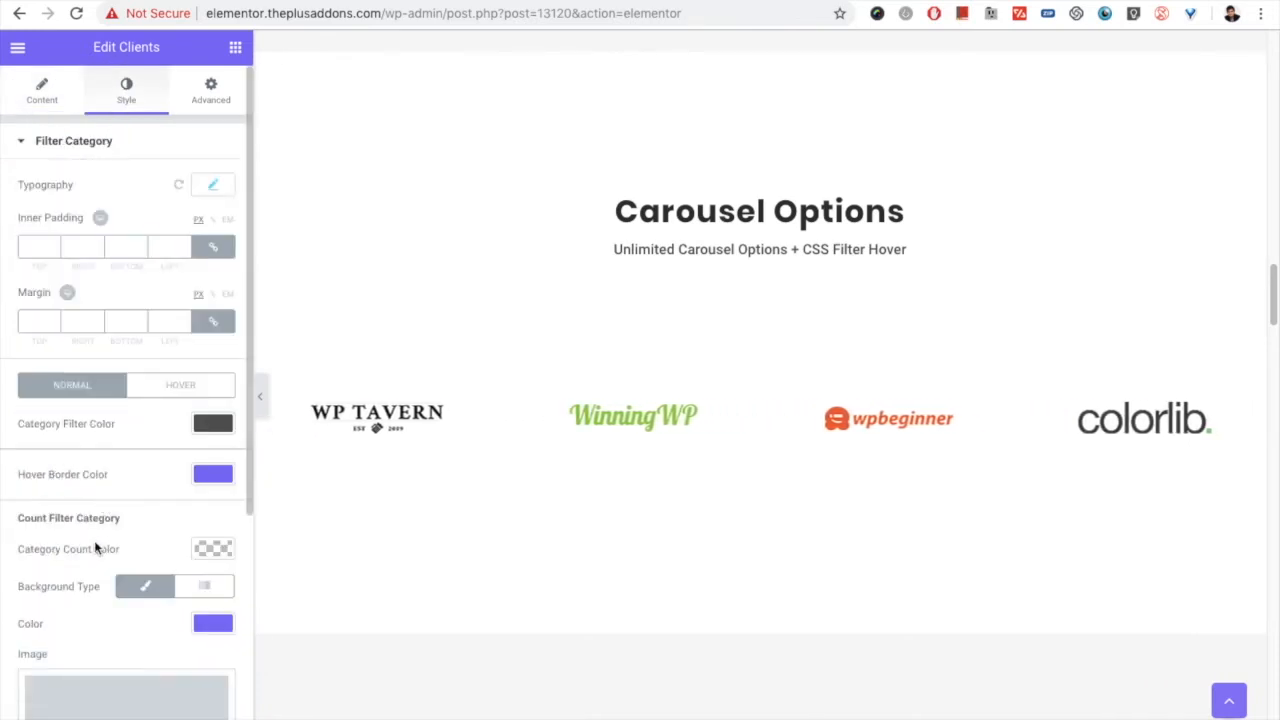
{"action": "scroll", "coordinate": [74, 550], "scroll_direction": "down", "scroll_amount": 3}
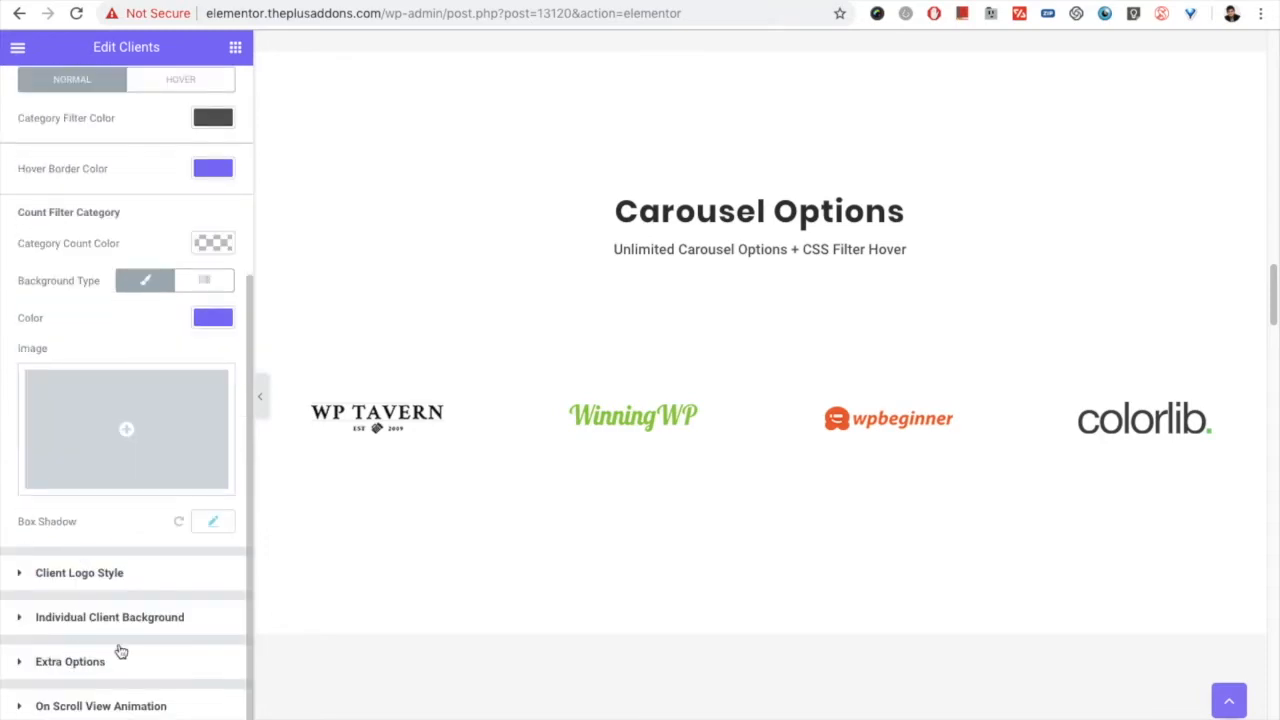
{"action": "left_click", "coordinate": [86, 661]}
Step: Open the Clients widget in the Messy Columns section for editing and show its Messy Columns style settings
{"action": "scroll", "coordinate": [652, 460], "scroll_direction": "down", "scroll_amount": 15}
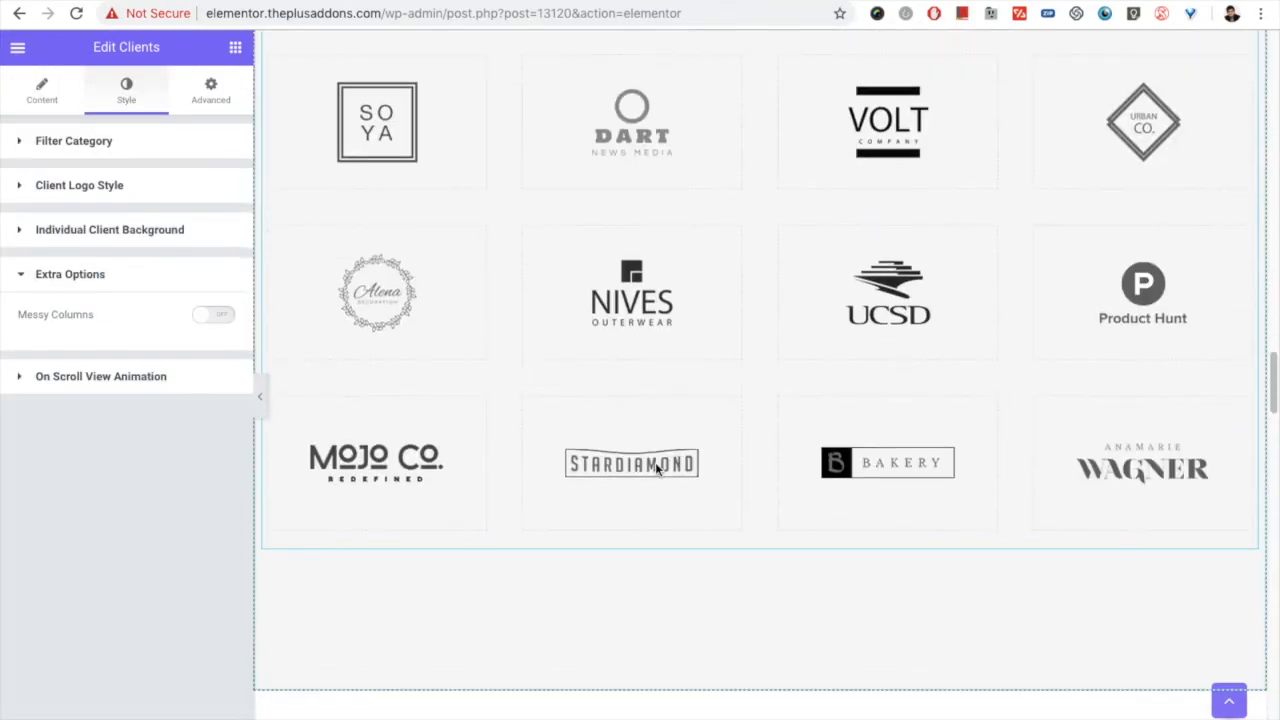
{"action": "scroll", "coordinate": [655, 466], "scroll_direction": "down", "scroll_amount": 6}
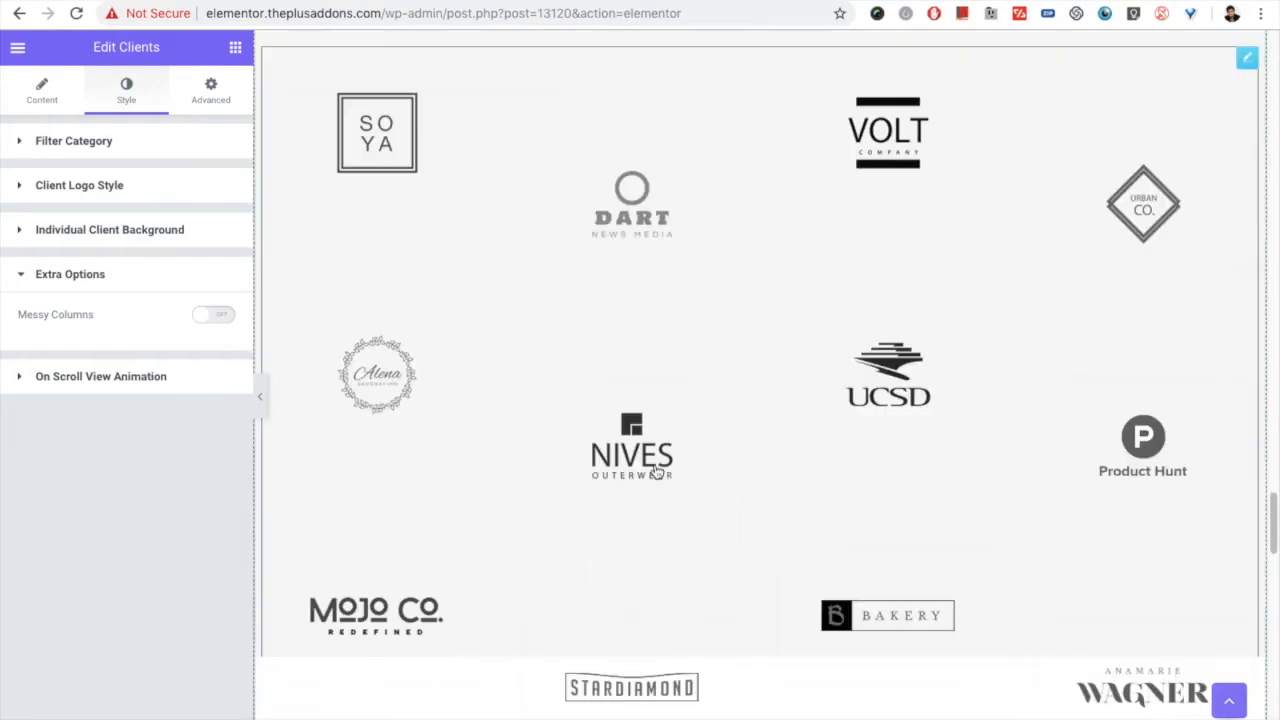
{"action": "scroll", "coordinate": [680, 437], "scroll_direction": "up", "scroll_amount": 2}
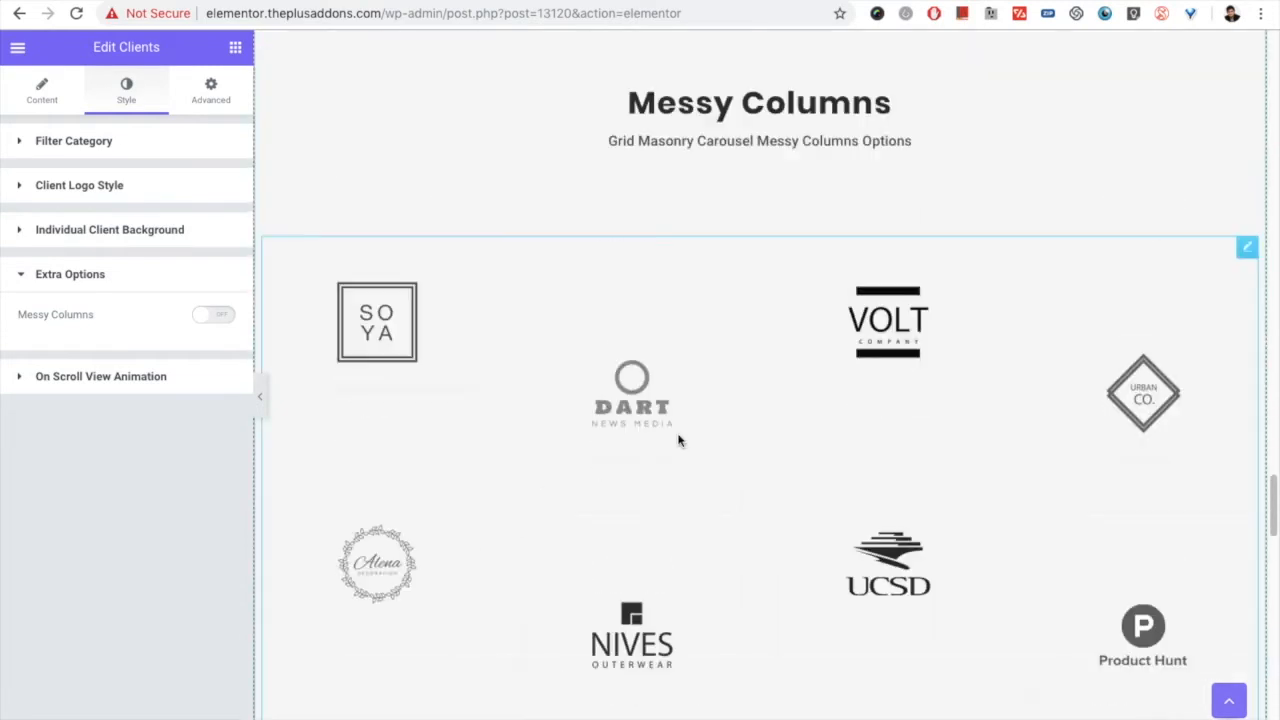
{"action": "left_click", "coordinate": [1247, 247]}
{"action": "left_click", "coordinate": [124, 92]}
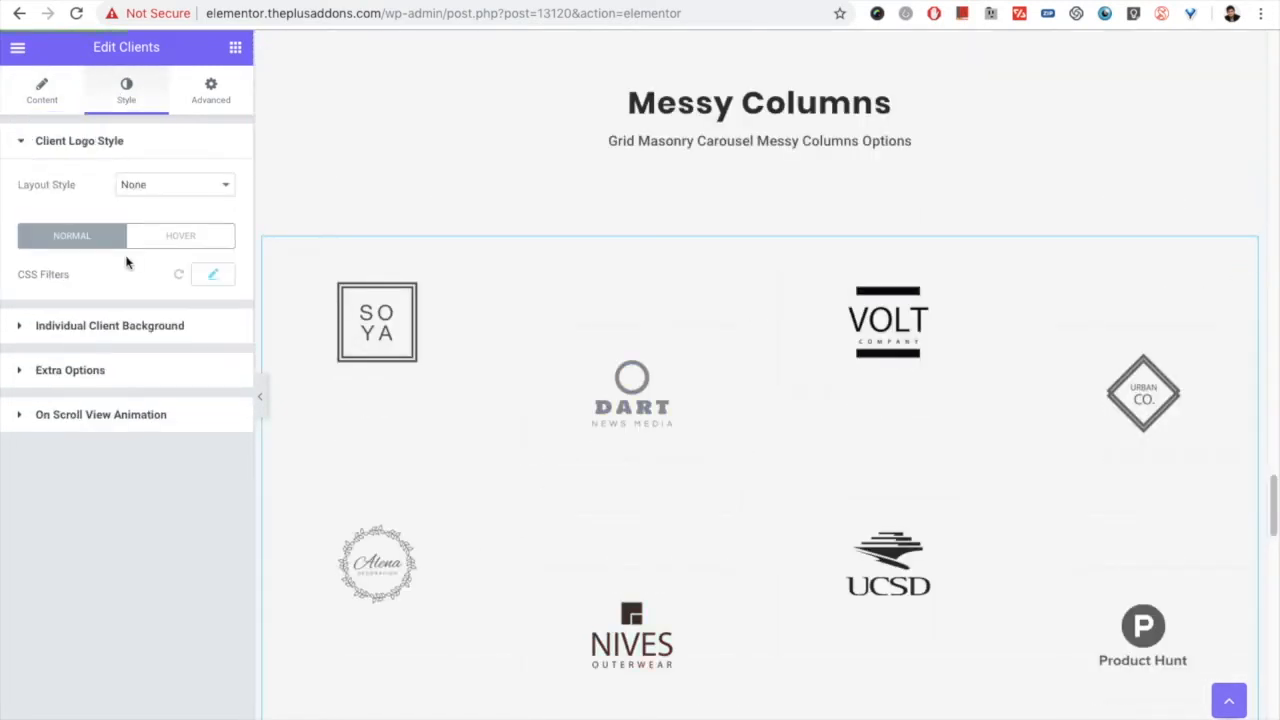
{"action": "left_click", "coordinate": [100, 366]}
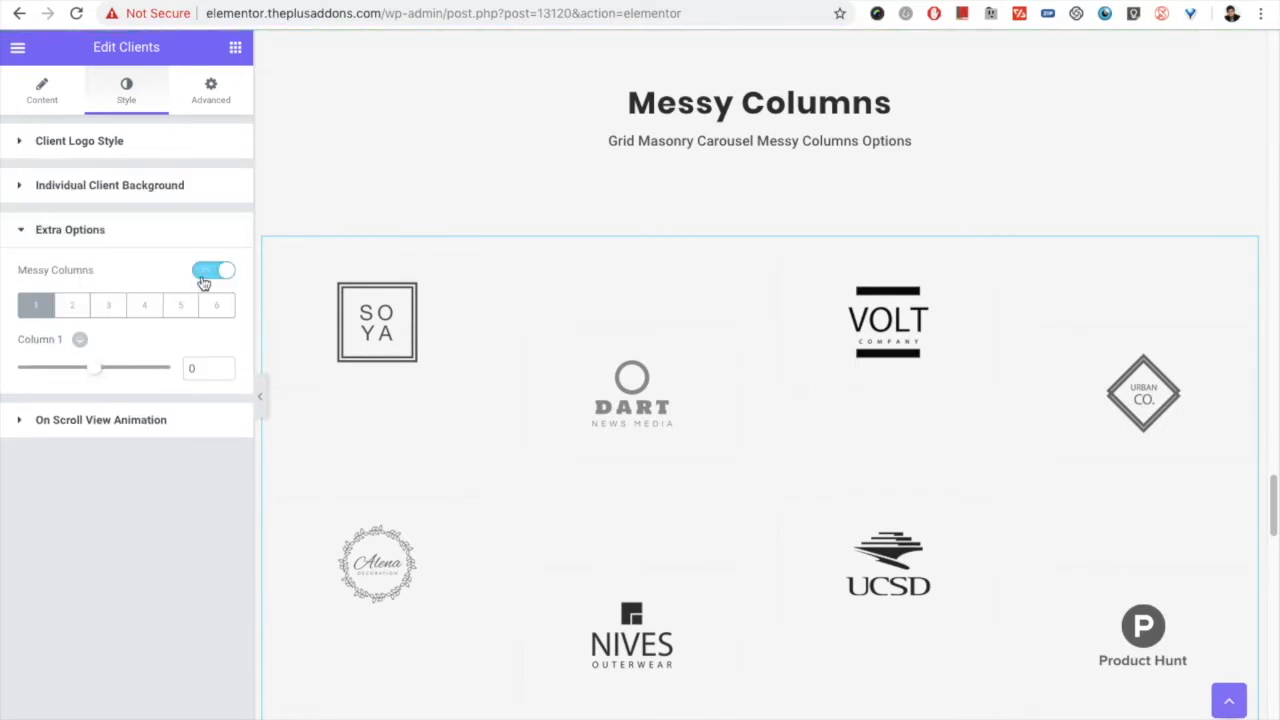
Step: Examine the Messy Columns offset values for columns 1 through 4
{"action": "scroll", "coordinate": [475, 418], "scroll_direction": "down", "scroll_amount": 2}
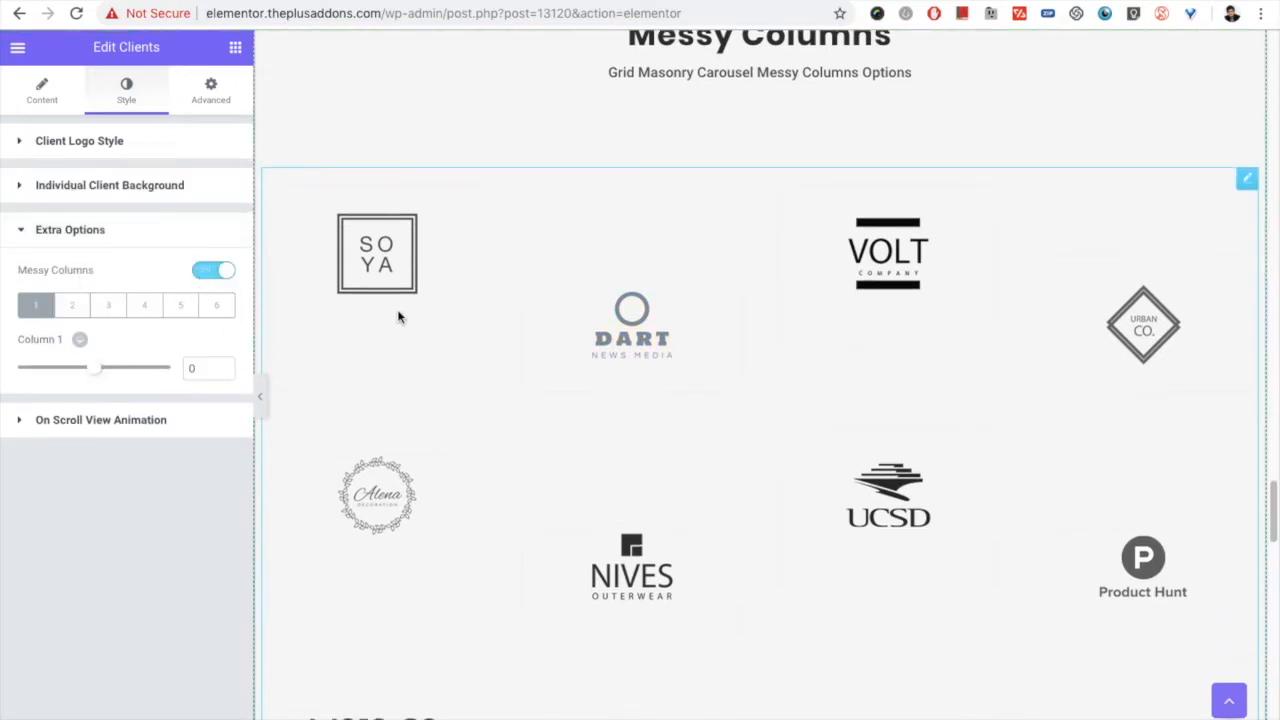
{"action": "left_click", "coordinate": [73, 306]}
{"action": "left_click", "coordinate": [35, 306]}
{"action": "left_click", "coordinate": [73, 306]}
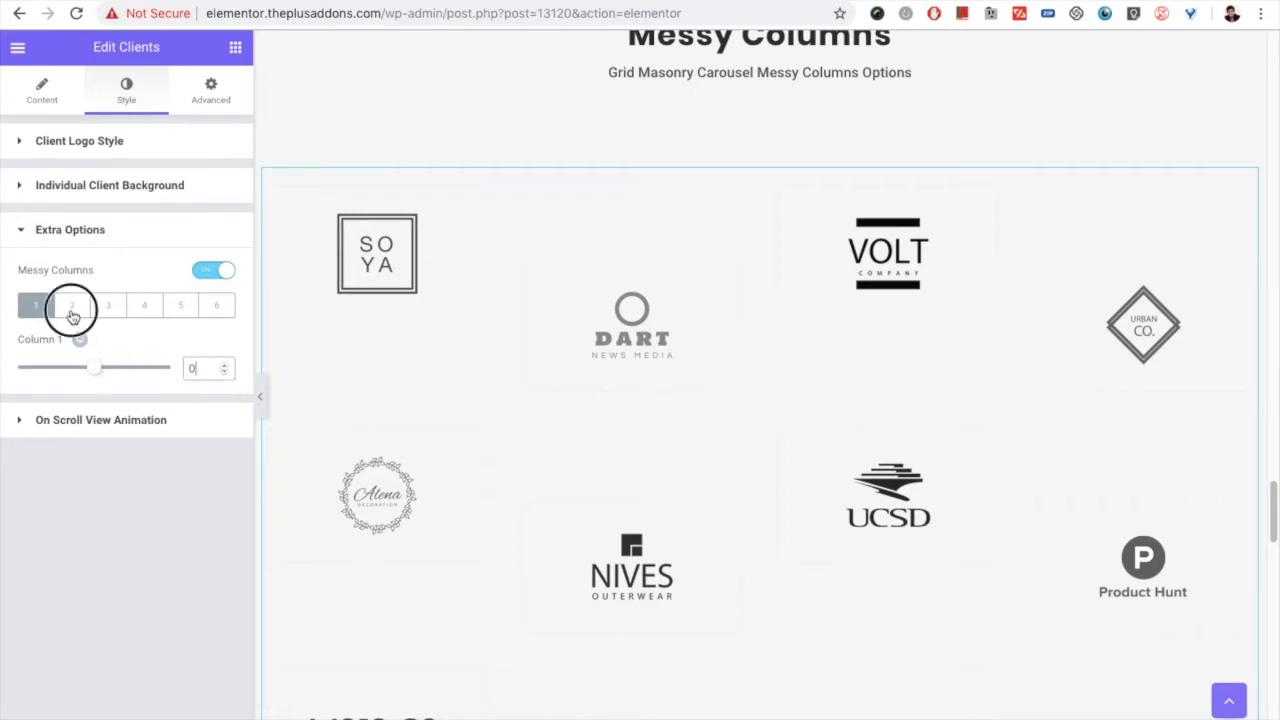
{"action": "left_click", "coordinate": [186, 367]}
{"action": "left_click", "coordinate": [106, 306]}
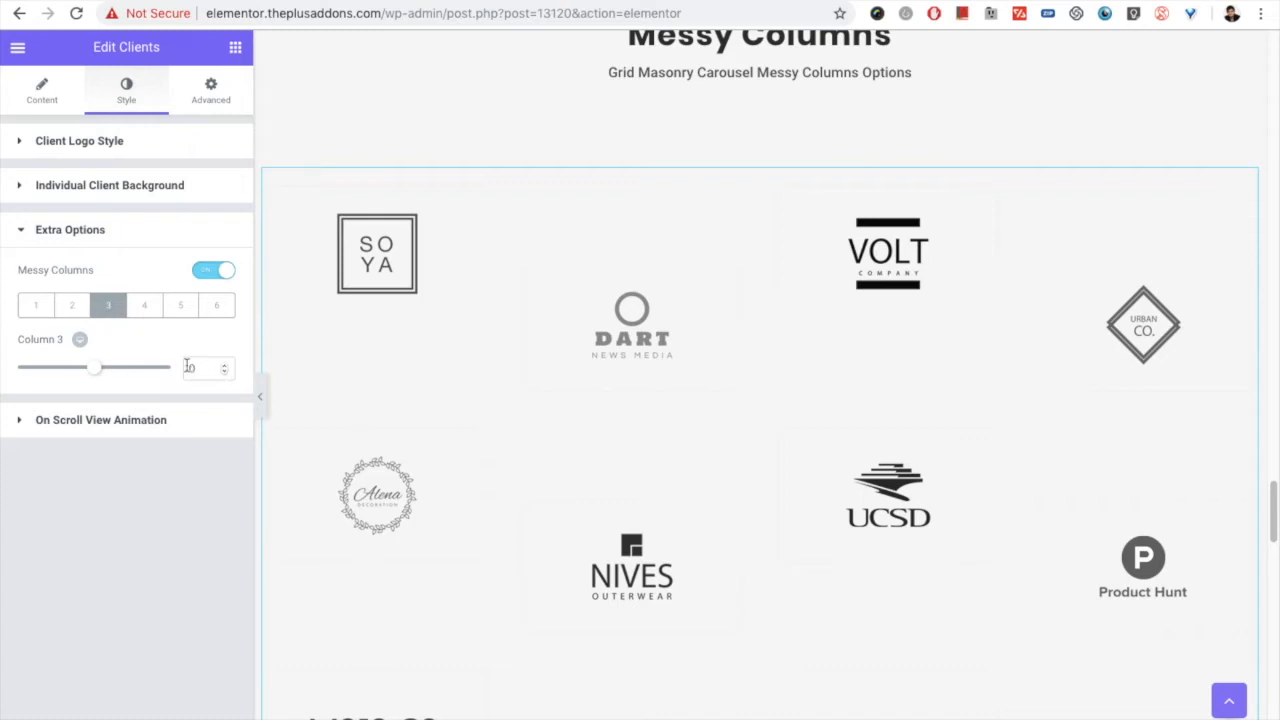
{"action": "left_click", "coordinate": [145, 310]}
{"action": "left_click_drag", "start_coordinate": [204, 369], "coordinate": [183, 371]}
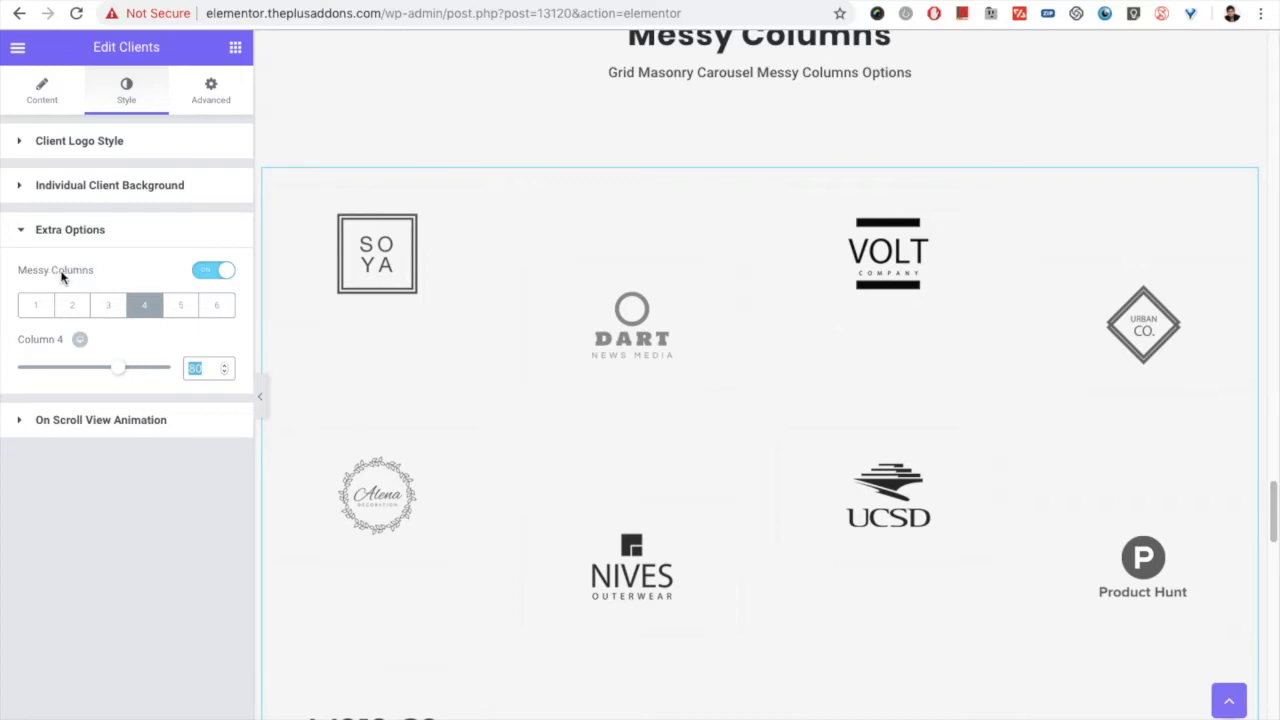
Step: Compare the offsets of columns 1 to 4 with the staggered logos, ending back on column 1
{"action": "left_click", "coordinate": [40, 310]}
{"action": "left_click", "coordinate": [72, 310]}
{"action": "left_click", "coordinate": [108, 310]}
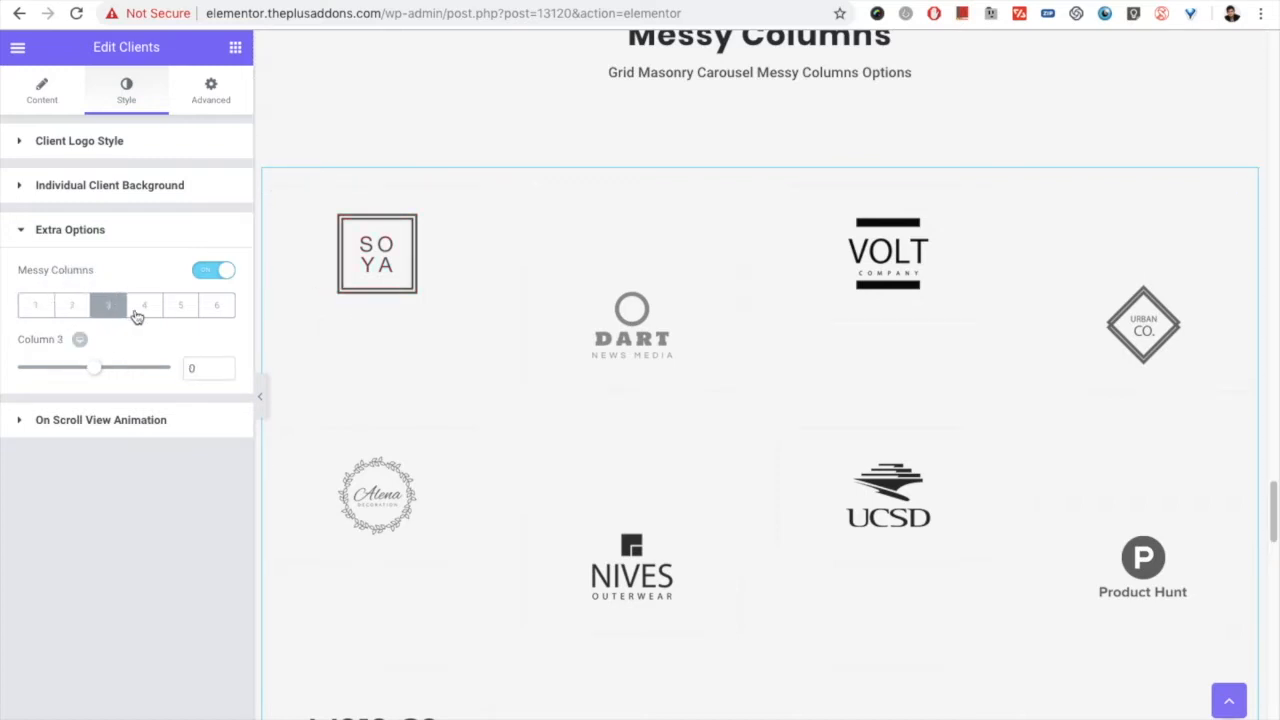
{"action": "left_click", "coordinate": [144, 308]}
{"action": "left_click", "coordinate": [110, 312]}
{"action": "left_click", "coordinate": [72, 311]}
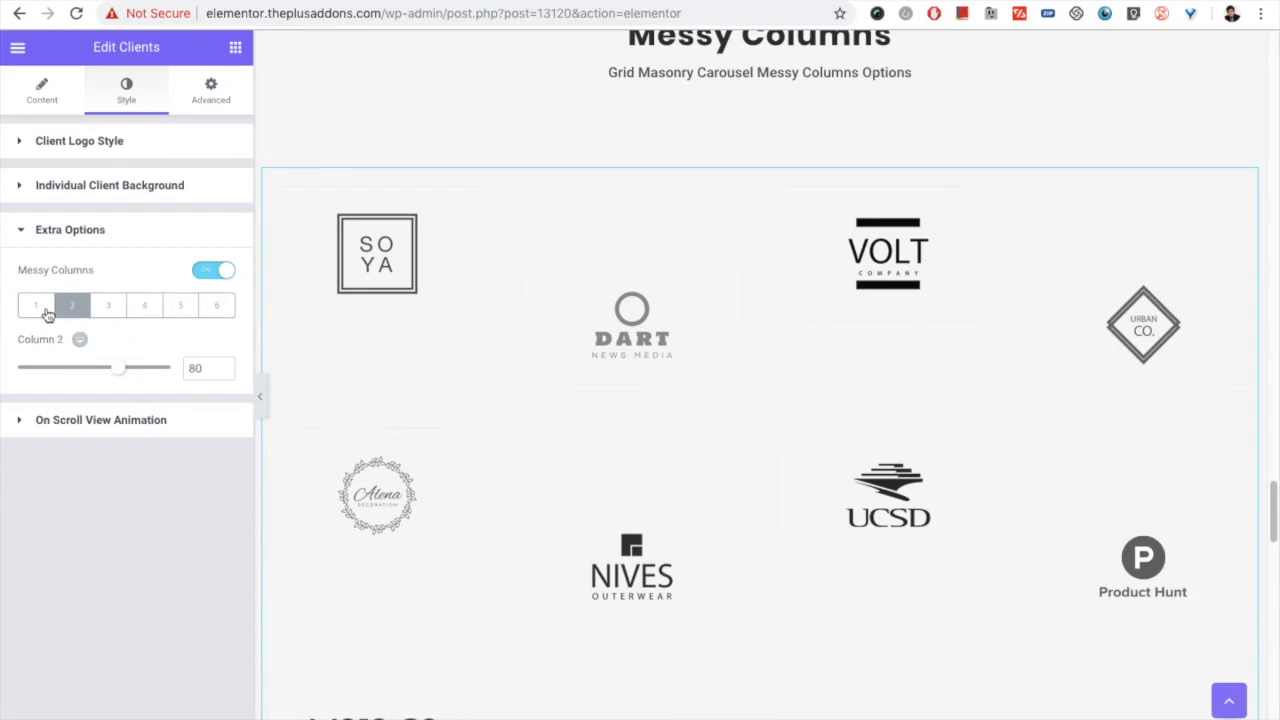
{"action": "left_click", "coordinate": [36, 310]}
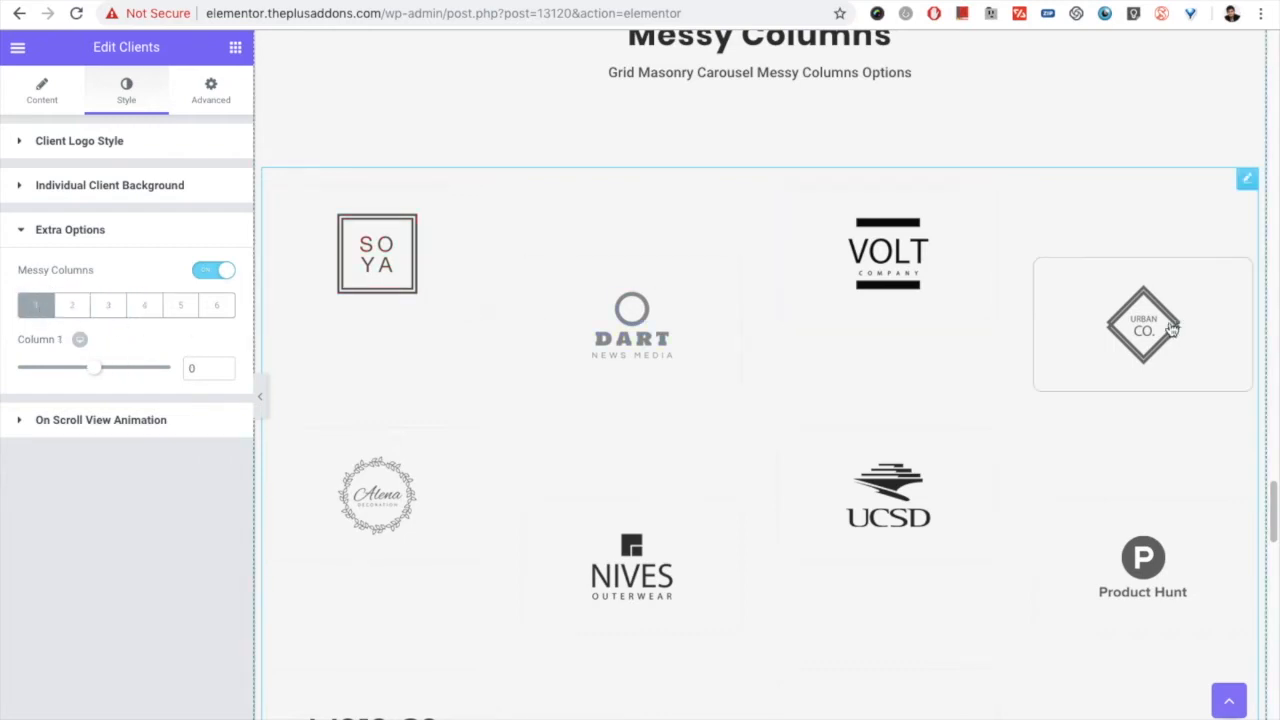
Step: Go through the offset settings of columns 2 to 6 and return to column 1
{"action": "left_click", "coordinate": [78, 312]}
{"action": "left_click", "coordinate": [106, 310]}
{"action": "left_click", "coordinate": [142, 312]}
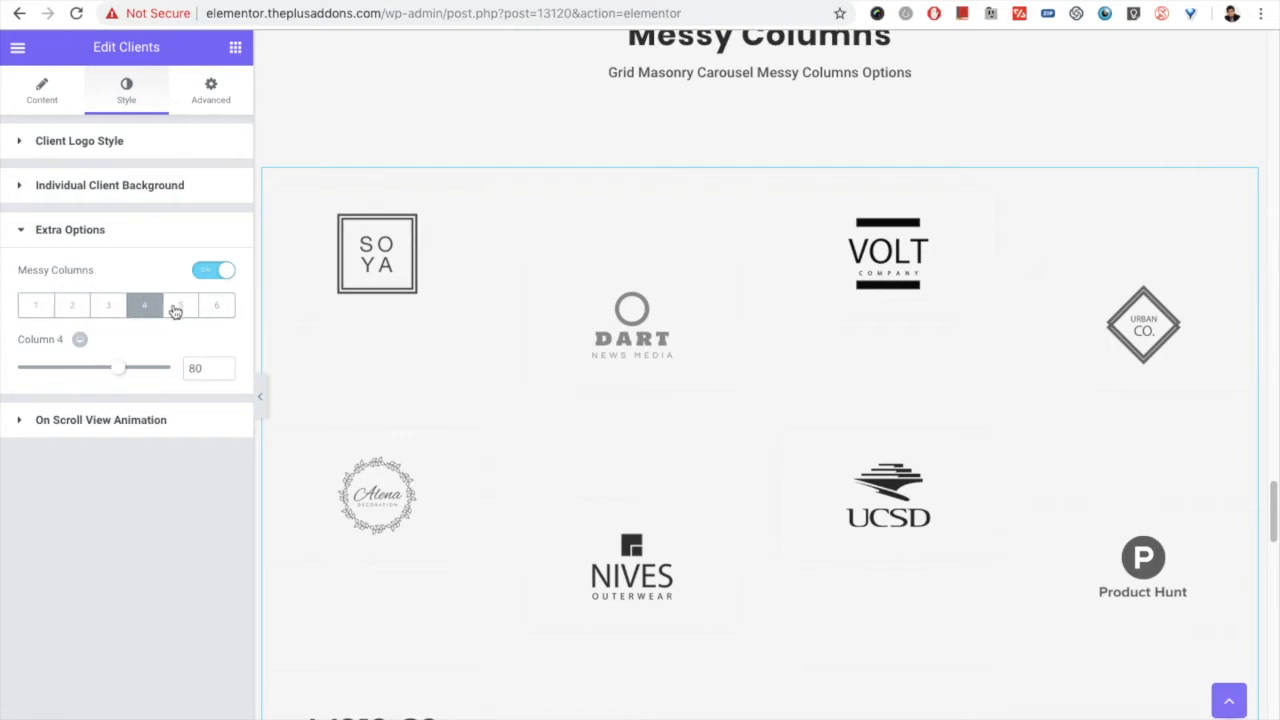
{"action": "left_click", "coordinate": [183, 313]}
{"action": "left_click", "coordinate": [218, 312]}
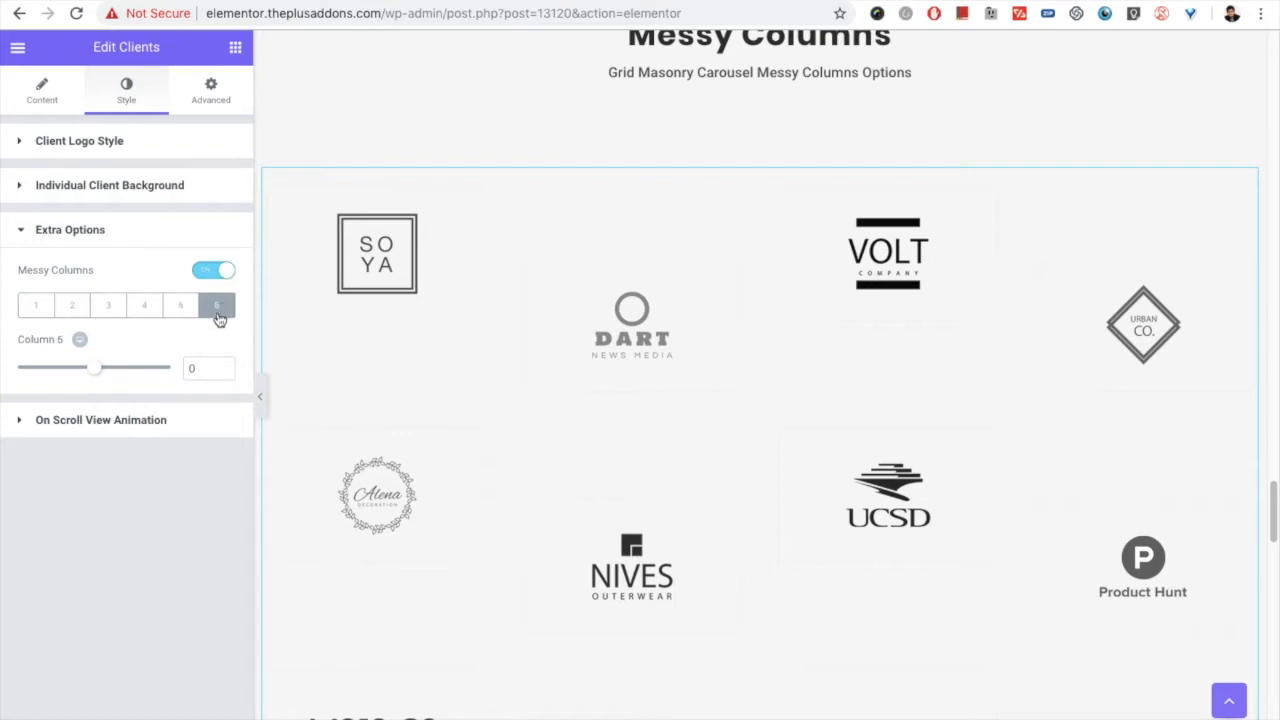
{"action": "left_click", "coordinate": [191, 313]}
{"action": "left_click", "coordinate": [217, 310]}
{"action": "left_click", "coordinate": [189, 310]}
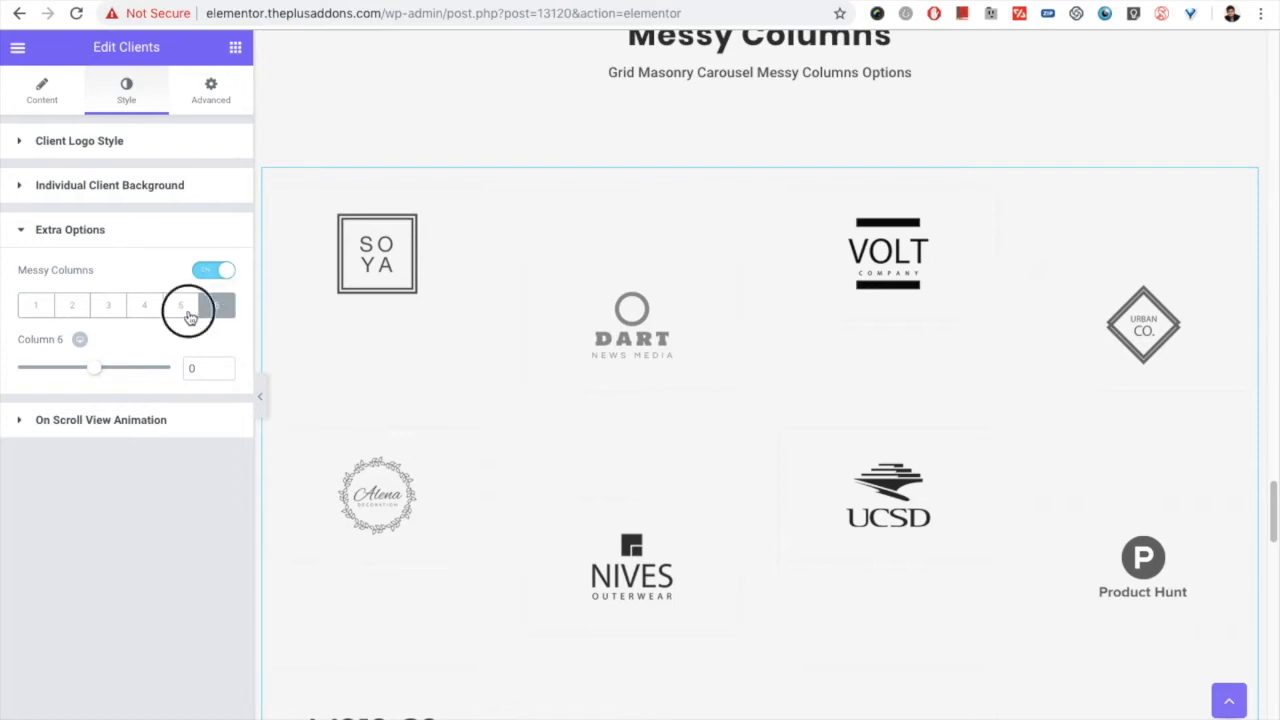
{"action": "left_click", "coordinate": [218, 313]}
{"action": "left_click", "coordinate": [184, 316]}
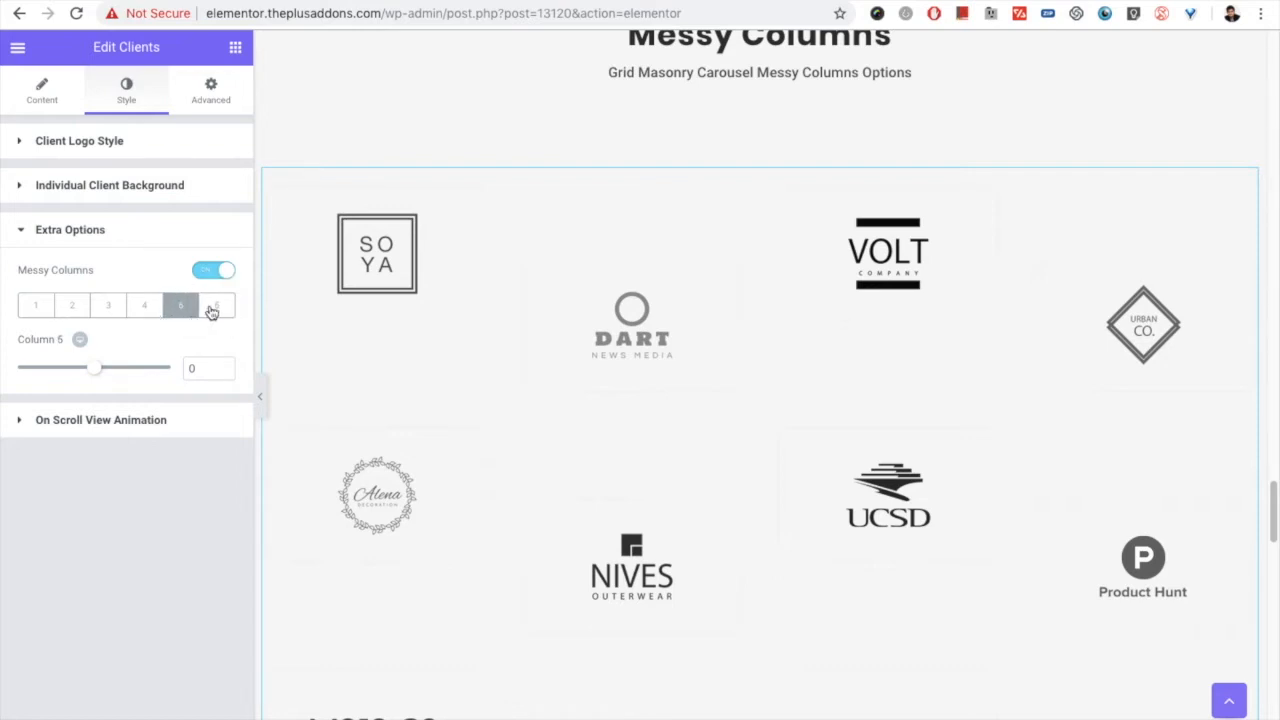
{"action": "left_click", "coordinate": [140, 307]}
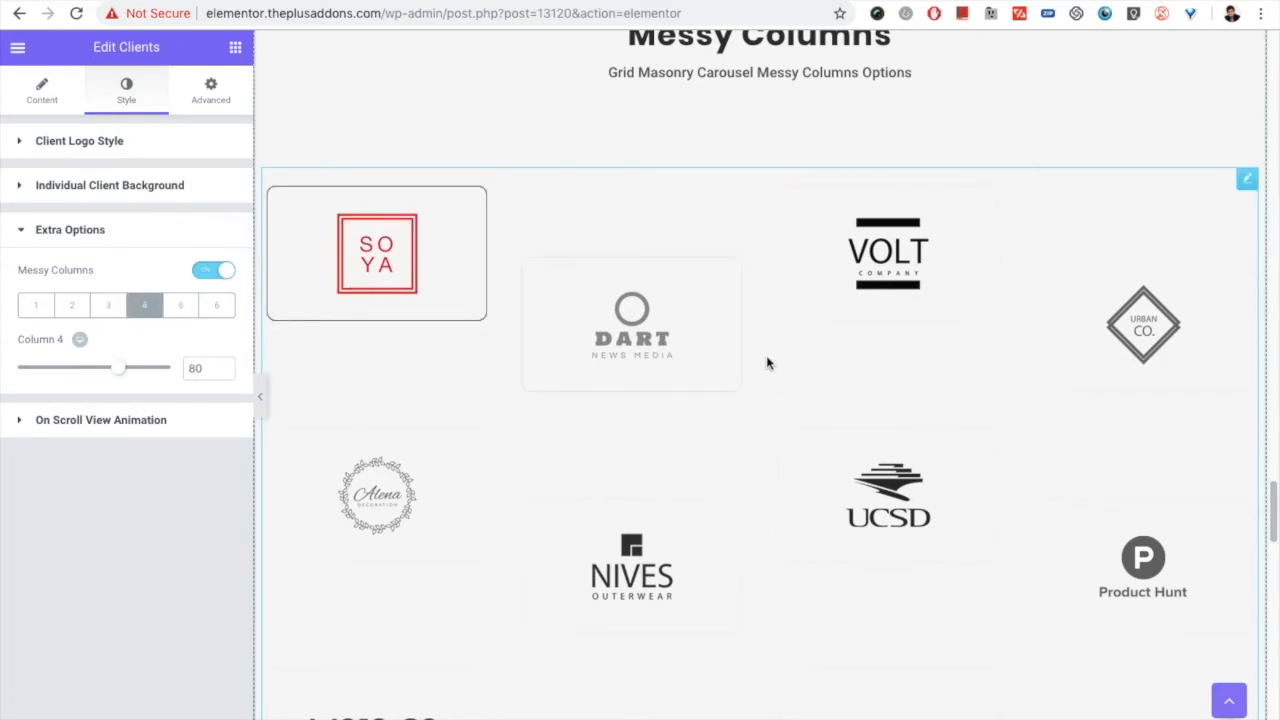
{"action": "left_click", "coordinate": [38, 308]}
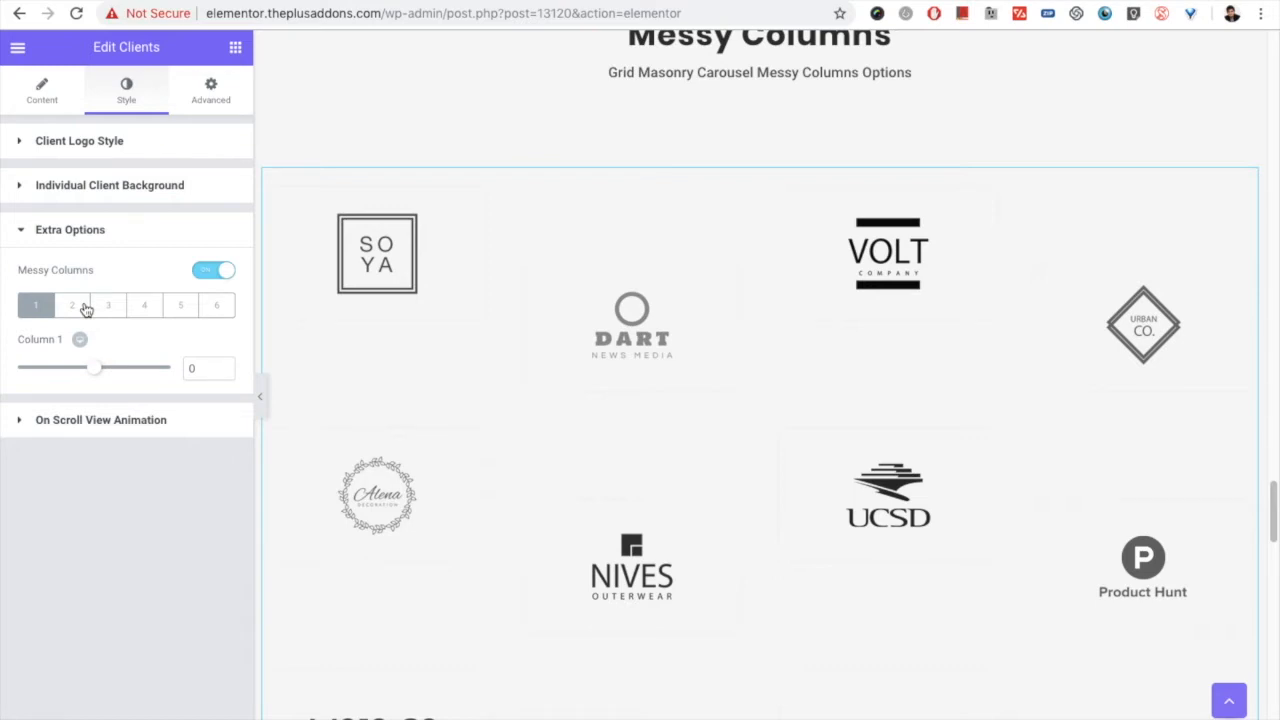
Step: Set More Post Loading Options to Load More for the Clients widget in the Messy Columns section
{"action": "scroll", "coordinate": [508, 377], "scroll_direction": "up", "scroll_amount": 2}
{"action": "scroll", "coordinate": [508, 380], "scroll_direction": "down", "scroll_amount": 6}
{"action": "scroll", "coordinate": [500, 375], "scroll_direction": "down", "scroll_amount": 6}
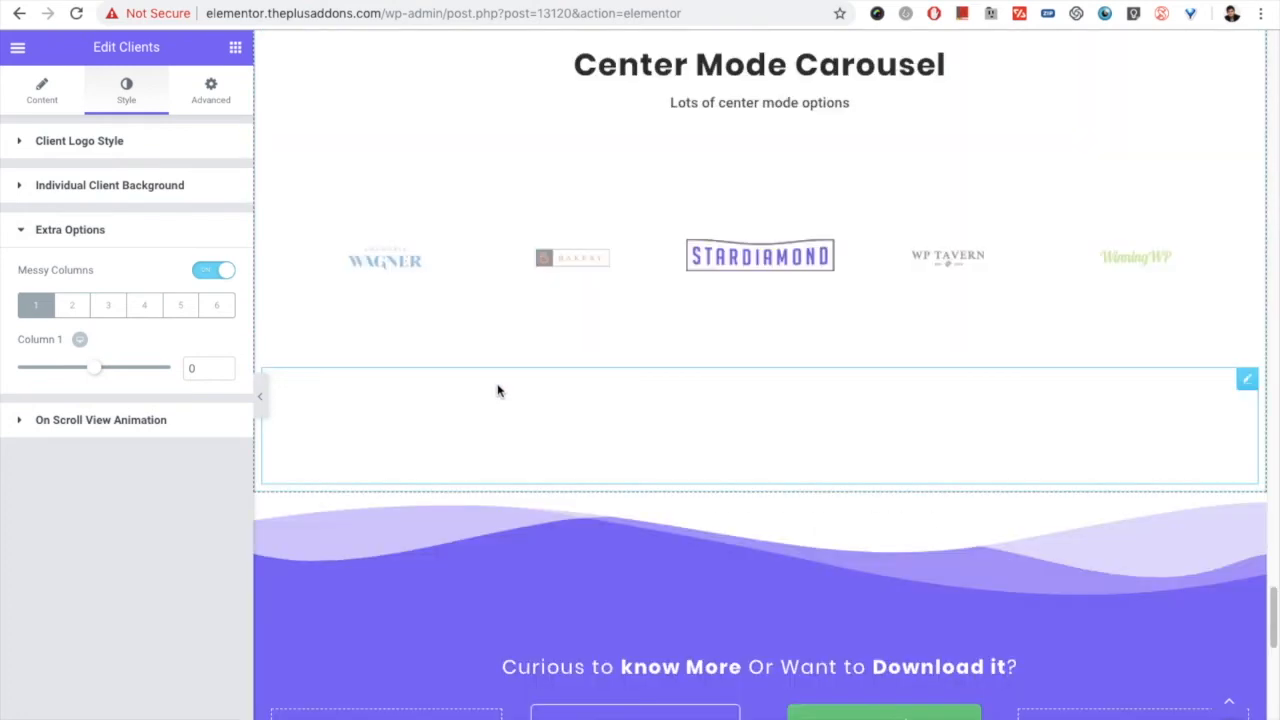
{"action": "scroll", "coordinate": [749, 320], "scroll_direction": "up", "scroll_amount": 6}
{"action": "scroll", "coordinate": [576, 330], "scroll_direction": "up", "scroll_amount": 4}
{"action": "left_click", "coordinate": [36, 106]}
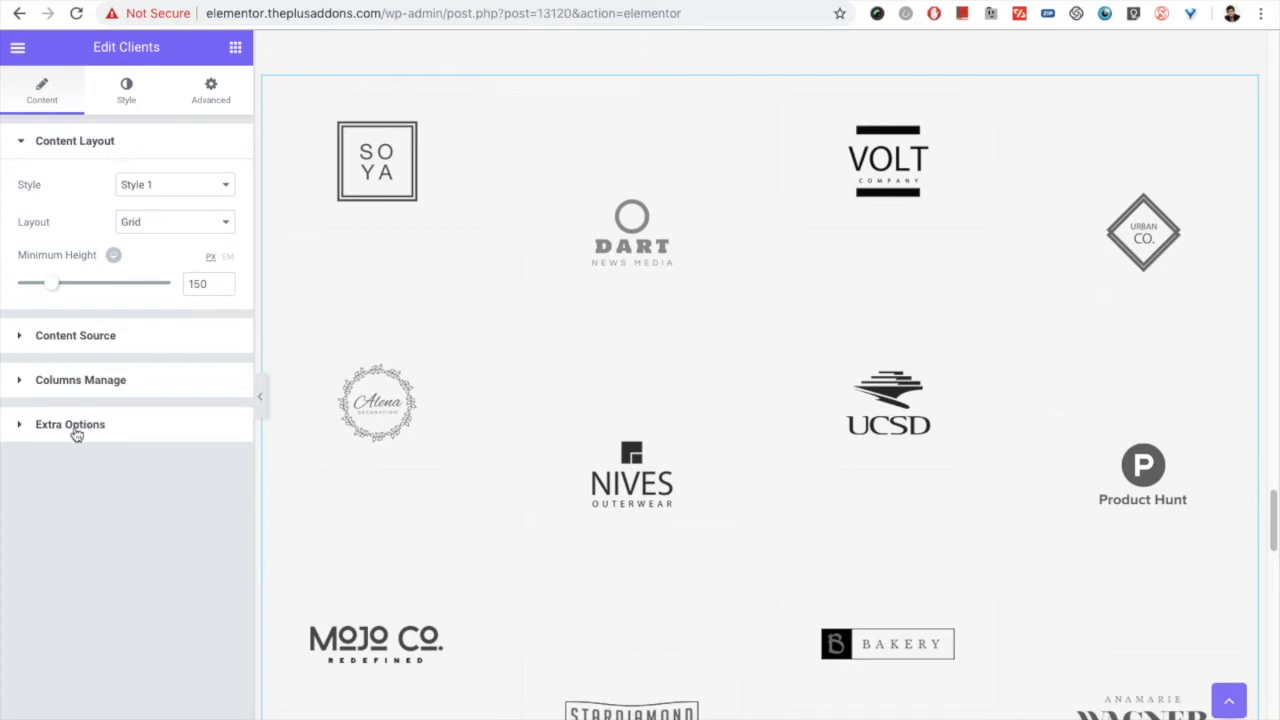
{"action": "left_click", "coordinate": [112, 422]}
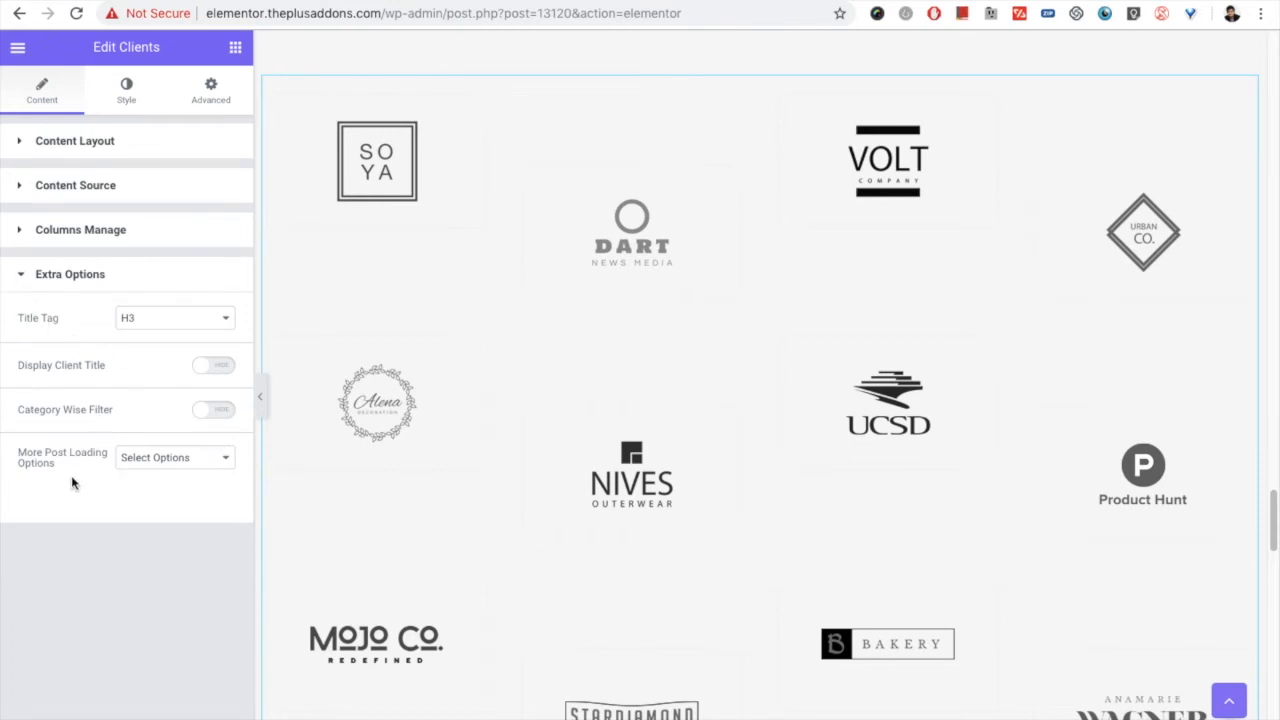
{"action": "left_click", "coordinate": [163, 466]}
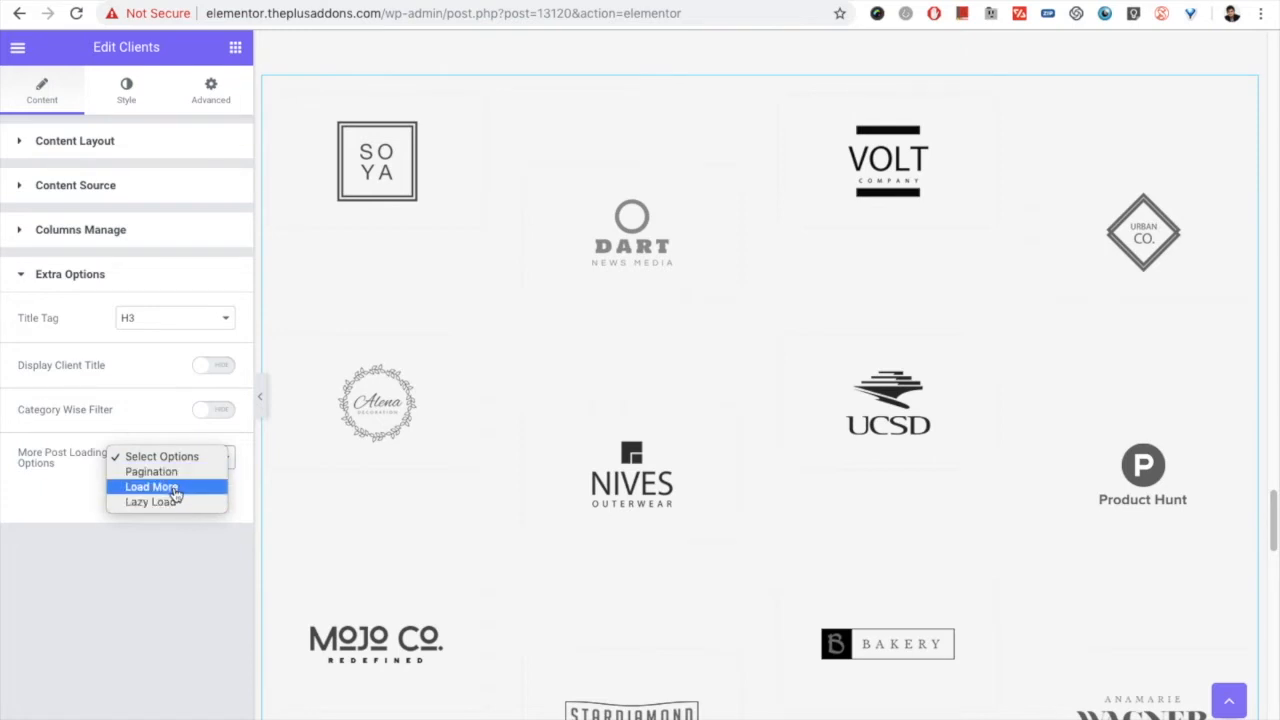
{"action": "left_click", "coordinate": [174, 490]}
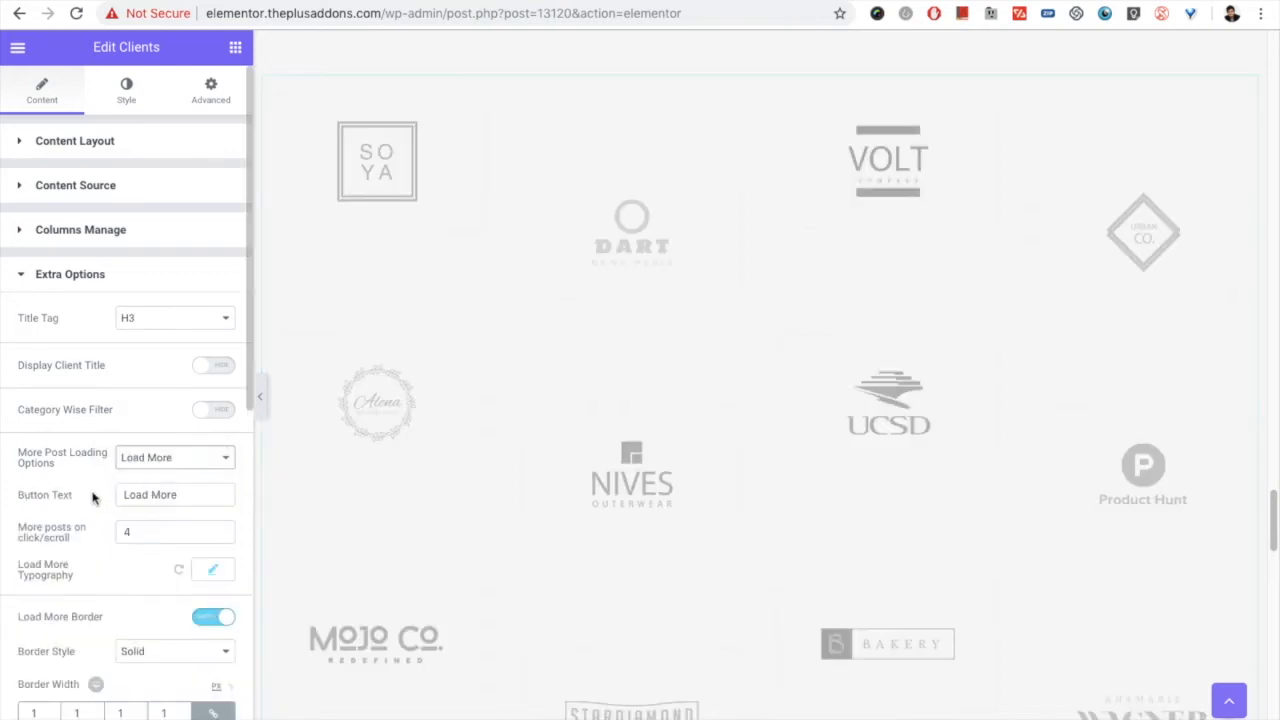
Step: Examine the Load More button below the client logos together with its text, post count and border settings
{"action": "scroll", "coordinate": [89, 497], "scroll_direction": "down", "scroll_amount": 1}
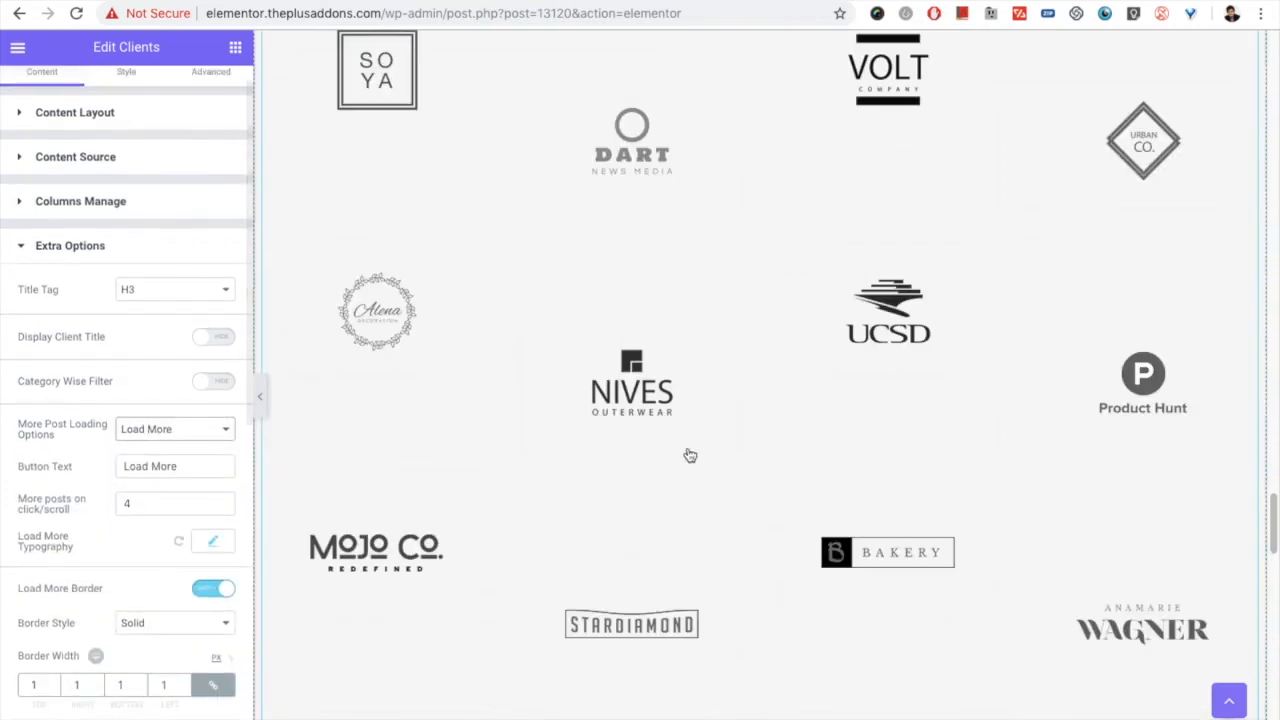
{"action": "scroll", "coordinate": [686, 455], "scroll_direction": "down", "scroll_amount": 3}
{"action": "scroll", "coordinate": [700, 490], "scroll_direction": "down", "scroll_amount": 1}
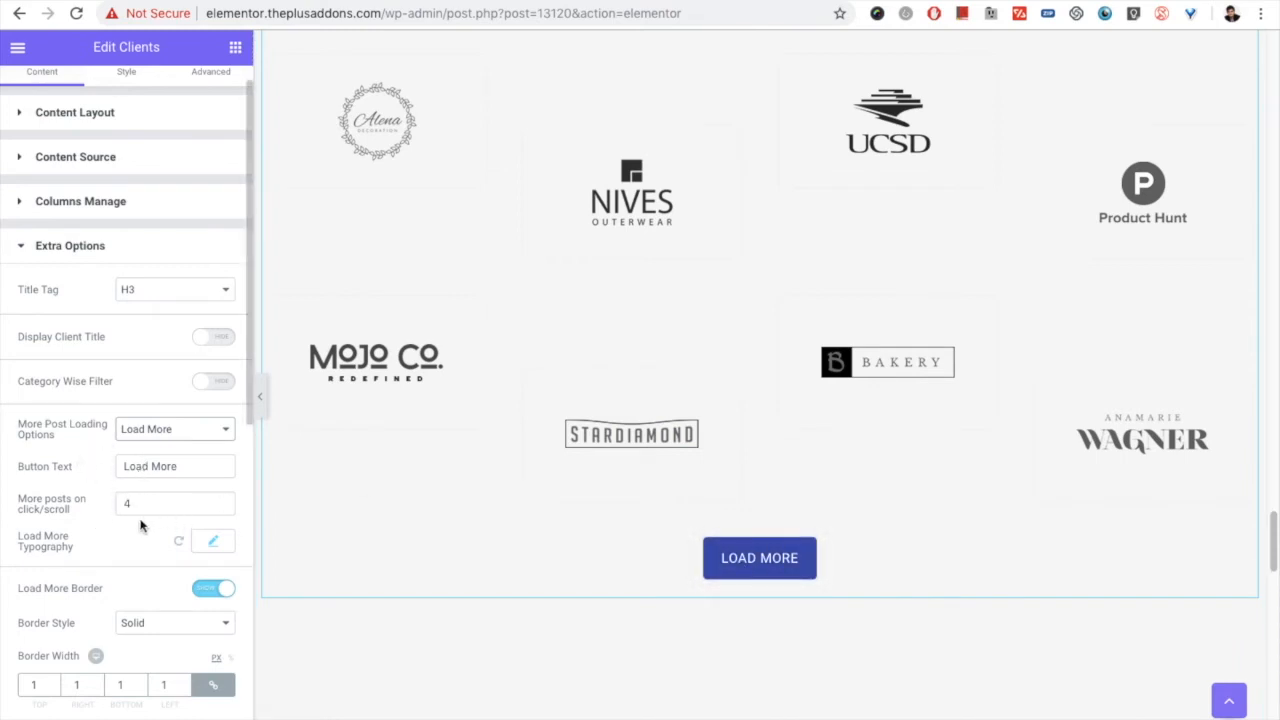
{"action": "scroll", "coordinate": [141, 526], "scroll_direction": "down", "scroll_amount": 1}
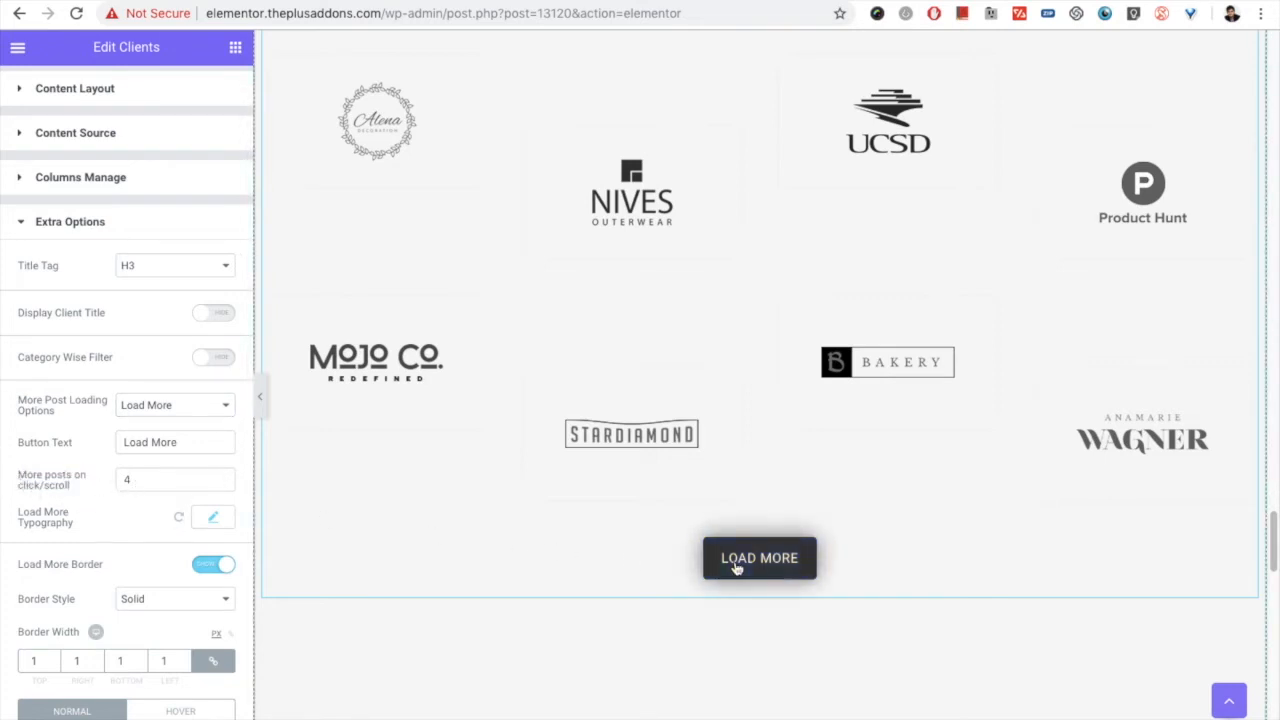
Step: Try the Load More button below the logos, and set Maximum Posts Display to 4 in the widget's Content Source
{"action": "left_click", "coordinate": [140, 487]}
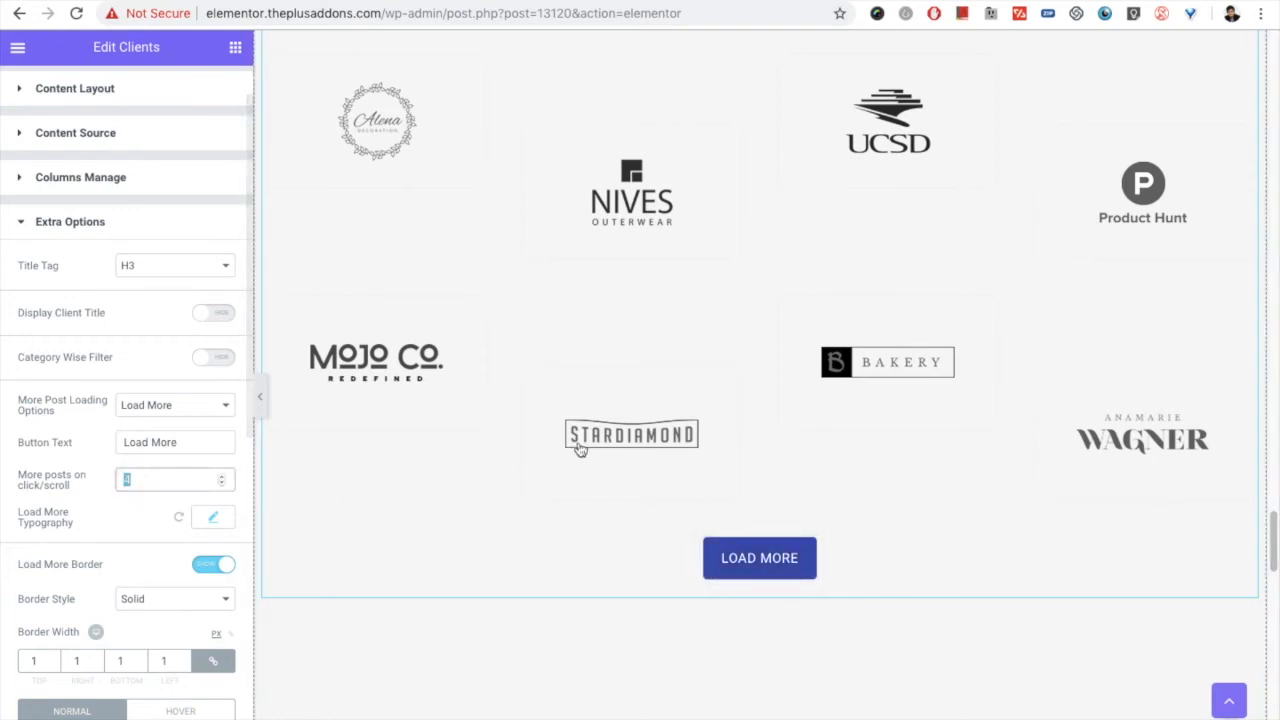
{"action": "left_click", "coordinate": [759, 558]}
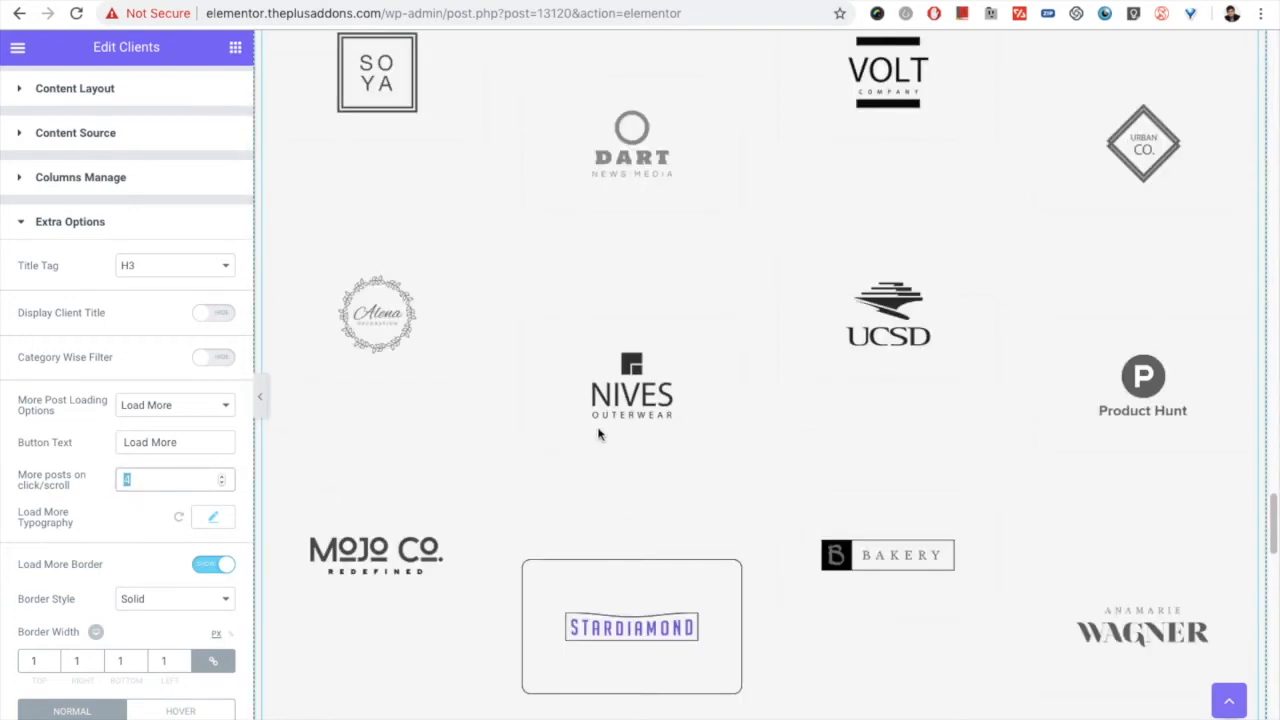
{"action": "scroll", "coordinate": [80, 180], "scroll_direction": "up", "scroll_amount": 2}
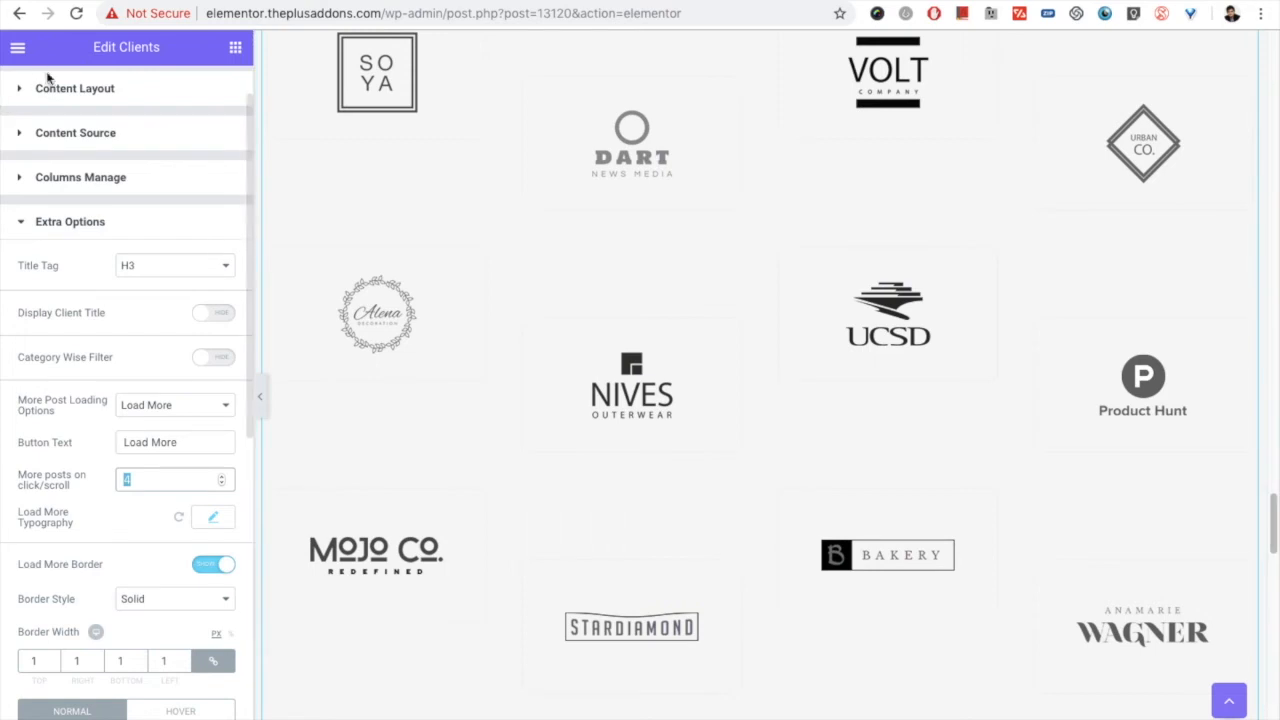
{"action": "left_click", "coordinate": [83, 187]}
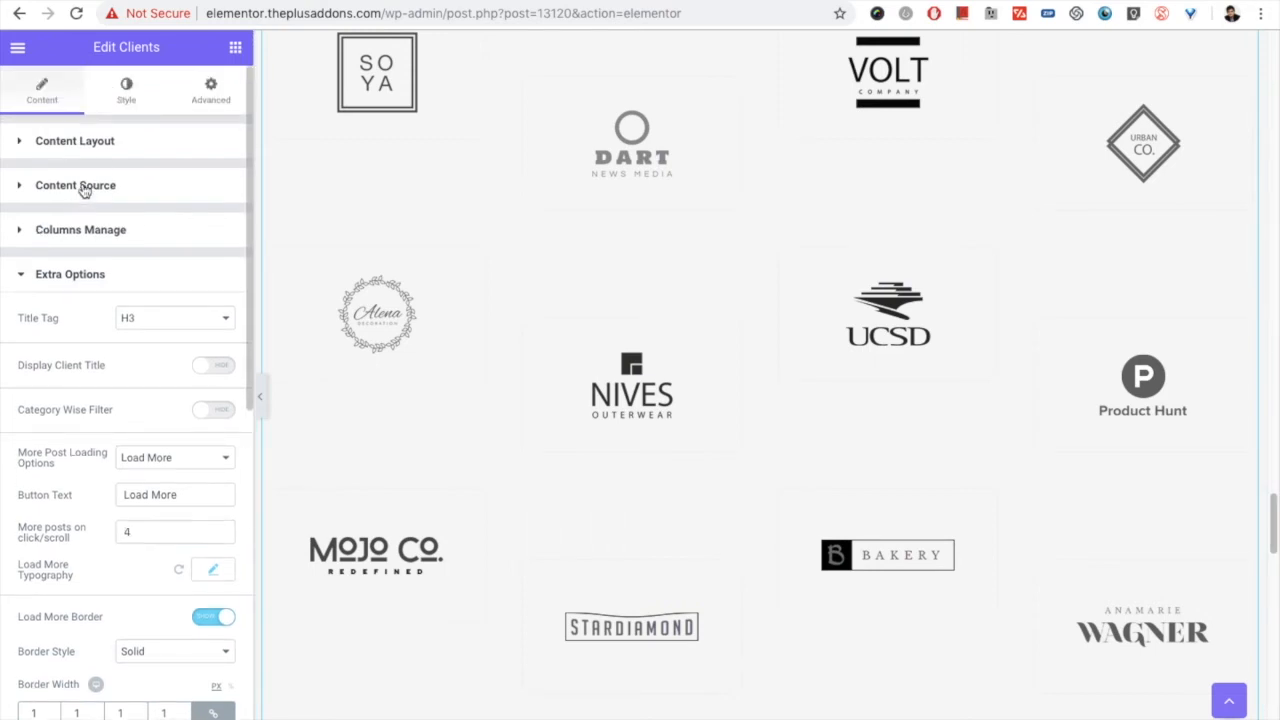
{"action": "double_click", "coordinate": [126, 315]}
{"action": "type", "text": "4"}
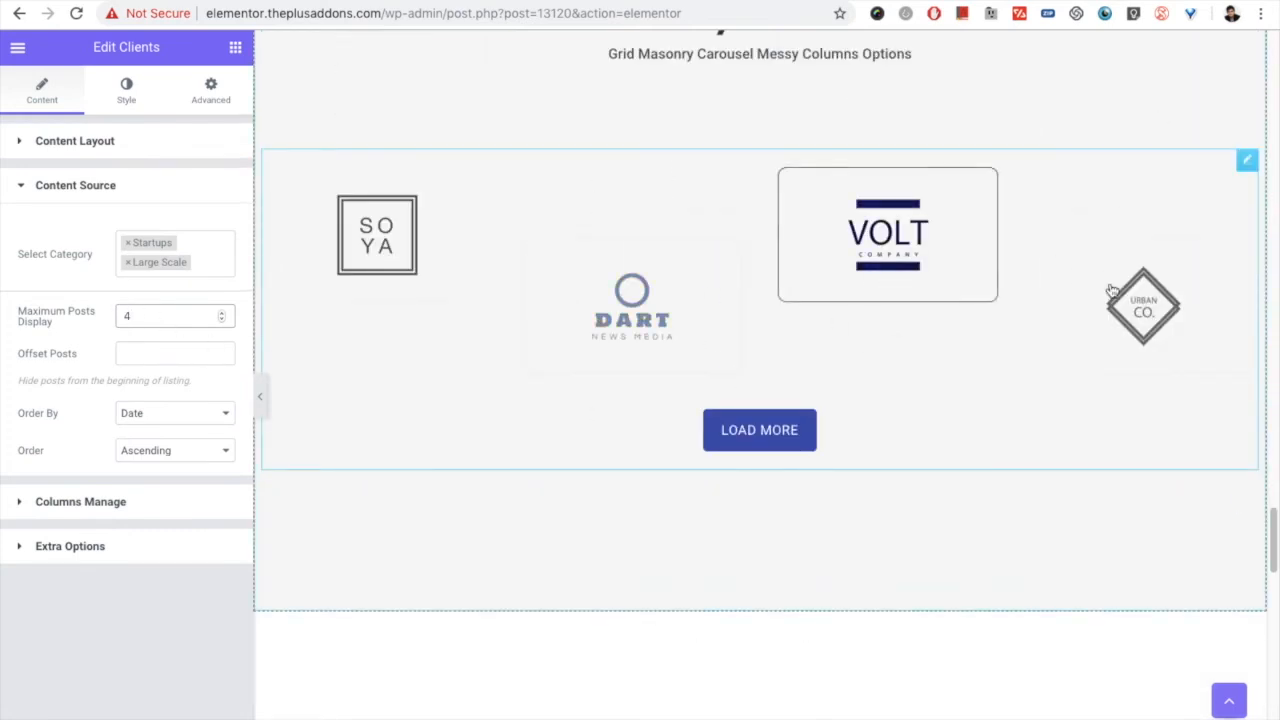
Step: Check the number of posts loaded per click and the Load More typography in the Clients widget's Extra Options
{"action": "left_click", "coordinate": [75, 545]}
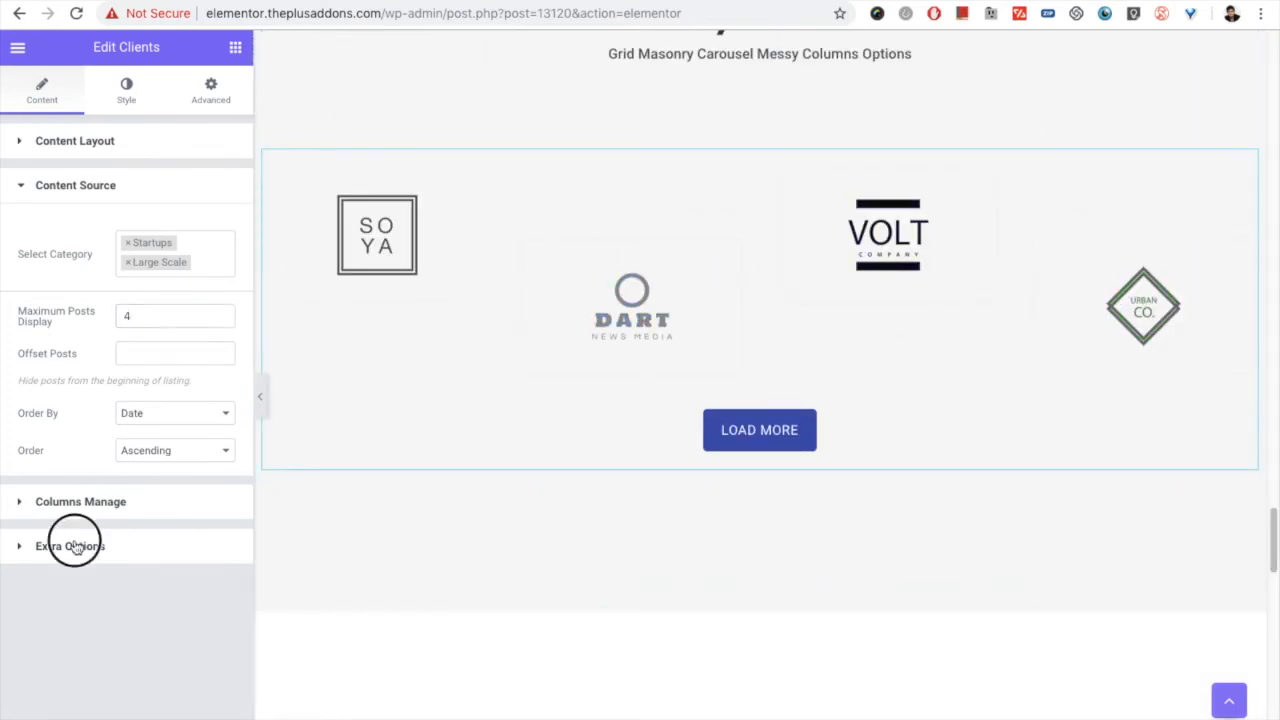
{"action": "scroll", "coordinate": [100, 450], "scroll_direction": "down", "scroll_amount": 2}
{"action": "double_click", "coordinate": [118, 369]}
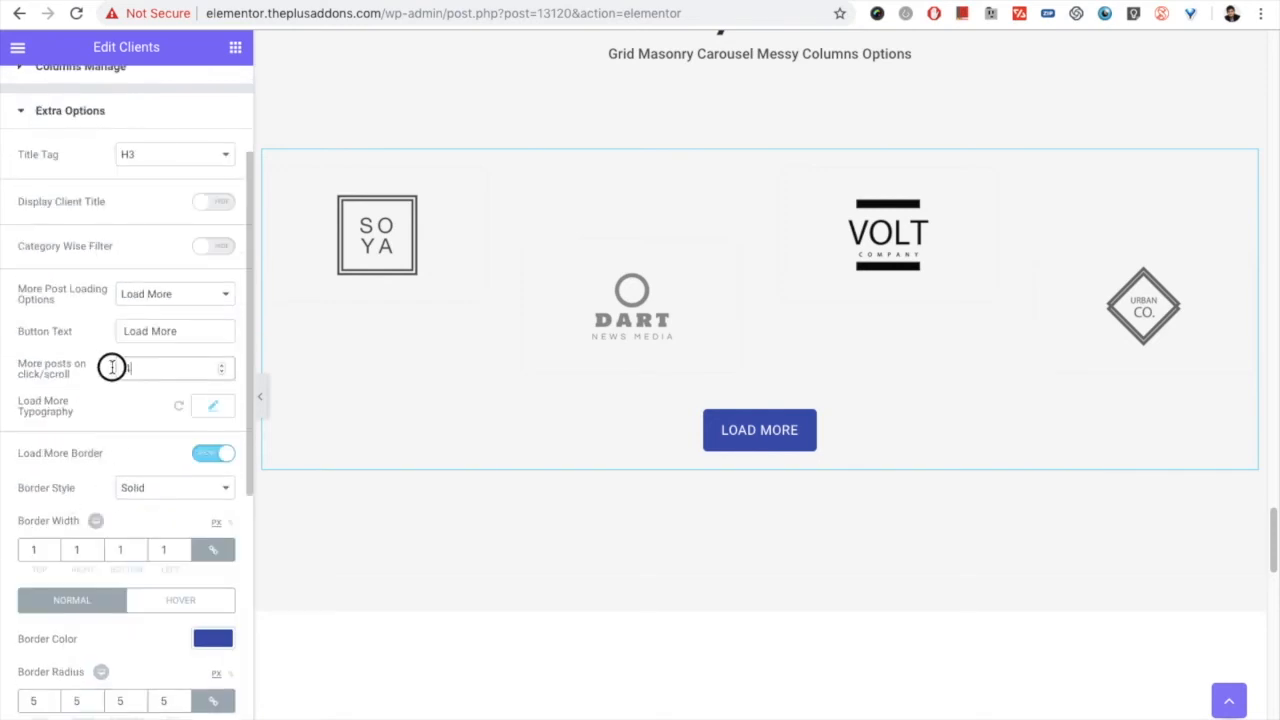
{"action": "left_click_drag", "start_coordinate": [137, 372], "coordinate": [119, 372]}
{"action": "scroll", "coordinate": [100, 438], "scroll_direction": "down", "scroll_amount": 1}
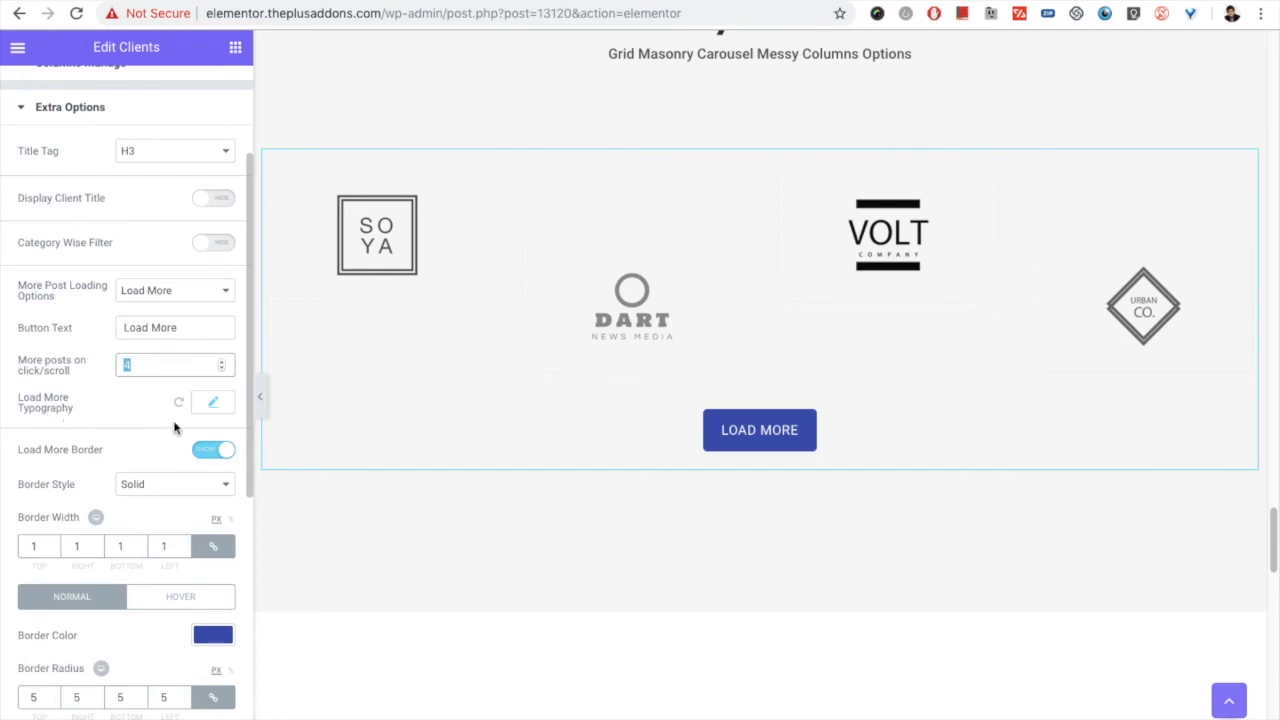
{"action": "left_click", "coordinate": [221, 408]}
{"action": "left_click", "coordinate": [221, 408]}
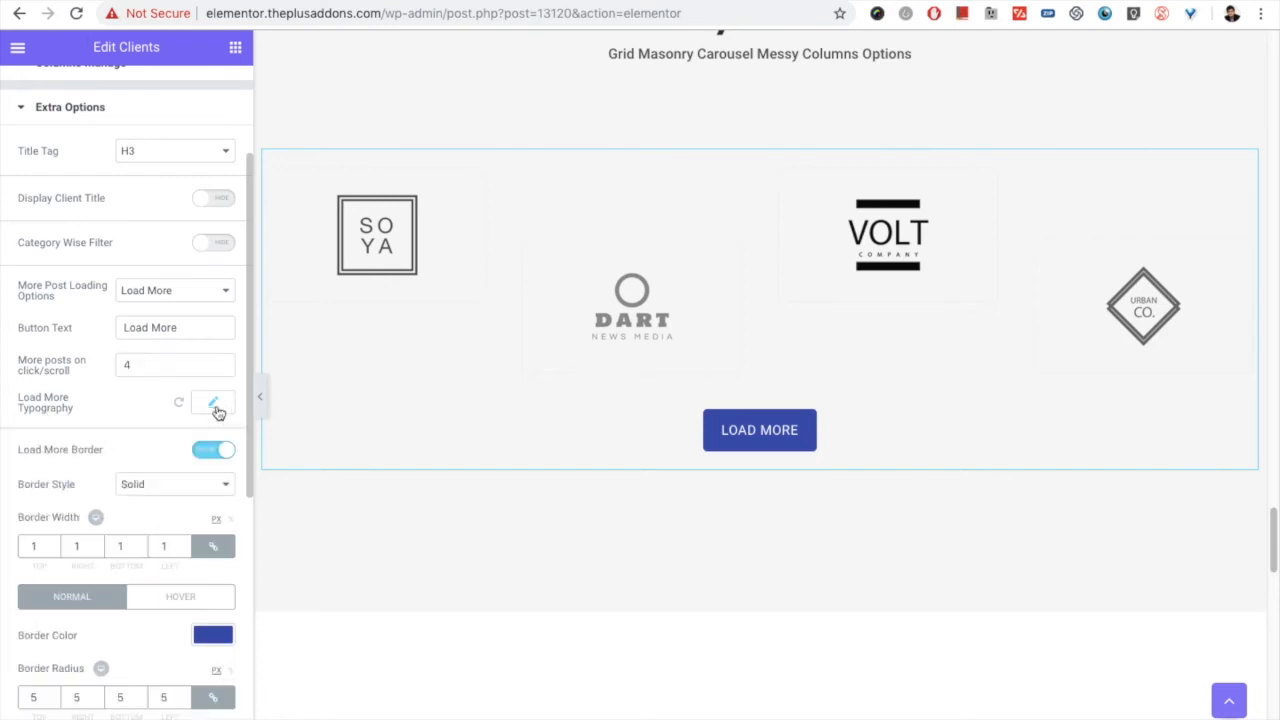
Step: Examine the Load More button's border, text color, background and box shadow settings for the normal and hover states
{"action": "scroll", "coordinate": [60, 465], "scroll_direction": "down", "scroll_amount": 3}
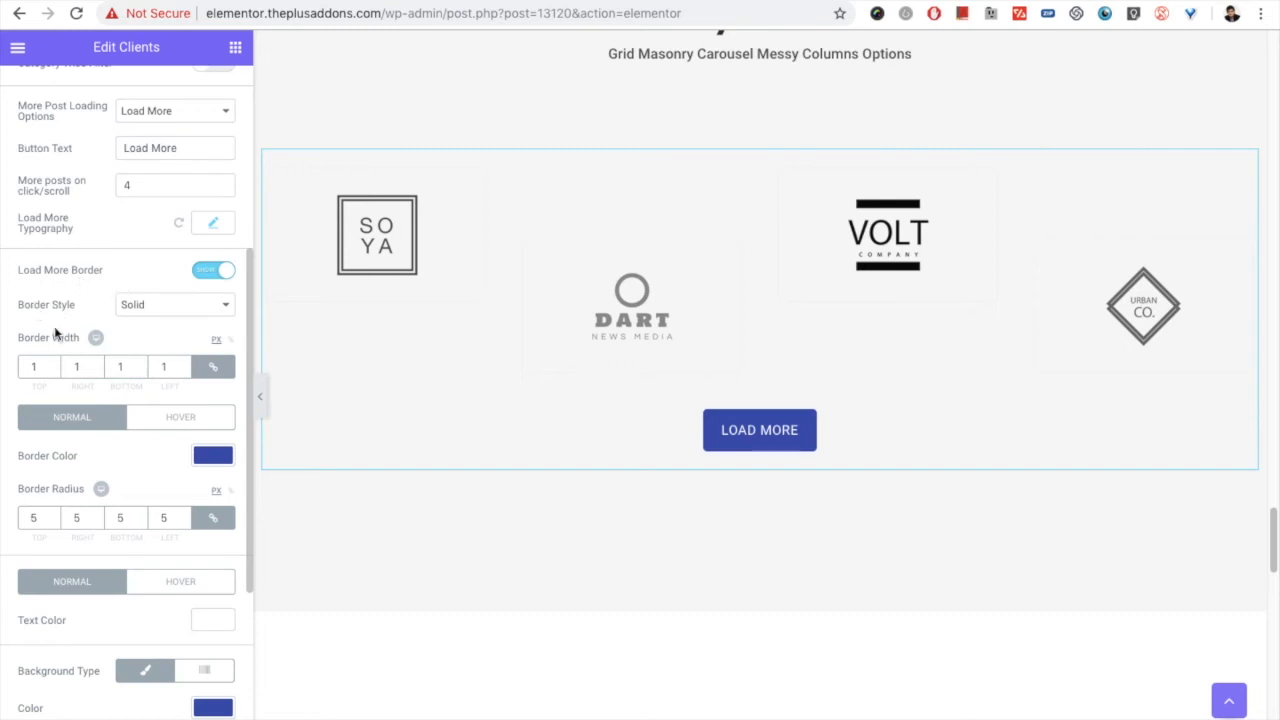
{"action": "scroll", "coordinate": [89, 525], "scroll_direction": "down", "scroll_amount": 3}
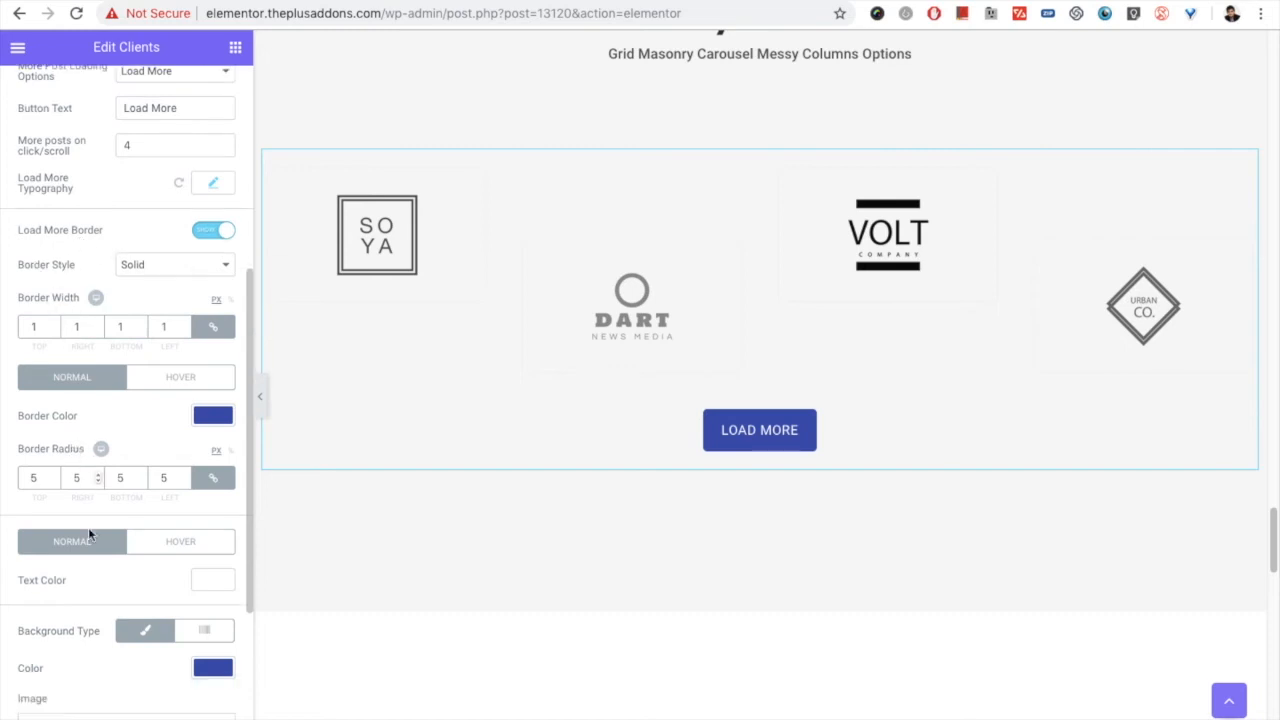
{"action": "scroll", "coordinate": [80, 470], "scroll_direction": "down", "scroll_amount": 1}
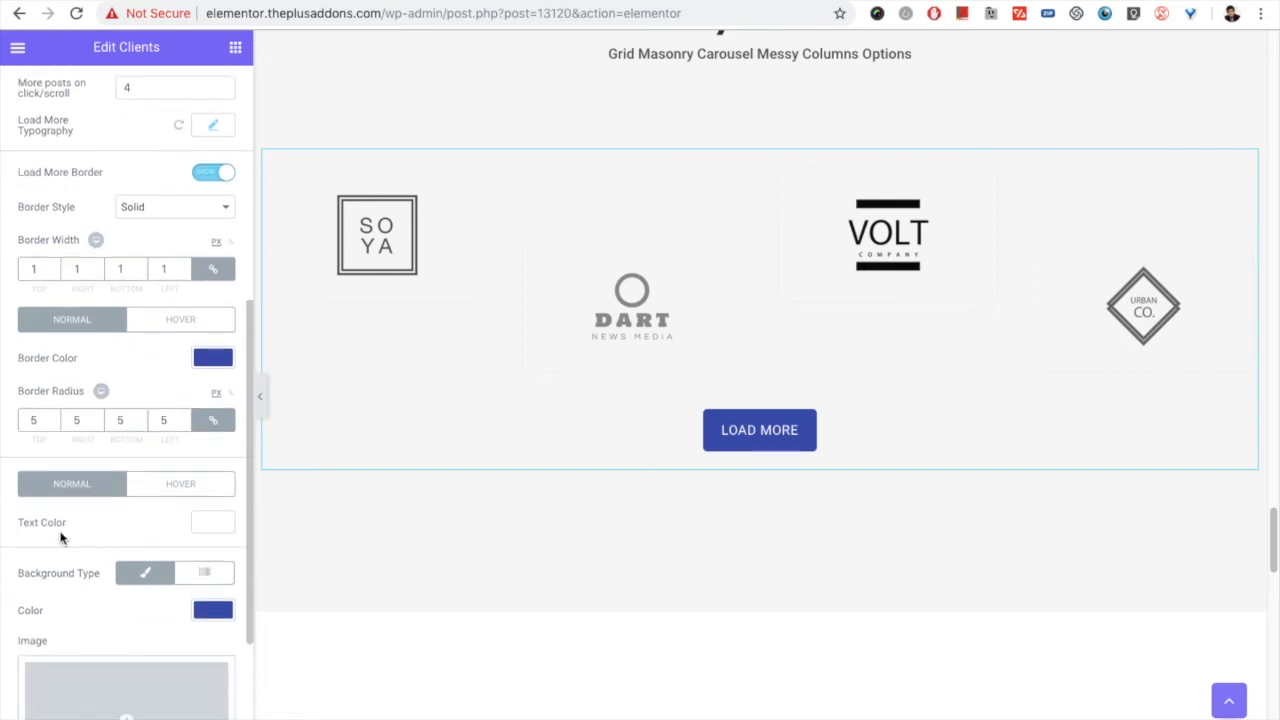
{"action": "left_click", "coordinate": [200, 494]}
{"action": "left_click", "coordinate": [90, 484]}
{"action": "scroll", "coordinate": [110, 575], "scroll_direction": "down", "scroll_amount": 1}
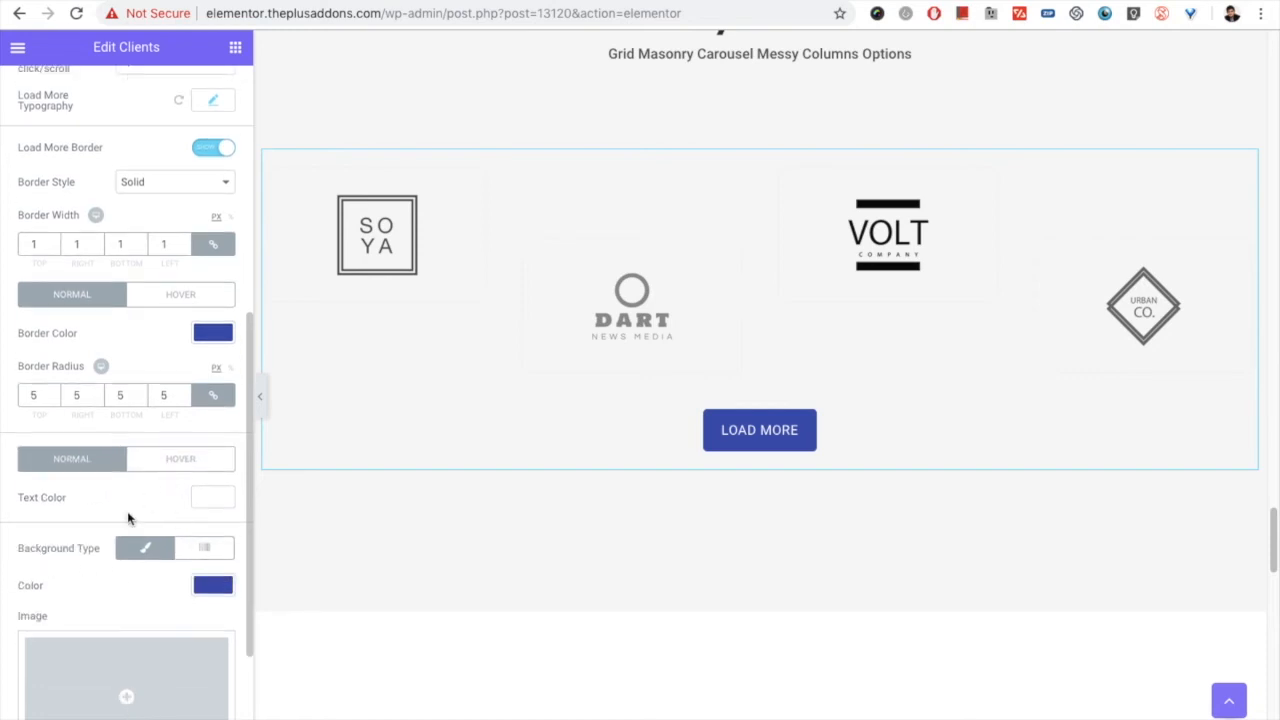
{"action": "scroll", "coordinate": [120, 530], "scroll_direction": "down", "scroll_amount": 5}
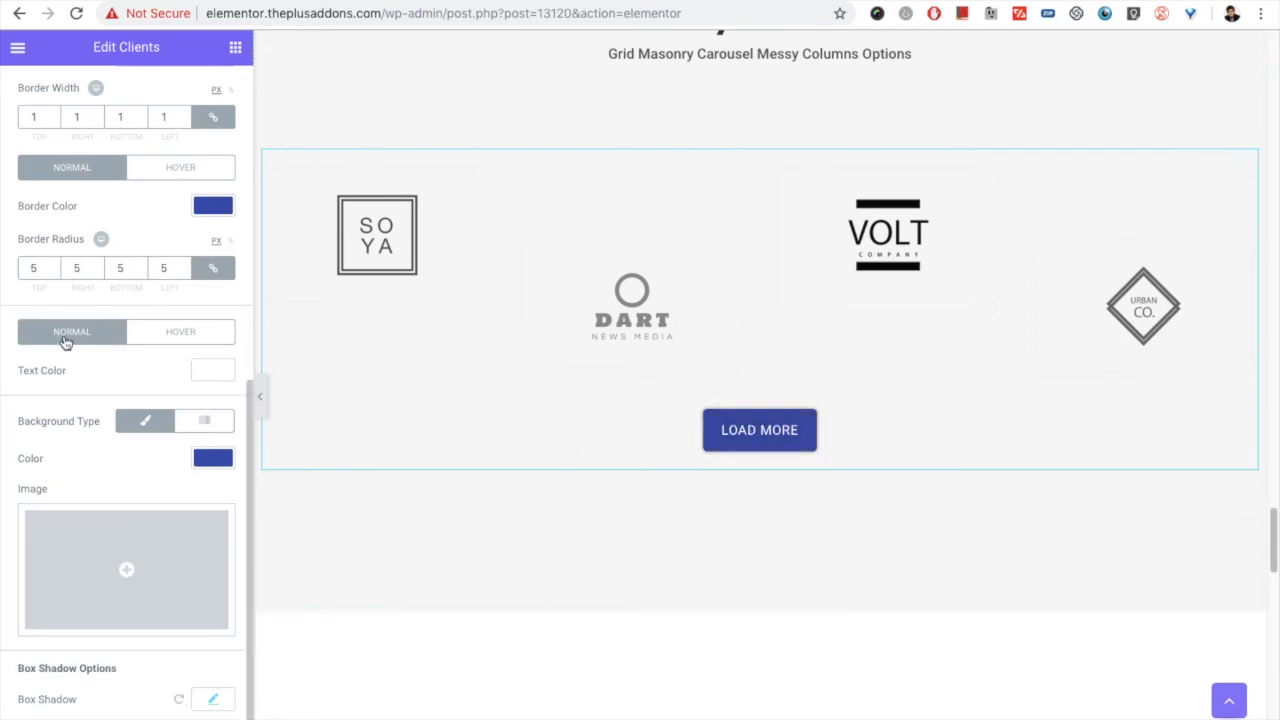
Step: Set More Post Loading Options to Lazy Load for the Clients widget
{"action": "scroll", "coordinate": [140, 330], "scroll_direction": "up", "scroll_amount": 10}
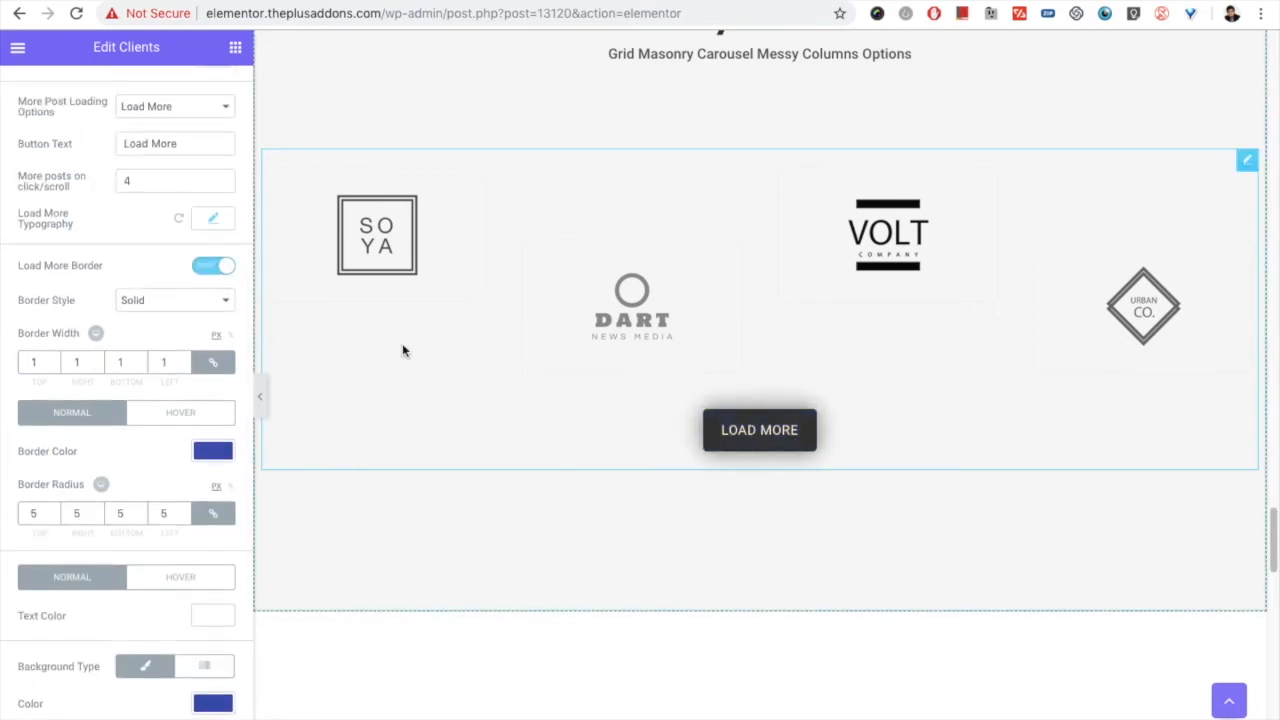
{"action": "scroll", "coordinate": [120, 297], "scroll_direction": "up", "scroll_amount": 8}
{"action": "left_click", "coordinate": [163, 313]}
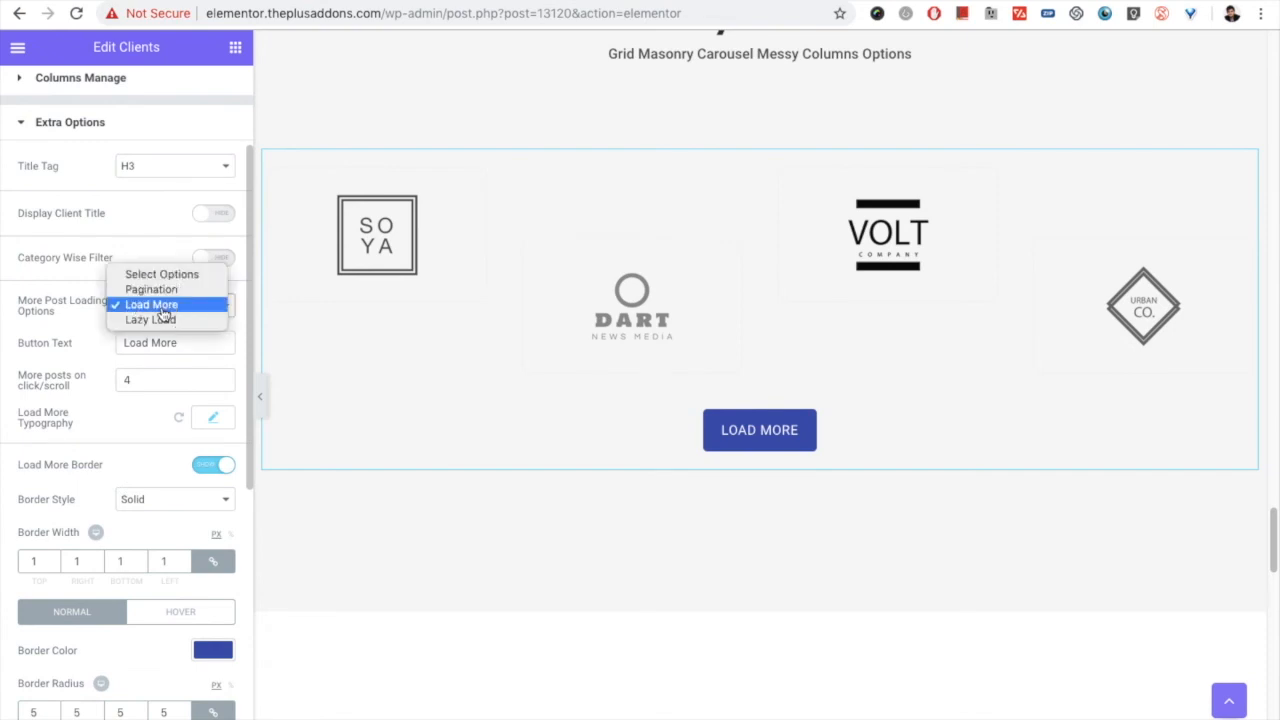
{"action": "left_click", "coordinate": [160, 320]}
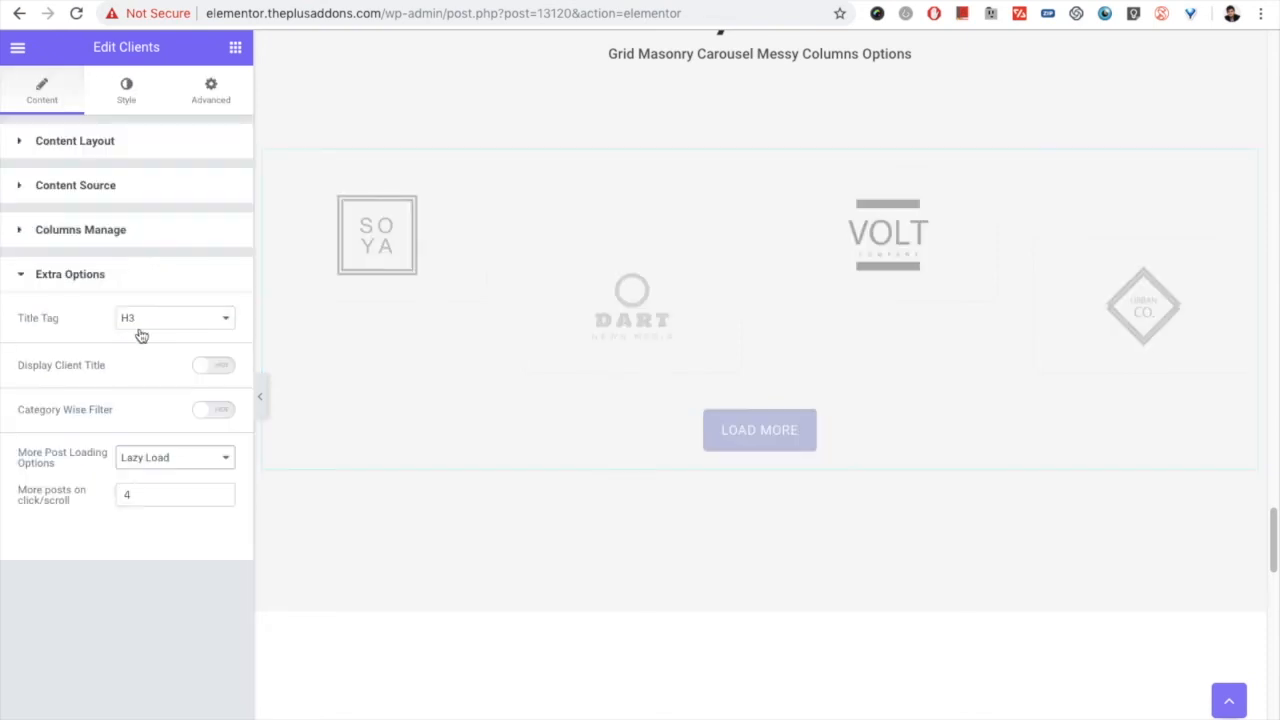
Step: Compare the number of posts loaded per scroll with Maximum Posts Display in Content Source, ending back in Extra Options
{"action": "double_click", "coordinate": [128, 494]}
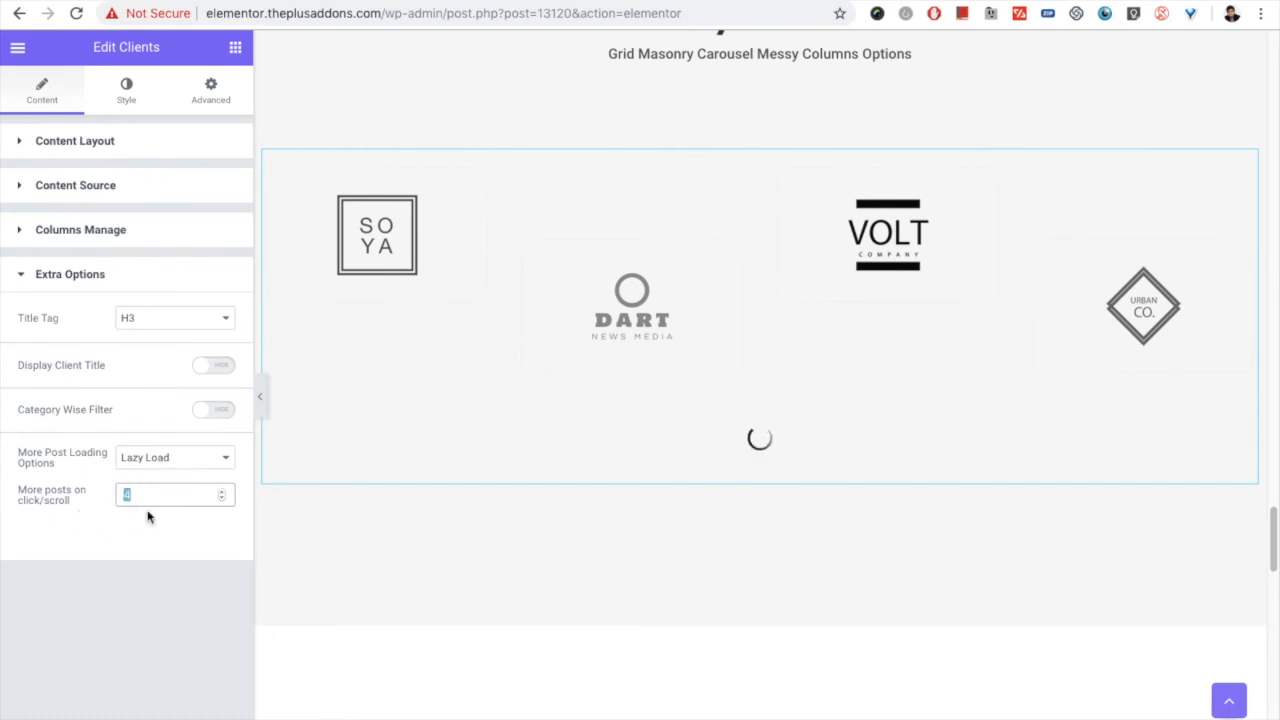
{"action": "left_click", "coordinate": [111, 190]}
{"action": "left_click_drag", "start_coordinate": [153, 314], "coordinate": [120, 306]}
{"action": "left_click", "coordinate": [104, 547]}
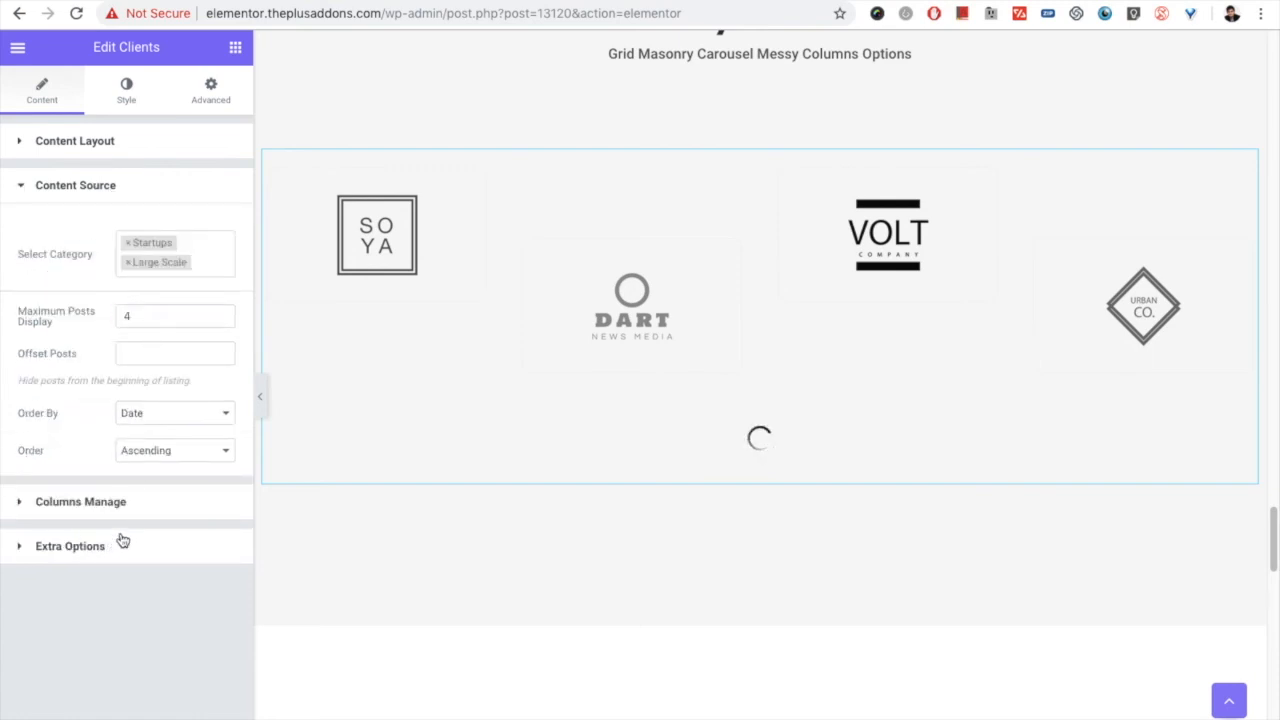
{"action": "left_click", "coordinate": [118, 547]}
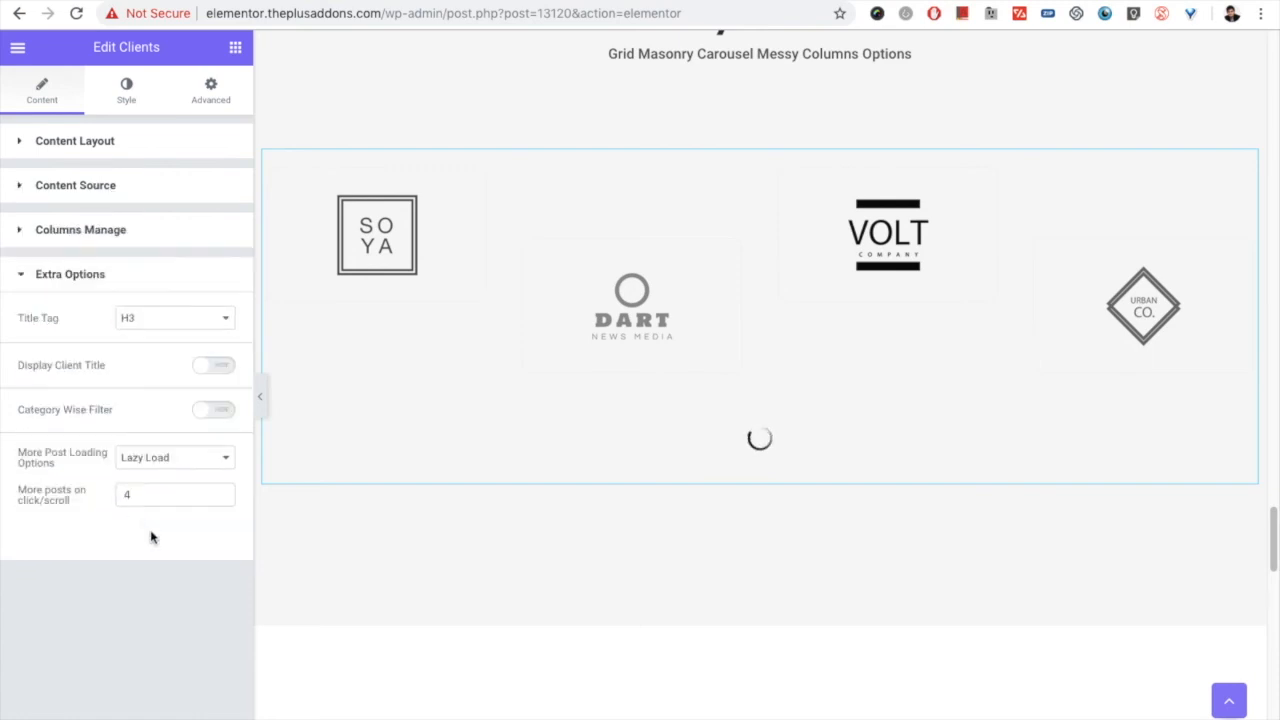
Step: Set More Post Loading Options to Pagination and check the Pagination Typography settings
{"action": "left_click", "coordinate": [191, 457]}
{"action": "left_click", "coordinate": [171, 424]}
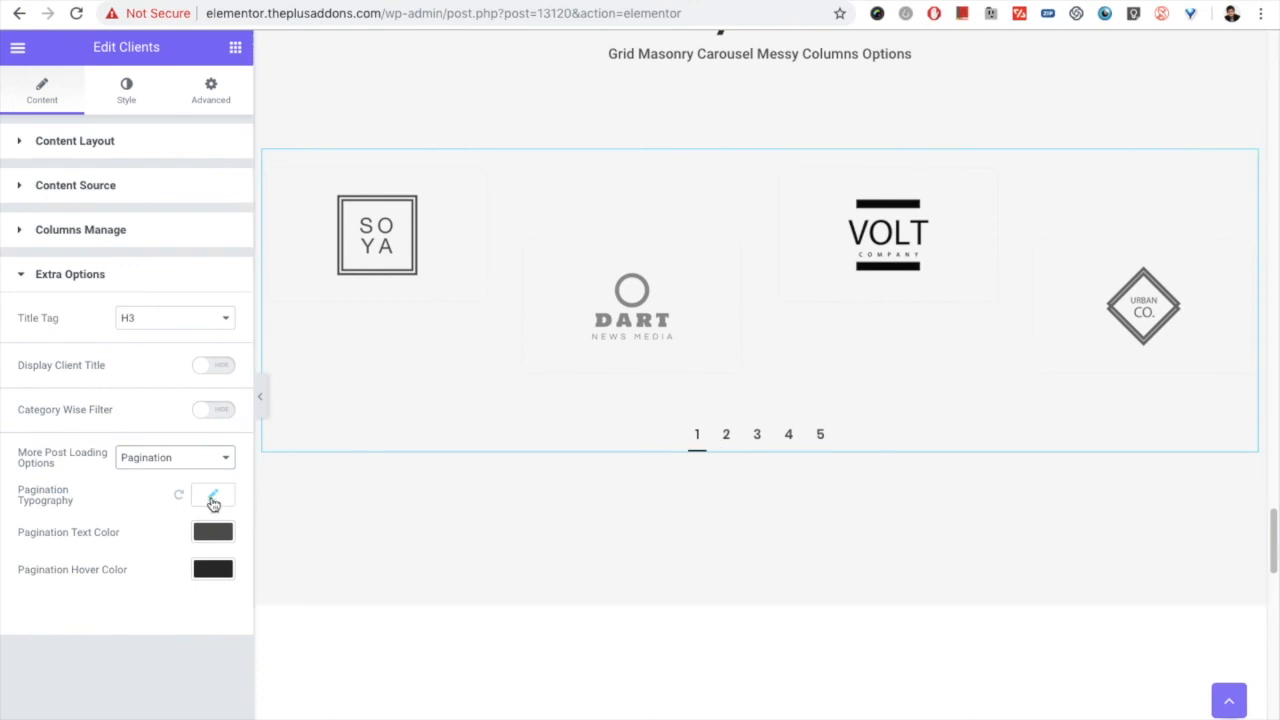
{"action": "left_click", "coordinate": [214, 497]}
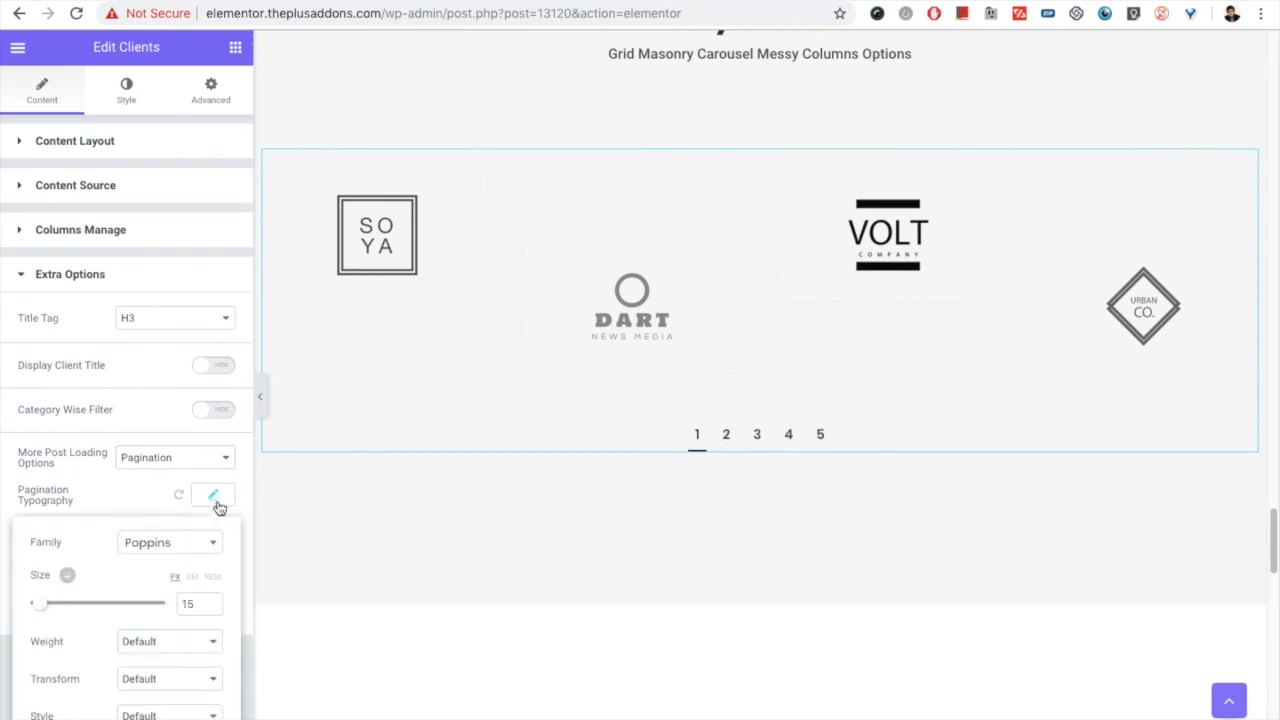
{"action": "left_click", "coordinate": [217, 503]}
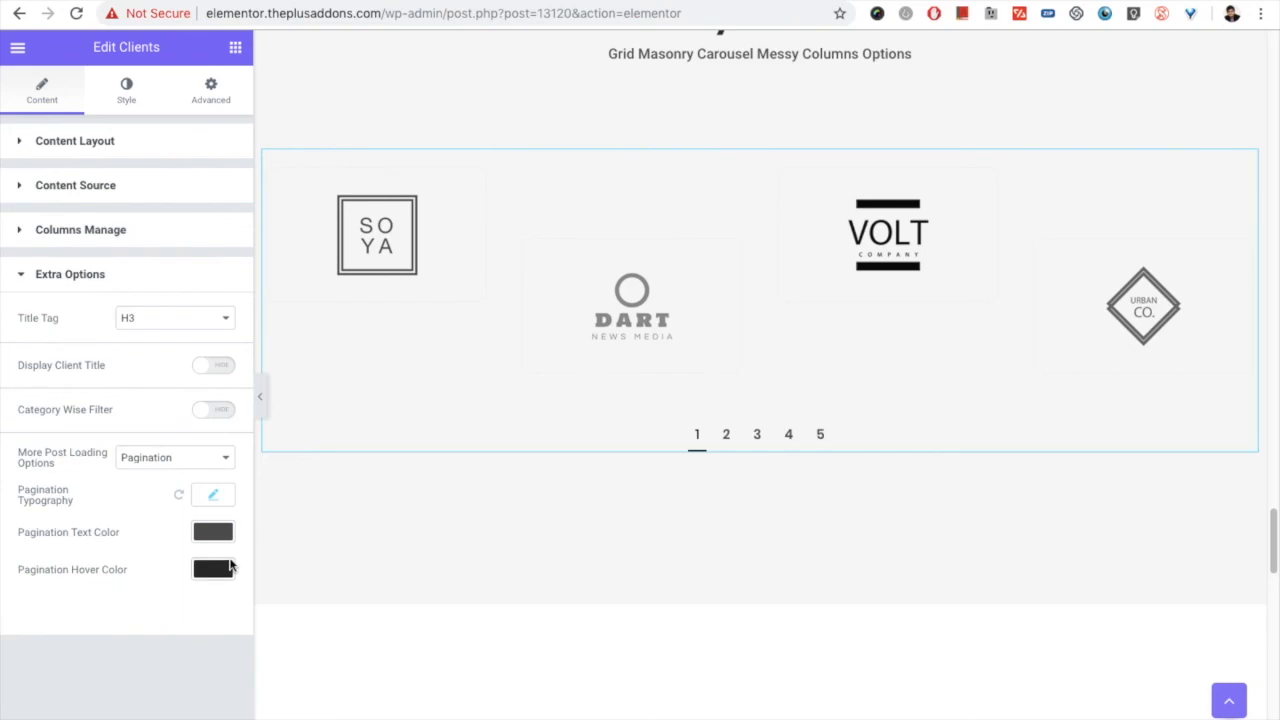
Step: Look back over the page's client sections, from Messy Columns up to the Clients header
{"action": "scroll", "coordinate": [576, 430], "scroll_direction": "up", "scroll_amount": 20}
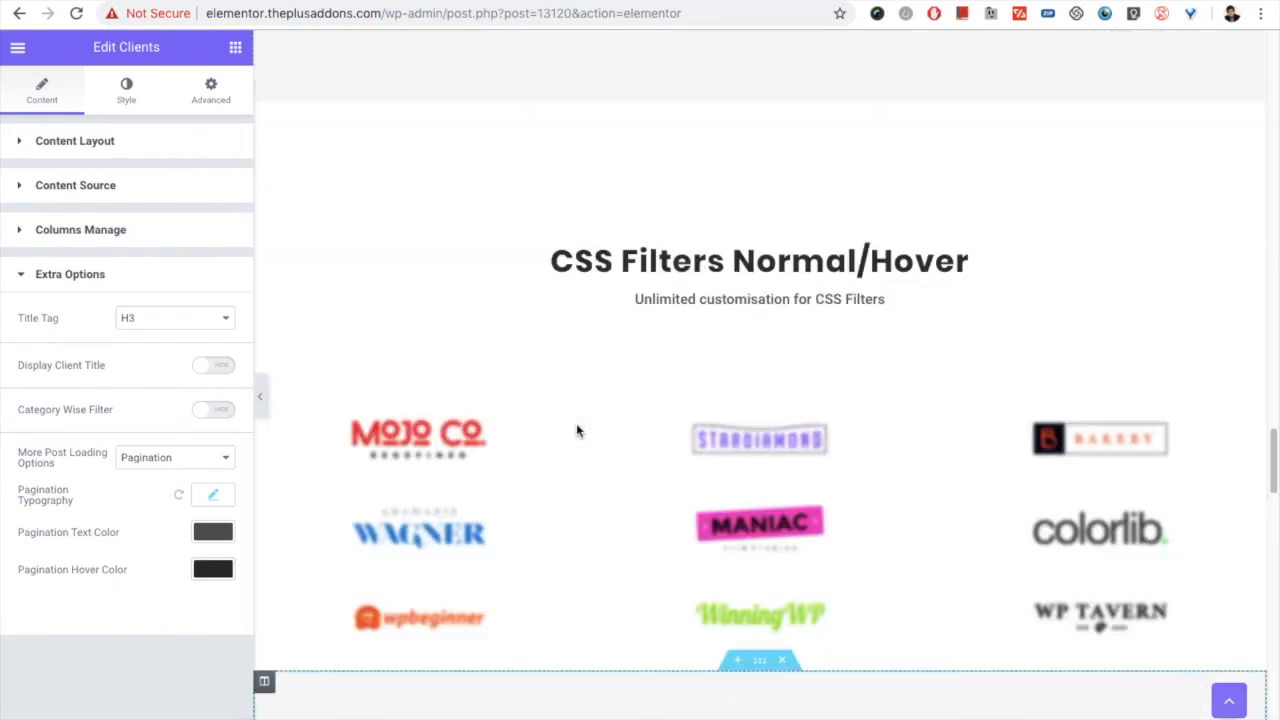
{"action": "scroll", "coordinate": [576, 430], "scroll_direction": "up", "scroll_amount": 1}
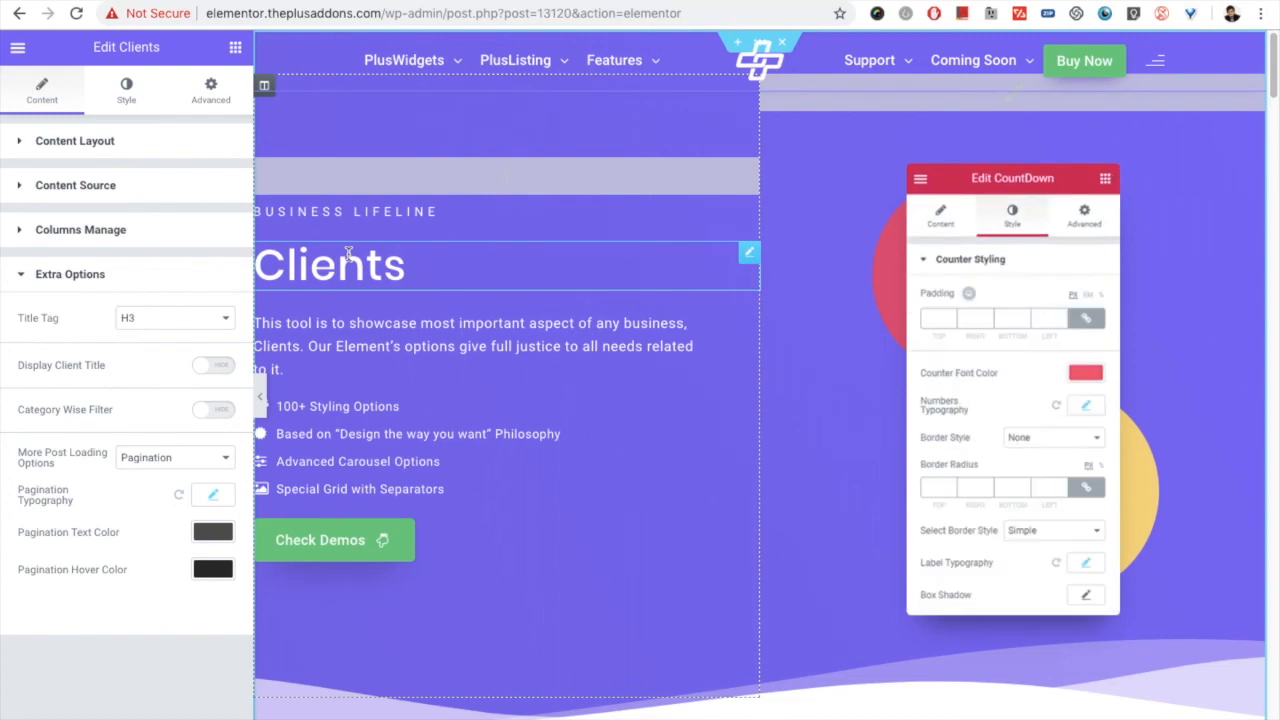
{"action": "mouse_move", "coordinate": [608, 5]}
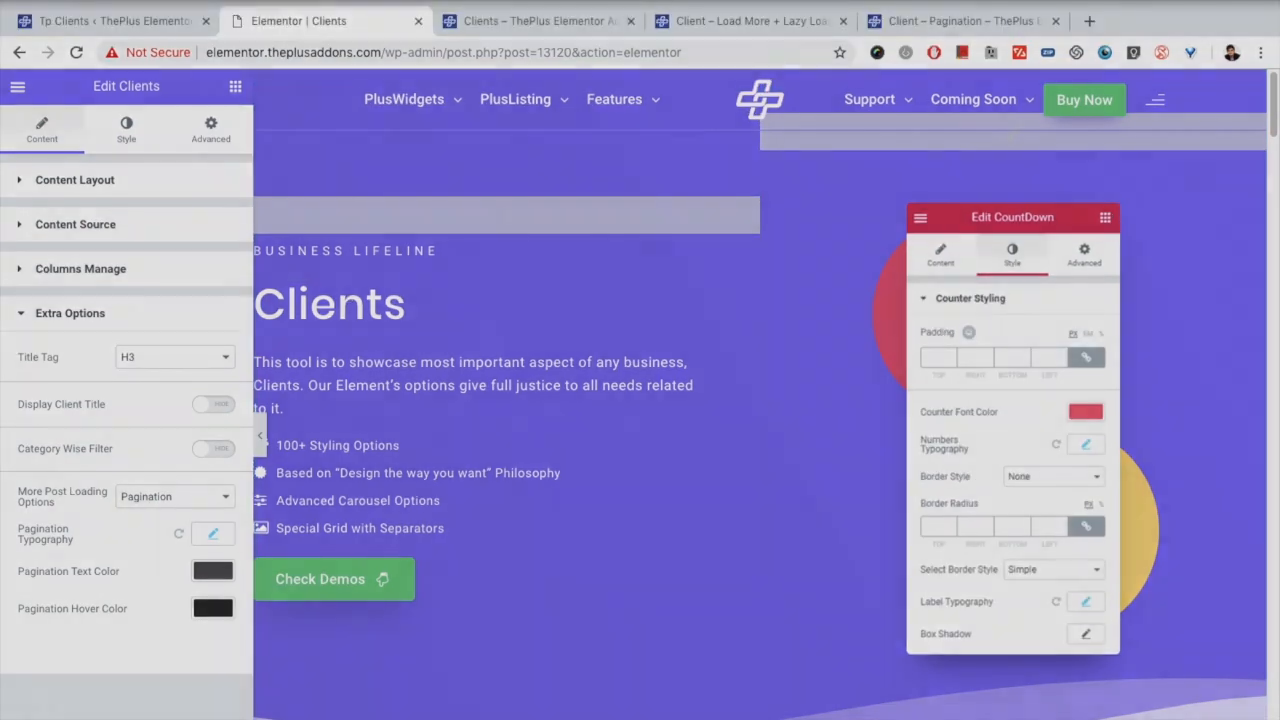